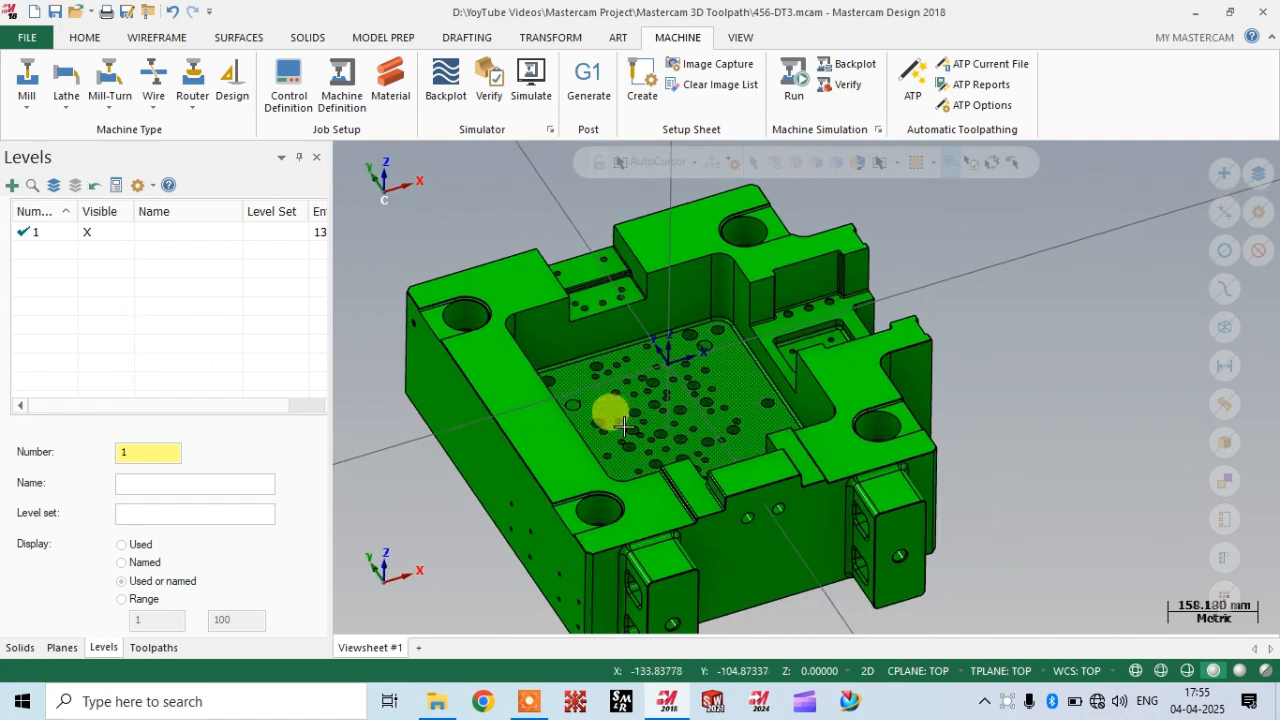
# Examine the mould block model, including its central pocket, drilled holes, corner bores and side slots.
pyautogui.scroll(-1, 608, 403)
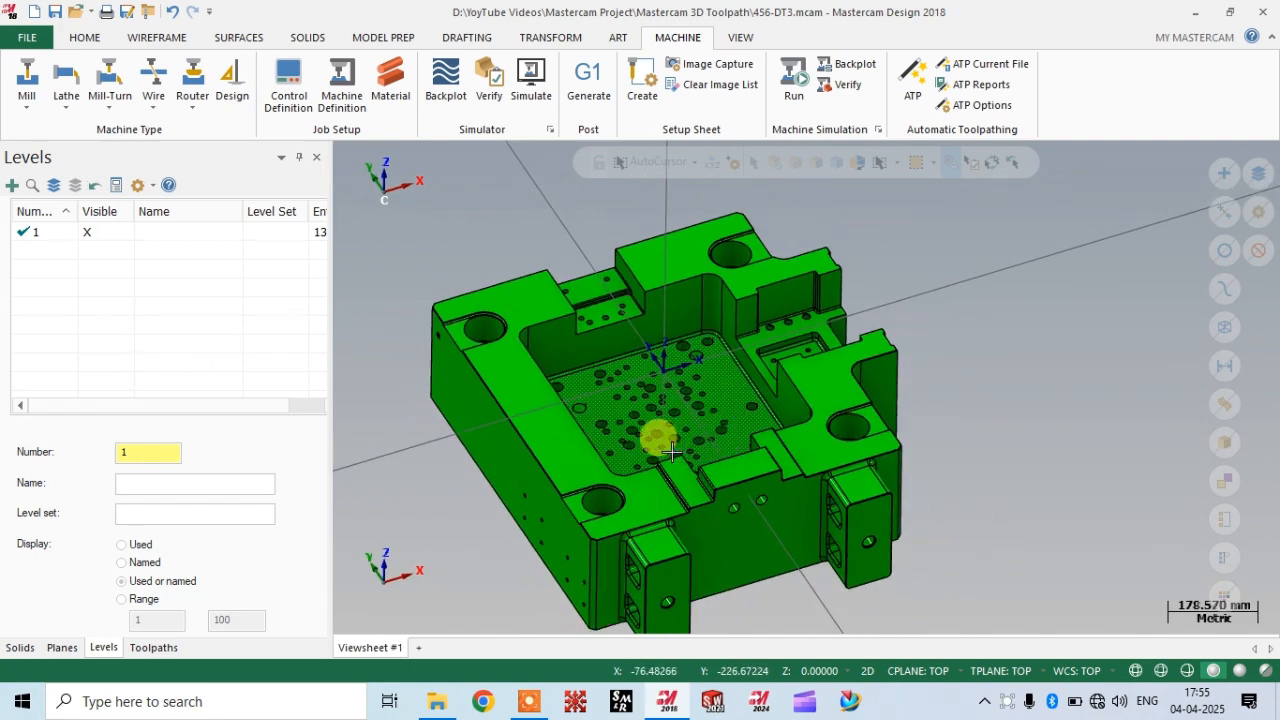
pyautogui.scroll(1, 637, 438)
pyautogui.scroll(-1, 757, 423)
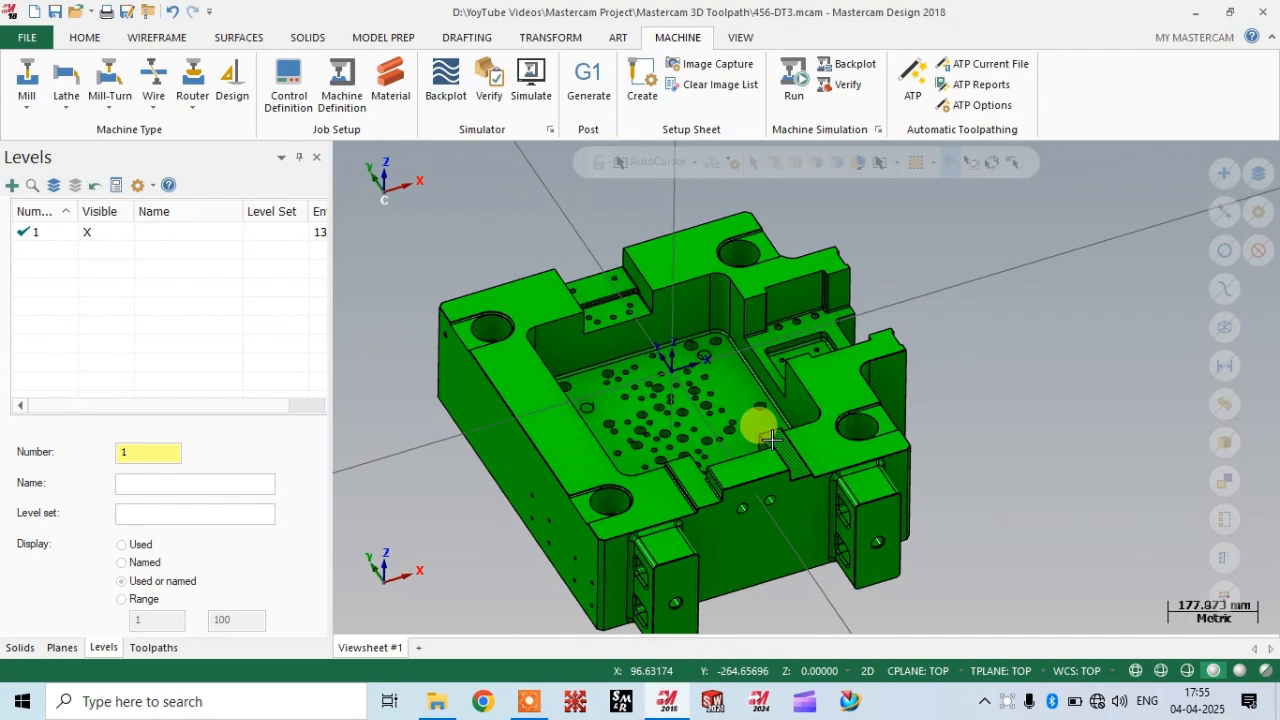
pyautogui.scroll(2, 849, 298)
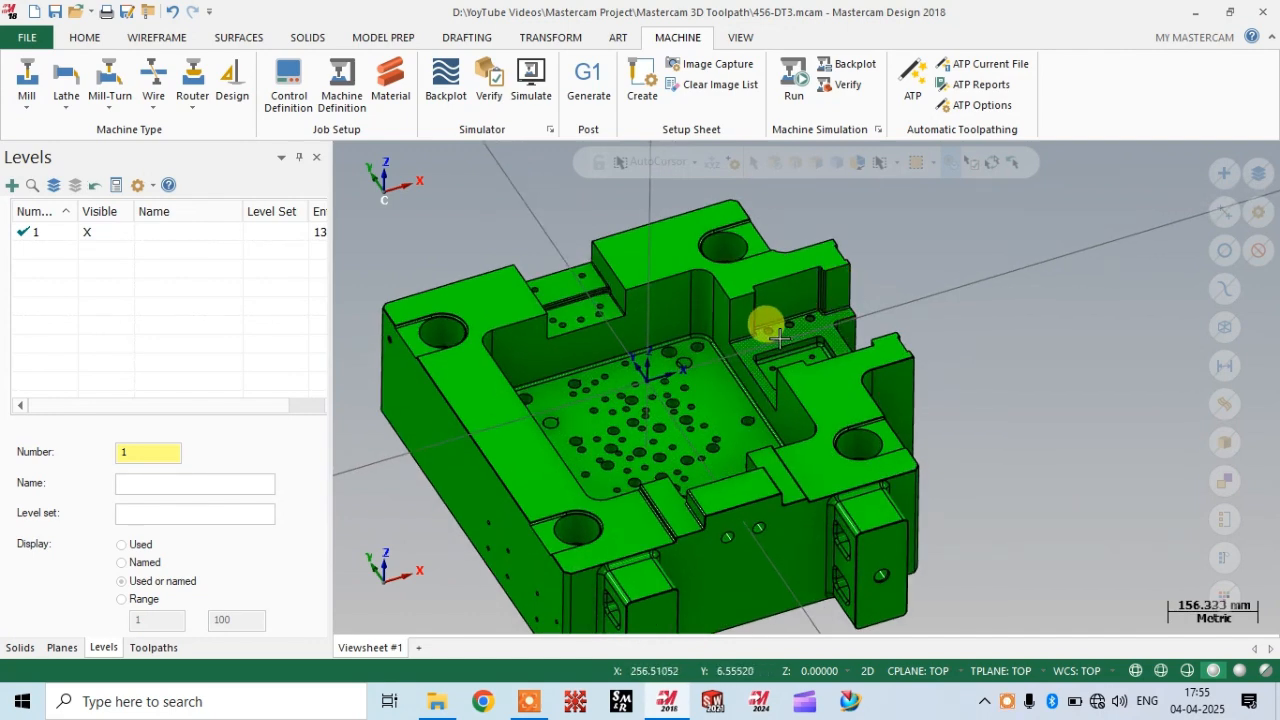
pyautogui.scroll(-2, 762, 320)
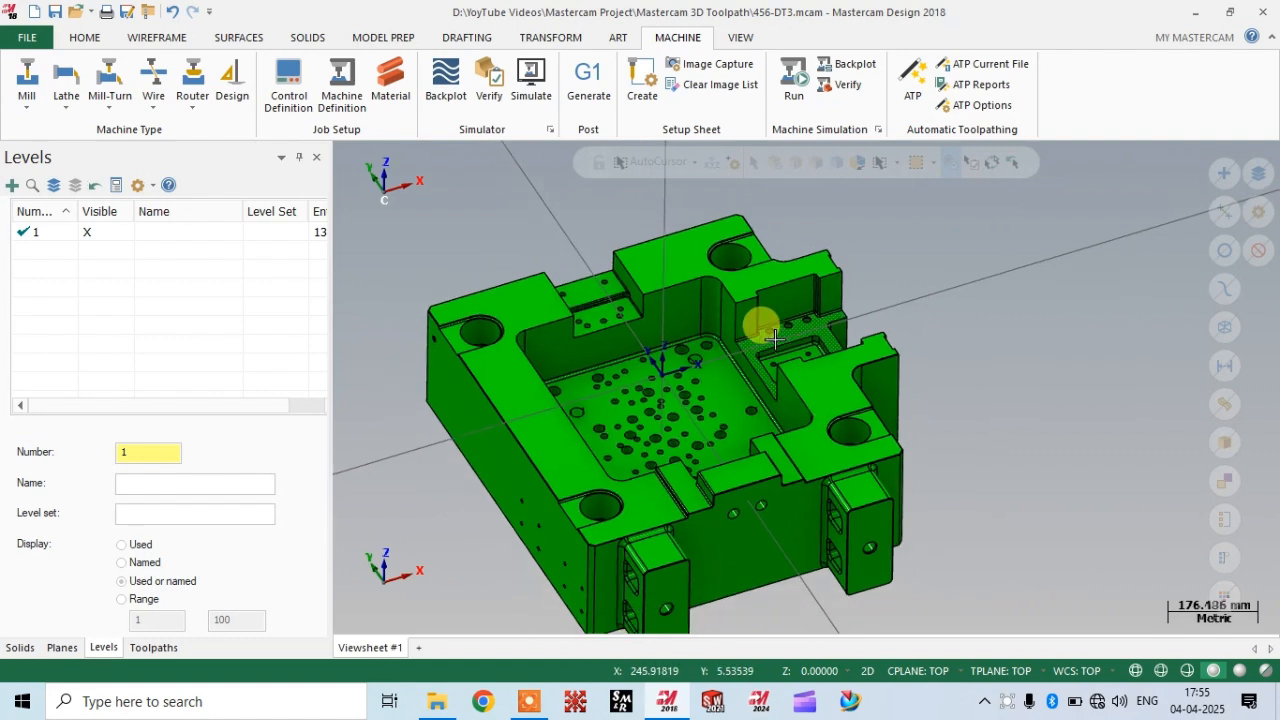
pyautogui.scroll(-1, 741, 332)
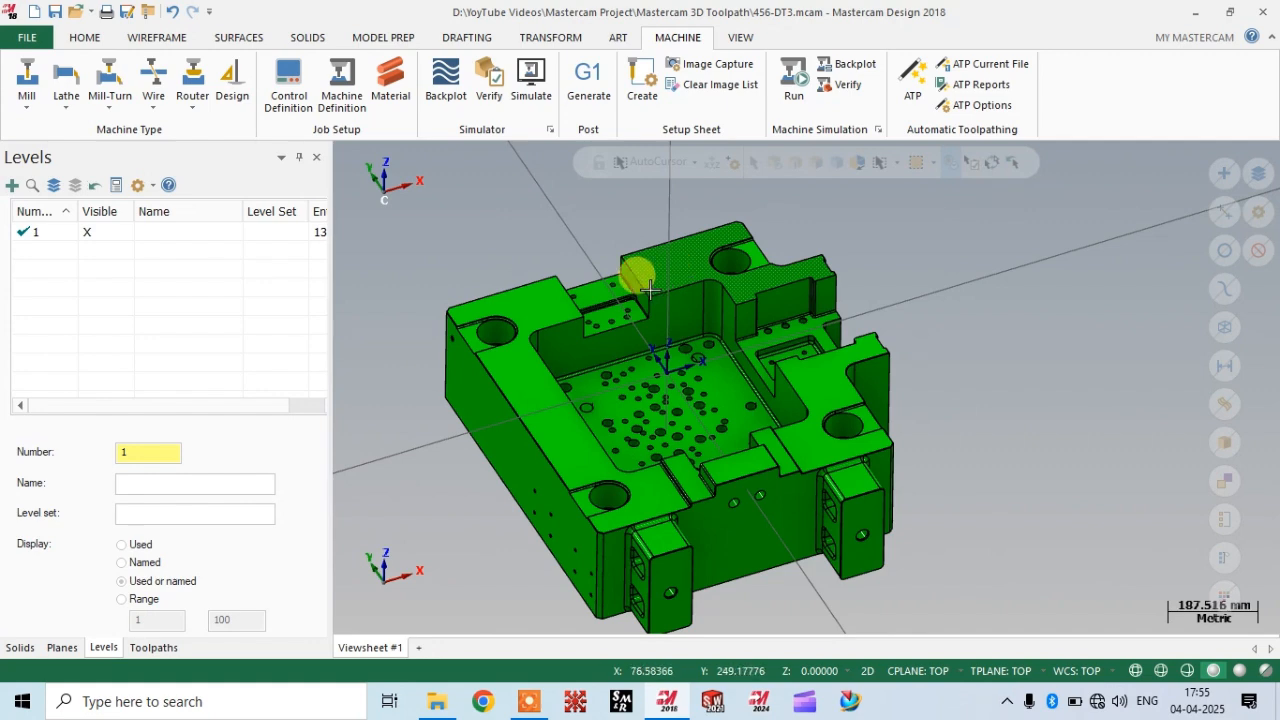
pyautogui.scroll(-1, 700, 288)
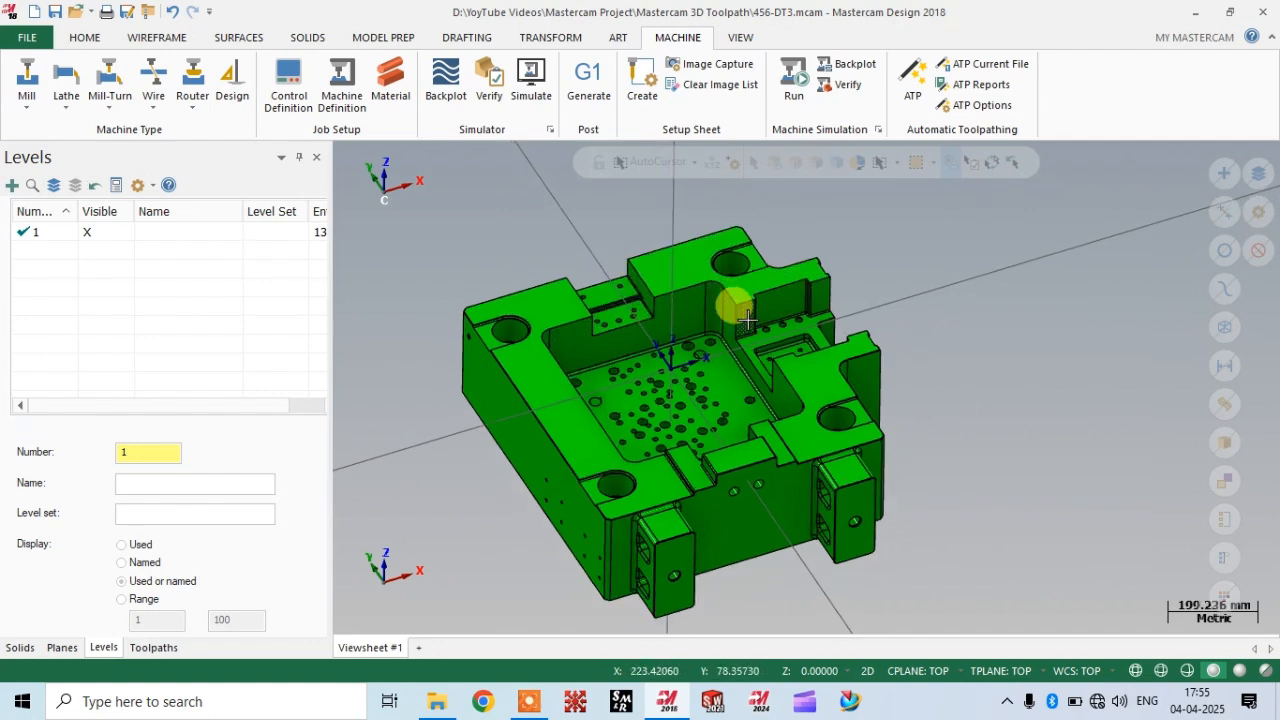
pyautogui.scroll(2, 645, 312)
pyautogui.scroll(-1, 663, 310)
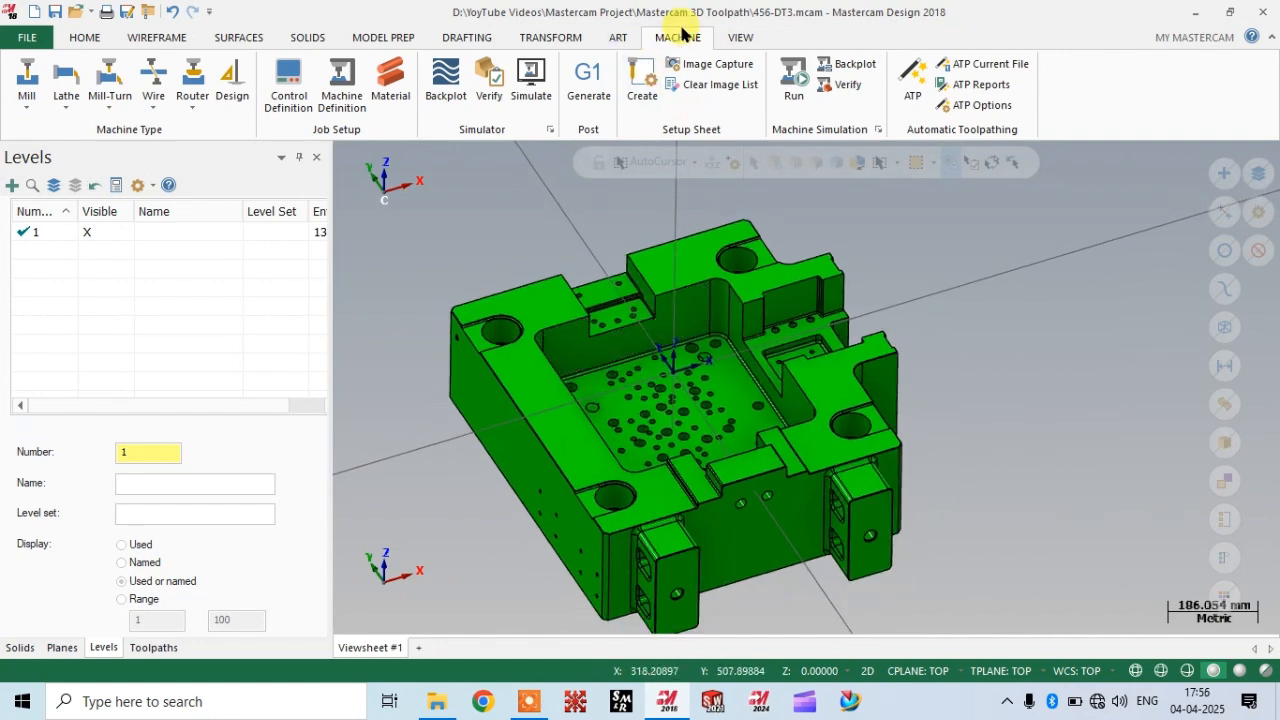
# Try to choose the SIEMENS 3X MILL MM machine definition while managing the mill machine list.
pyautogui.click(24, 117)
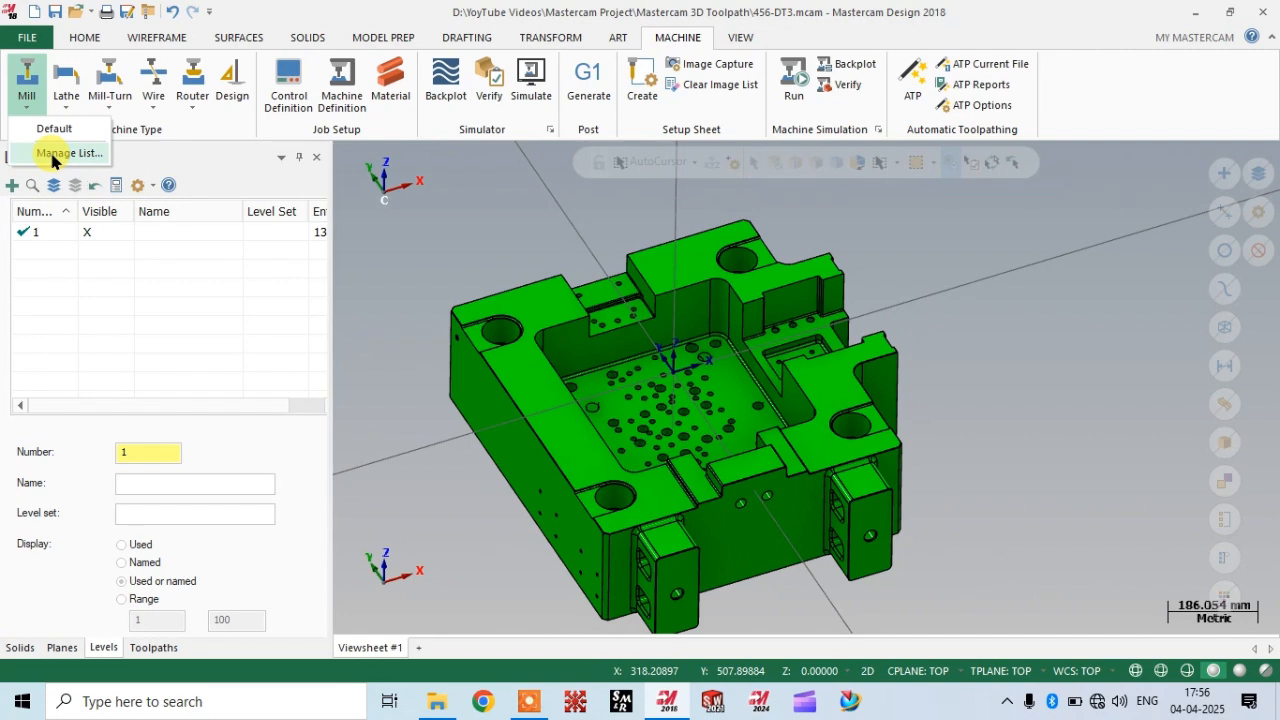
pyautogui.click(52, 155)
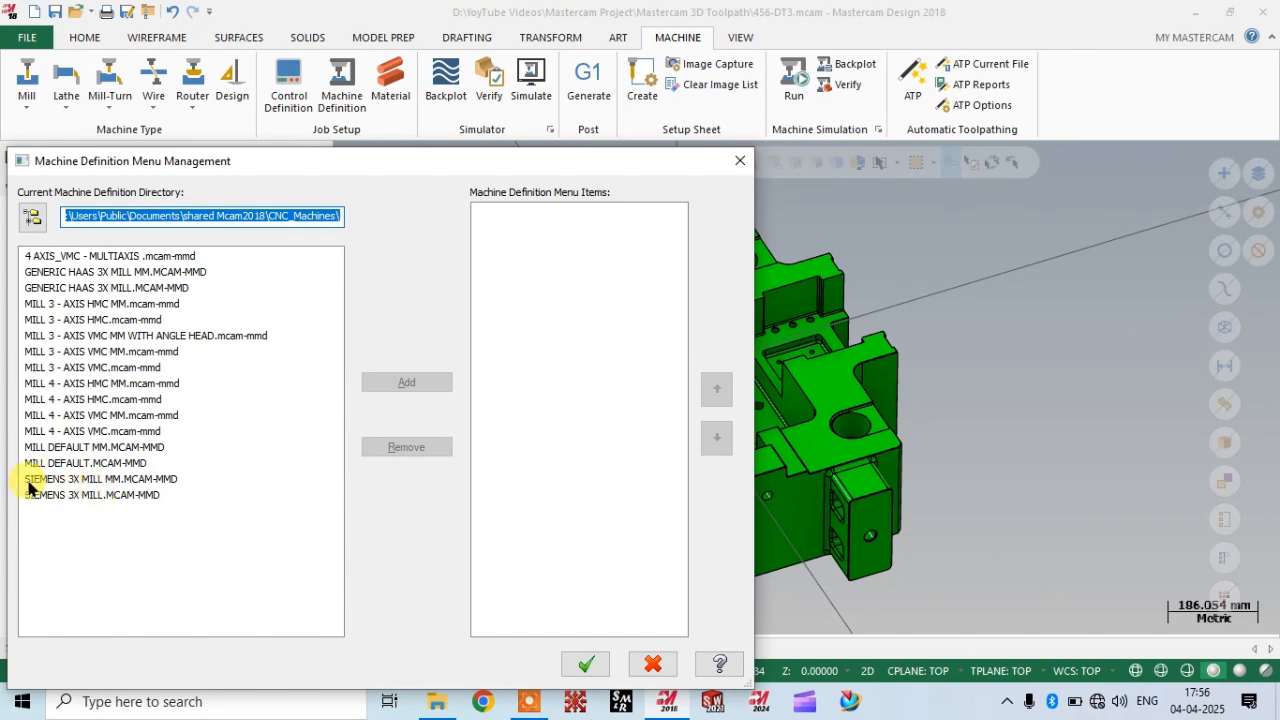
pyautogui.click(145, 479)
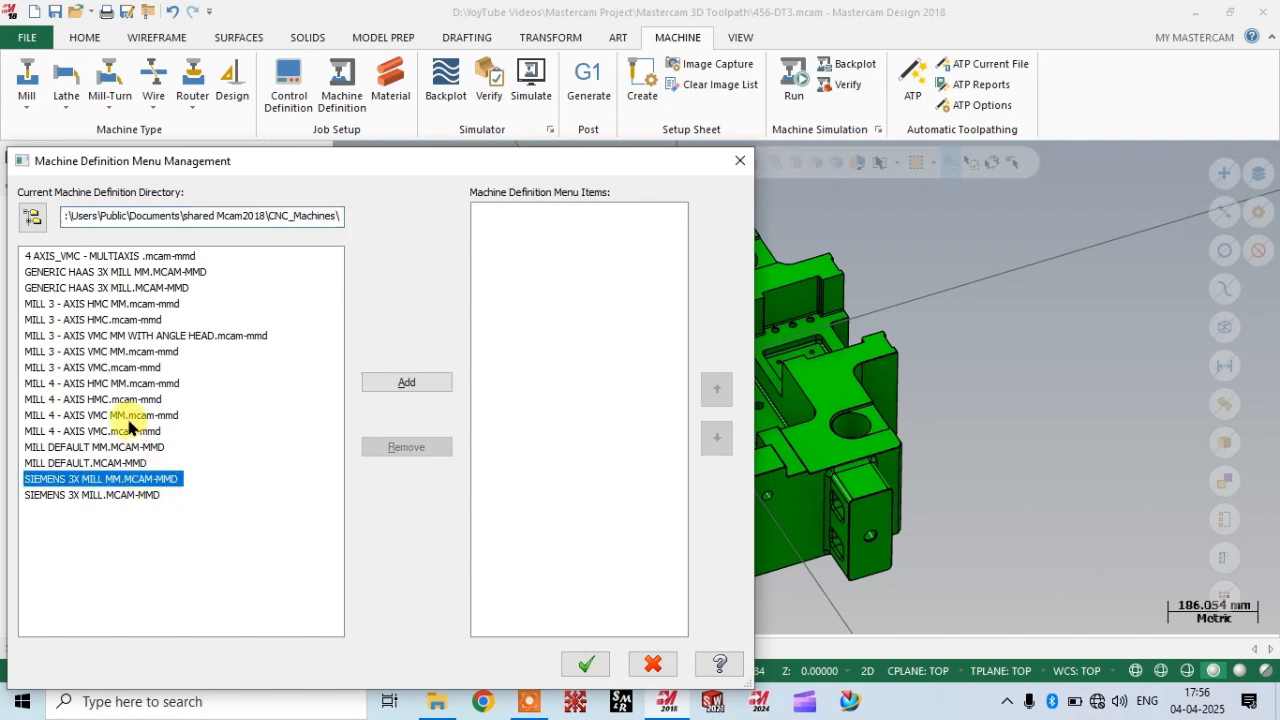
pyautogui.click(589, 665)
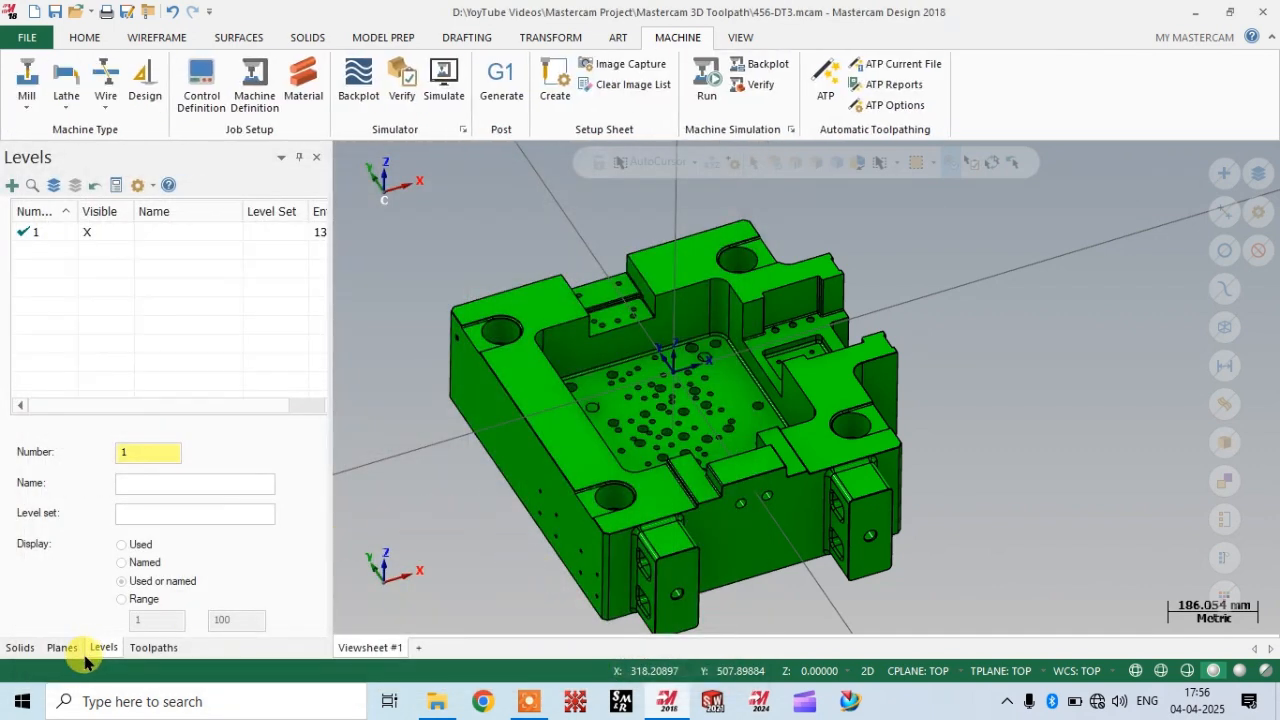
# Display the toolpath operations list and create a machine group with the default mill.
pyautogui.click(143, 648)
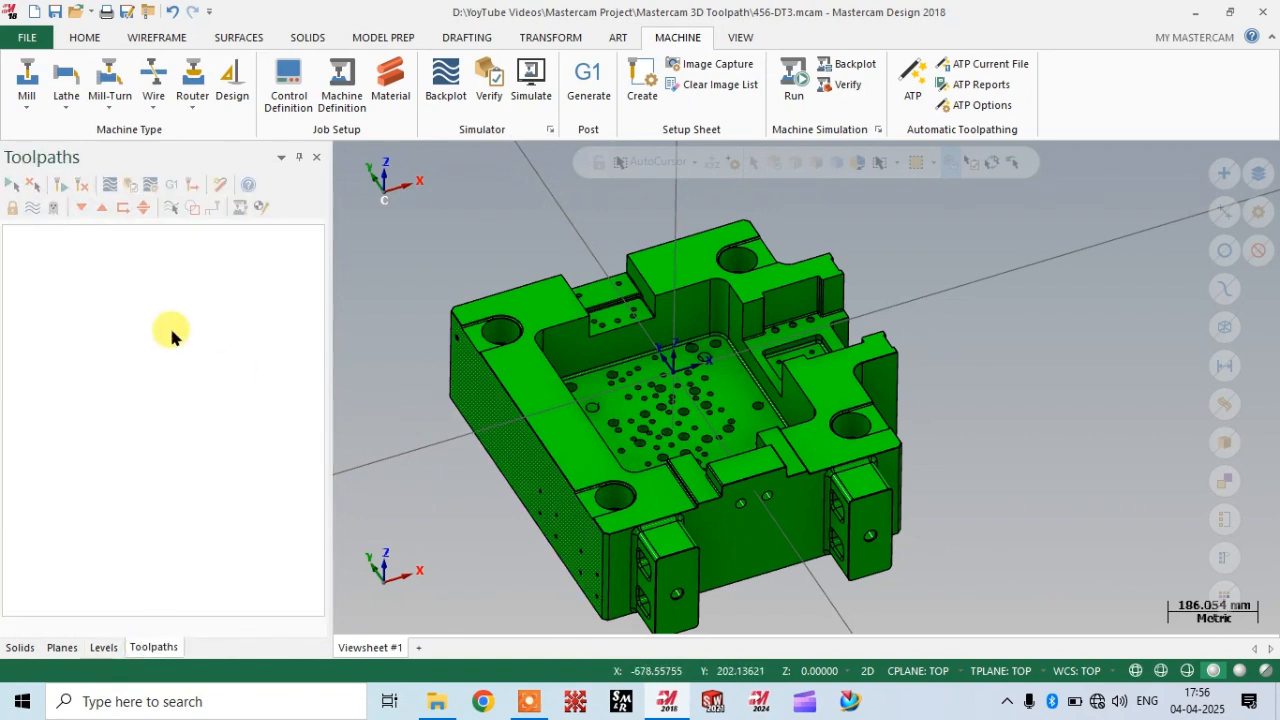
pyautogui.scroll(-2, 586, 363)
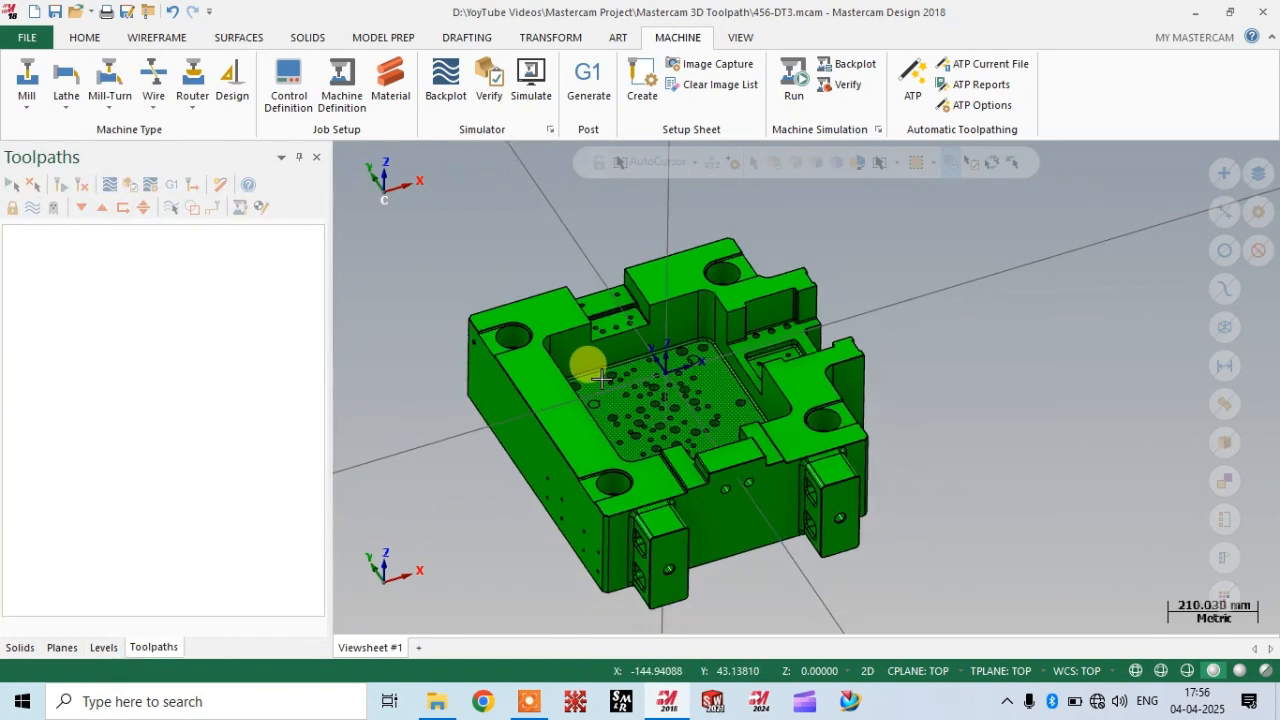
pyautogui.scroll(2, 600, 378)
pyautogui.click(27, 100)
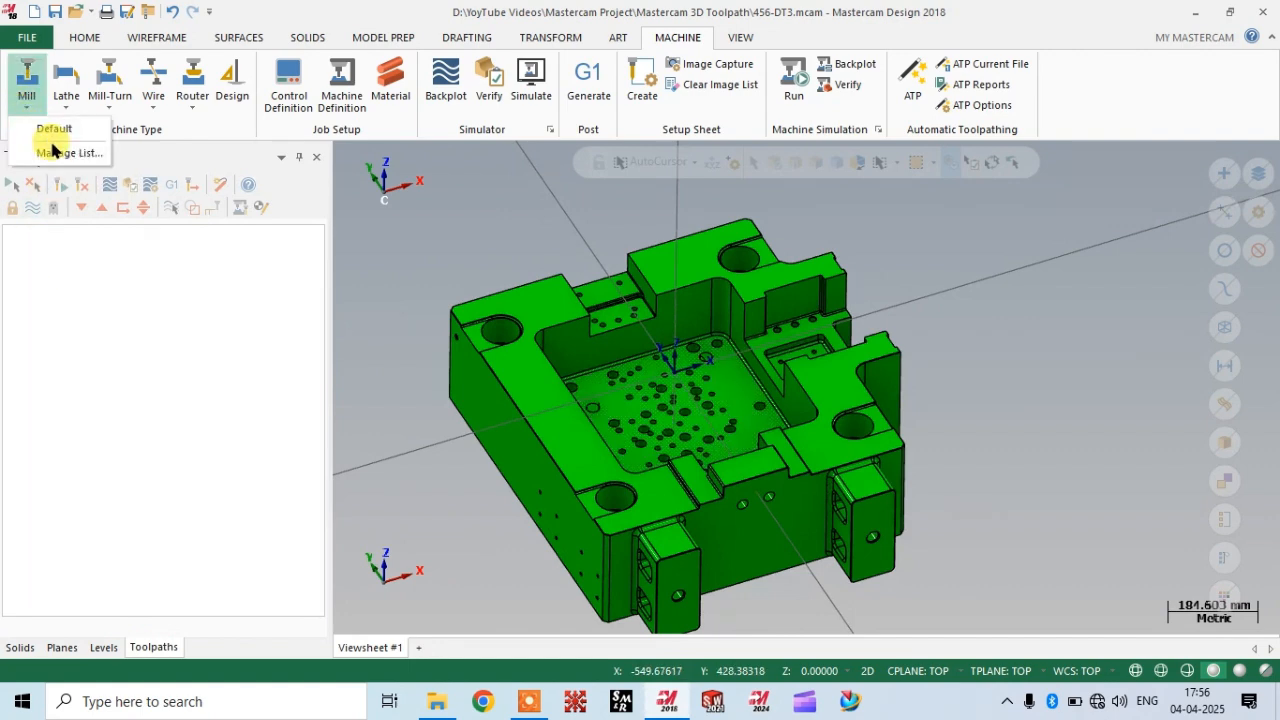
pyautogui.click(50, 130)
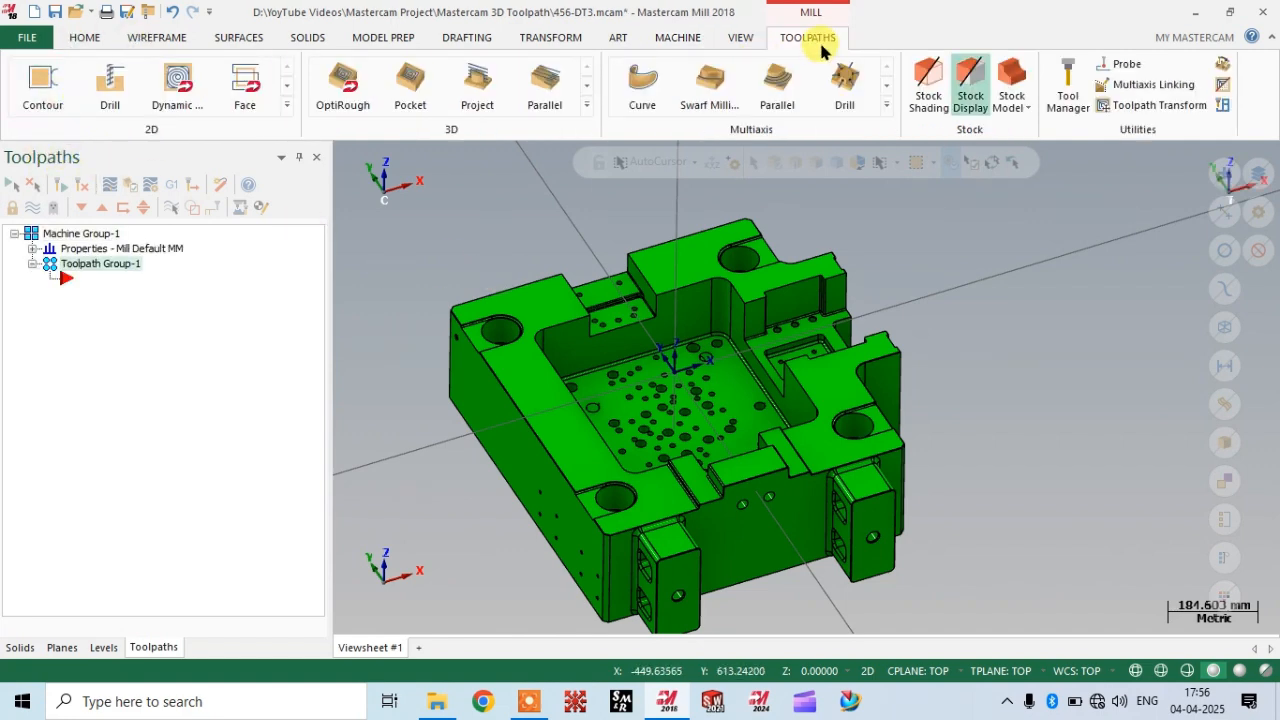
# Add the SIEMENS 3X MILL MM and 4 AXIS_VMC - MULTIAXIS definitions to the mill machine list.
pyautogui.click(677, 37)
pyautogui.click(19, 107)
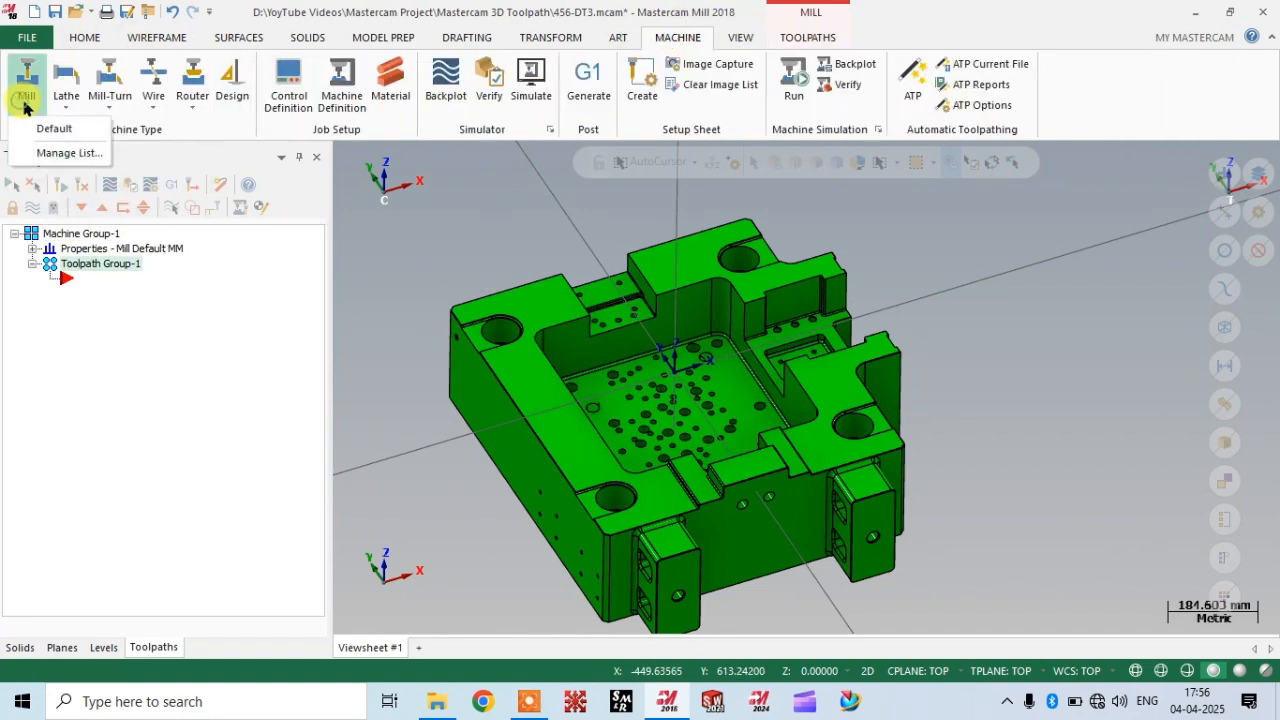
pyautogui.click(35, 154)
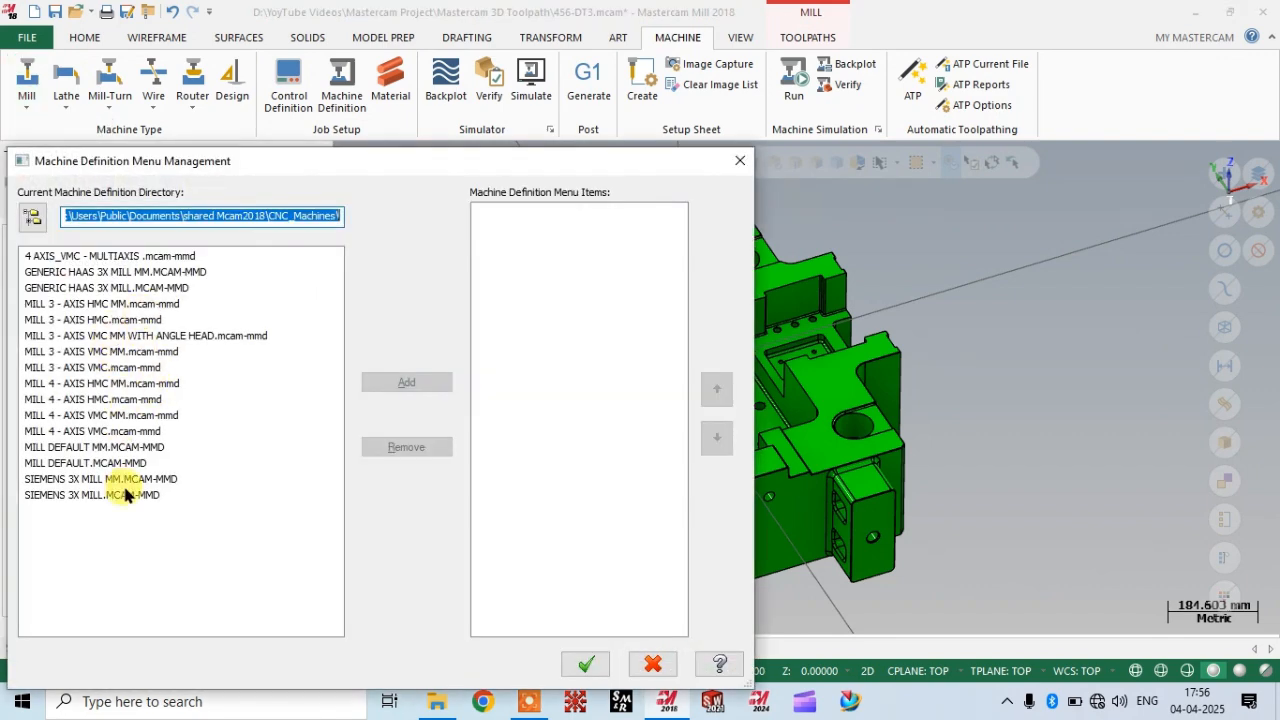
pyautogui.click(73, 496)
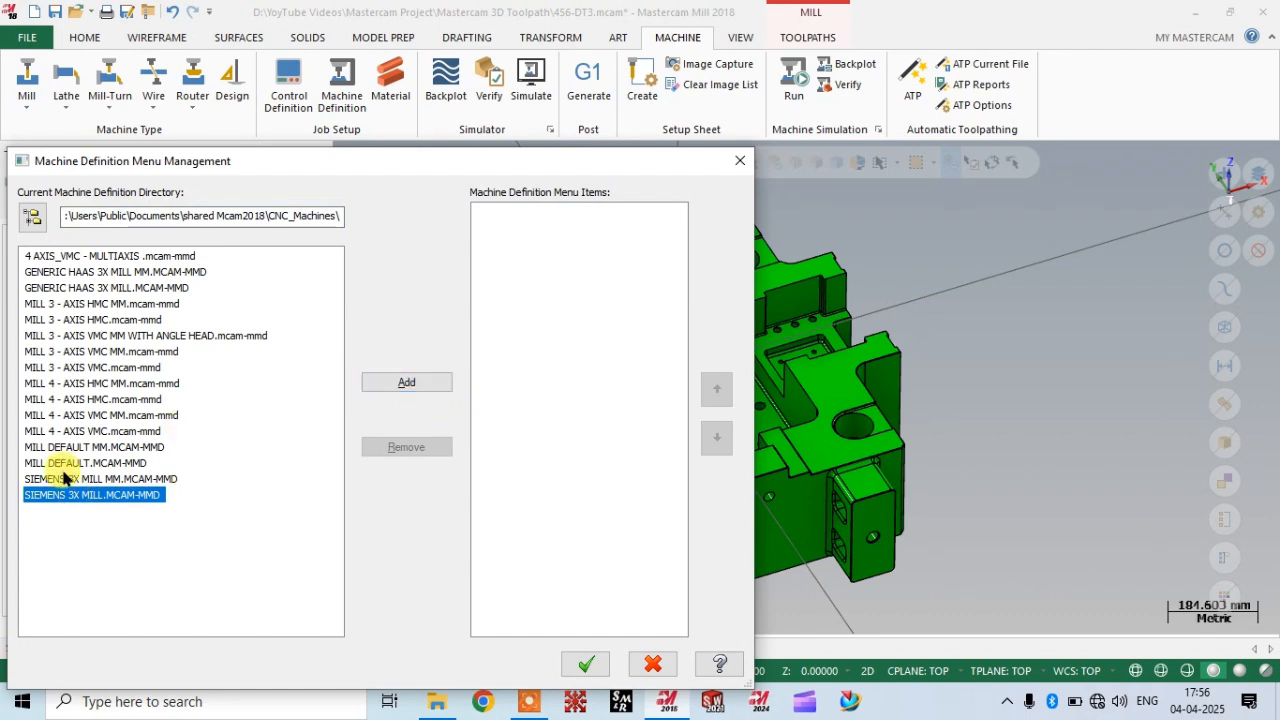
pyautogui.click(424, 381)
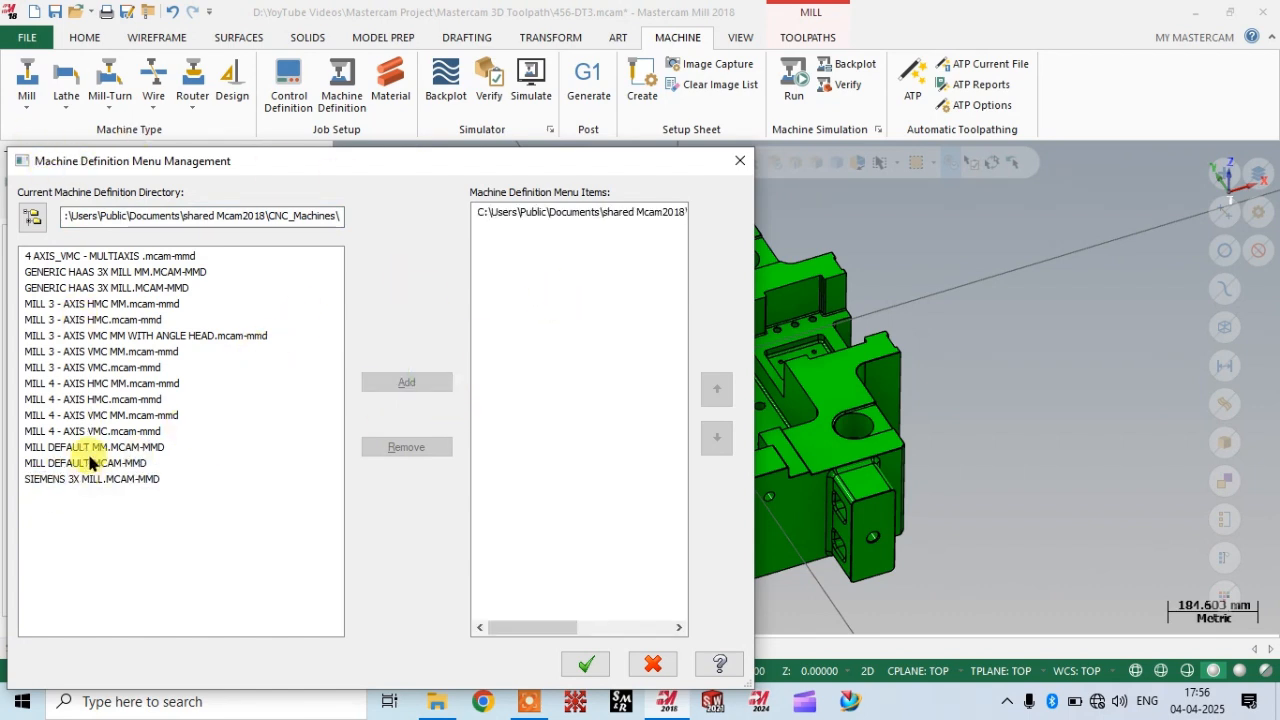
pyautogui.click(93, 256)
pyautogui.click(435, 383)
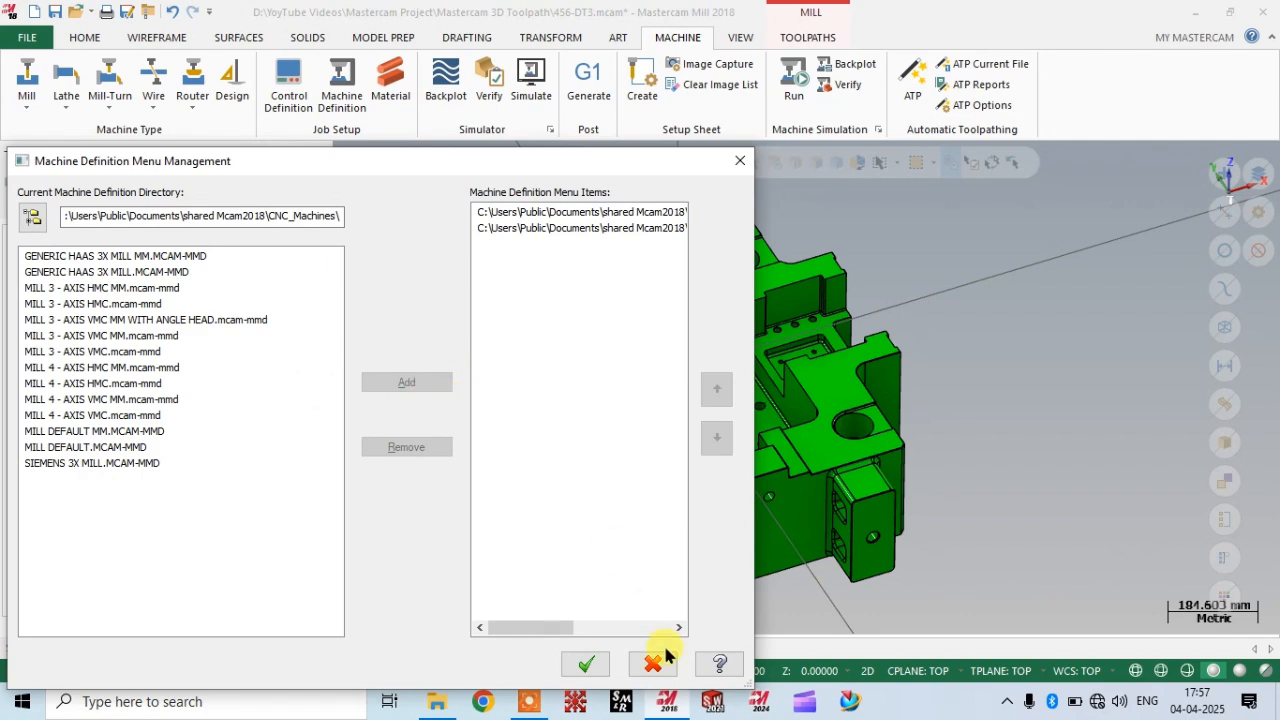
pyautogui.click(582, 658)
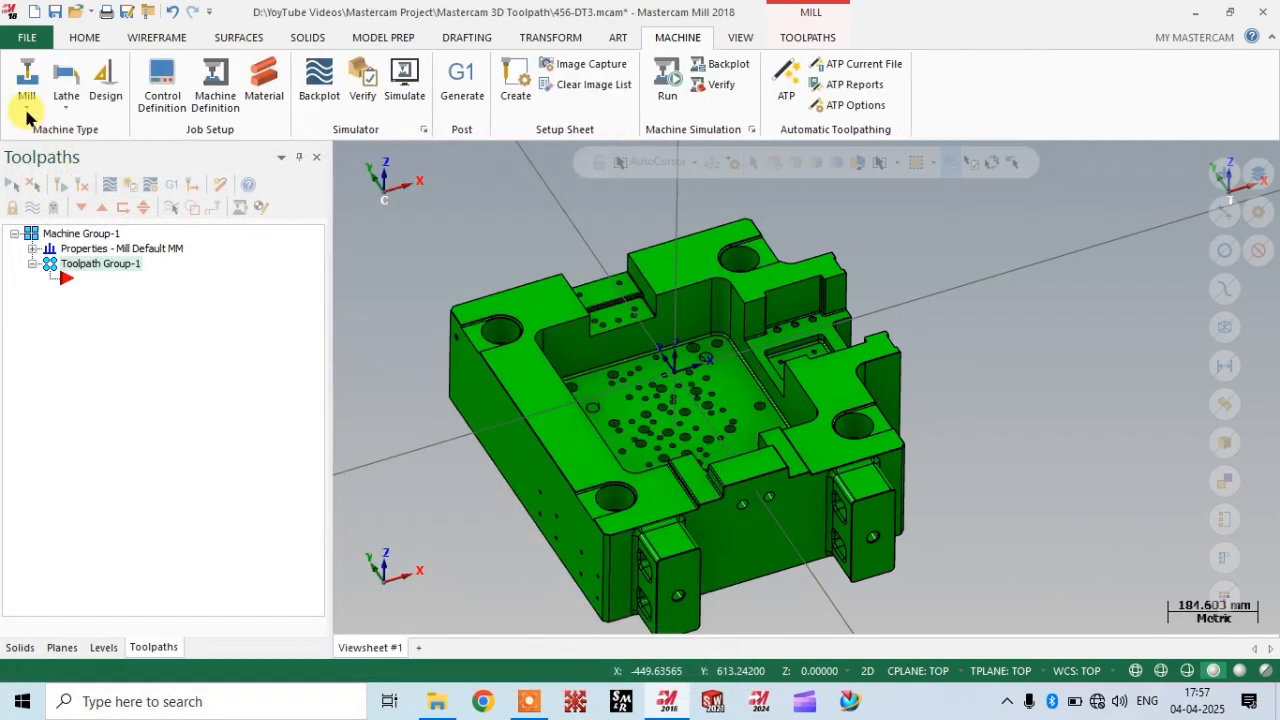
# Create a second machine group using the SIEMENS 3X MILL MM machine definition.
pyautogui.click(26, 106)
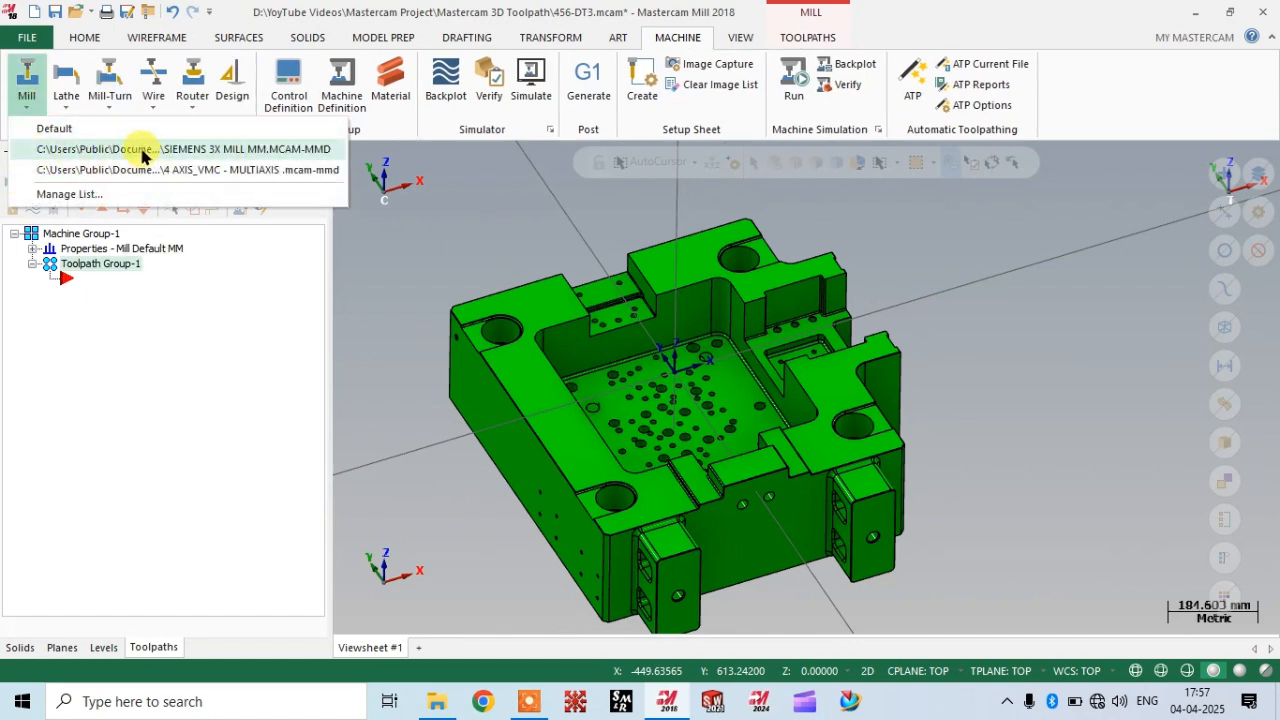
pyautogui.click(140, 151)
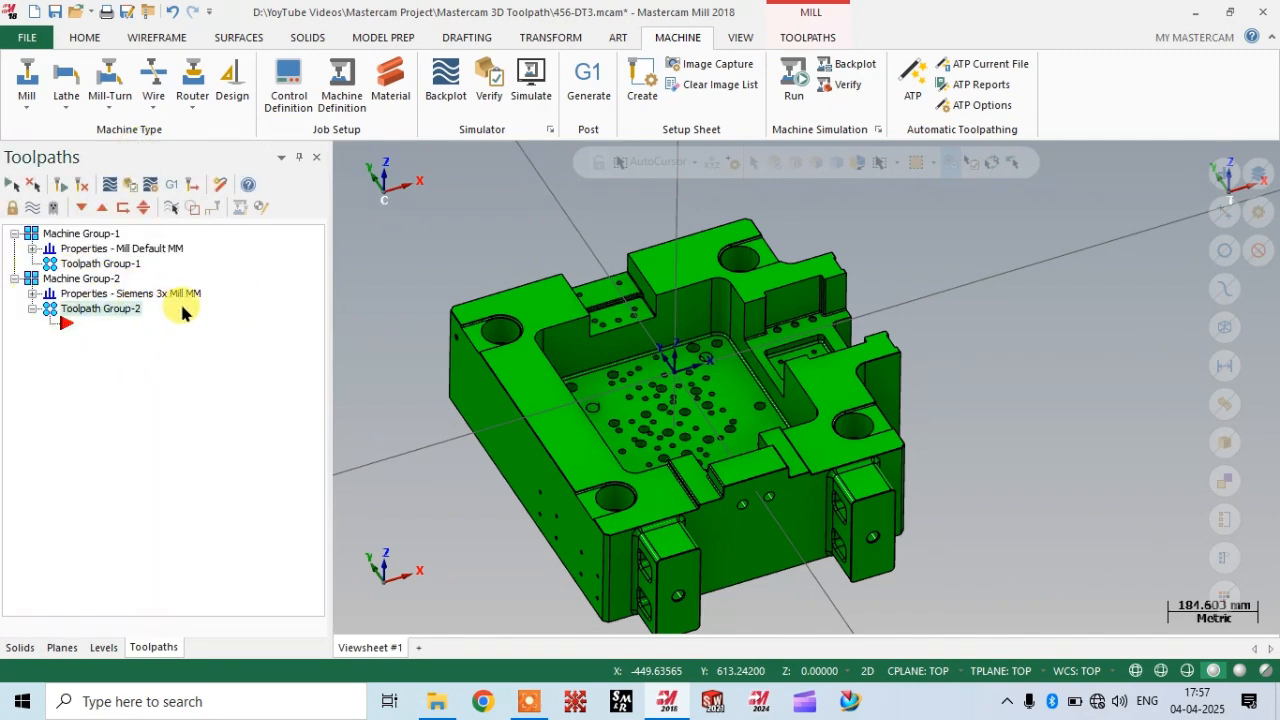
pyautogui.scroll(-2, 571, 339)
pyautogui.scroll(1, 639, 315)
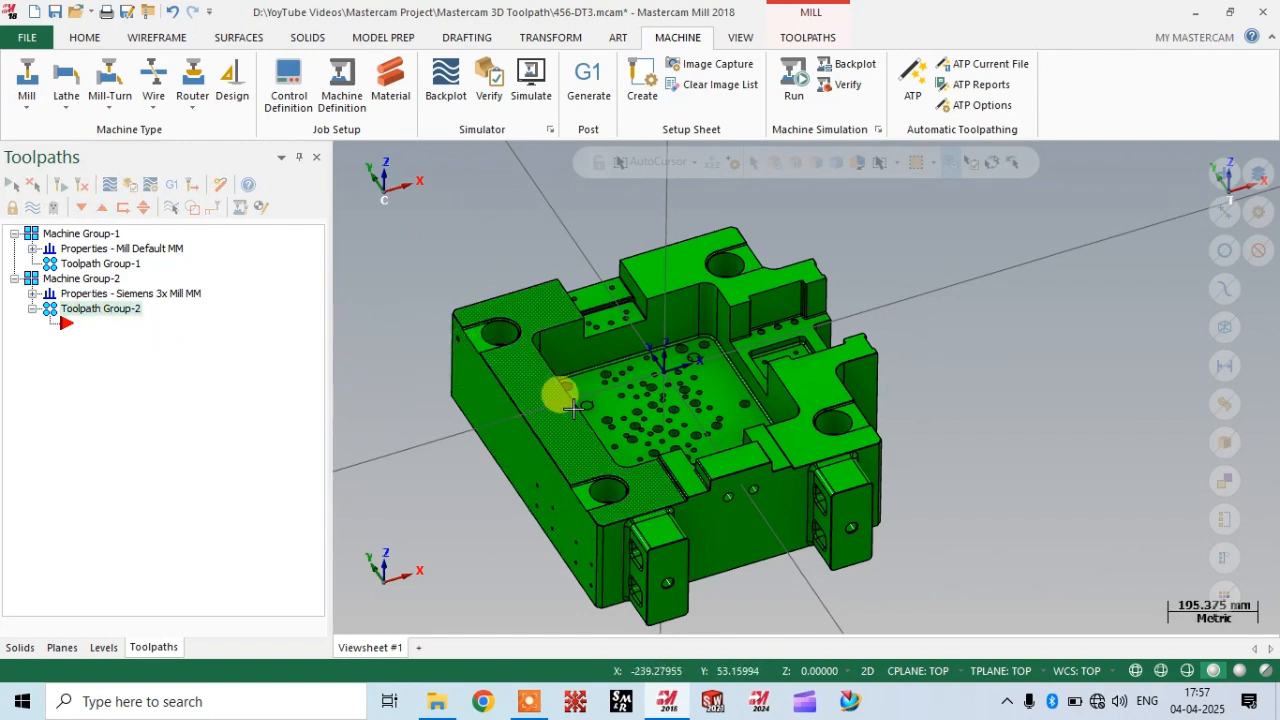
pyautogui.scroll(-1, 570, 401)
pyautogui.scroll(3, 537, 194)
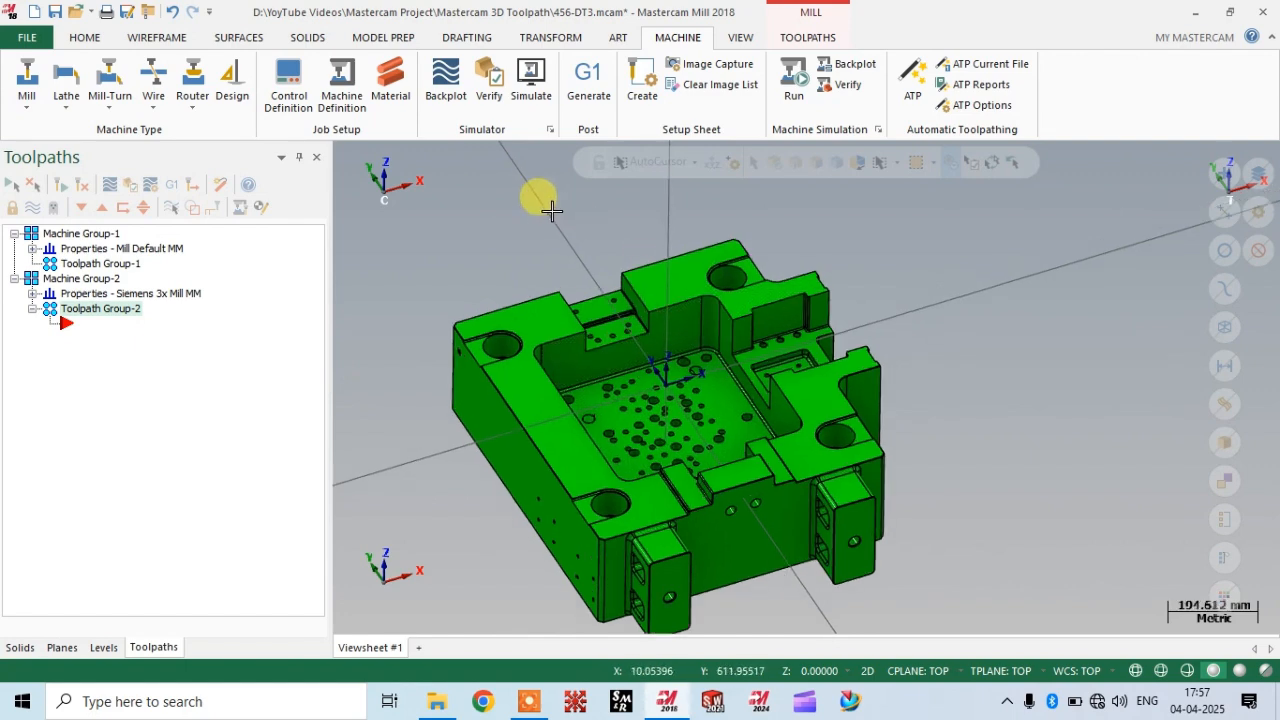
# Start a 3D Dynamic OptiRough high speed toolpath in the Siemens mill's toolpath group.
pyautogui.click(803, 37)
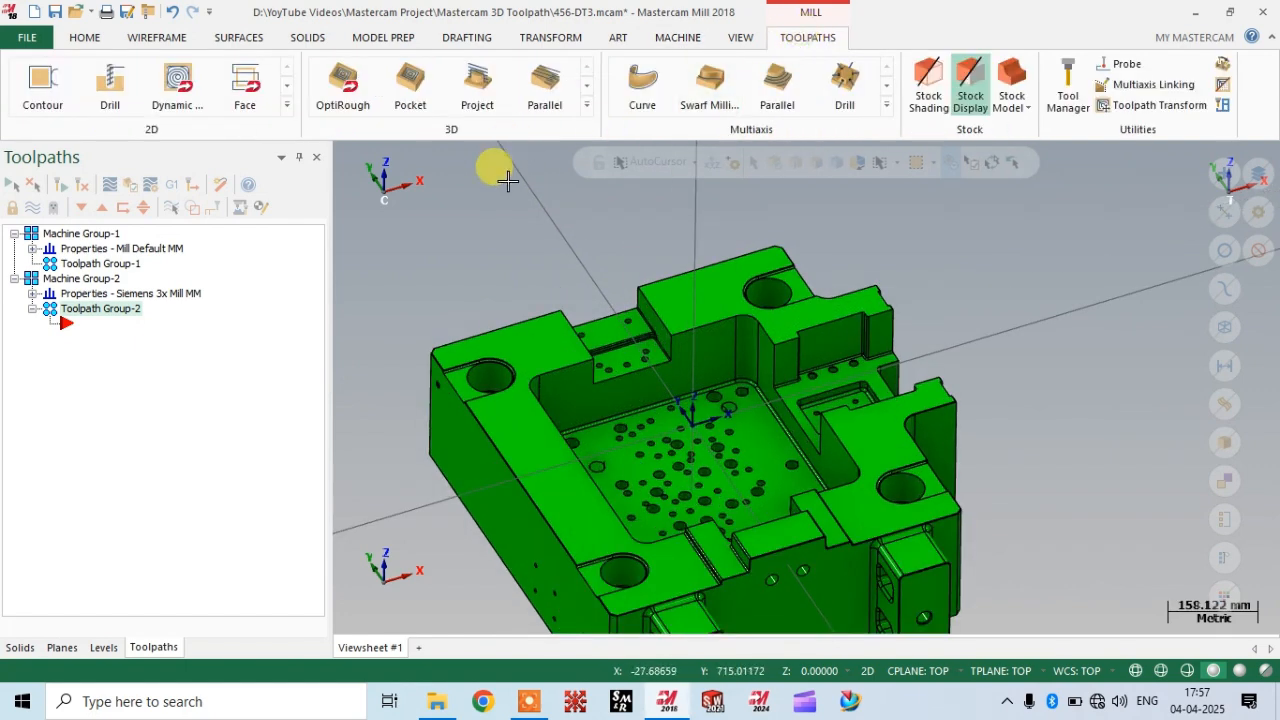
pyautogui.scroll(-2, 470, 232)
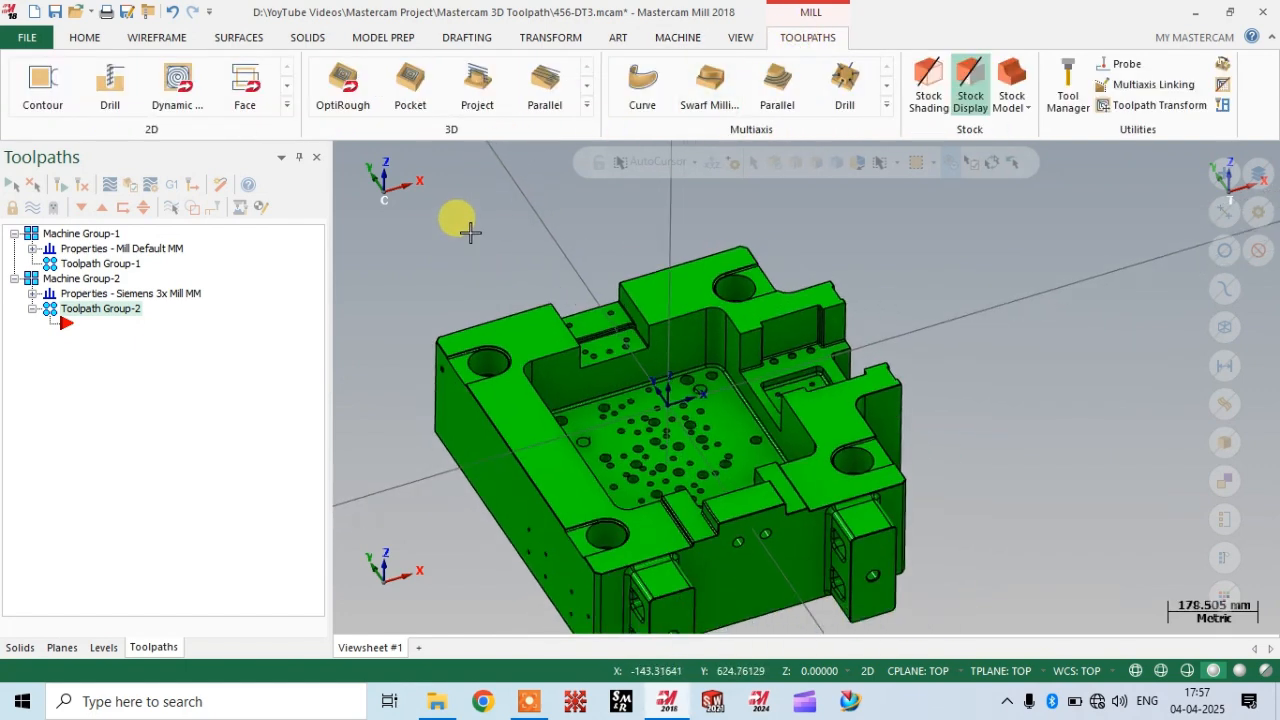
pyautogui.click(350, 106)
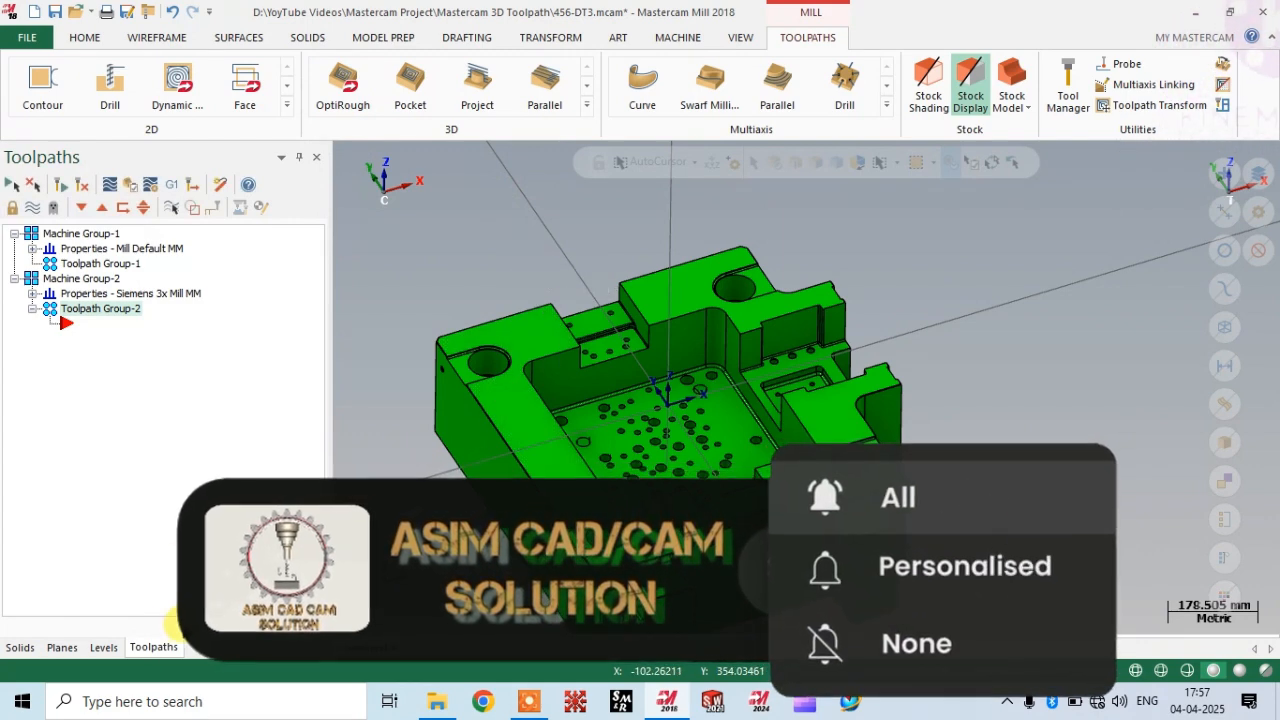
pyautogui.scroll(4, 612, 336)
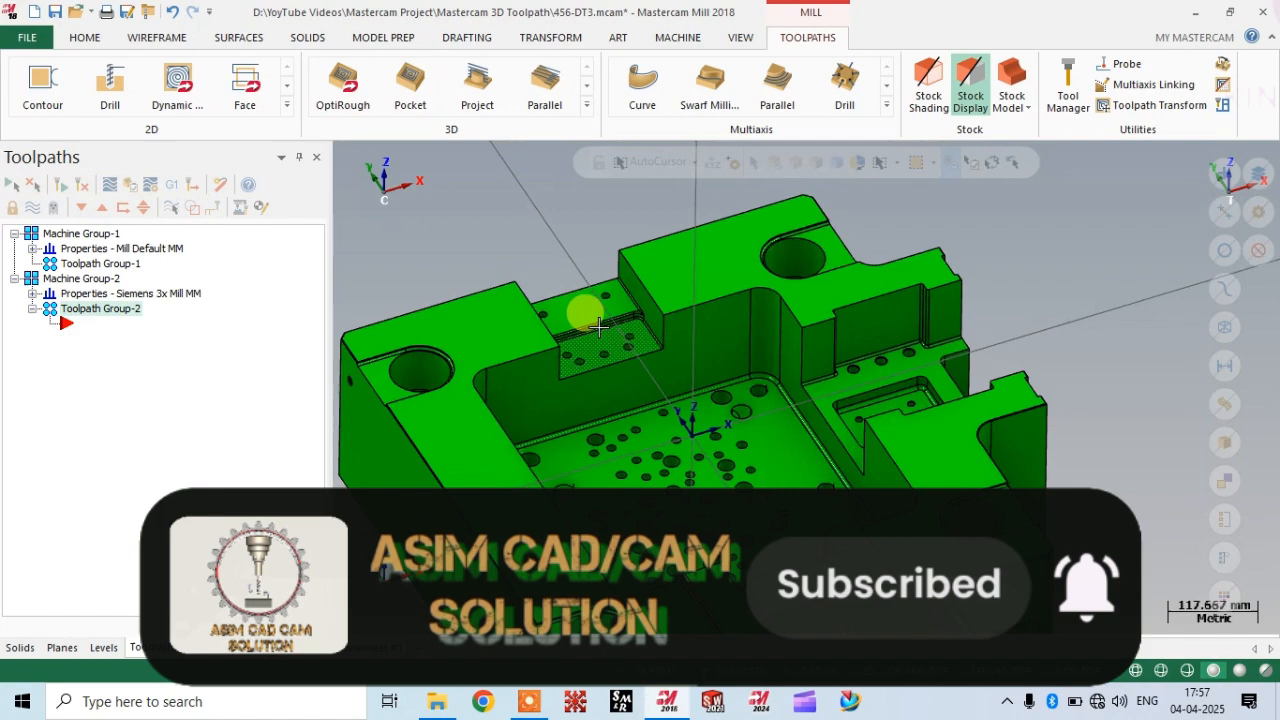
pyautogui.scroll(6, 645, 313)
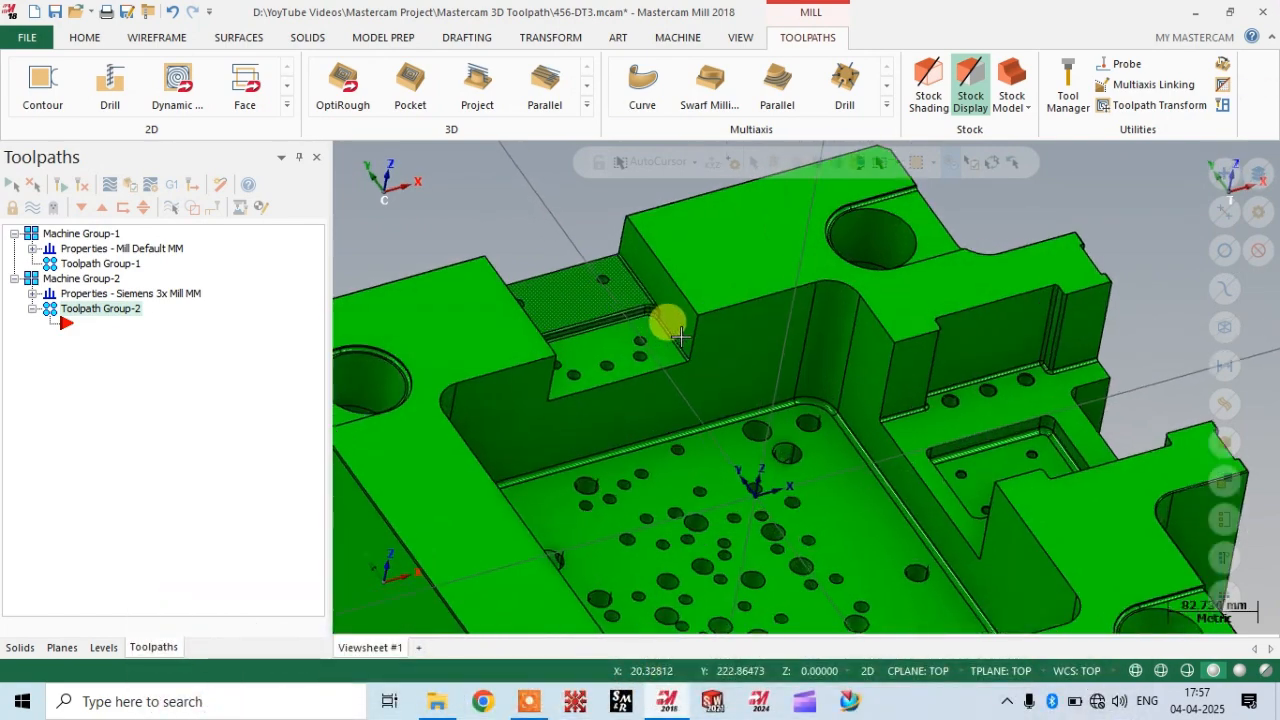
pyautogui.scroll(-3, 857, 491)
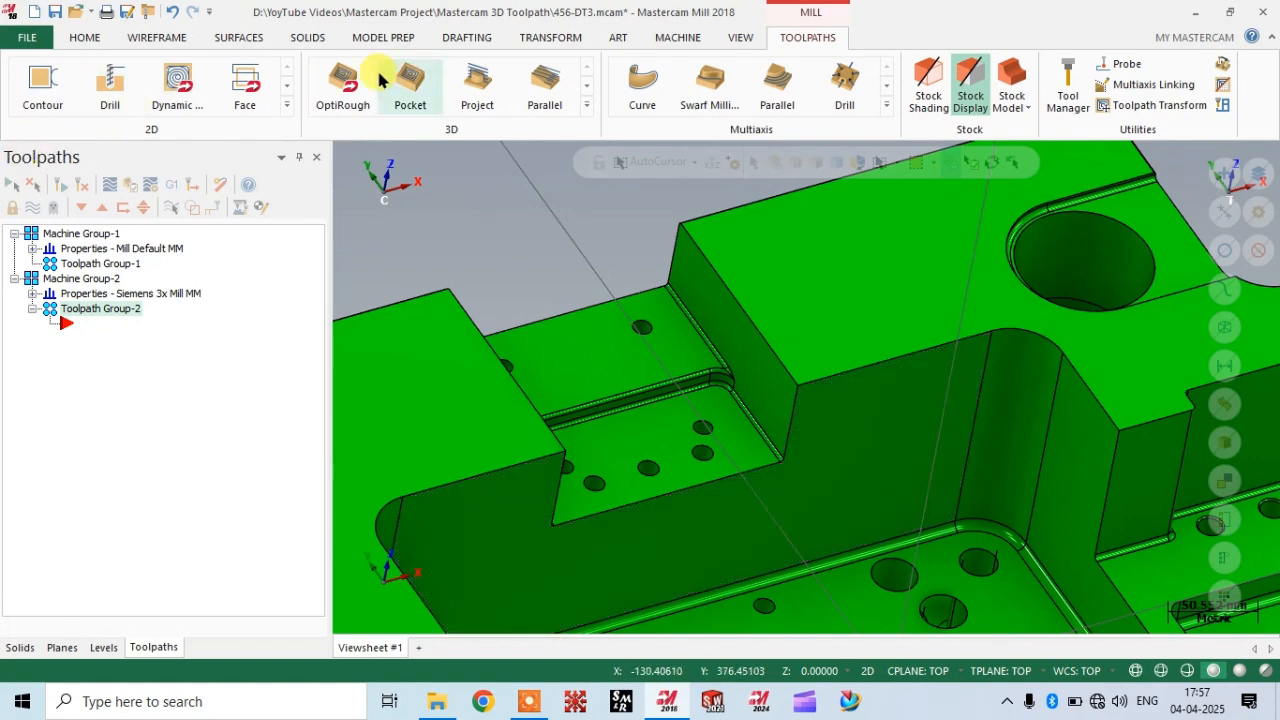
pyautogui.click(352, 78)
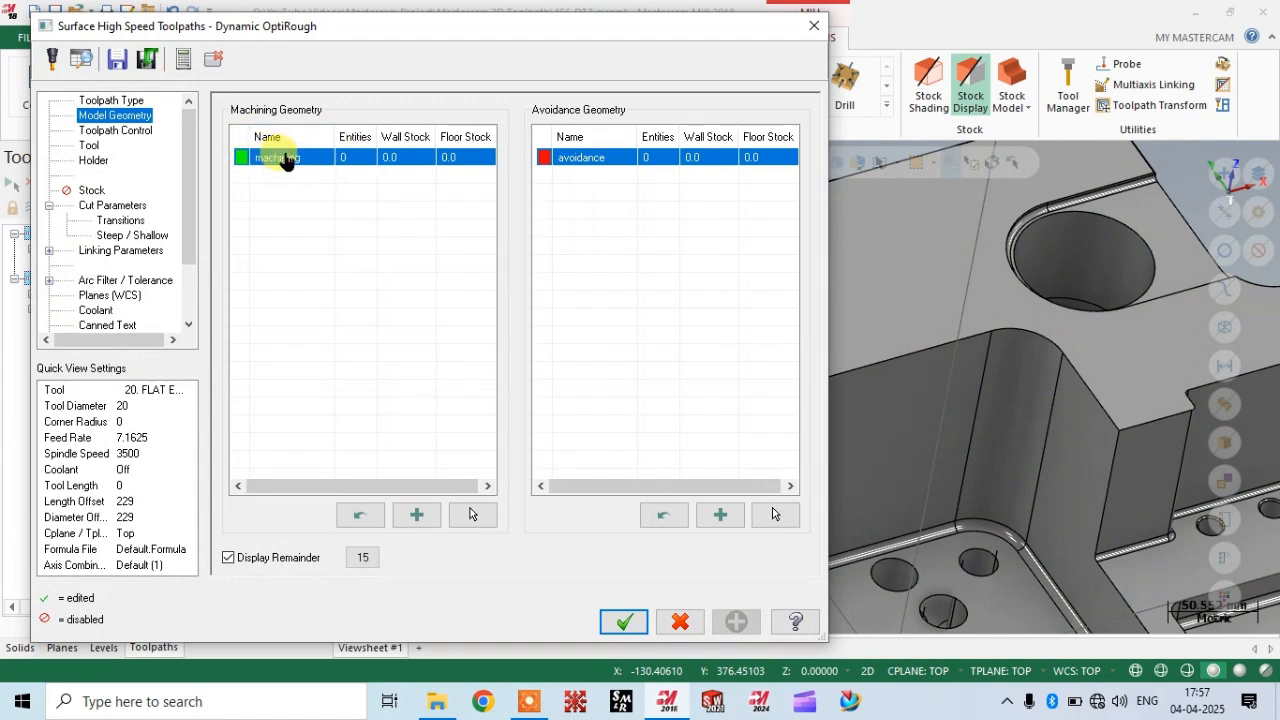
pyautogui.moveTo(440, 30); pyautogui.dragTo(415, 30)
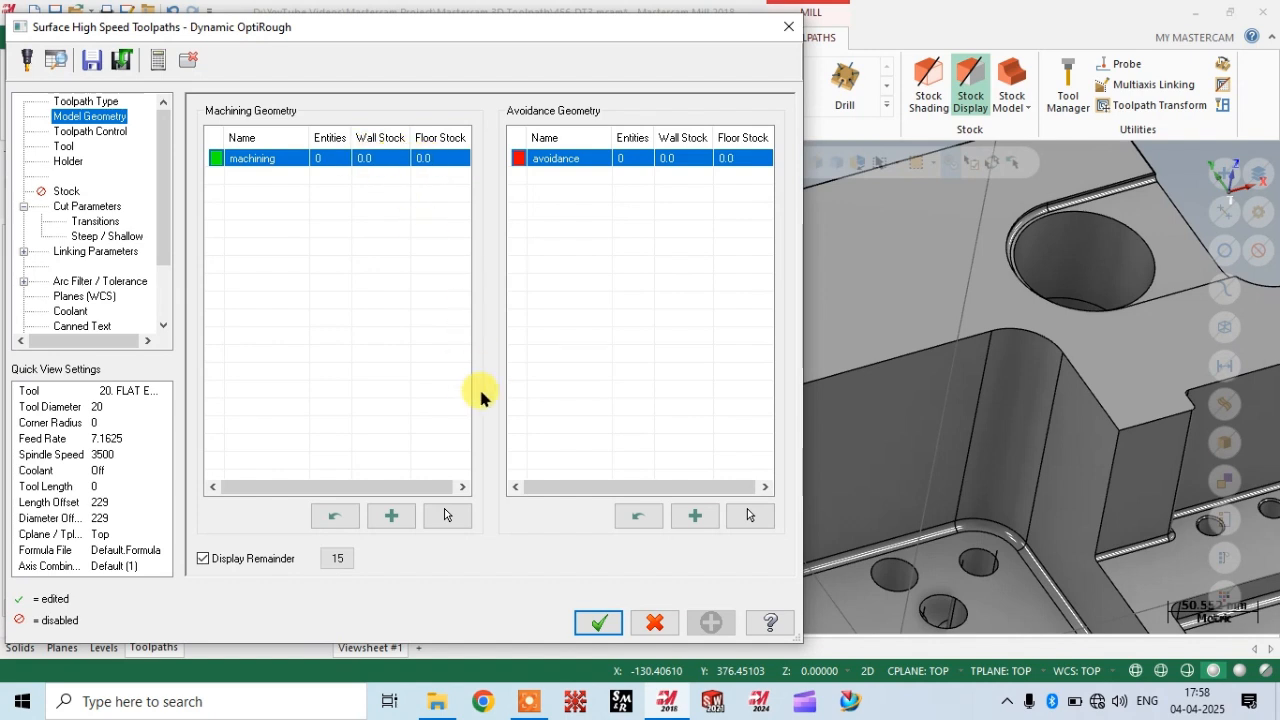
# Select the entire mould block as machining geometry with 0.5 wall stock and 0.2 floor stock.
pyautogui.click(446, 515)
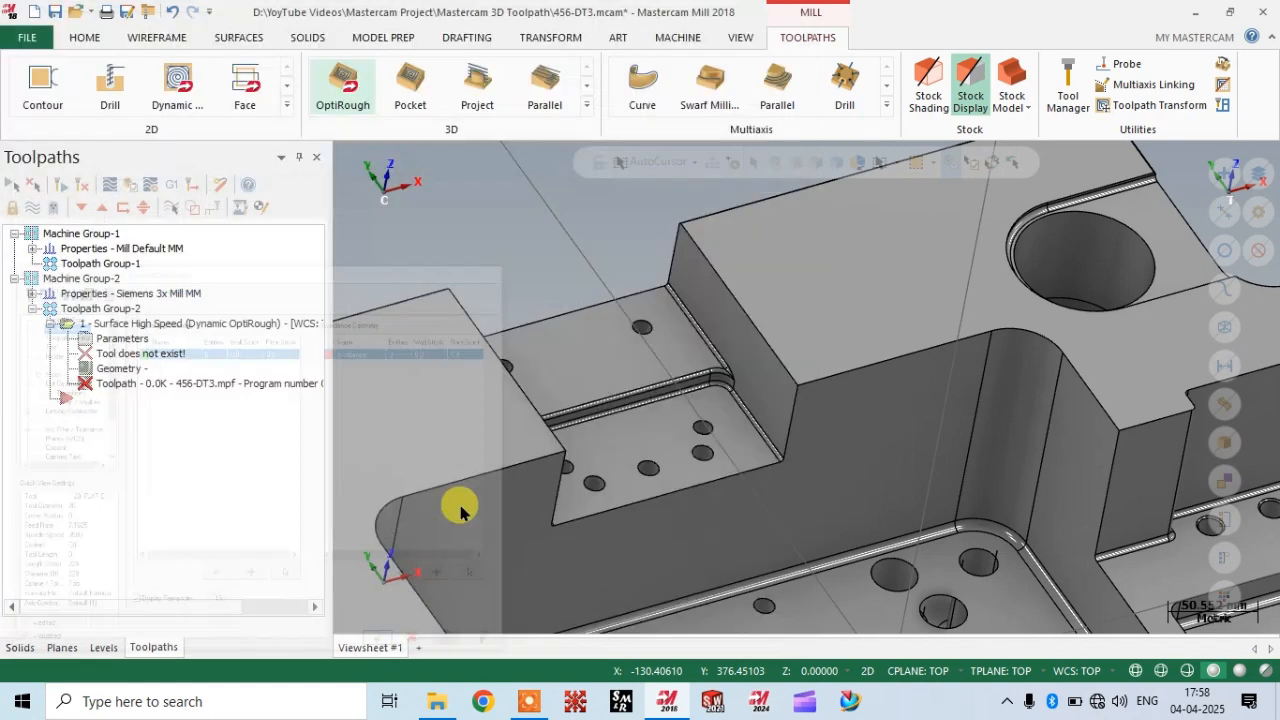
pyautogui.scroll(-4, 715, 372)
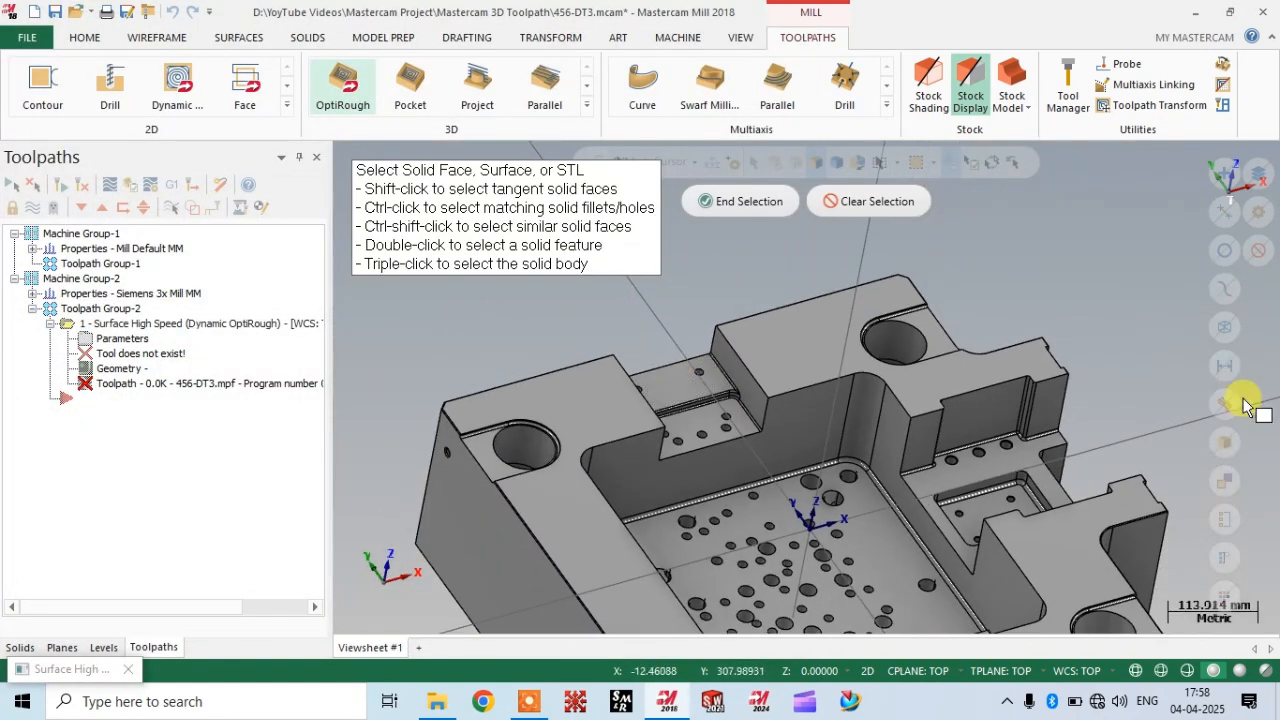
pyautogui.click(1217, 442)
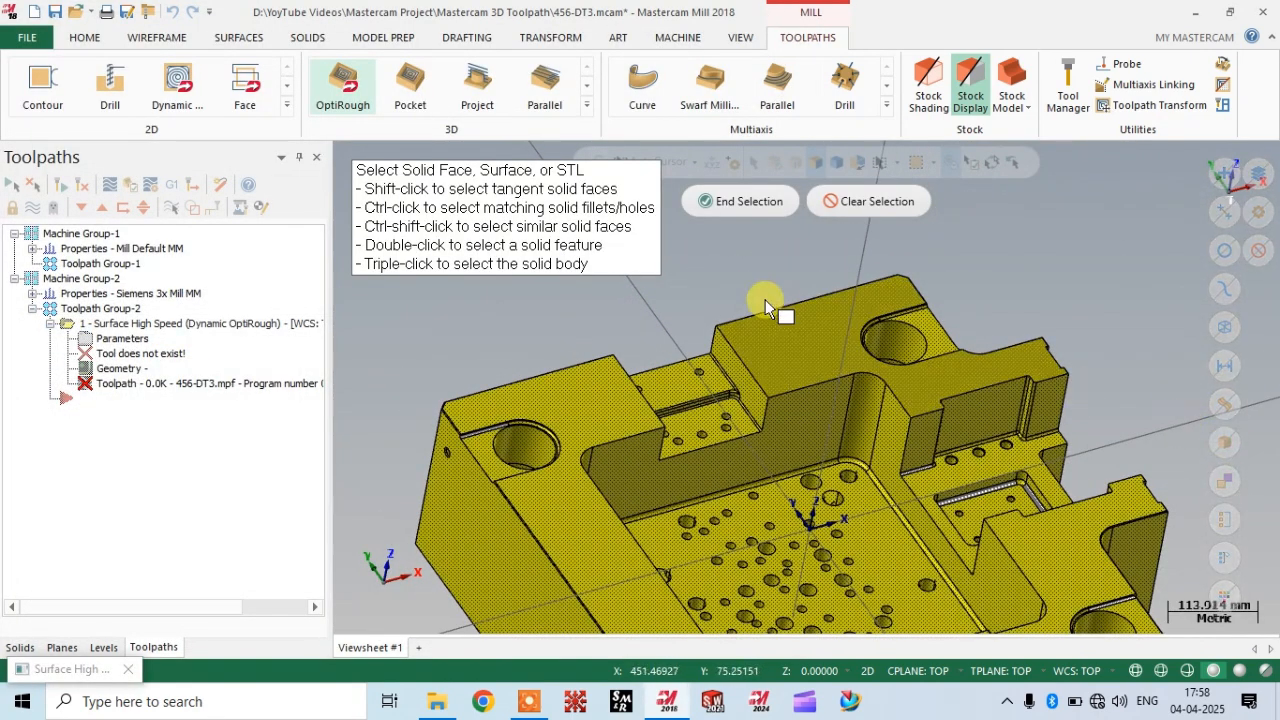
pyautogui.click(727, 203)
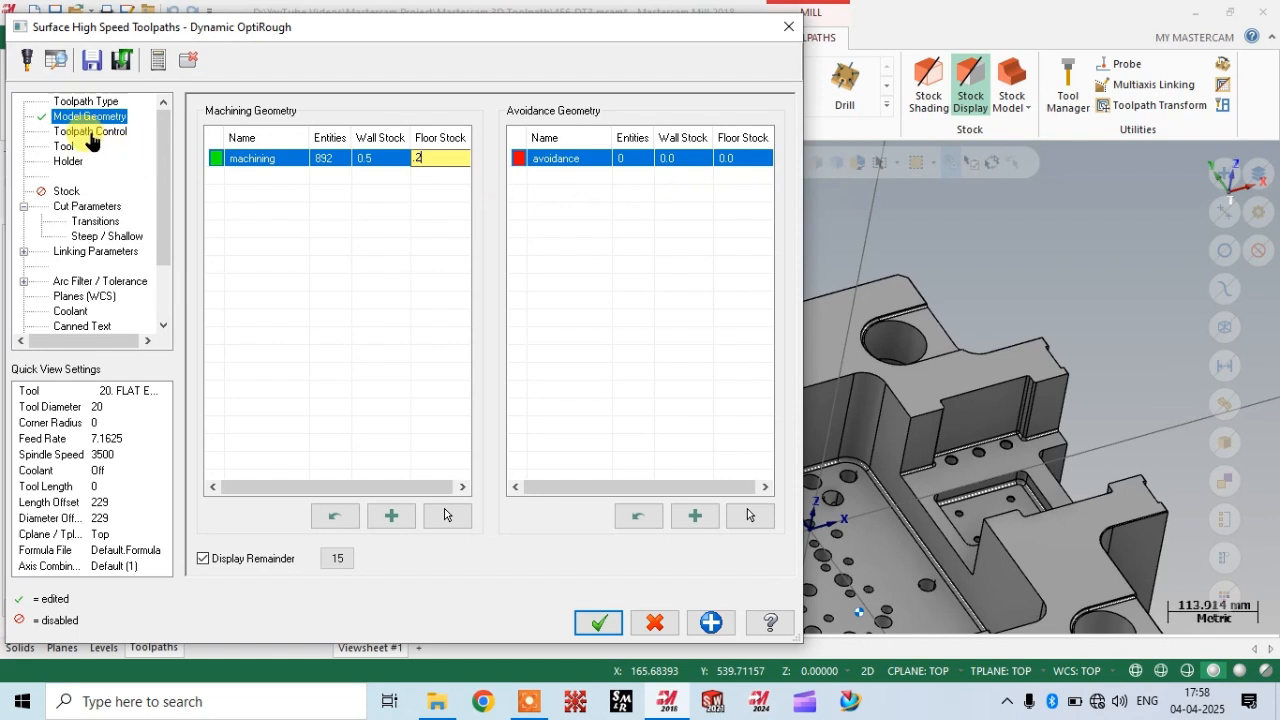
pyautogui.press('Return')
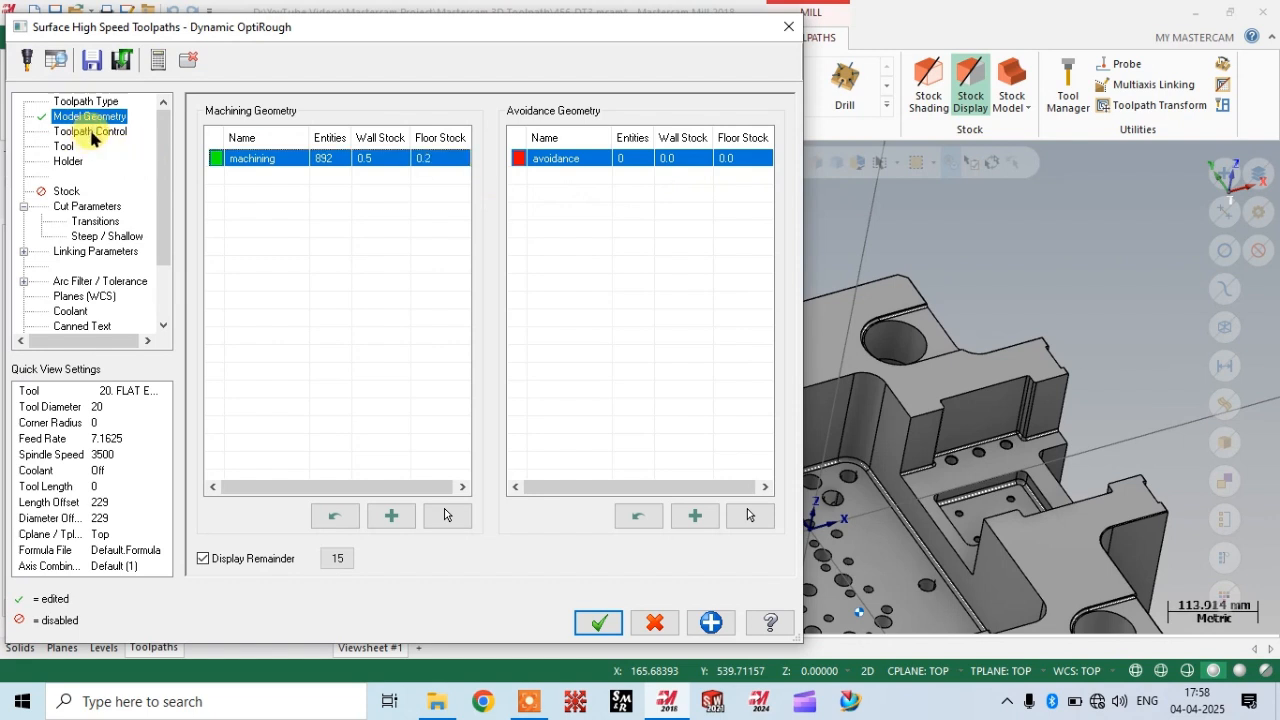
# Open the toolpath control settings and start selecting the containment boundary chain on the solid around the rear notch.
pyautogui.click(91, 134)
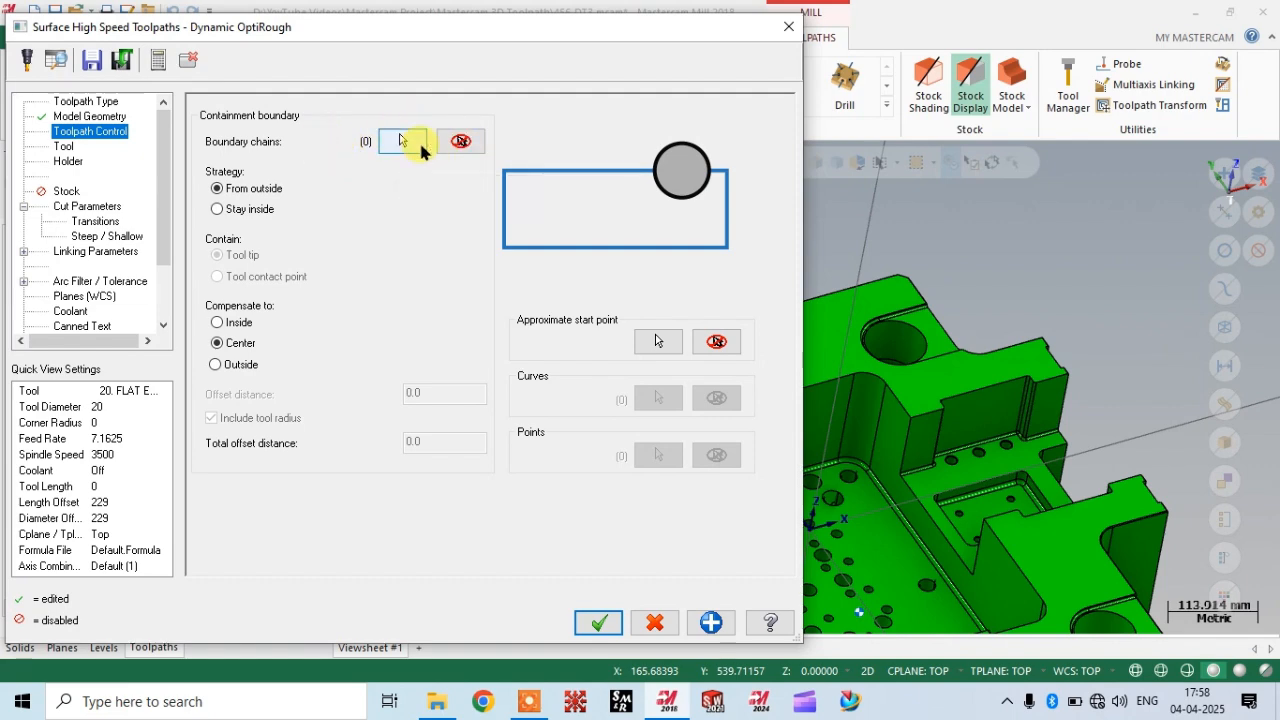
pyautogui.click(410, 140)
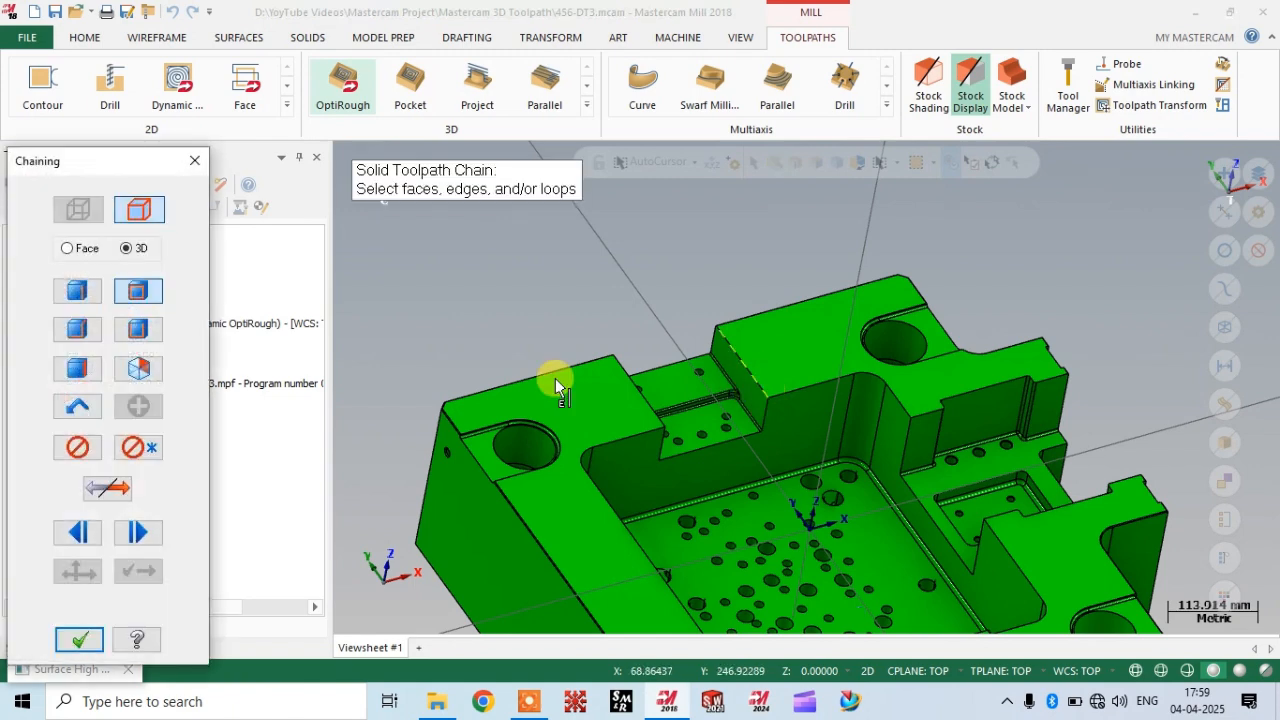
pyautogui.scroll(4, 735, 380)
pyautogui.scroll(1, 735, 395)
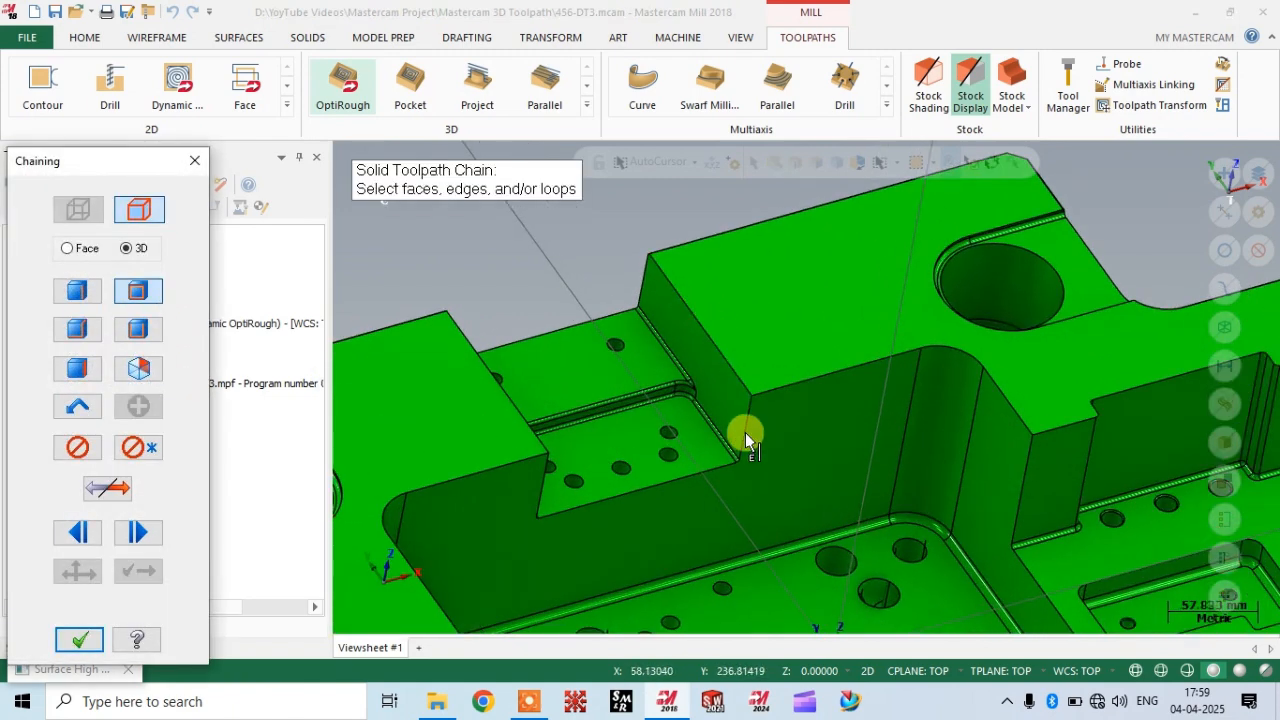
pyautogui.click(743, 434)
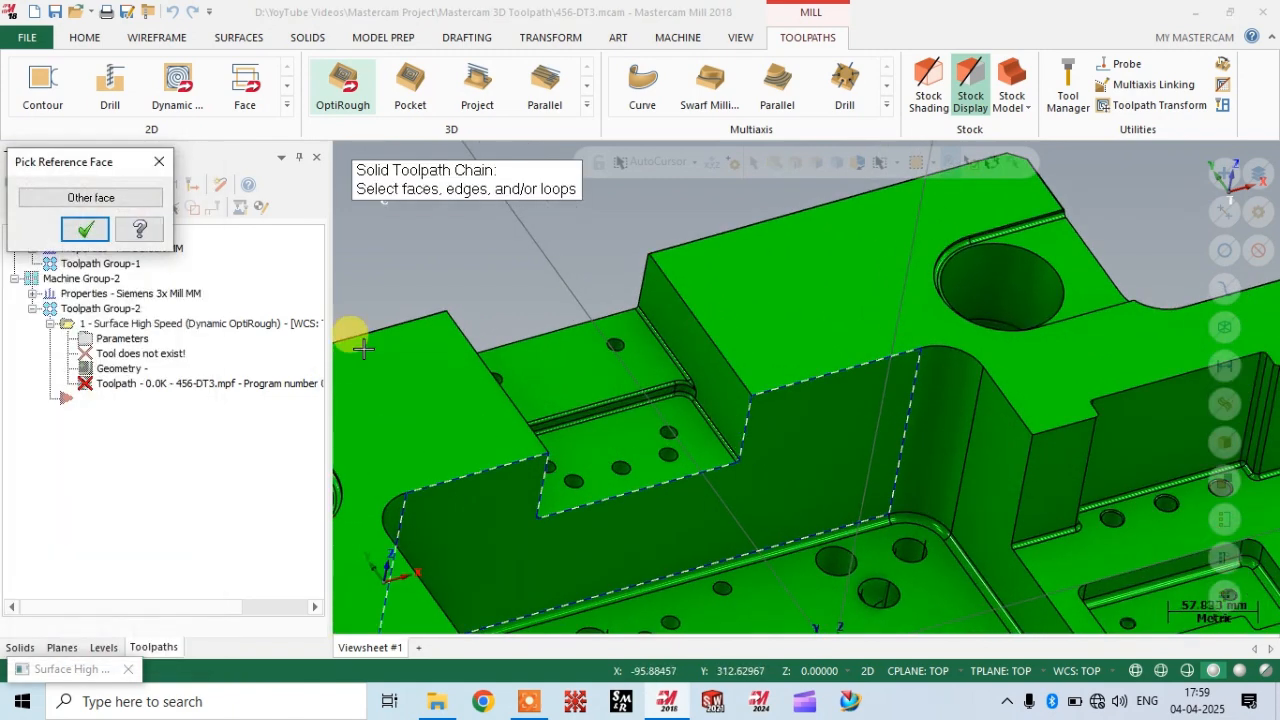
pyautogui.click(99, 236)
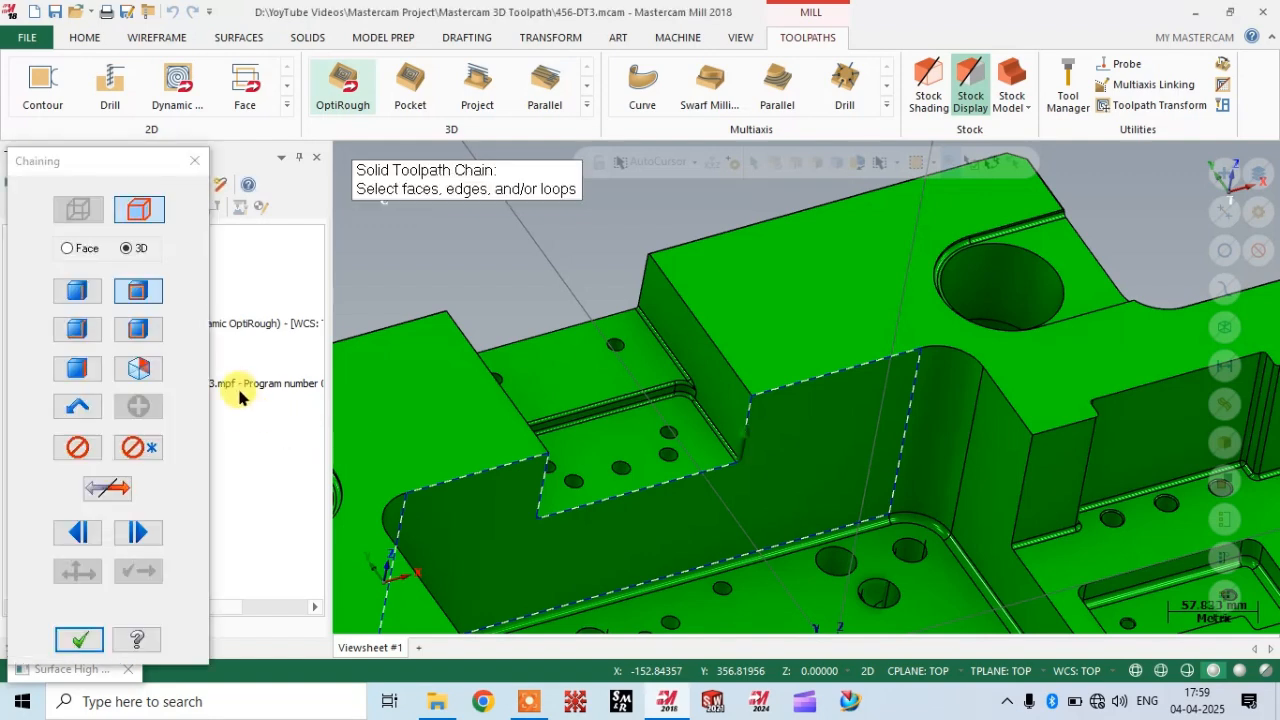
pyautogui.click(78, 447)
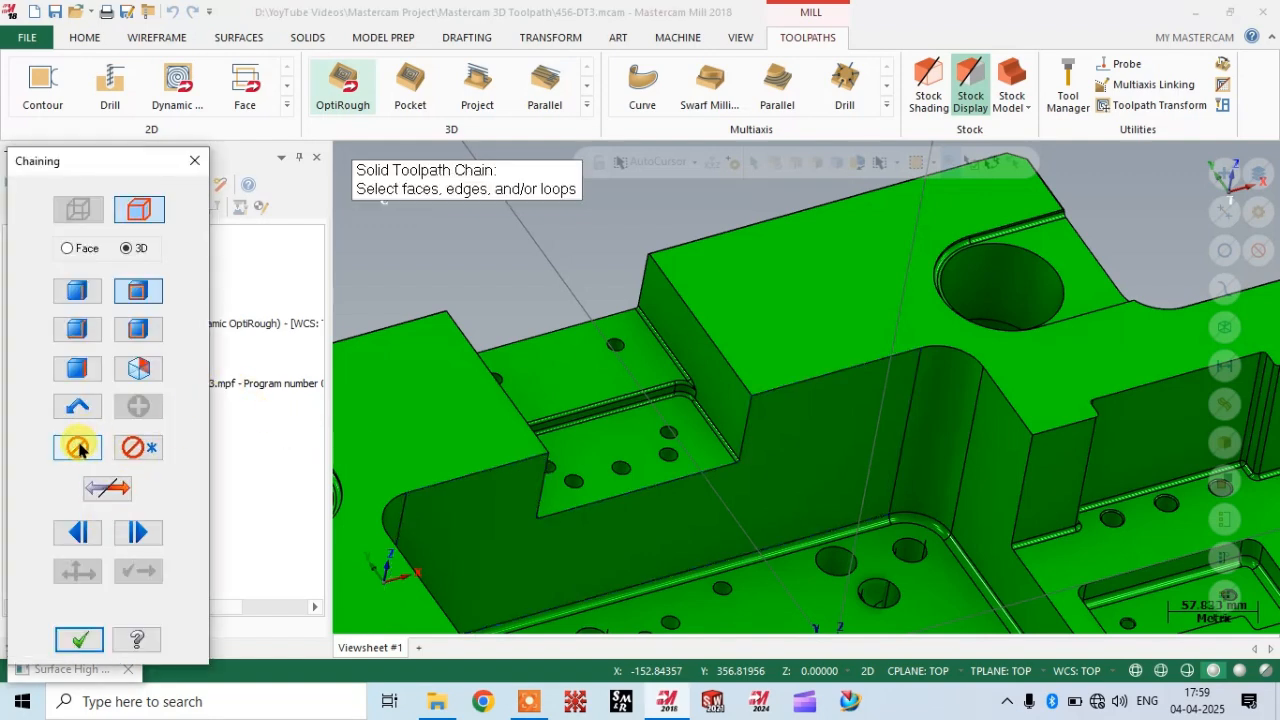
# Begin a partial edge chain on the upper side edge of the rear notch and extend it along the notch's outer floor edge.
pyautogui.click(72, 337)
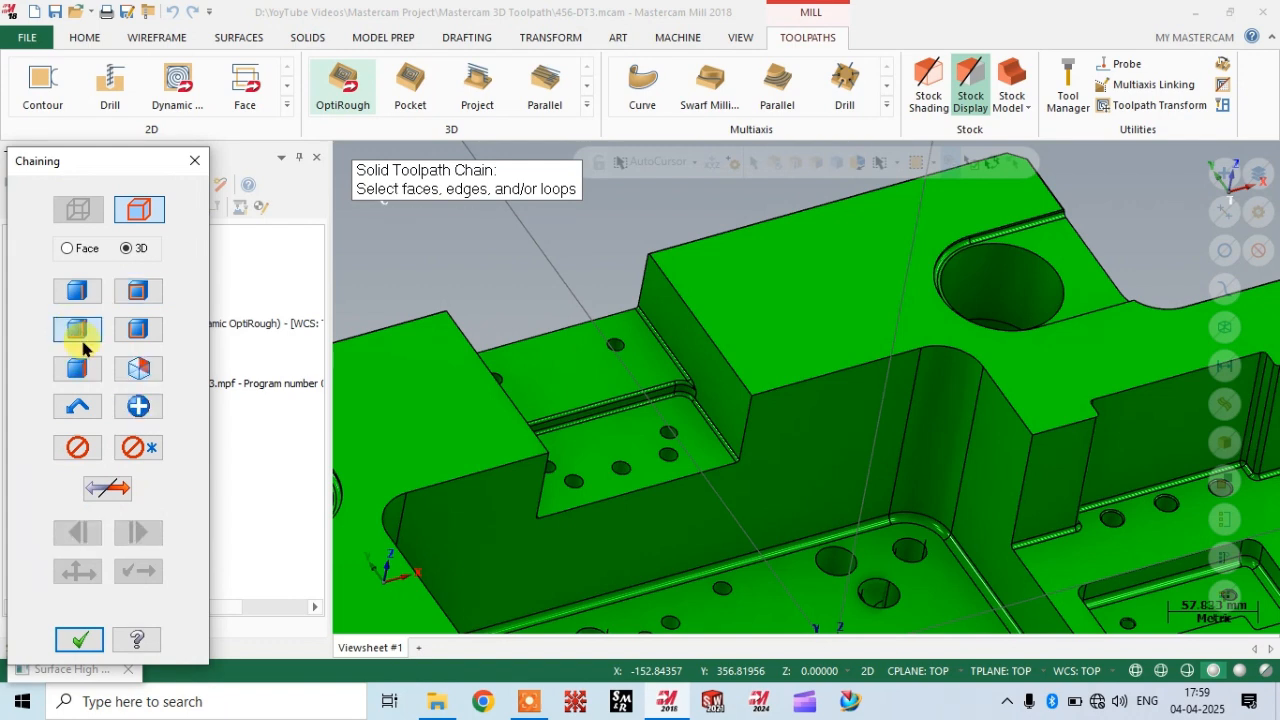
pyautogui.click(727, 360)
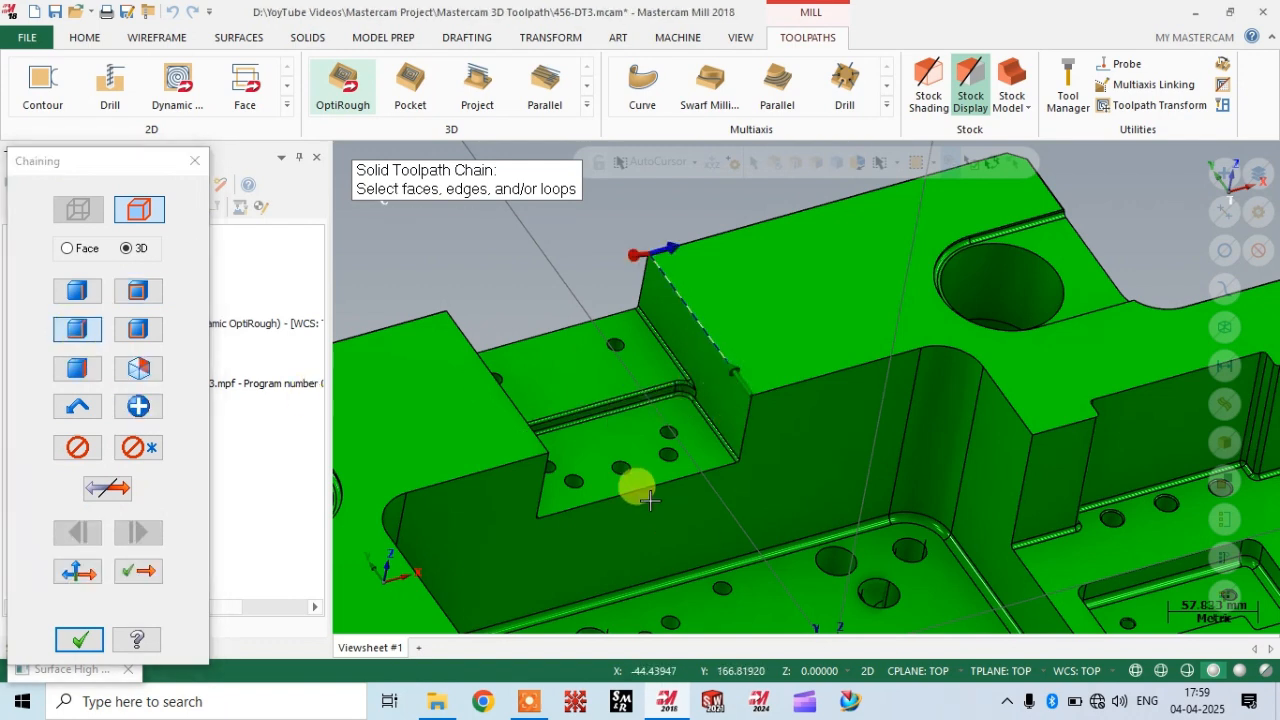
pyautogui.moveTo(630, 319); pyautogui.dragTo(568, 255, button='middle')
pyautogui.scroll(3, 570, 258)
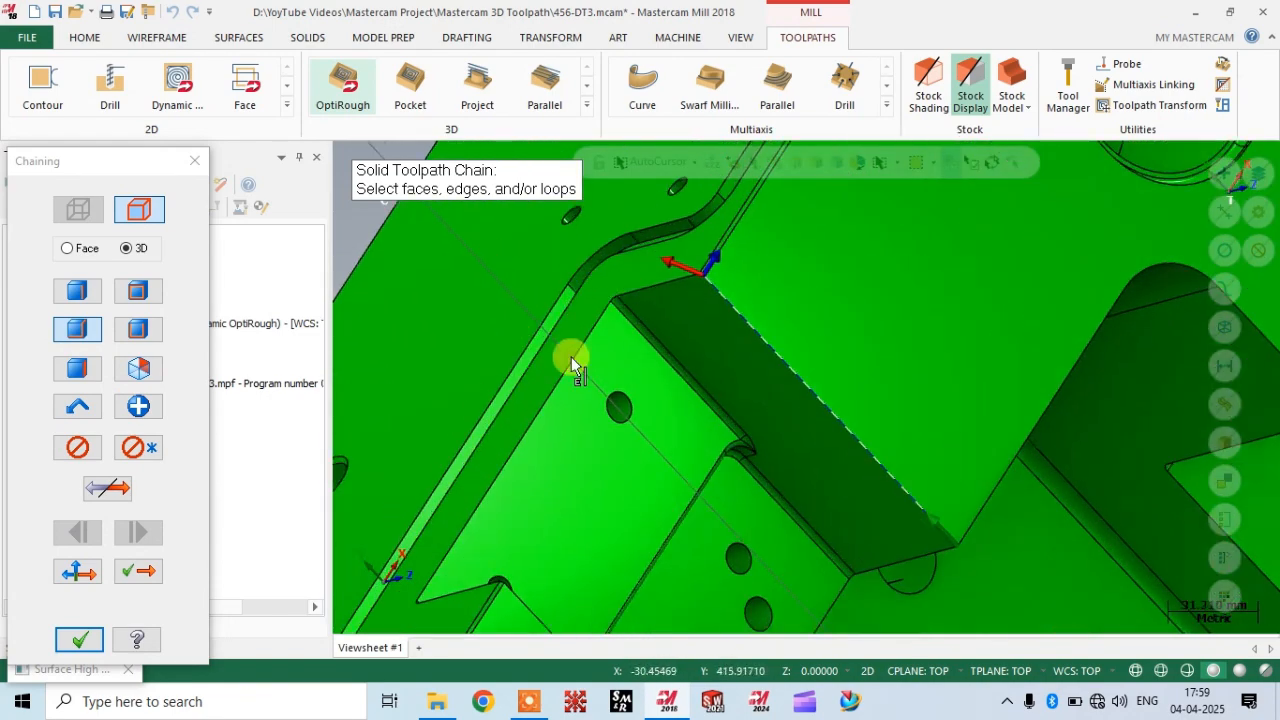
pyautogui.scroll(3, 700, 271)
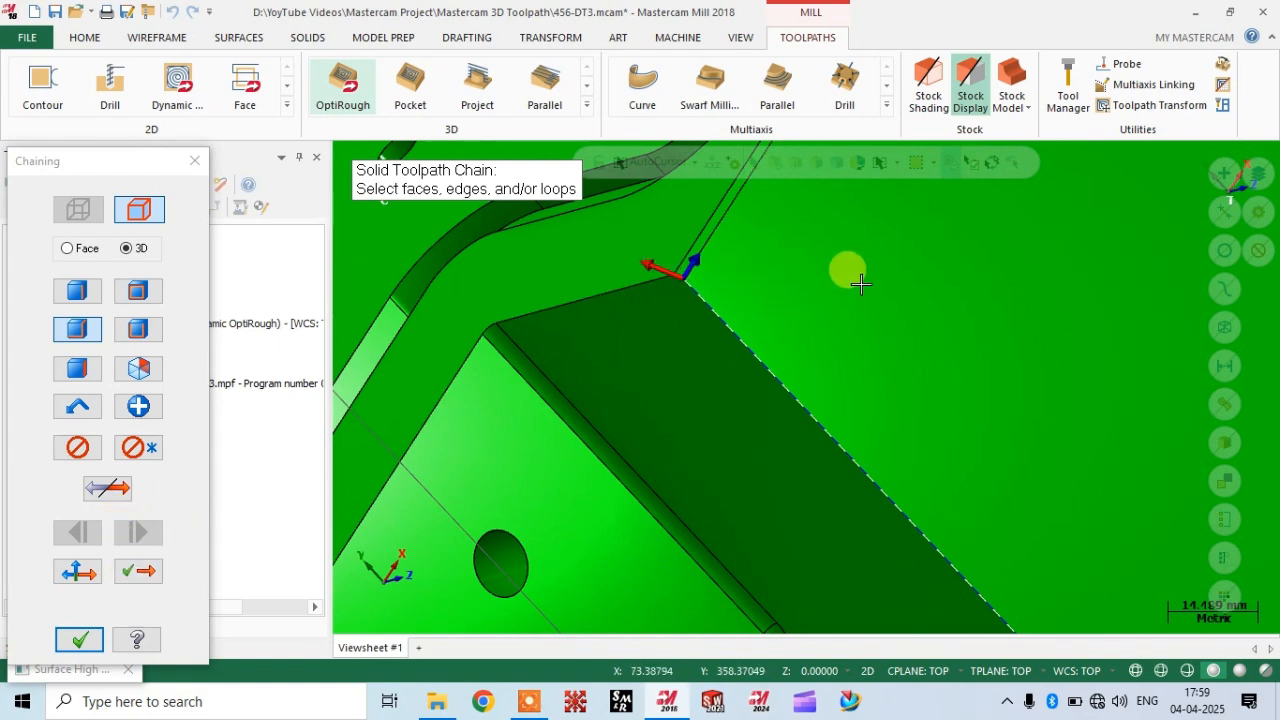
pyautogui.scroll(-2, 849, 271)
pyautogui.click(139, 572)
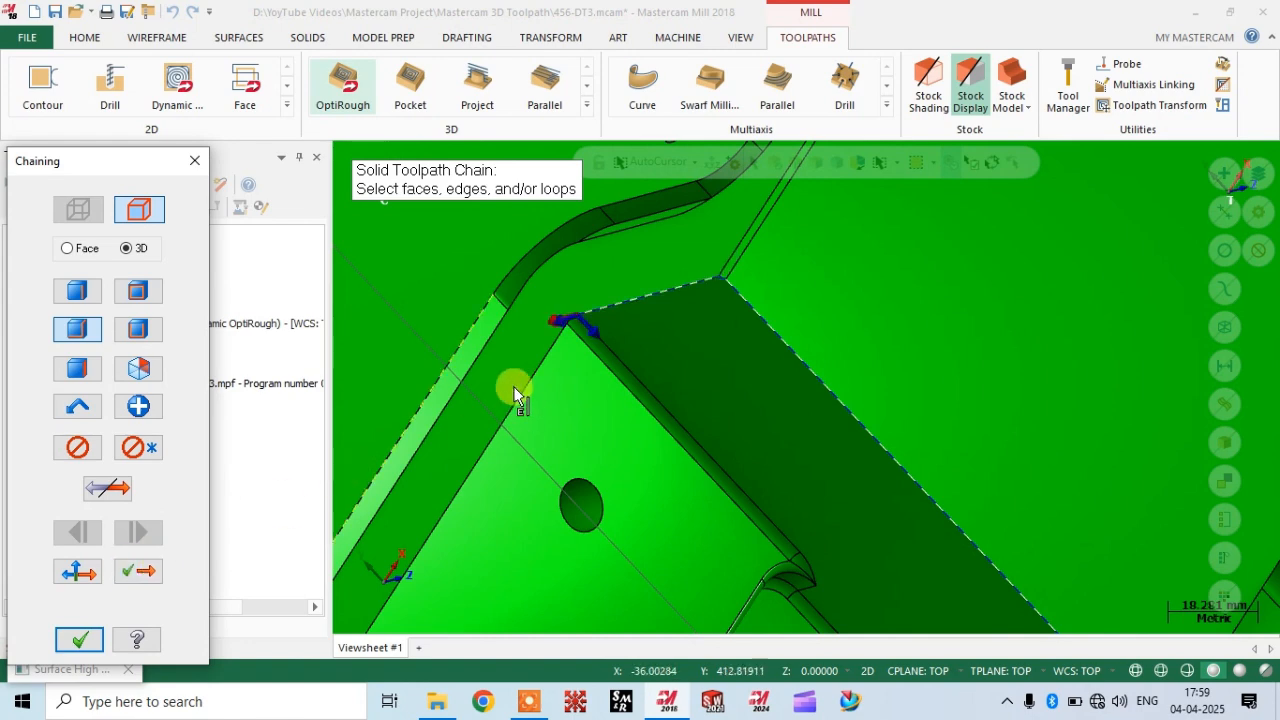
pyautogui.click(139, 572)
pyautogui.click(147, 574)
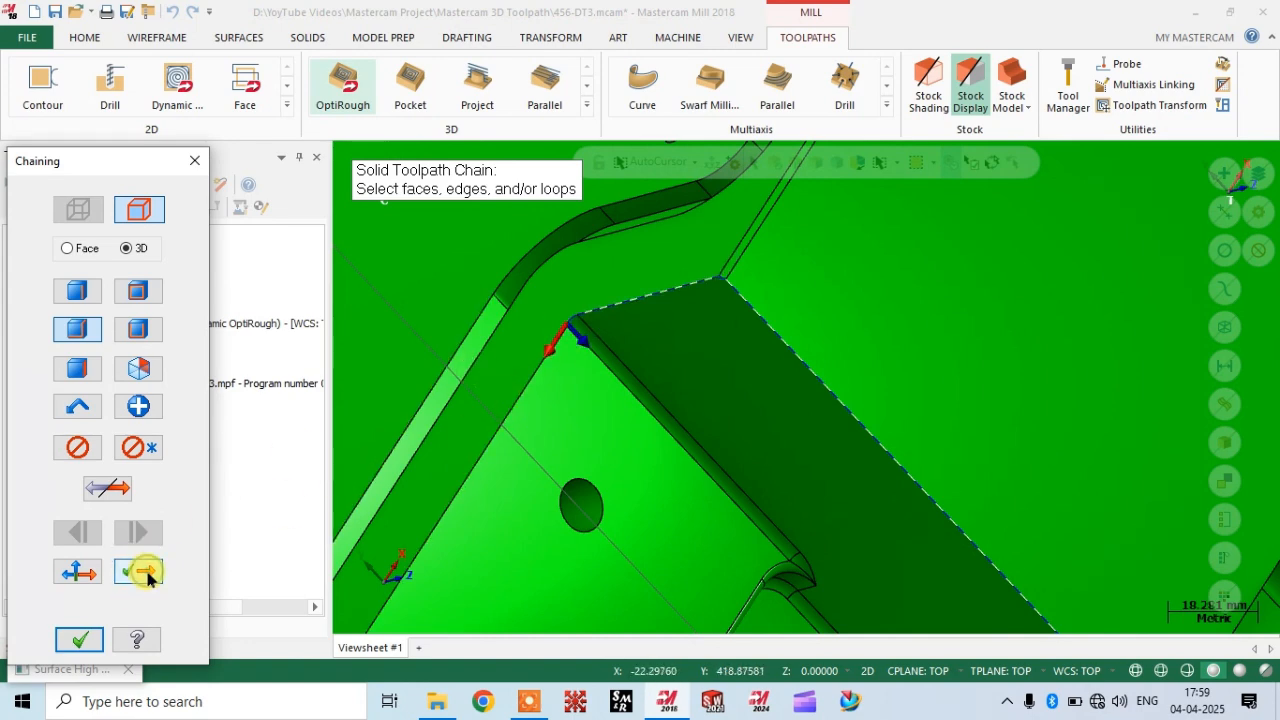
pyautogui.click(147, 573)
pyautogui.scroll(-5, 784, 250)
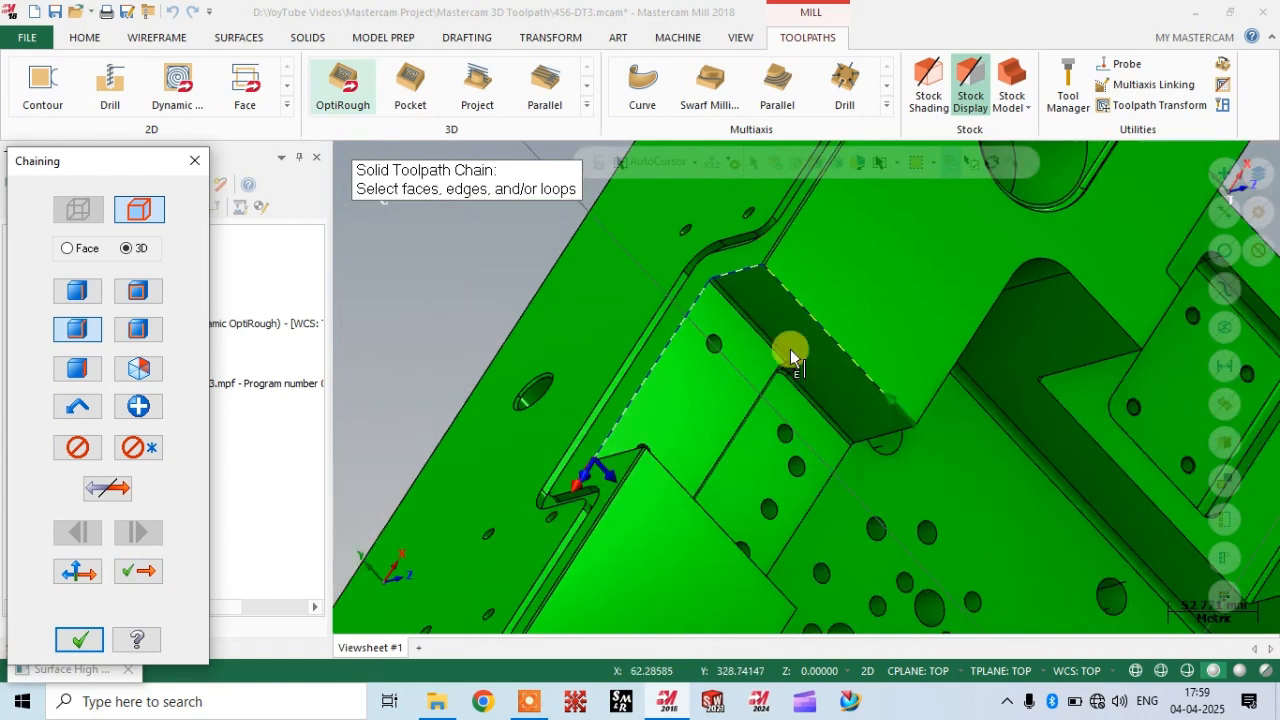
pyautogui.moveTo(699, 402); pyautogui.dragTo(683, 426, button='middle')
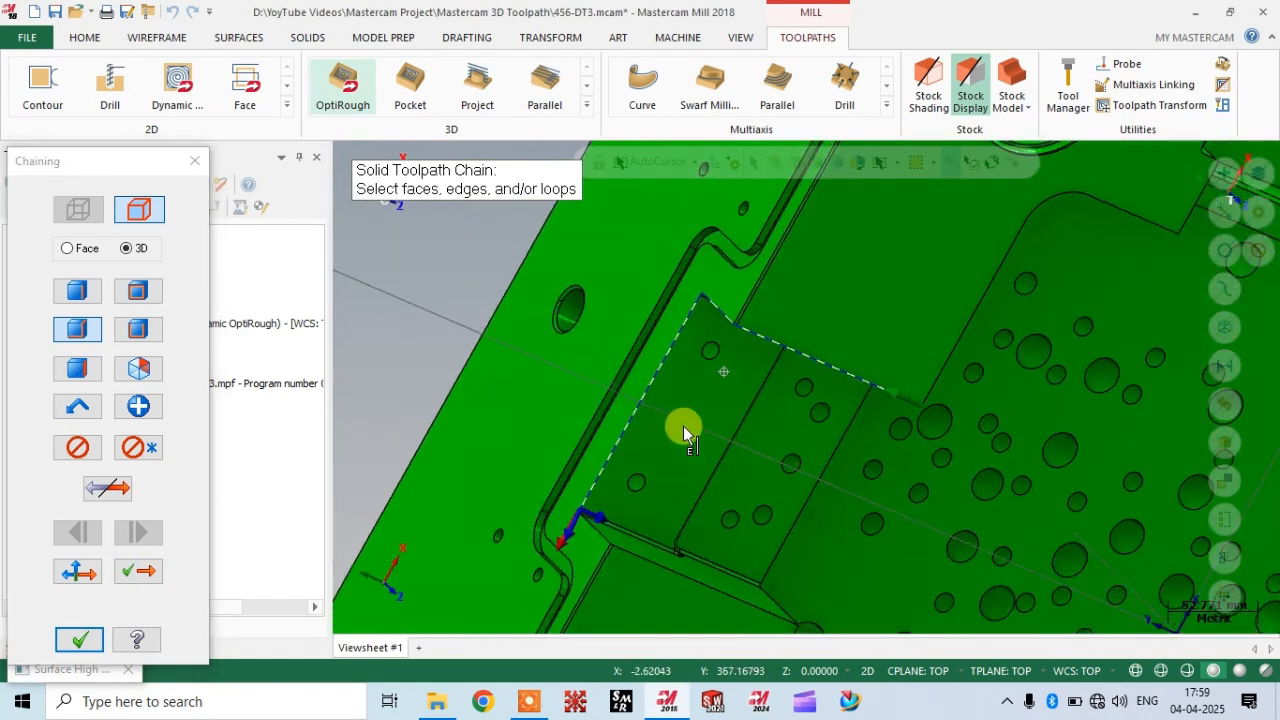
# Extend the chain around the notch's opposite side and inner floor edge, close the loop, and accept it as the containment boundary.
pyautogui.click(135, 573)
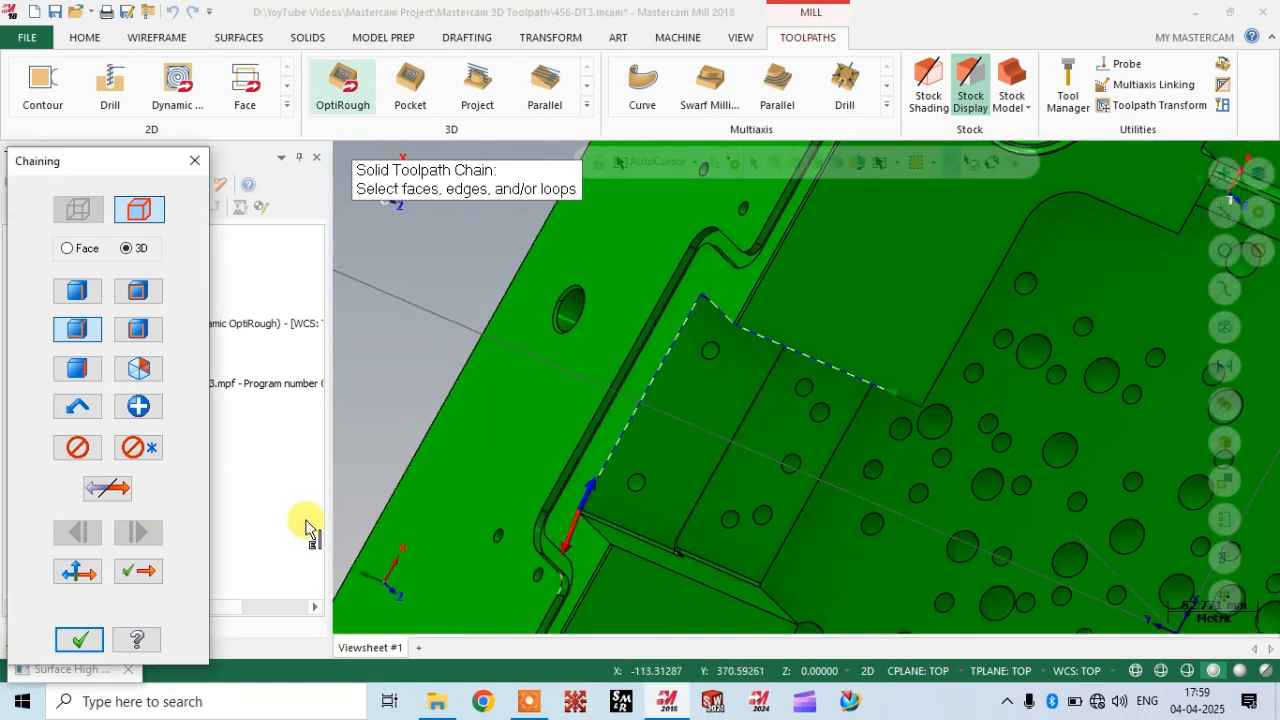
pyautogui.click(140, 571)
pyautogui.click(145, 570)
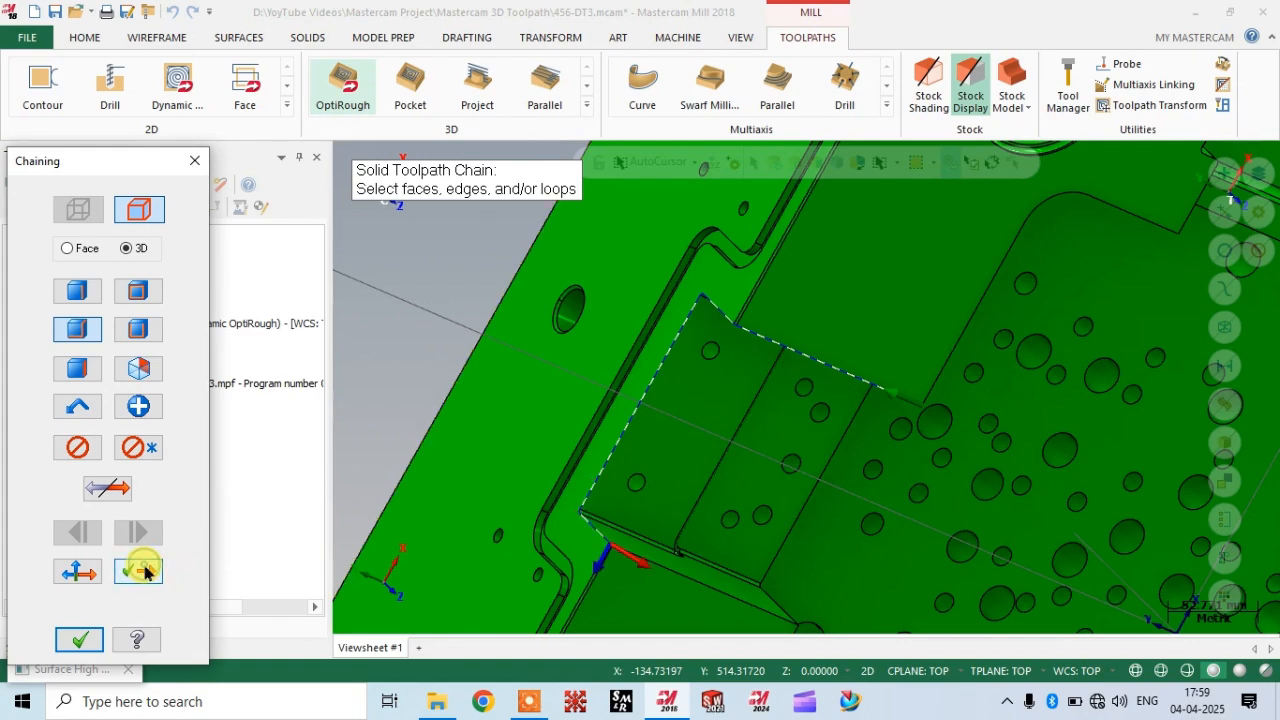
pyautogui.click(145, 571)
pyautogui.moveTo(766, 514); pyautogui.dragTo(514, 303, button='middle')
pyautogui.click(137, 571)
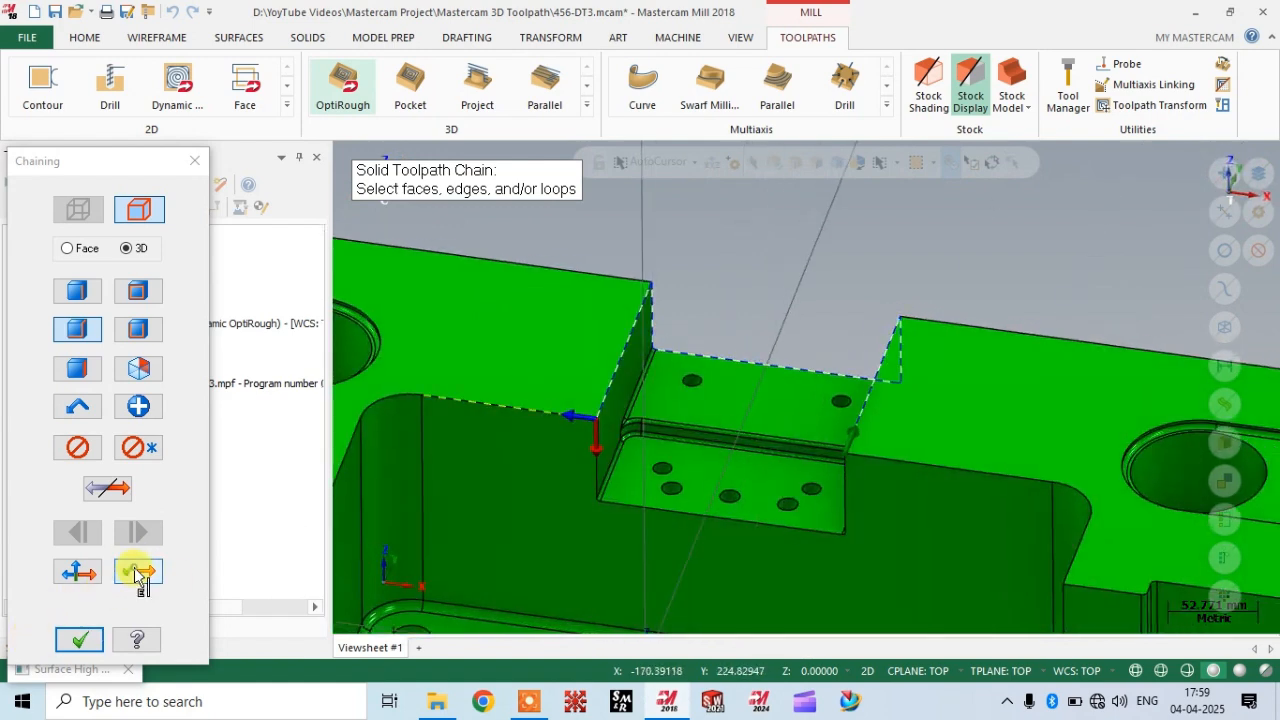
pyautogui.click(137, 571)
pyautogui.click(137, 571)
pyautogui.click(137, 571)
pyautogui.click(137, 571)
pyautogui.click(137, 571)
pyautogui.click(137, 571)
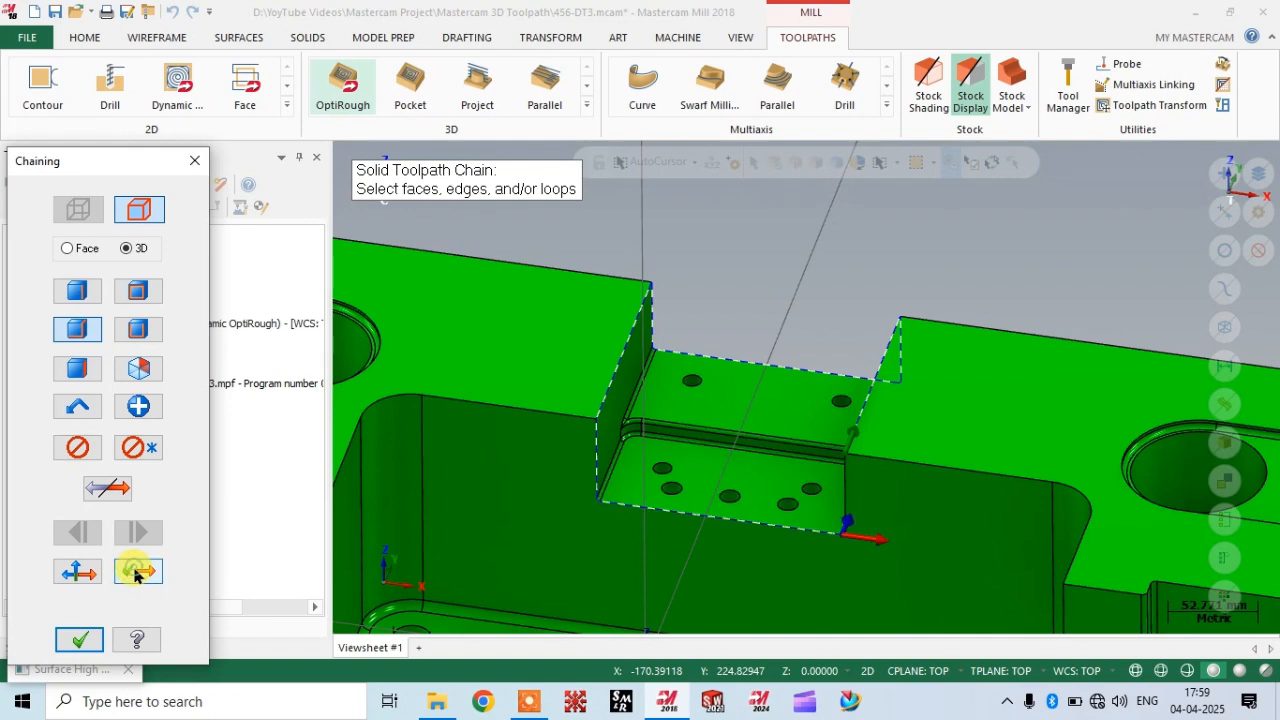
pyautogui.click(137, 571)
pyautogui.click(137, 571)
pyautogui.click(137, 571)
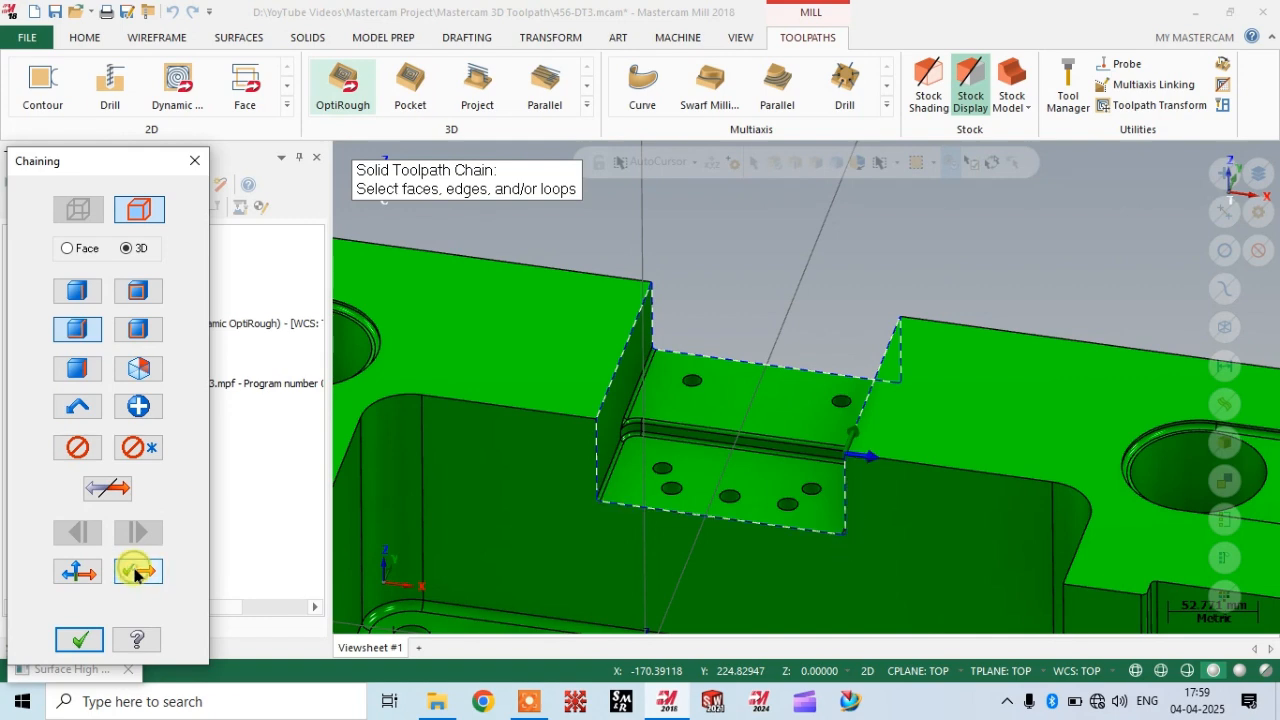
pyautogui.moveTo(760, 265); pyautogui.dragTo(850, 440, button='middle')
pyautogui.click(80, 640)
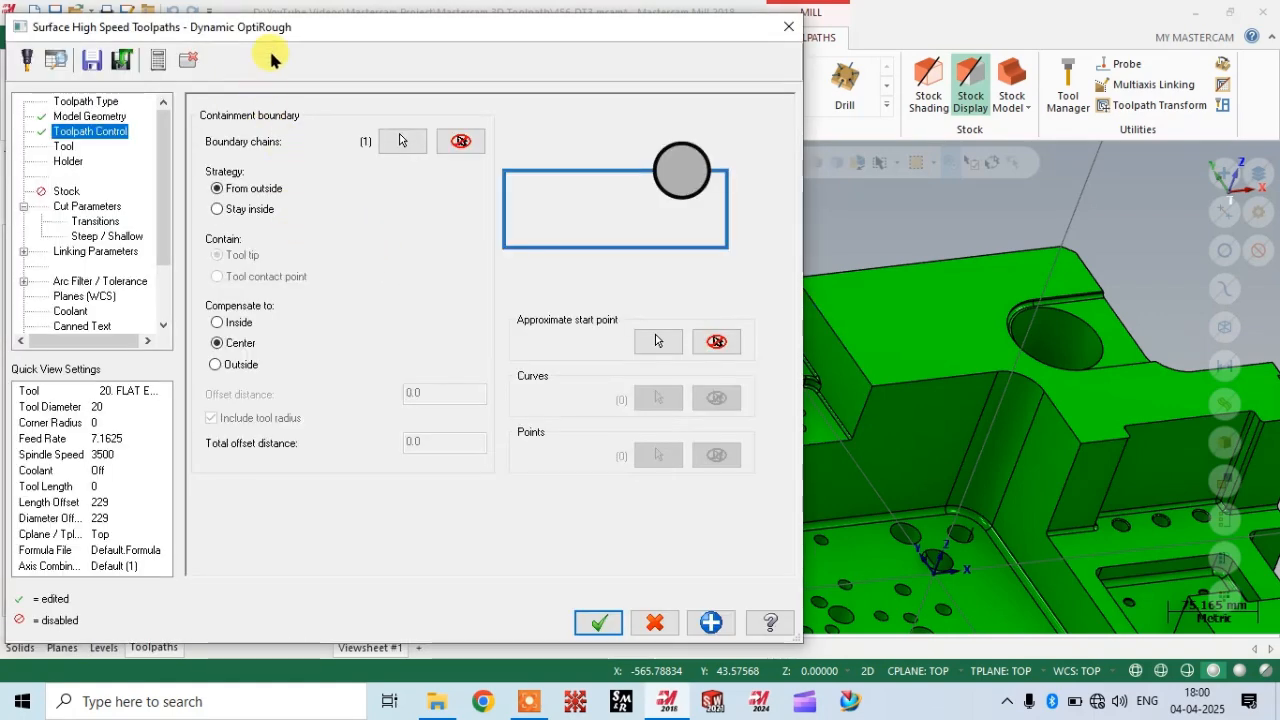
# Set the containment boundary strategy to Stay inside.
pyautogui.moveTo(244, 22); pyautogui.dragTo(280, 22)
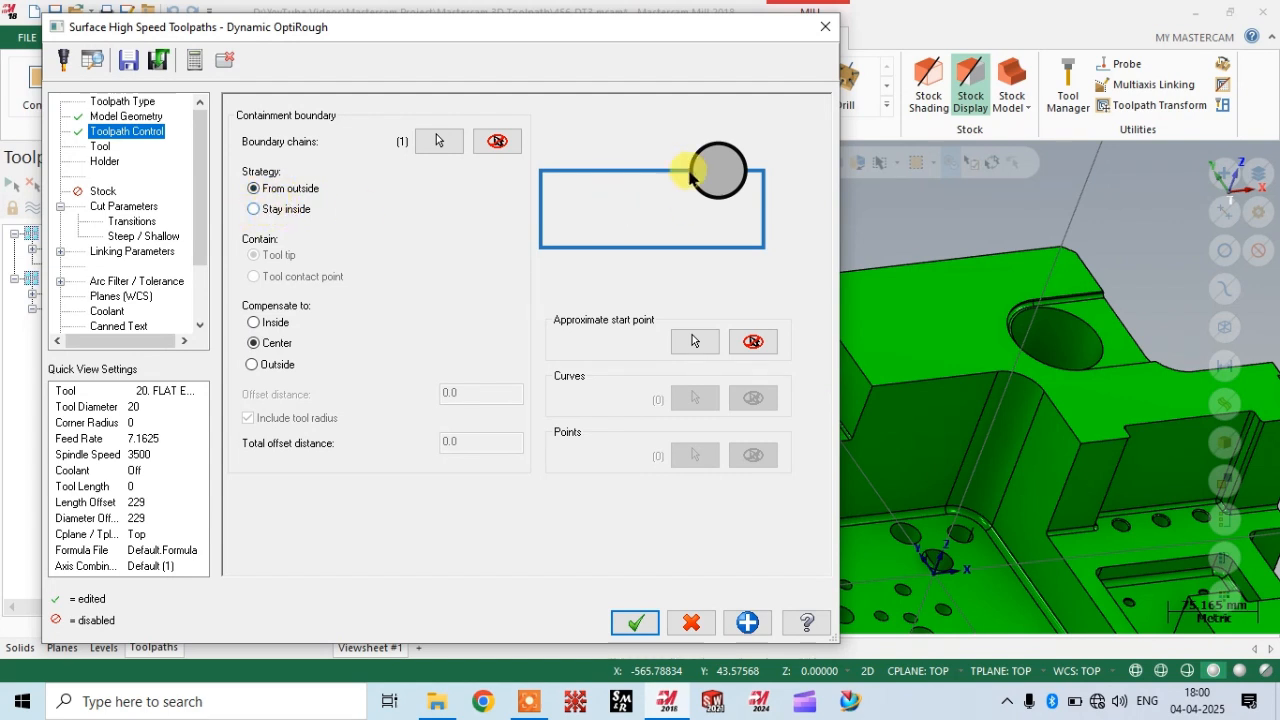
pyautogui.click(265, 190)
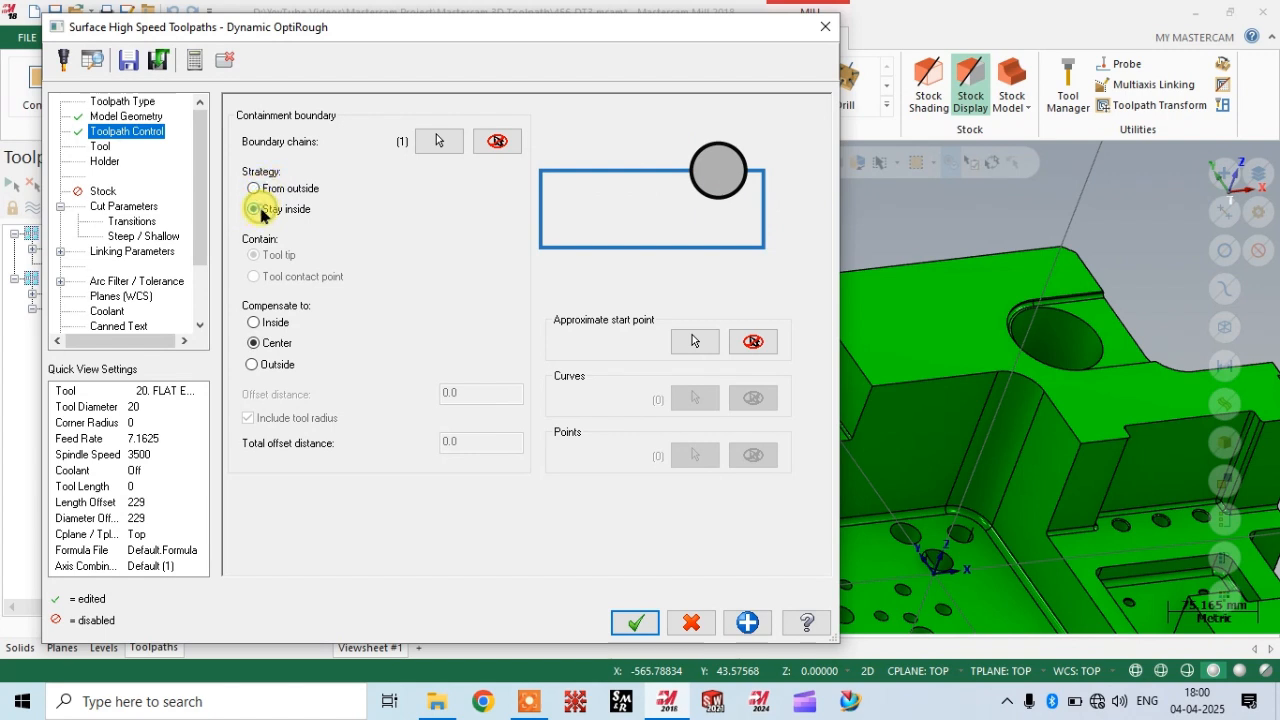
pyautogui.moveTo(472, 35); pyautogui.dragTo(457, 32)
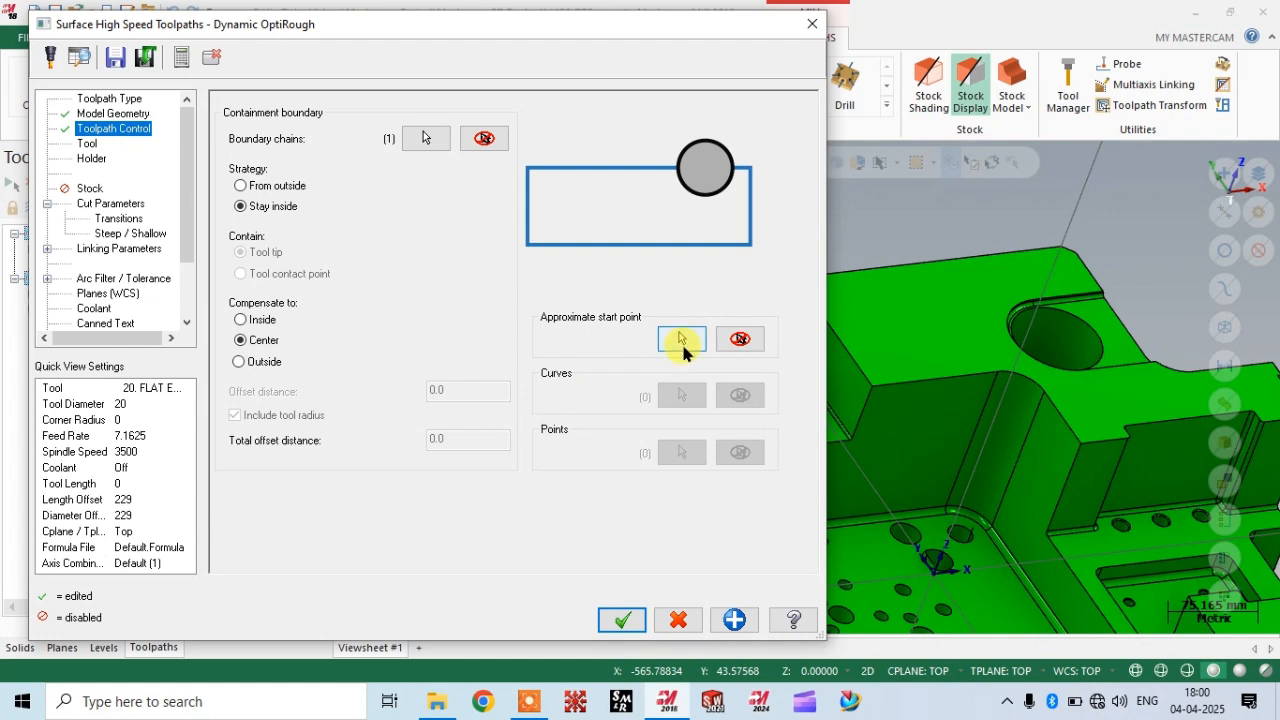
pyautogui.moveTo(514, 30); pyautogui.dragTo(160, 72)
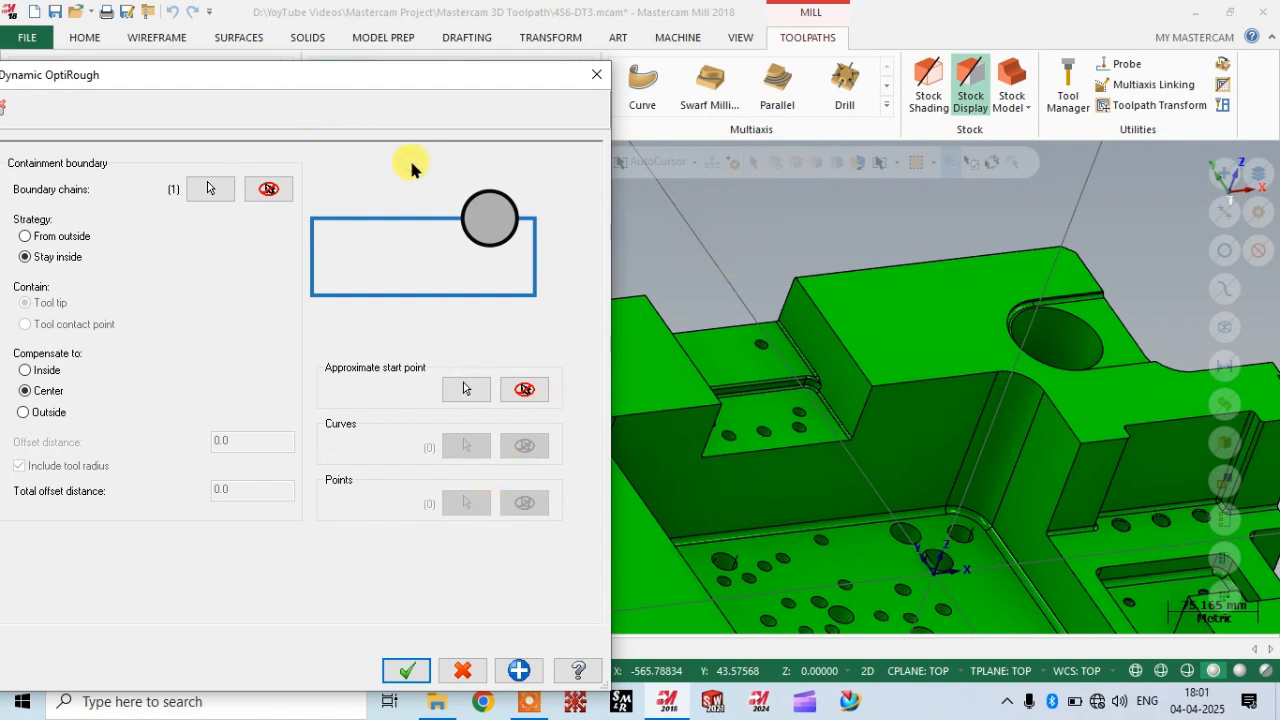
pyautogui.moveTo(310, 75); pyautogui.dragTo(592, 48)
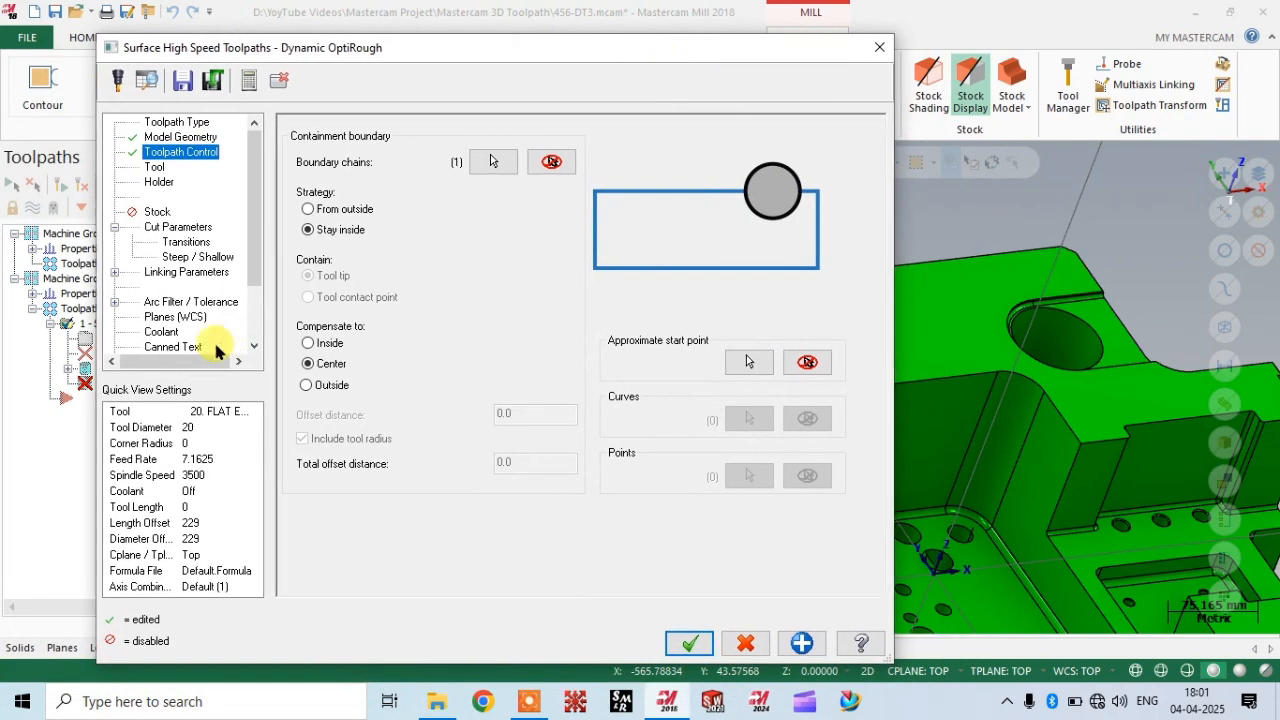
# Open the toolpath's tool settings and start creating a new tool of the Bull Mill type.
pyautogui.click(154, 167)
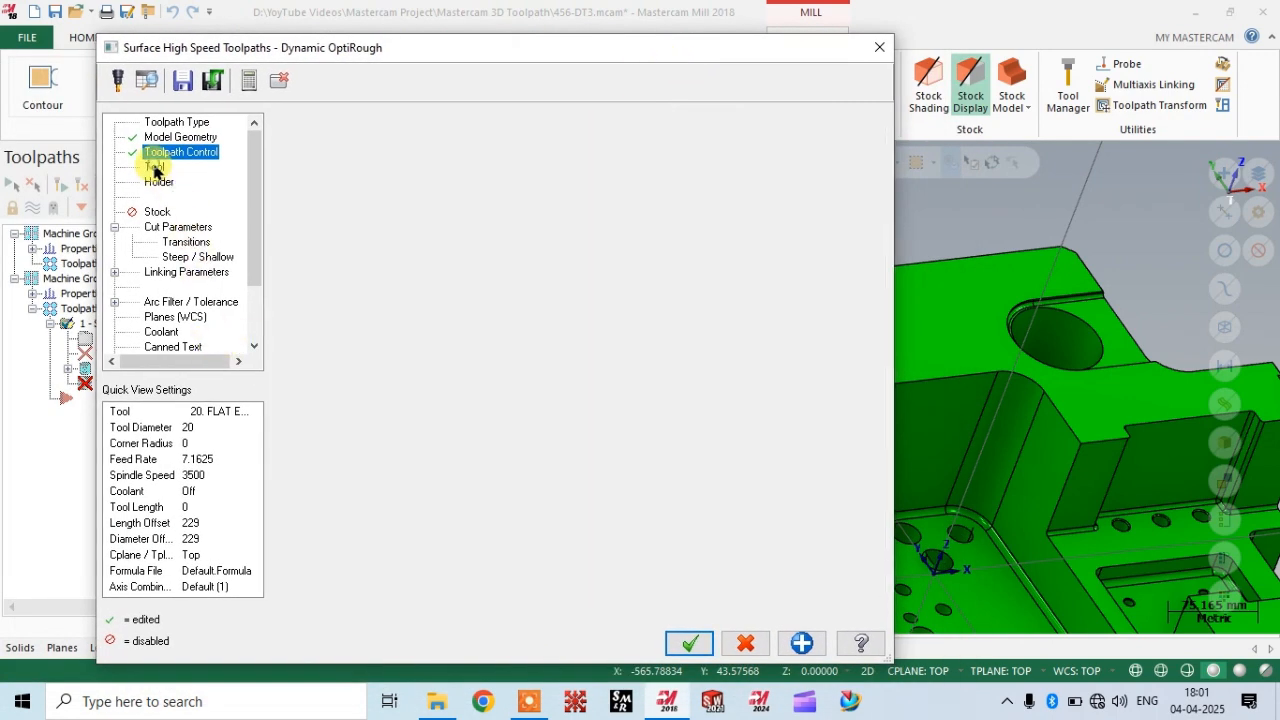
pyautogui.rightClick(348, 208)
pyautogui.click(380, 239)
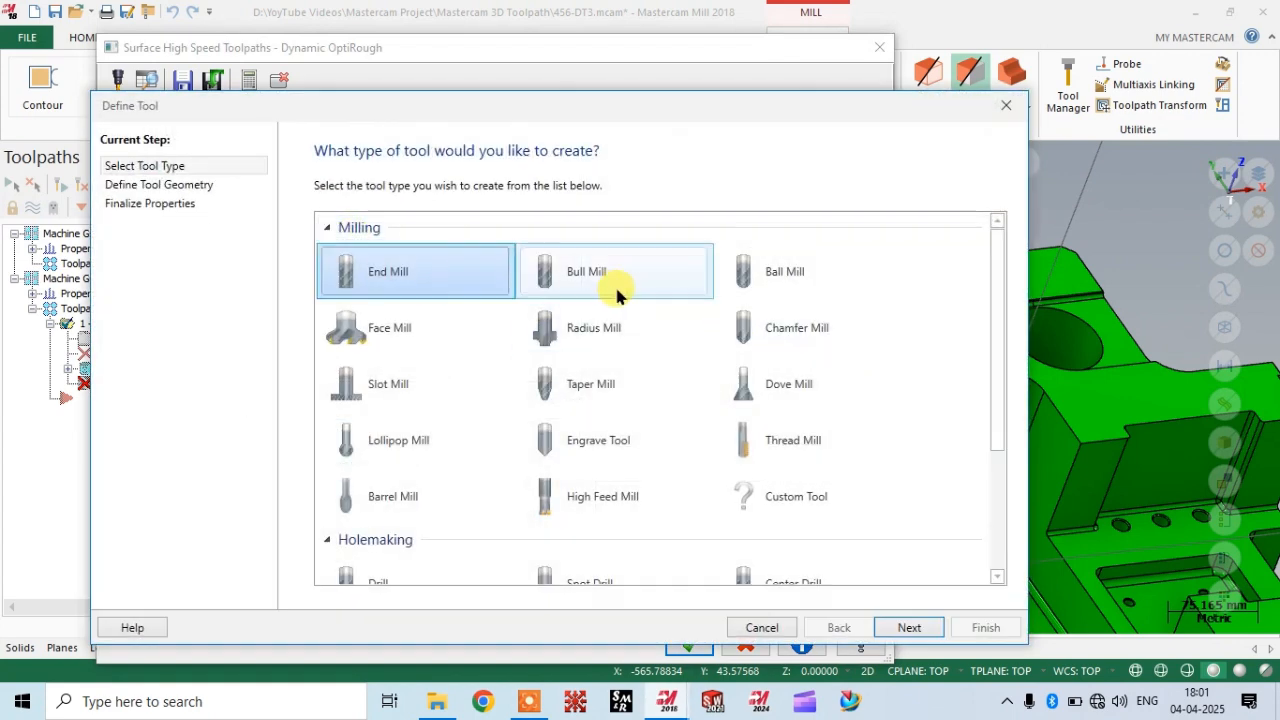
pyautogui.click(611, 283)
pyautogui.click(907, 626)
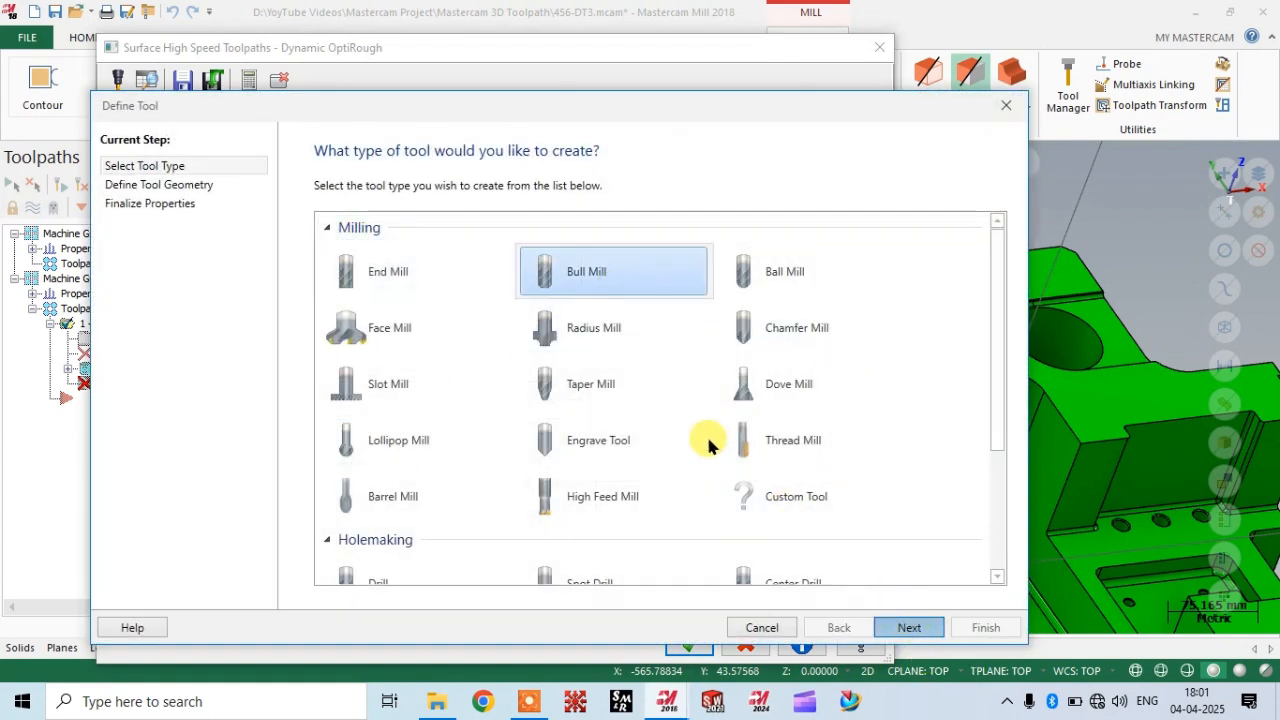
pyautogui.moveTo(613, 106); pyautogui.dragTo(583, 71)
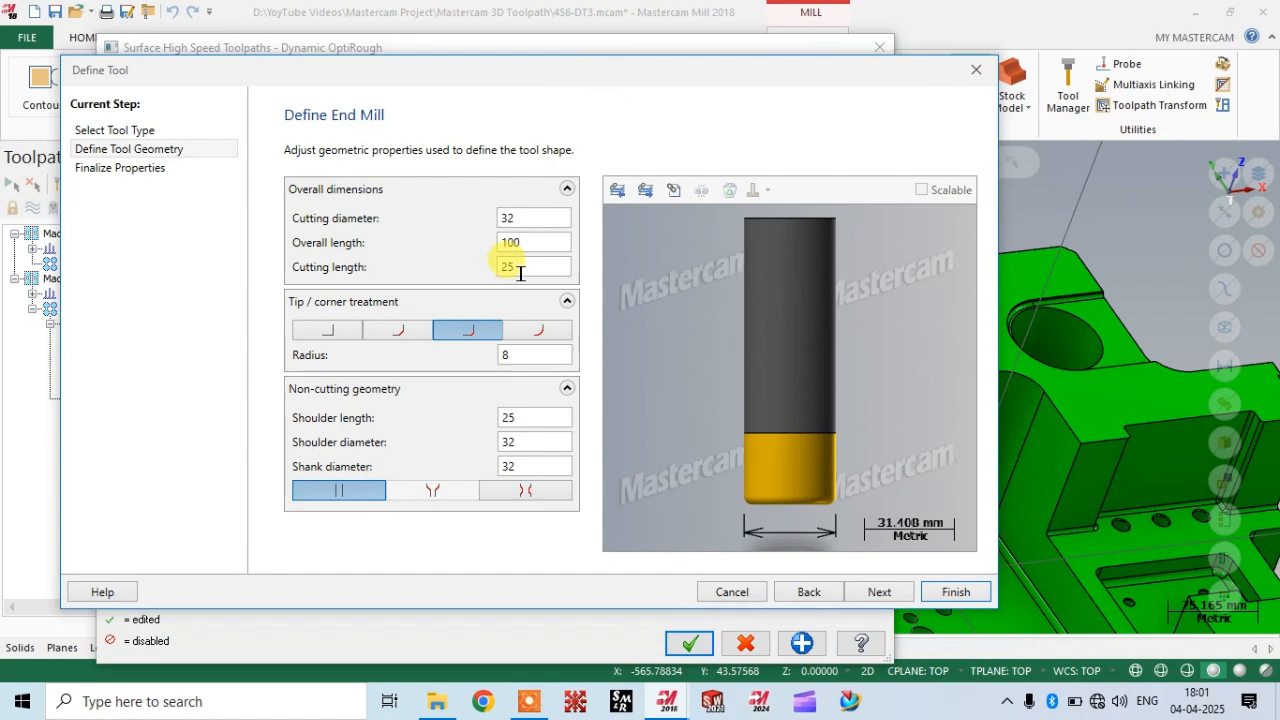
# Define the bull mill geometry with a 32 mm cutting diameter, 2 mm corner radius and 70 mm overall length, and proceed to its properties.
pyautogui.click(528, 357)
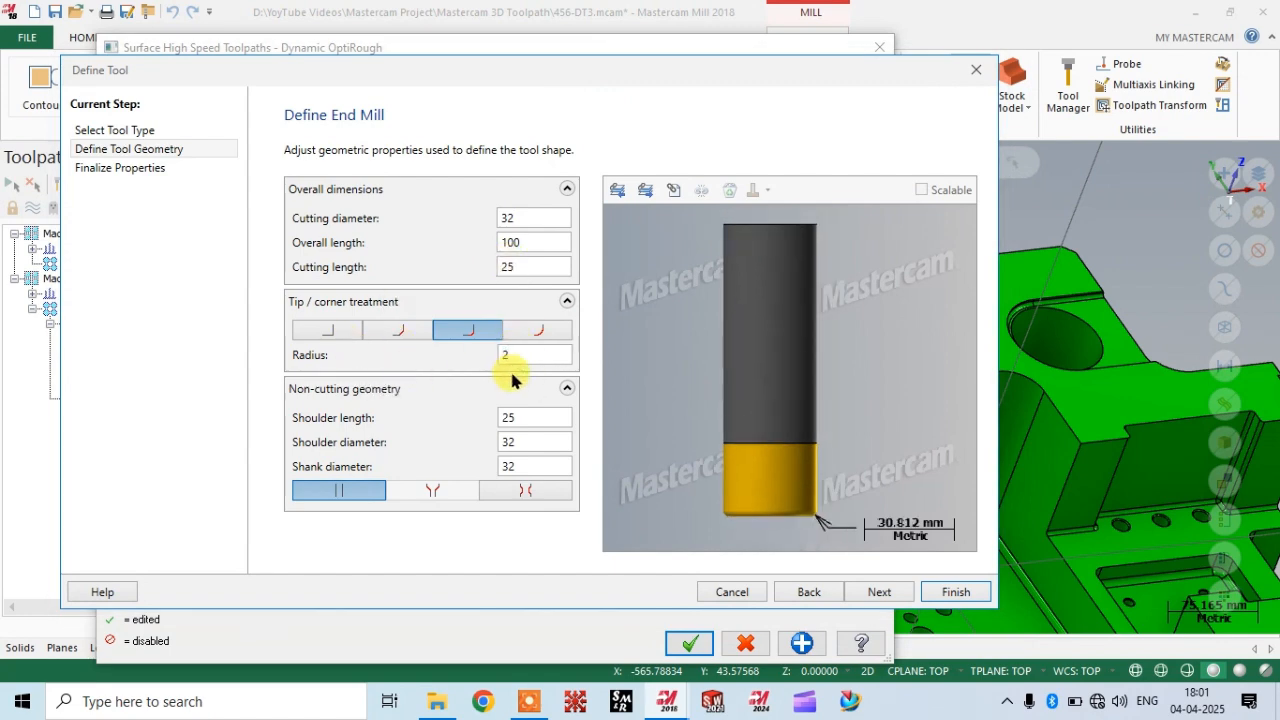
pyautogui.click(515, 242)
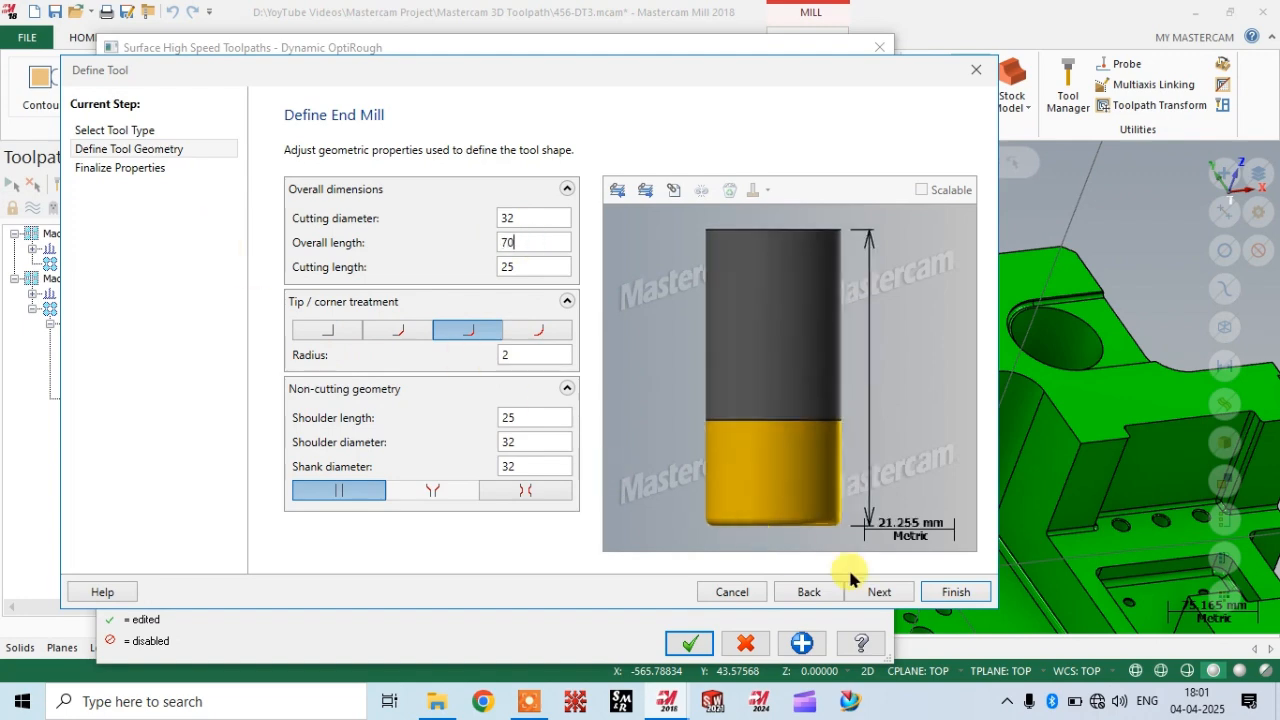
pyautogui.click(885, 594)
pyautogui.click(955, 594)
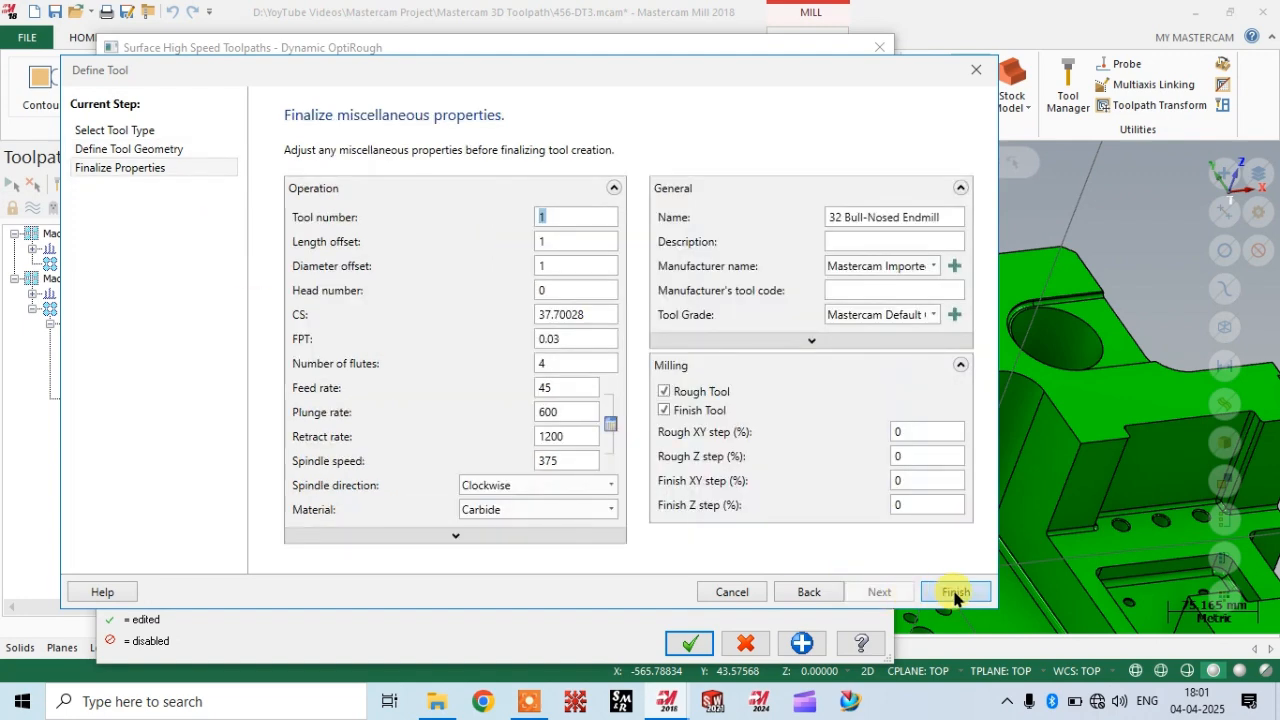
# Set the new bull mill's cutting speed (CS) to 100.
pyautogui.doubleClick(576, 460)
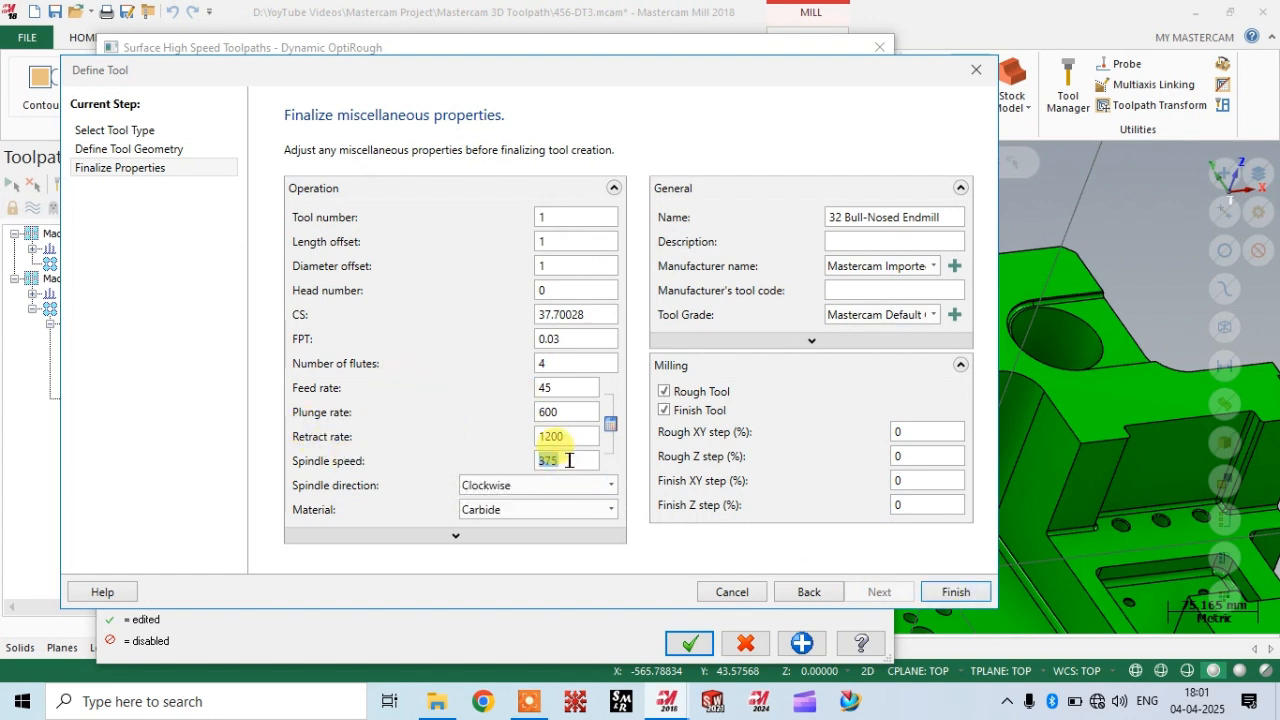
pyautogui.moveTo(600, 314); pyautogui.dragTo(480, 308)
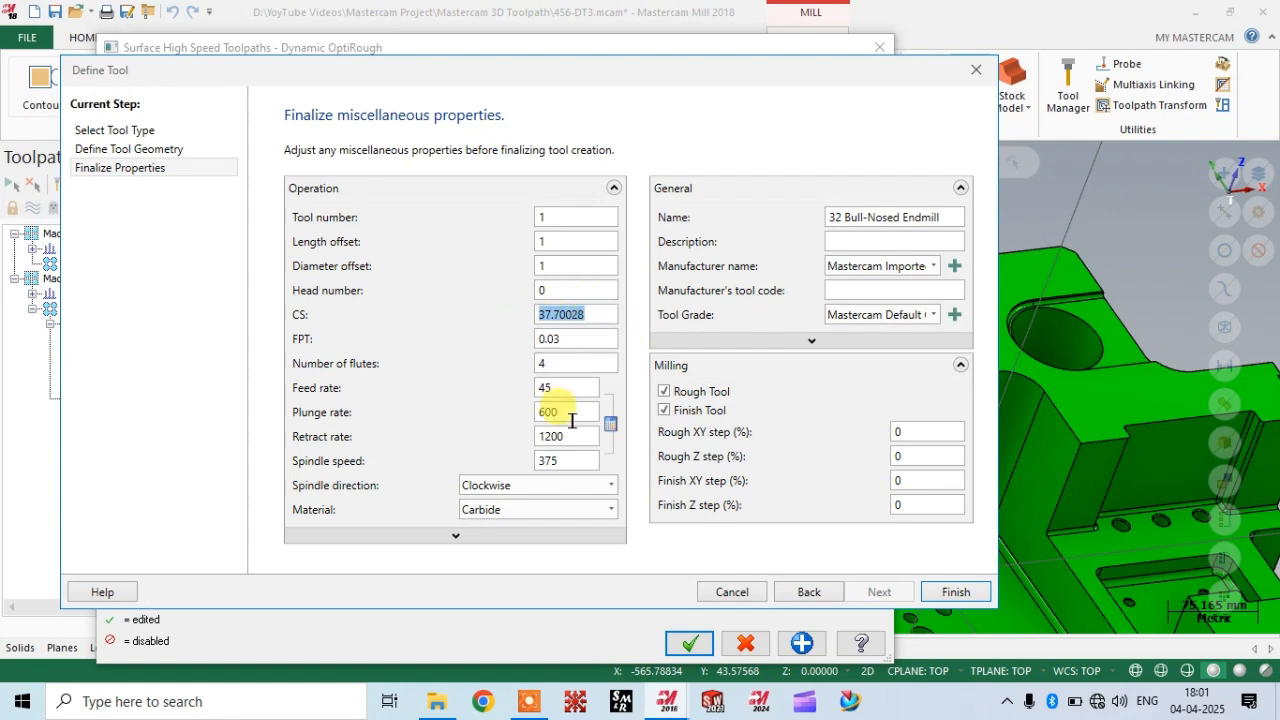
pyautogui.moveTo(584, 337); pyautogui.dragTo(528, 349)
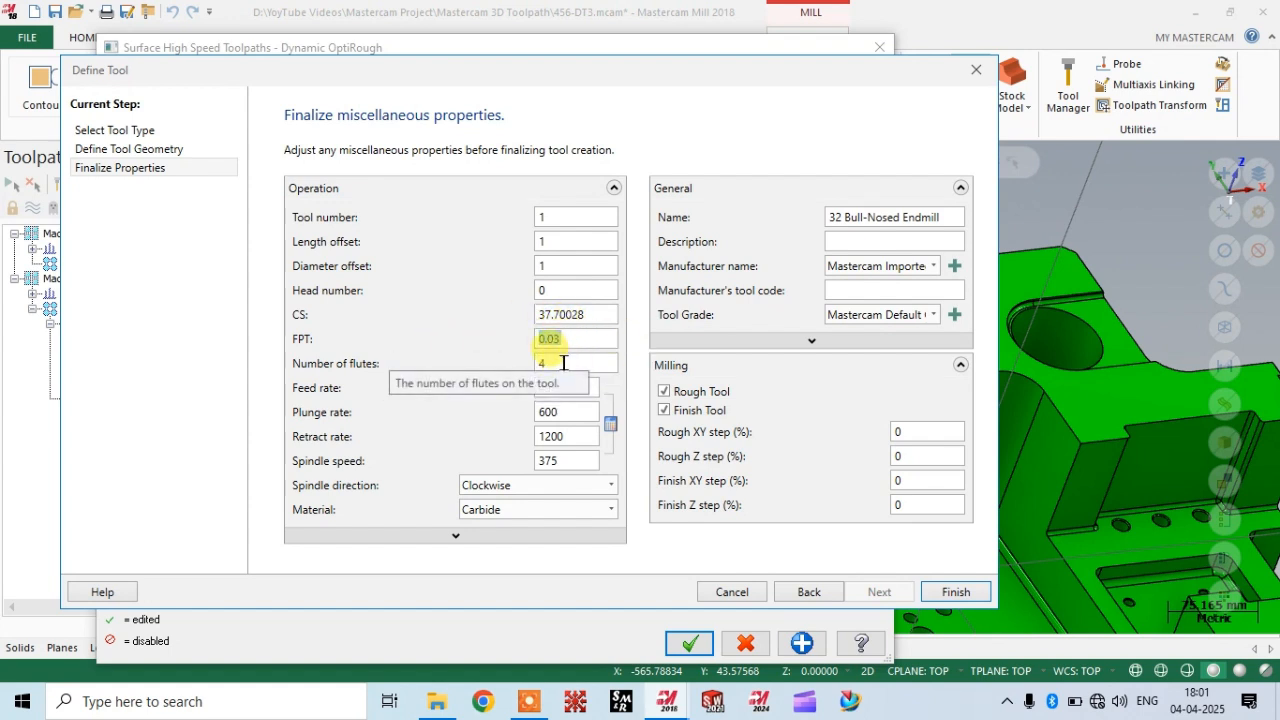
pyautogui.moveTo(578, 362); pyautogui.dragTo(449, 363)
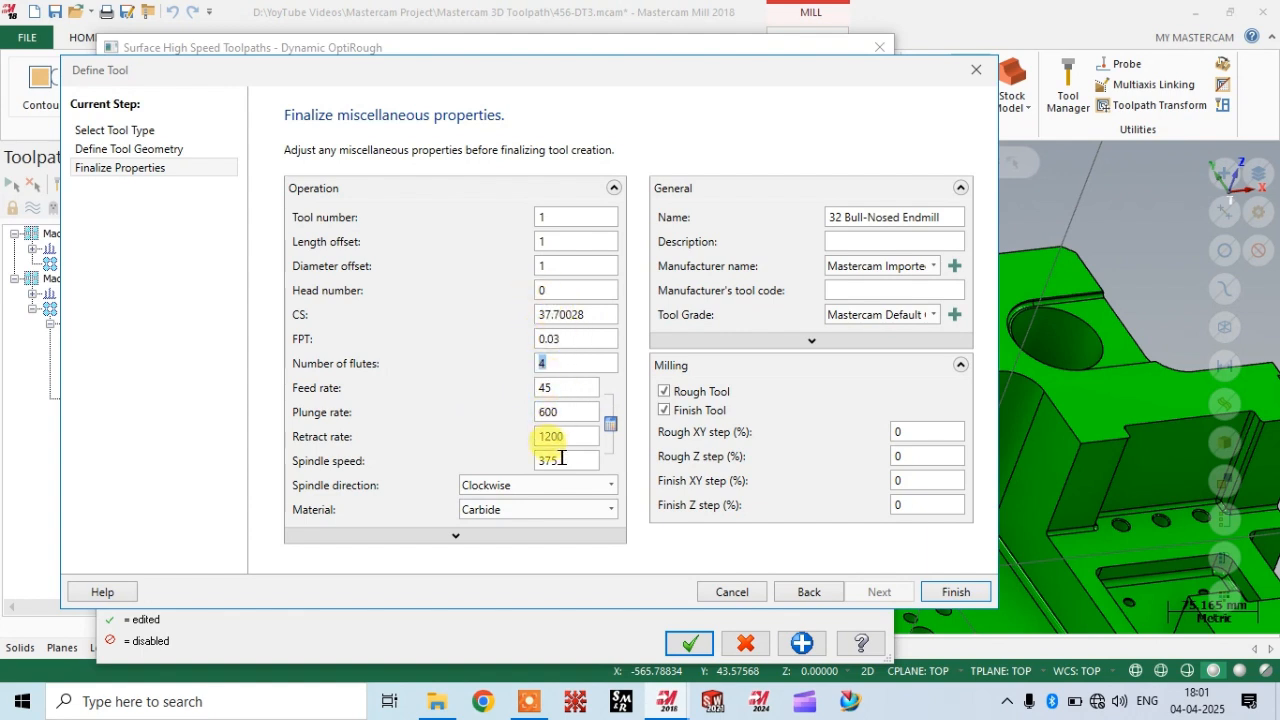
pyautogui.click(594, 316)
pyautogui.write('10')
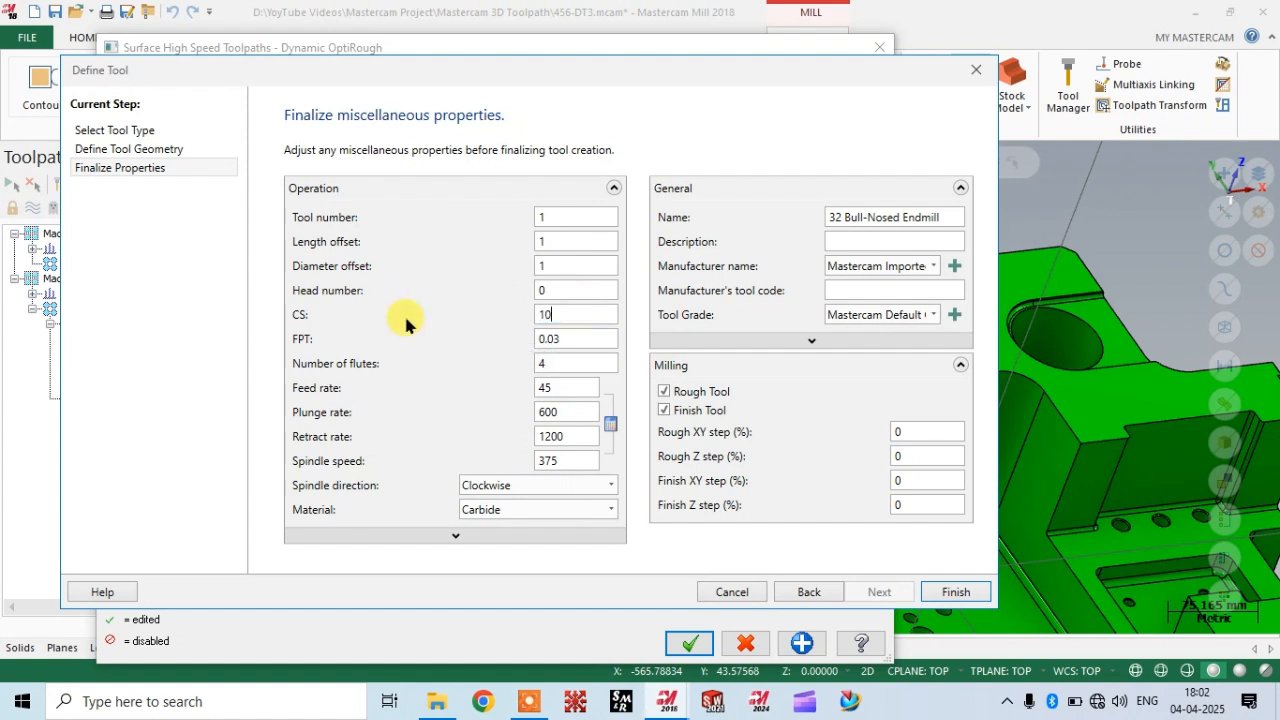
pyautogui.write('0')
pyautogui.press('Return')
# Set the bull mill's feed per tooth to 0.15 and its number of flutes to 3, and finish creating the tool.
pyautogui.click(588, 340)
pyautogui.write('0.15')
pyautogui.press('Return')
pyautogui.click(576, 360)
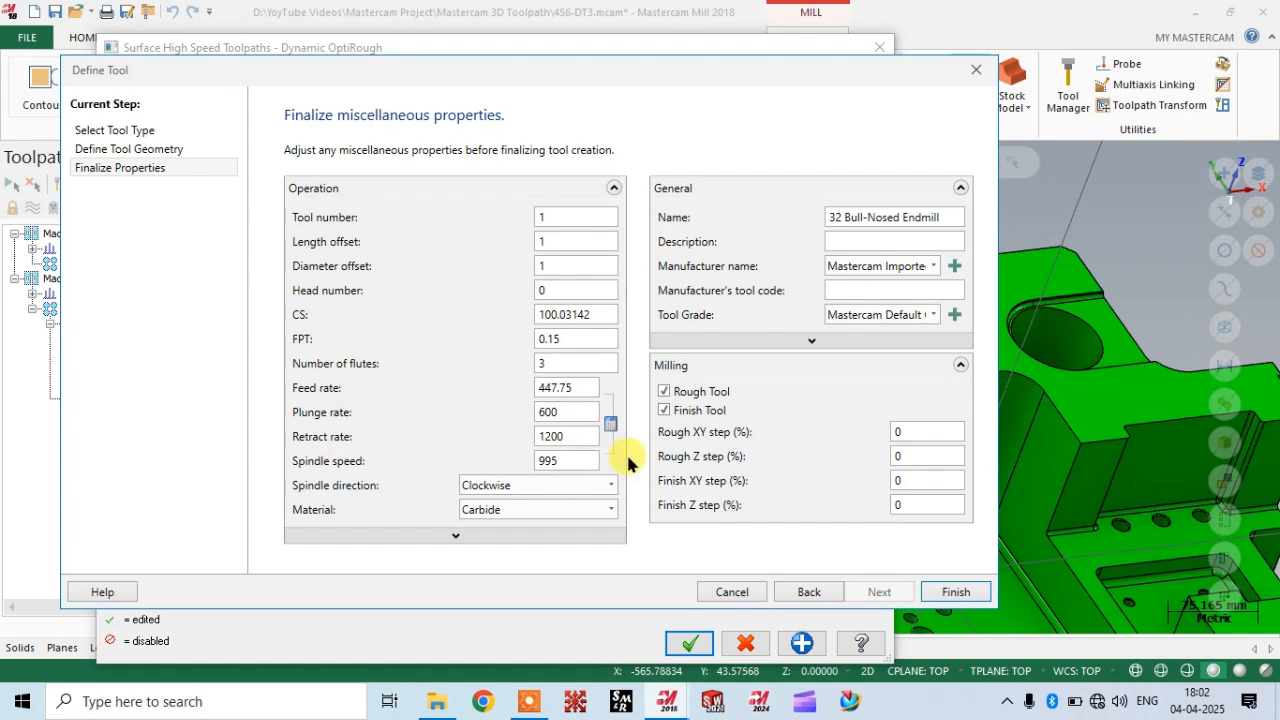
pyautogui.click(940, 592)
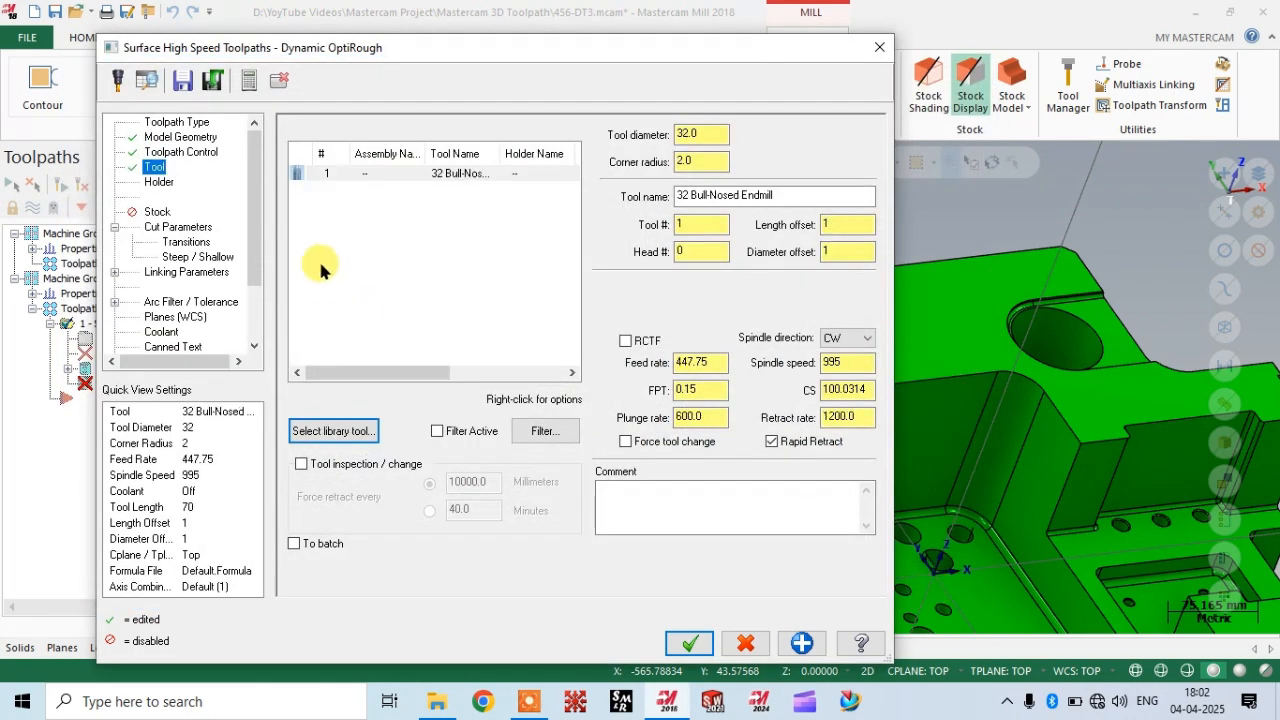
# Check the Dynamic OptiRough cut parameters and change the toolpath type to Area Roughing.
pyautogui.click(160, 227)
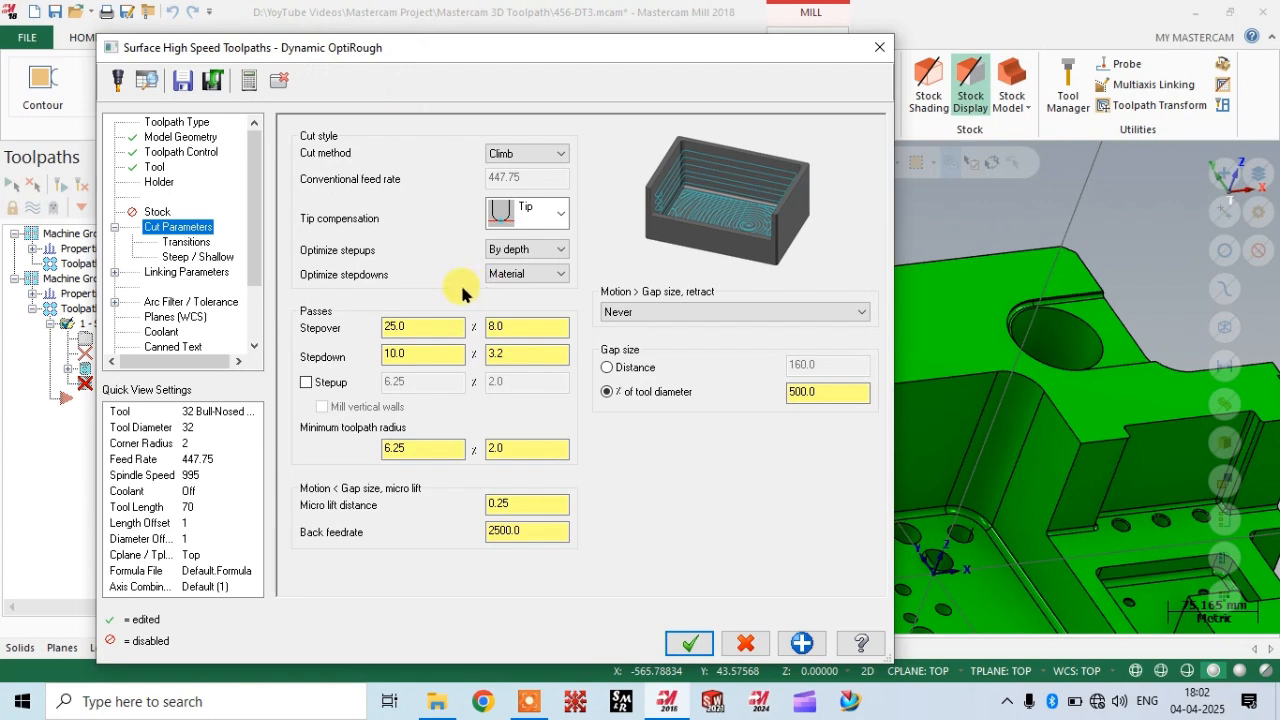
pyautogui.moveTo(423, 48); pyautogui.dragTo(425, 29)
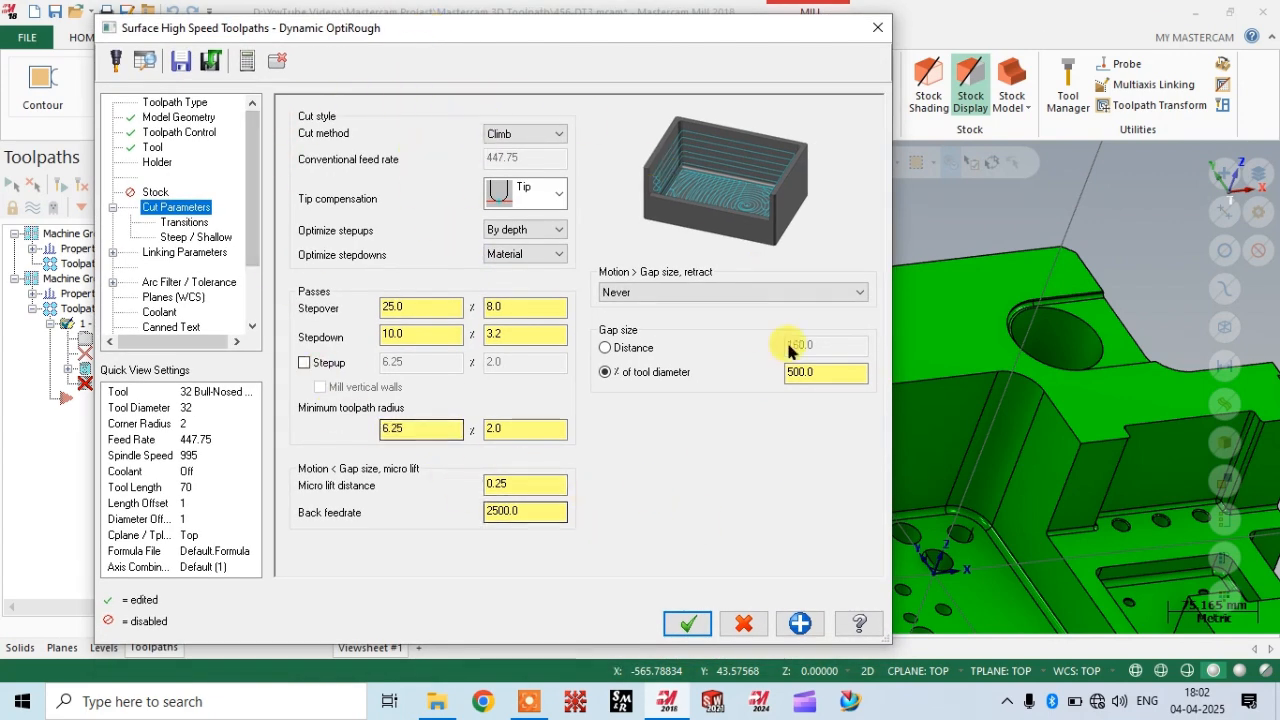
pyautogui.click(172, 104)
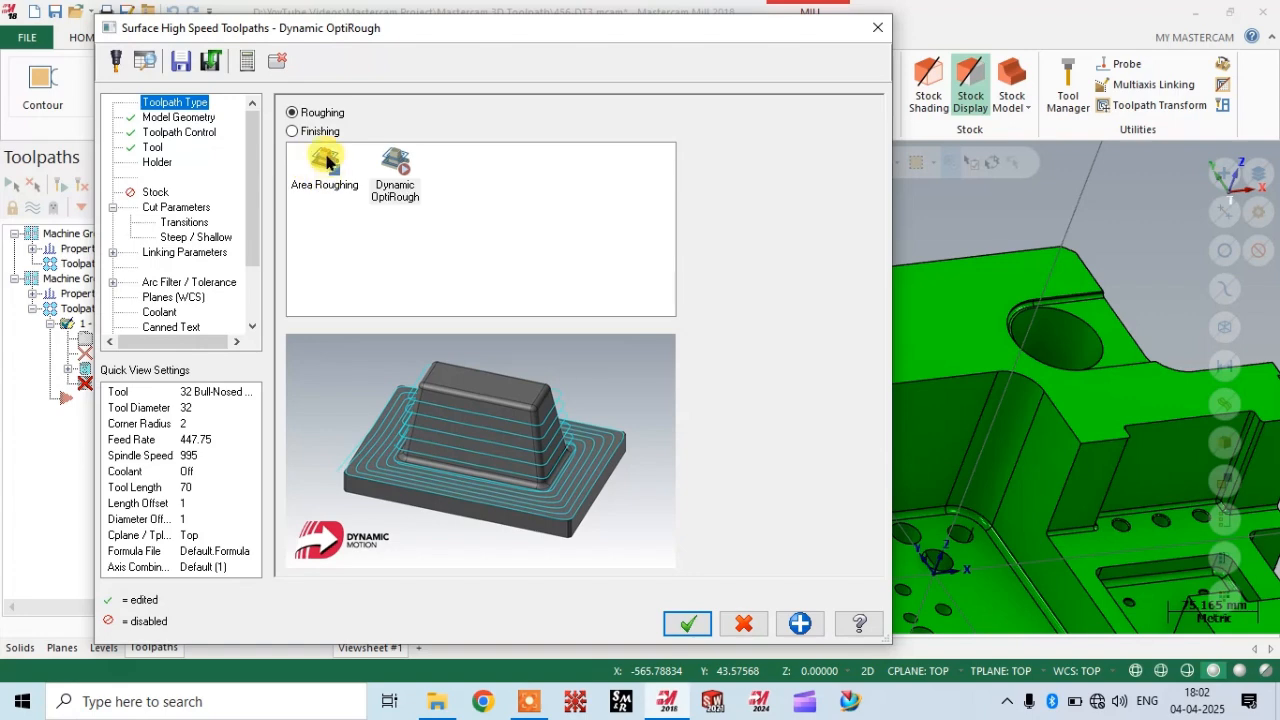
pyautogui.click(325, 162)
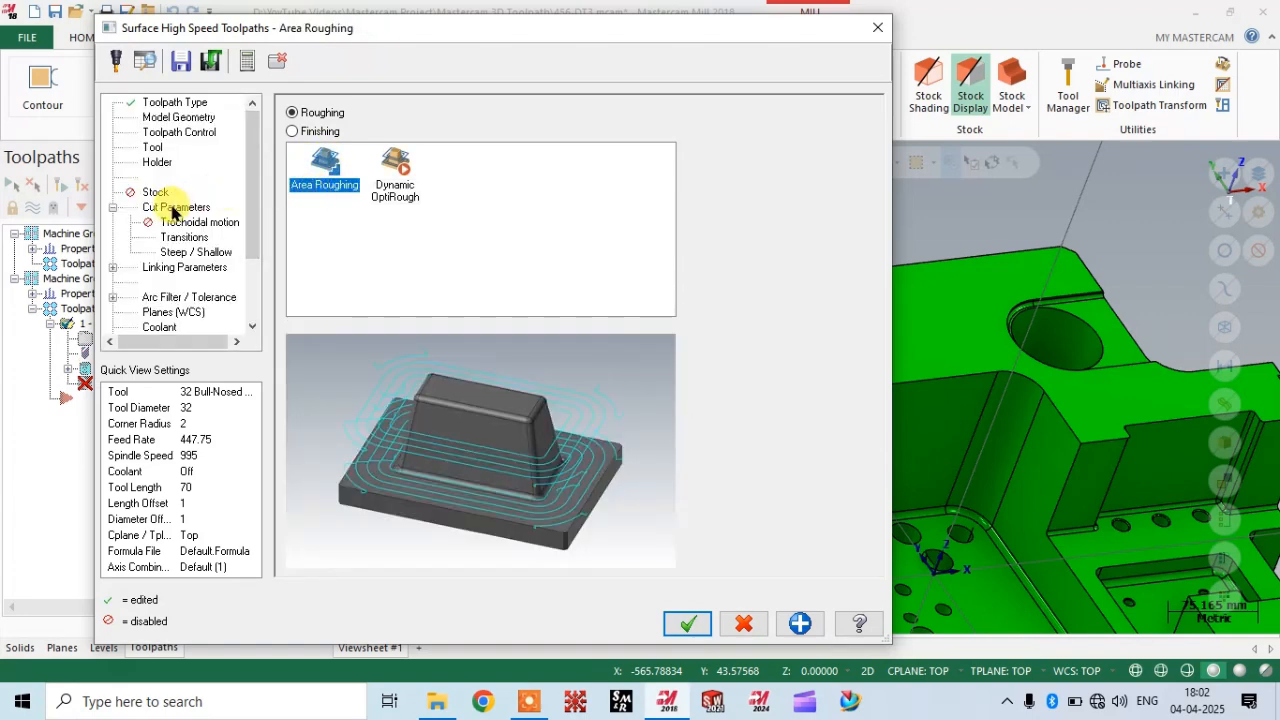
# In the Area Roughing cut parameters, use the Climb cut method and leave Optimize cut order off.
pyautogui.click(174, 208)
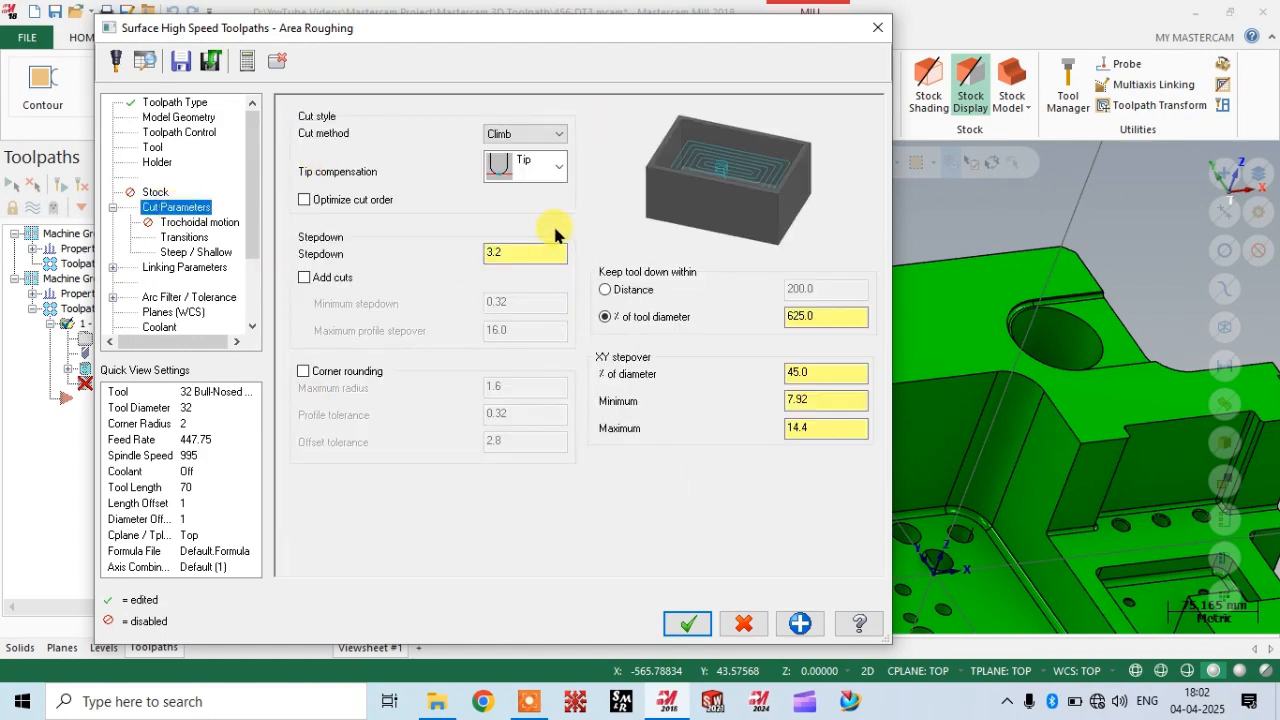
pyautogui.click(517, 138)
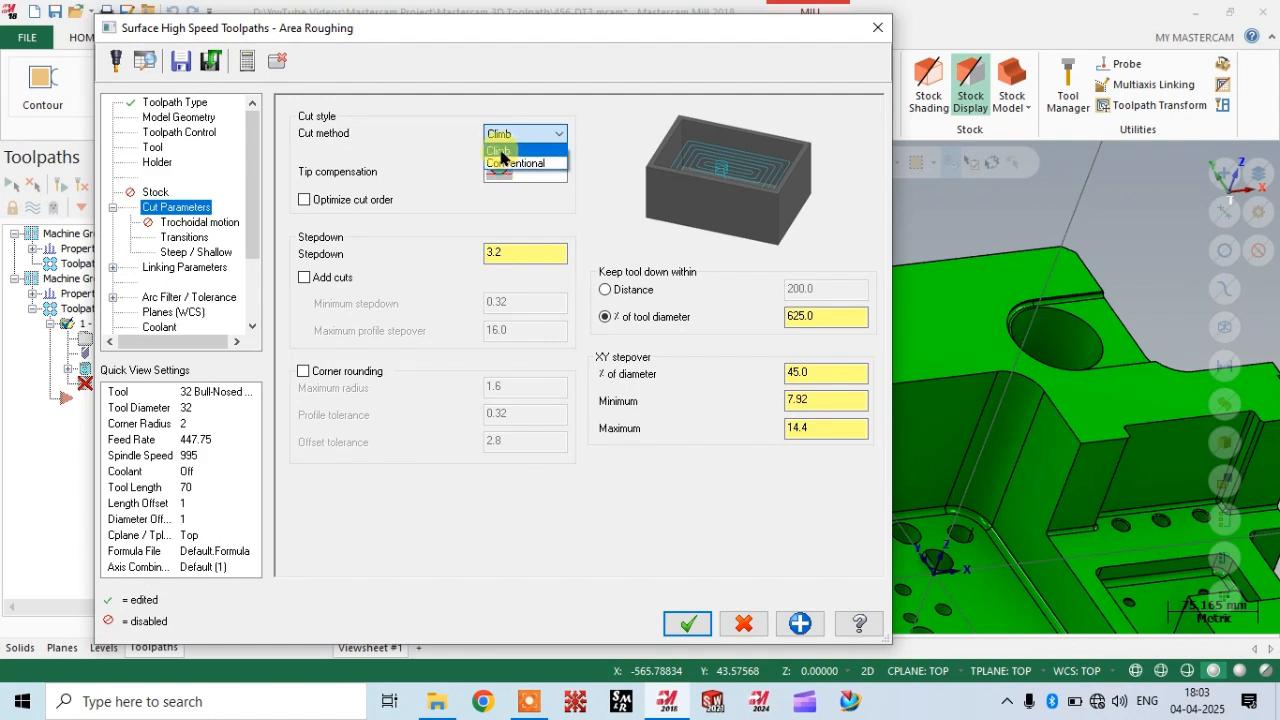
pyautogui.click(500, 151)
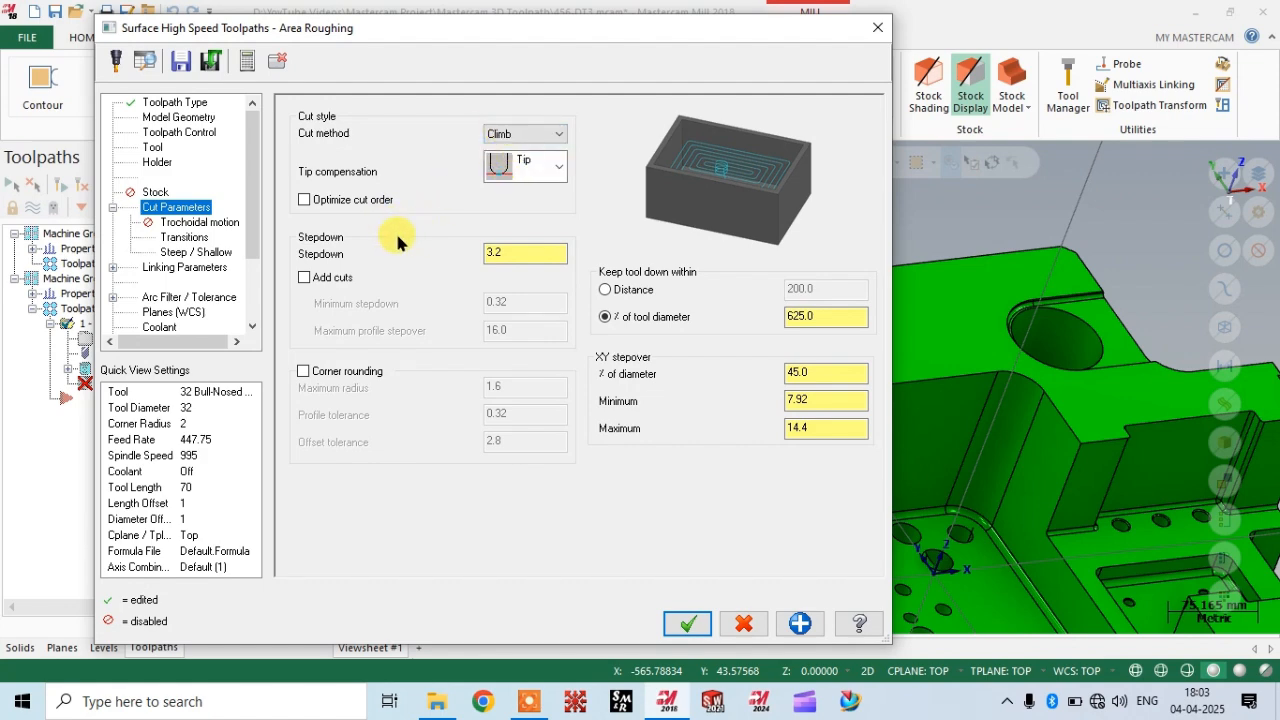
pyautogui.click(304, 201)
pyautogui.click(304, 200)
# Set the Area Roughing stepdown to 0.5 mm.
pyautogui.click(517, 253)
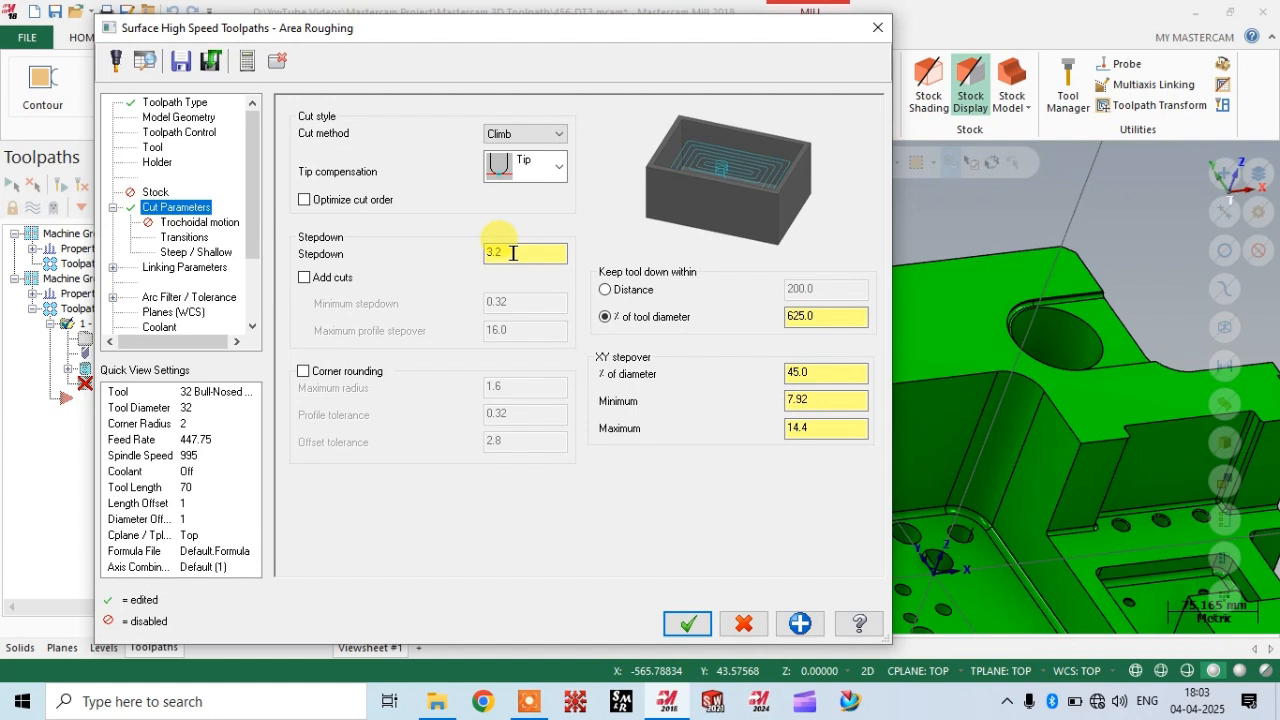
pyautogui.moveTo(526, 252); pyautogui.dragTo(406, 246)
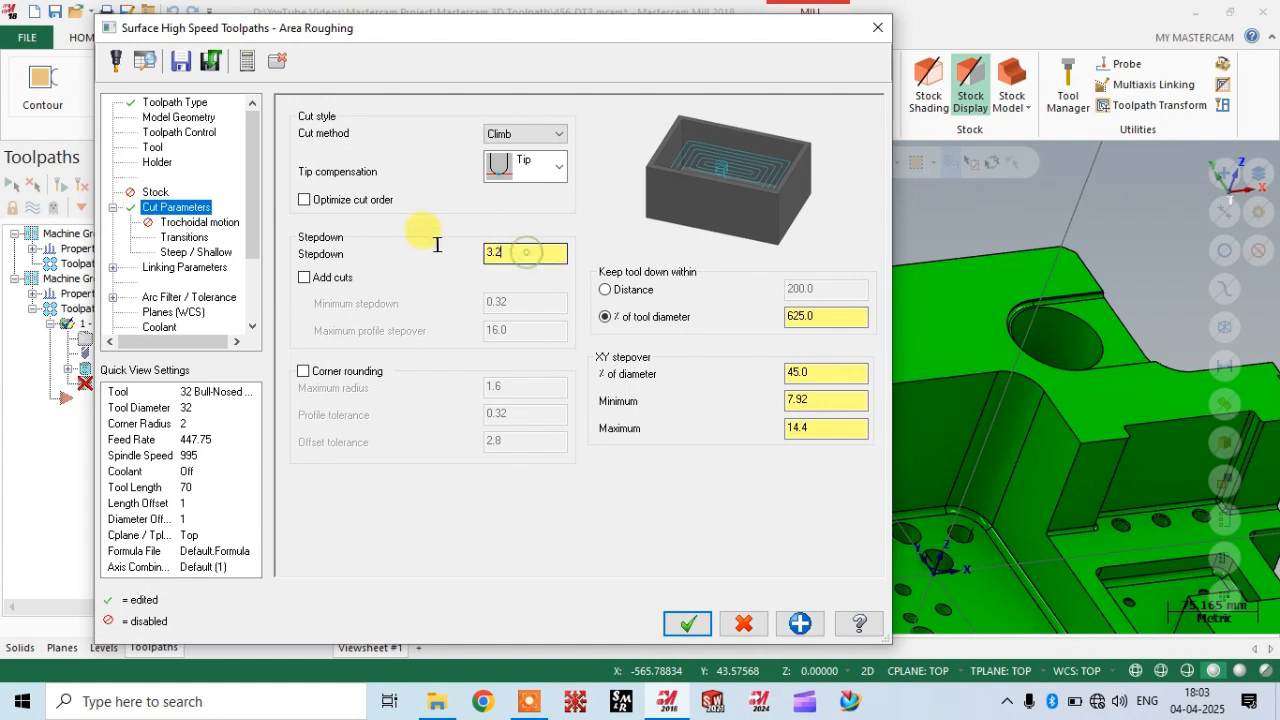
pyautogui.write('.5')
pyautogui.press('Return')
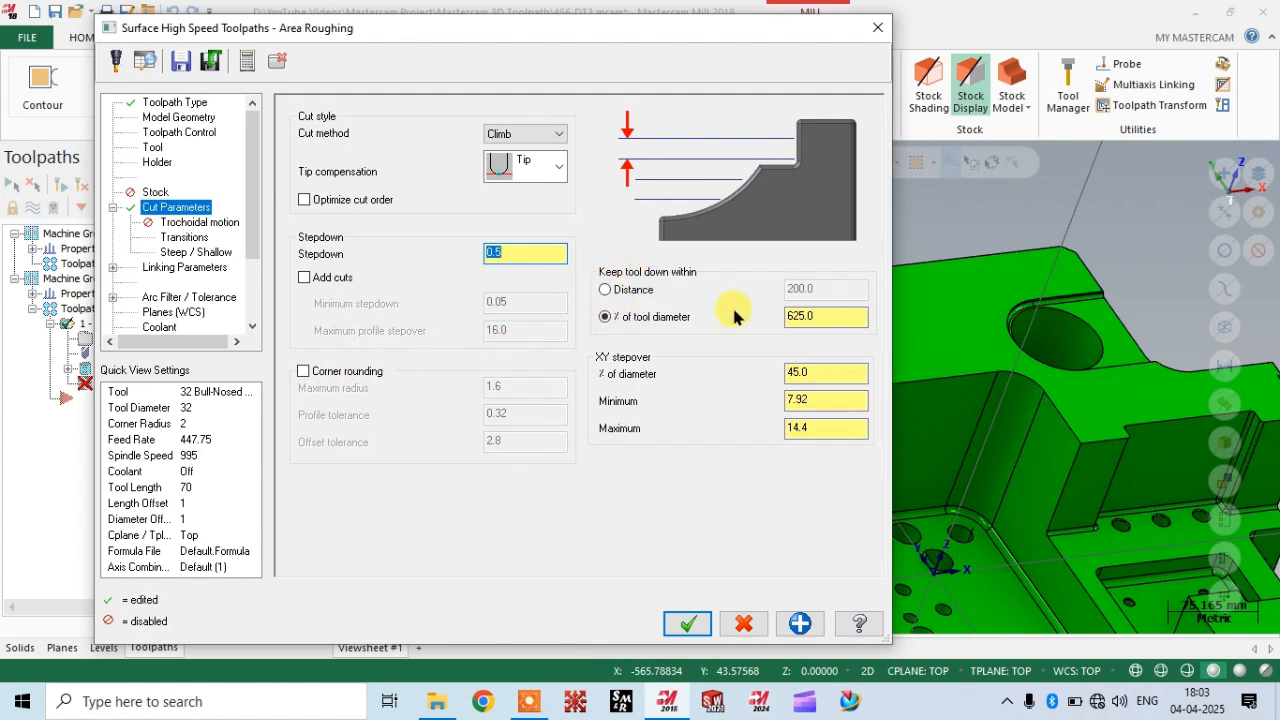
# Define the keep-tool-down limit by distance instead of by percentage of tool diameter.
pyautogui.click(605, 291)
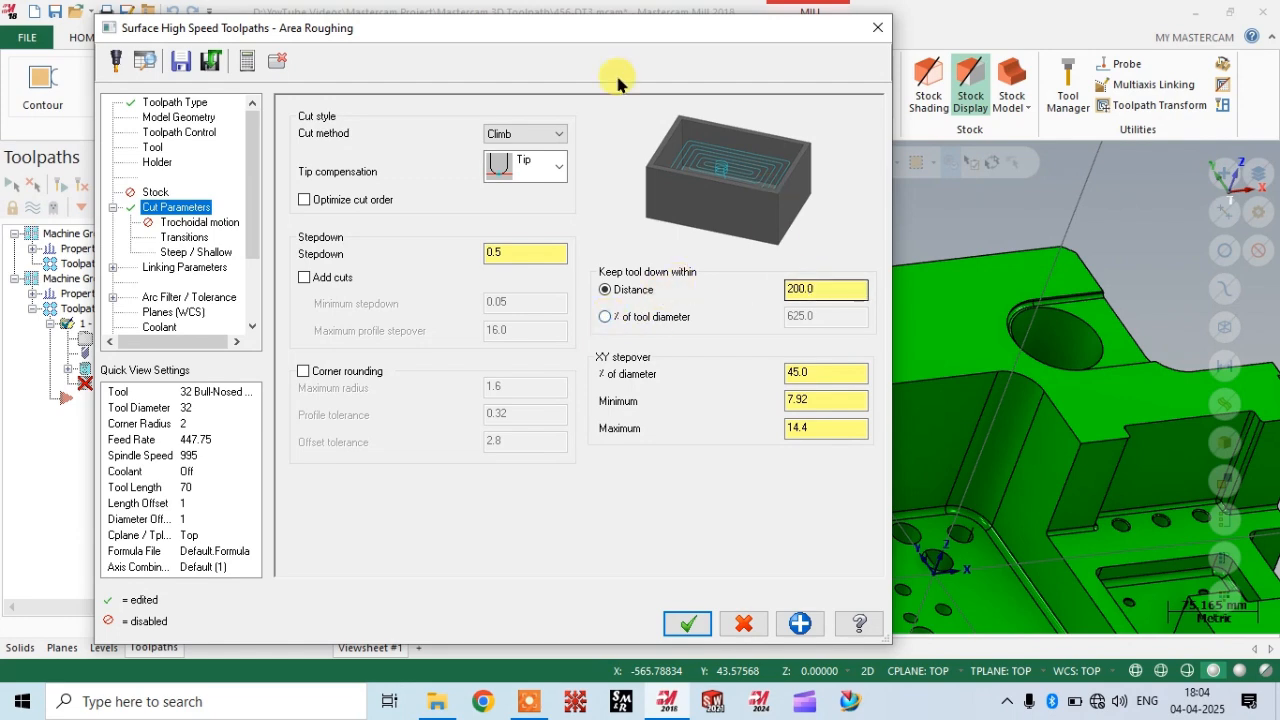
pyautogui.moveTo(495, 36); pyautogui.dragTo(347, 53)
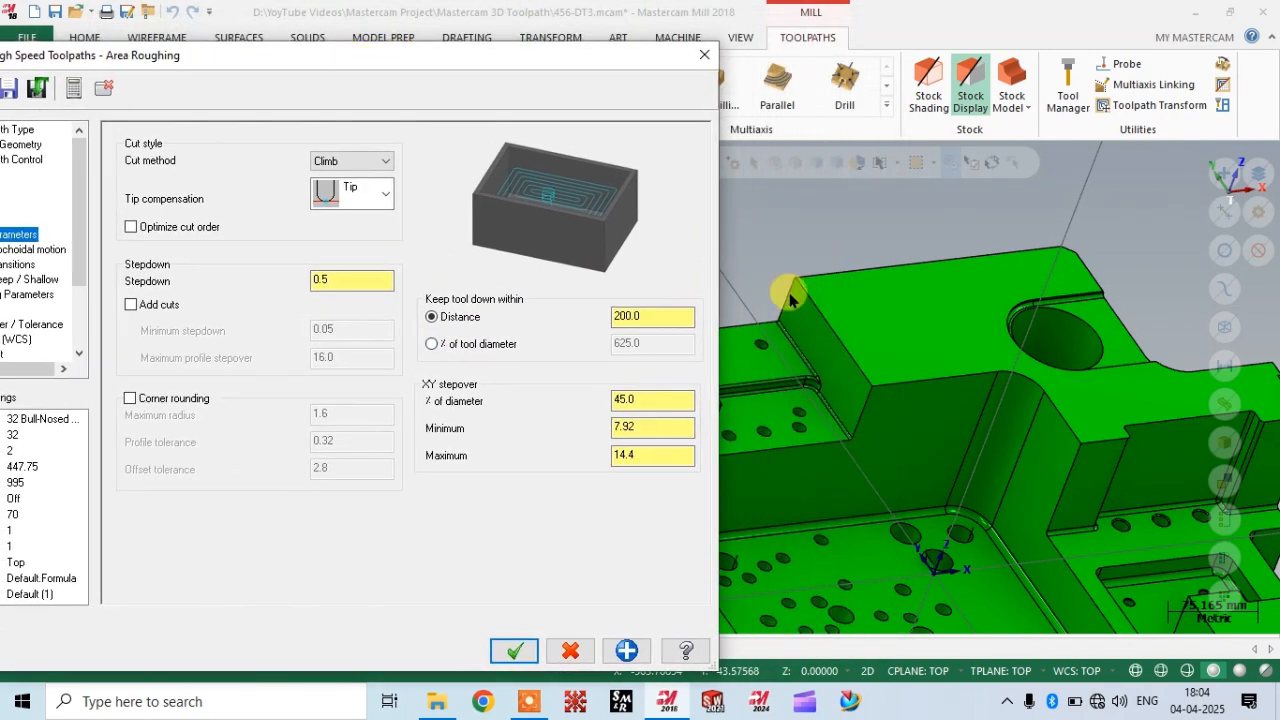
pyautogui.moveTo(565, 65); pyautogui.dragTo(377, 76)
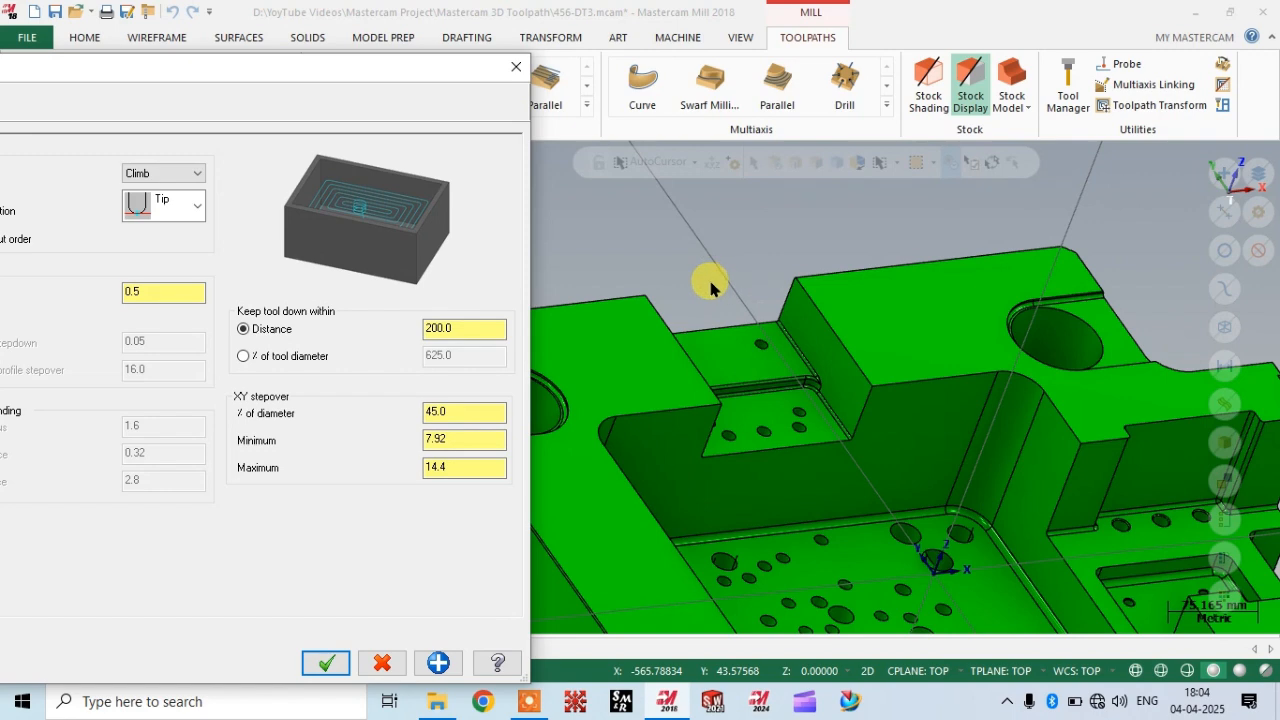
pyautogui.moveTo(343, 70); pyautogui.dragTo(625, 28)
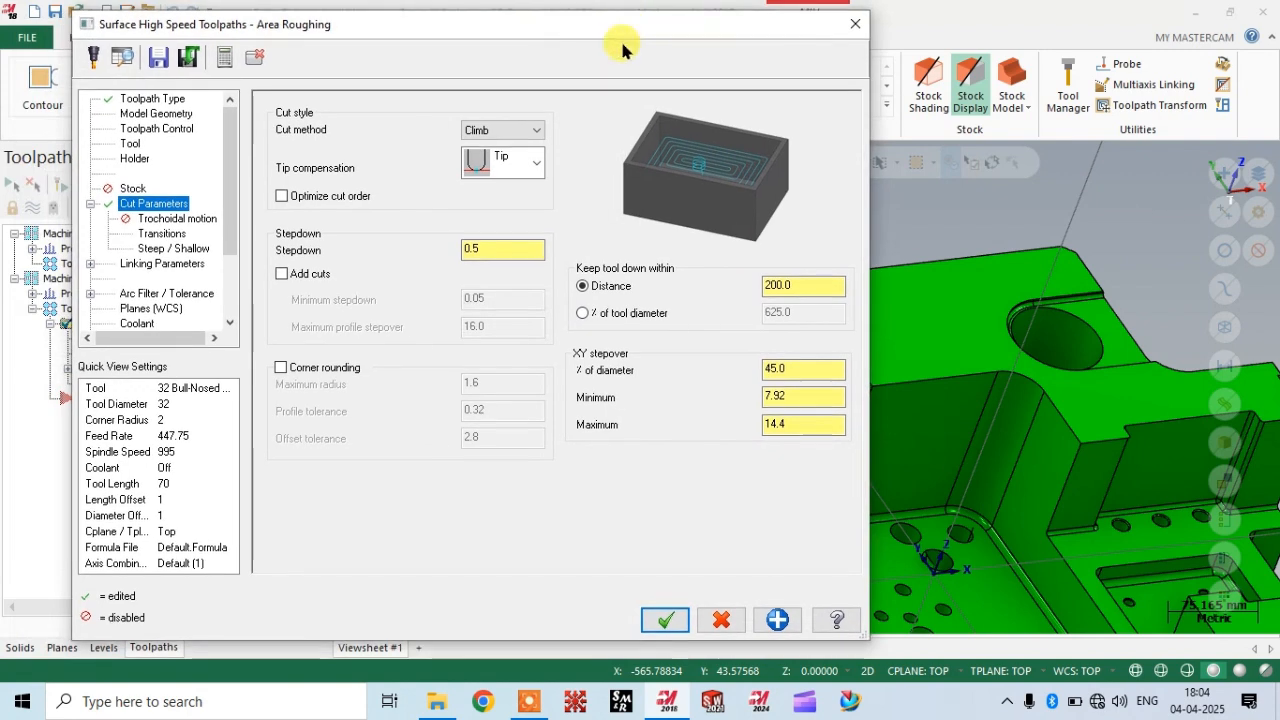
# Set the XY stepover to 70% of the tool diameter.
pyautogui.doubleClick(805, 369)
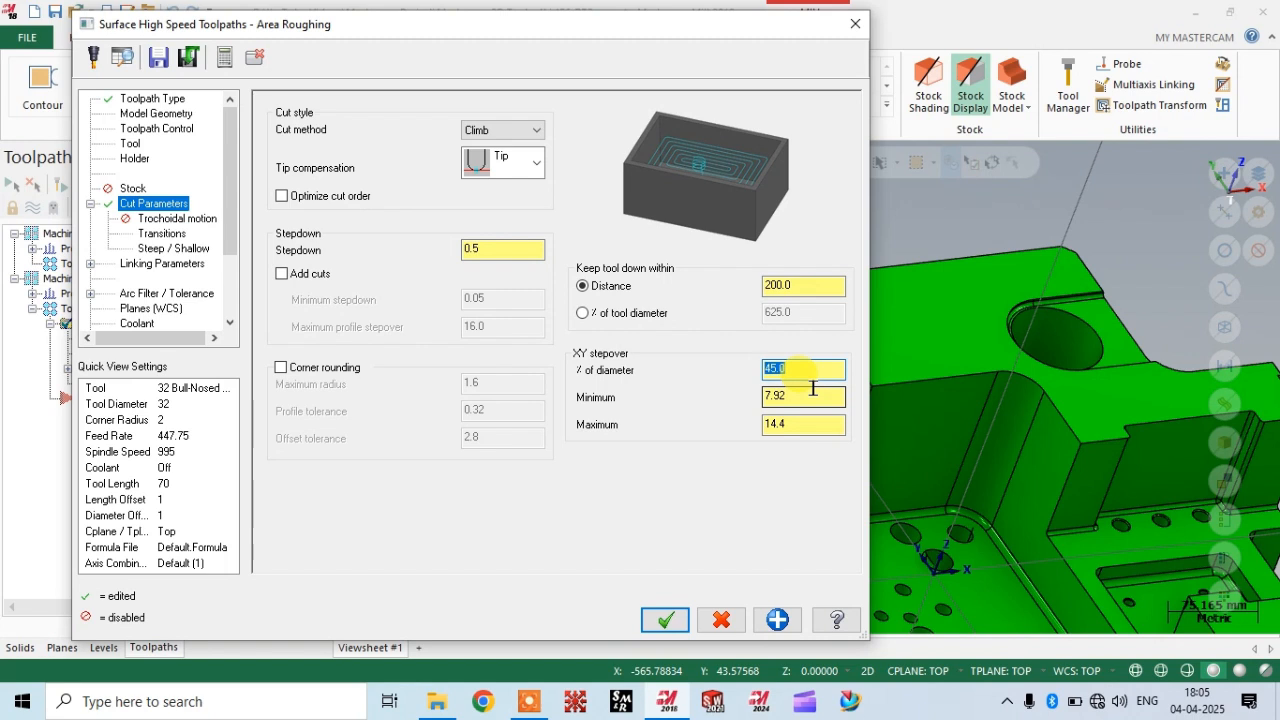
pyautogui.write('70')
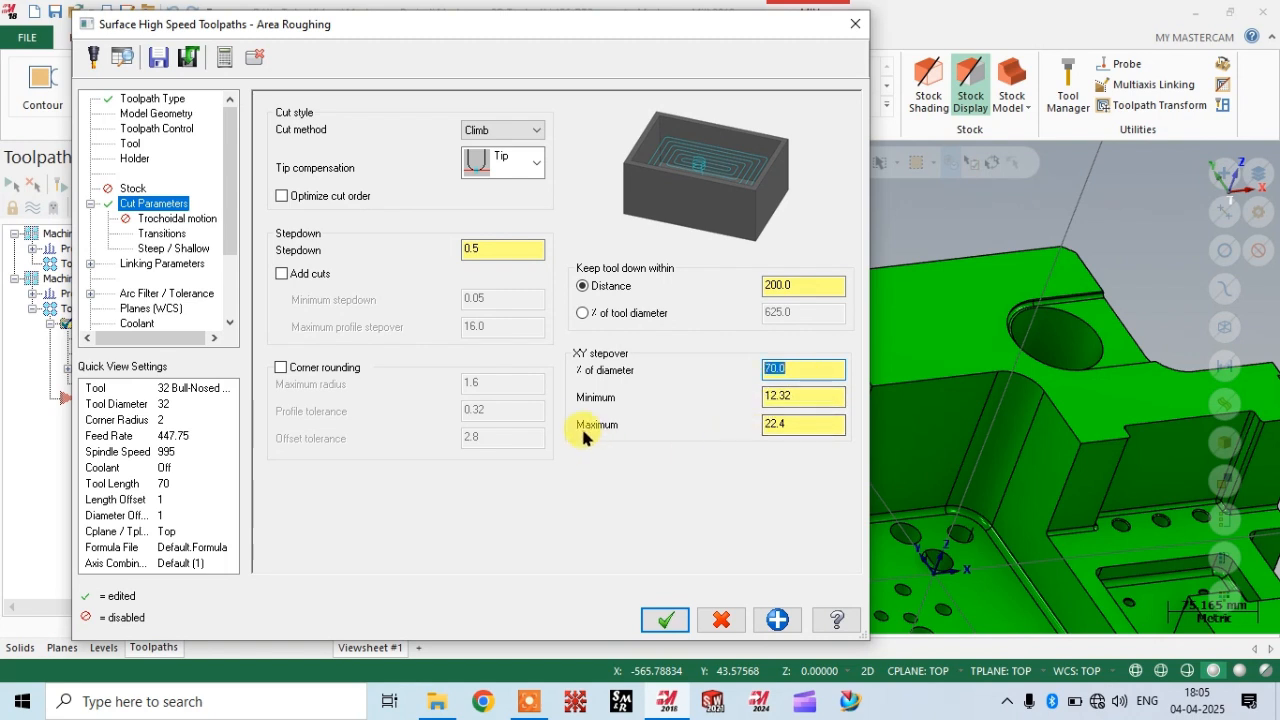
pyautogui.moveTo(461, 36); pyautogui.dragTo(475, 31)
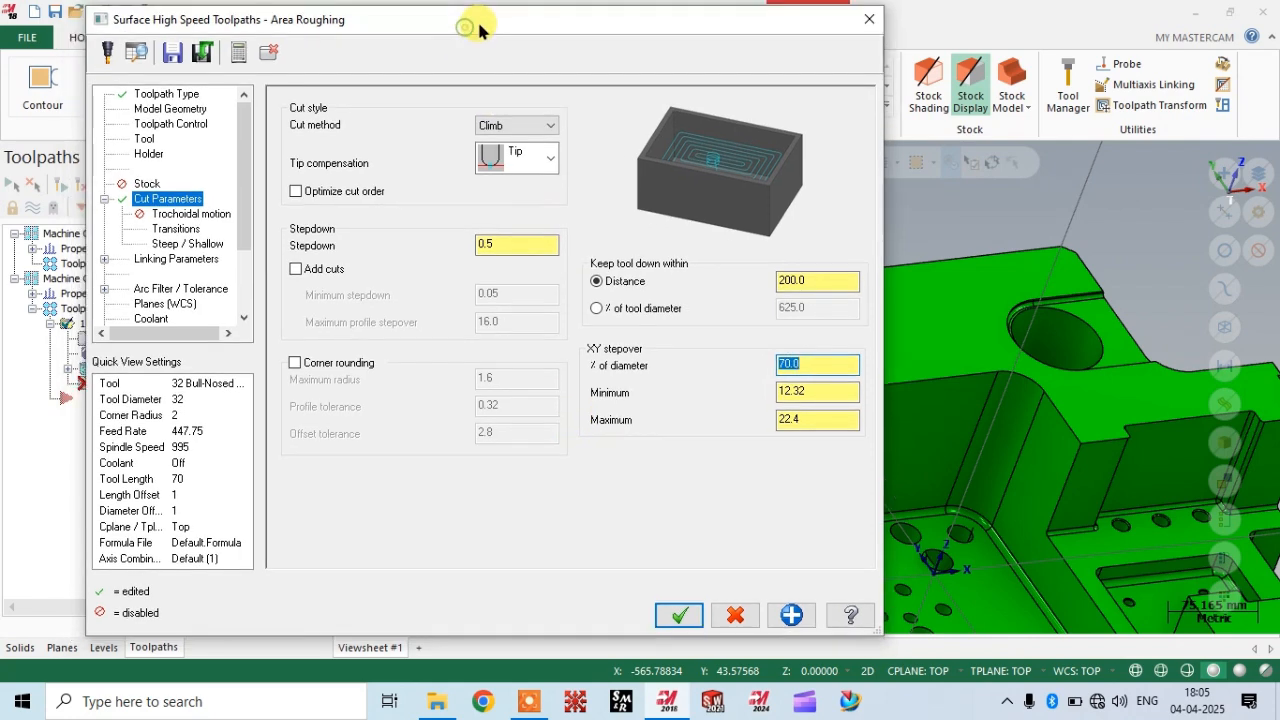
# Enable corner rounding for the roughing passes and open the toolpath's transition settings.
pyautogui.click(295, 364)
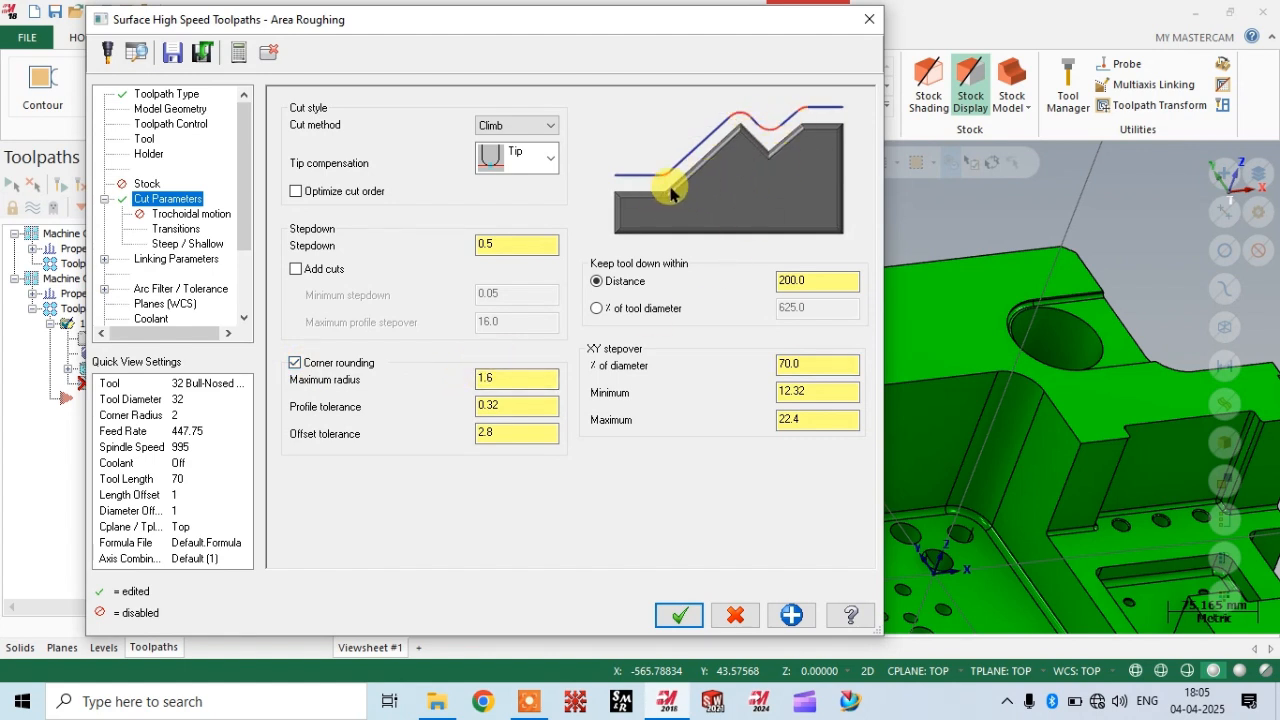
pyautogui.click(516, 378)
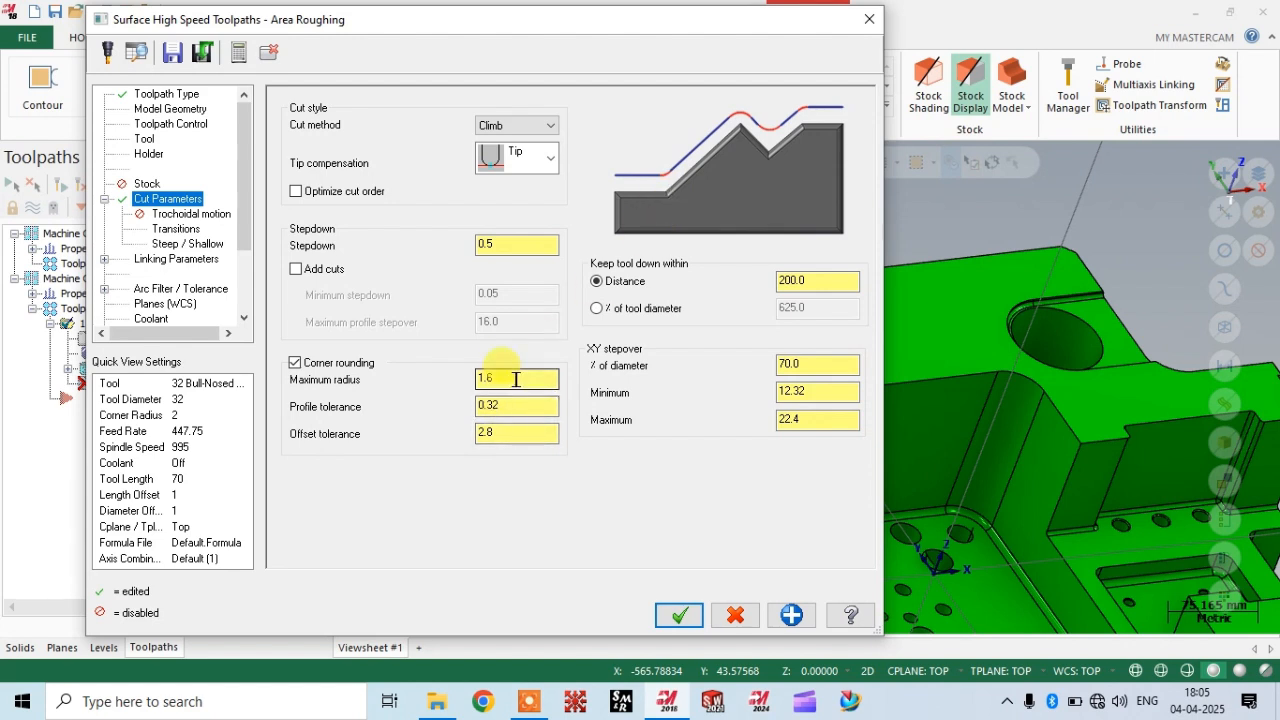
pyautogui.moveTo(351, 384); pyautogui.dragTo(333, 400)
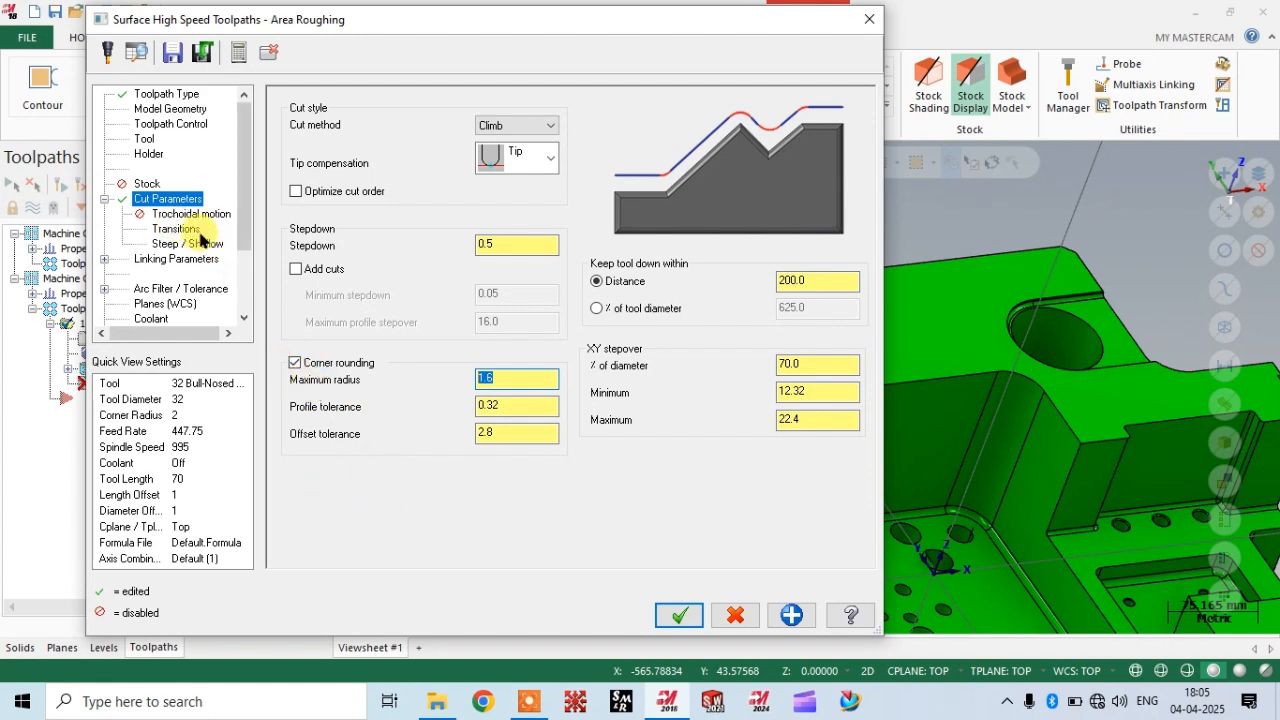
pyautogui.click(173, 230)
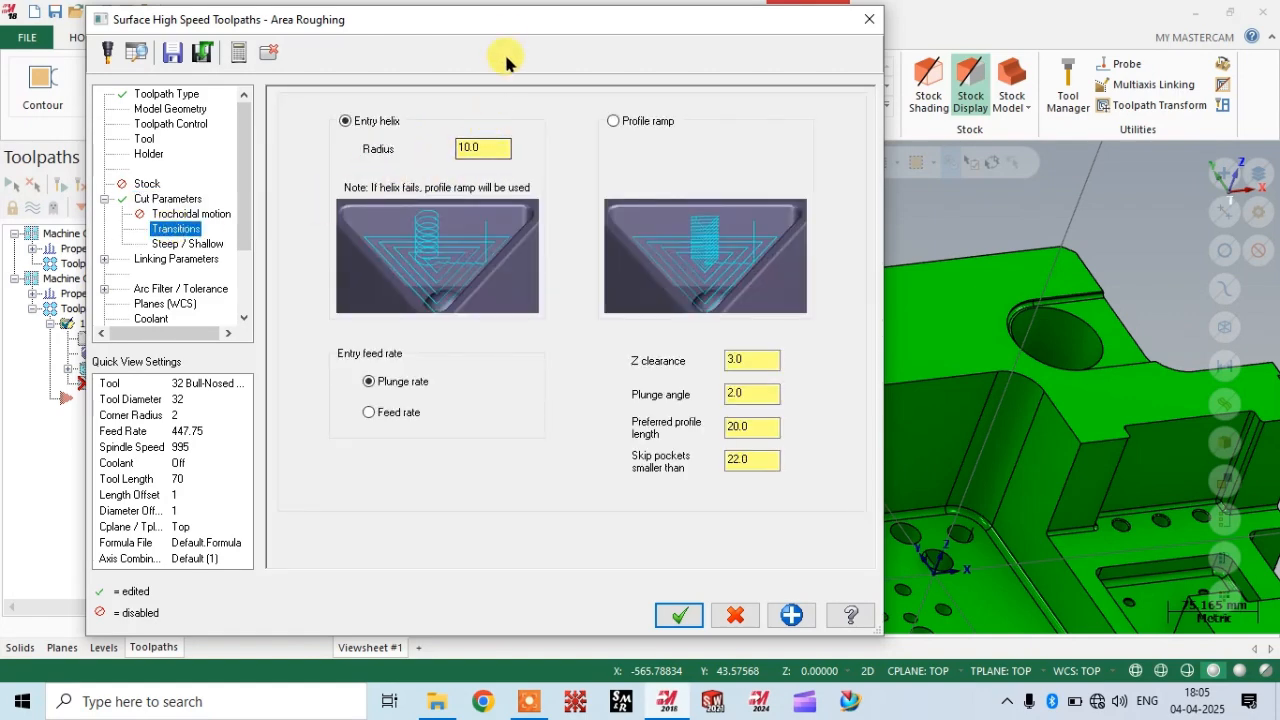
# Set the entry helix radius to 50 and review the clearance, plunge angle, profile length and pocket-skipping values.
pyautogui.moveTo(512, 22); pyautogui.dragTo(436, 29)
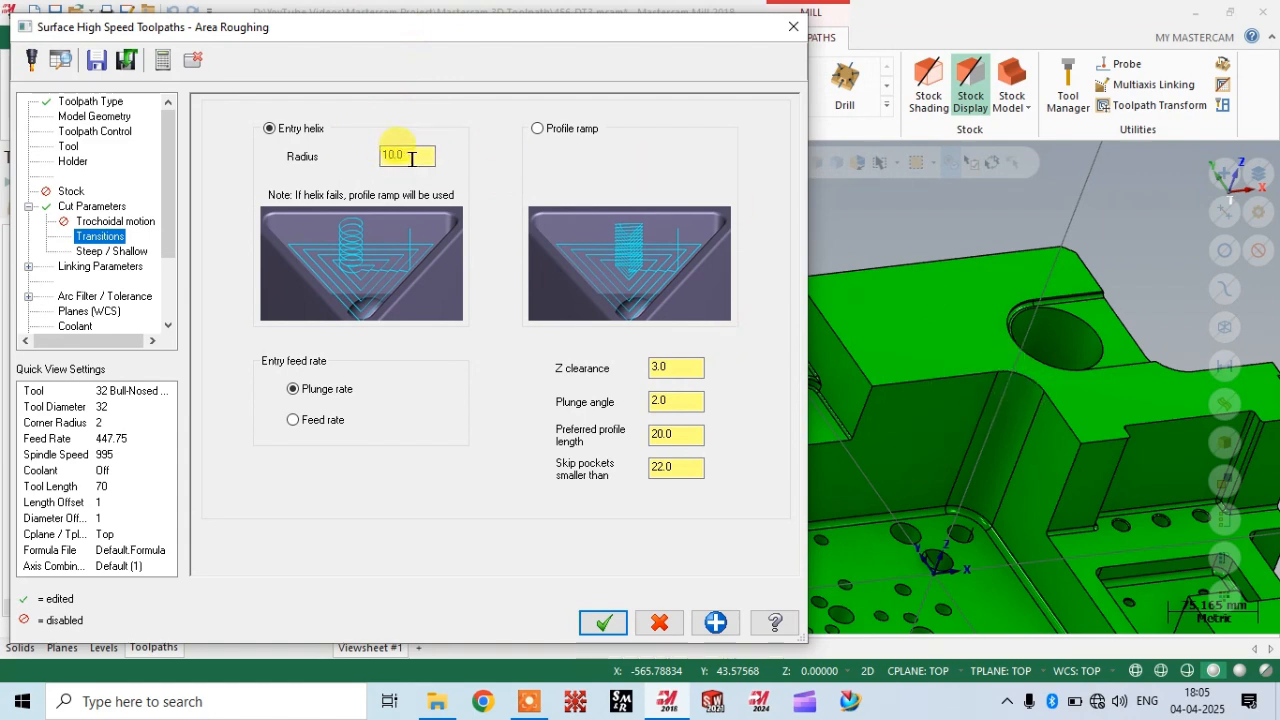
pyautogui.moveTo(422, 155); pyautogui.dragTo(348, 153)
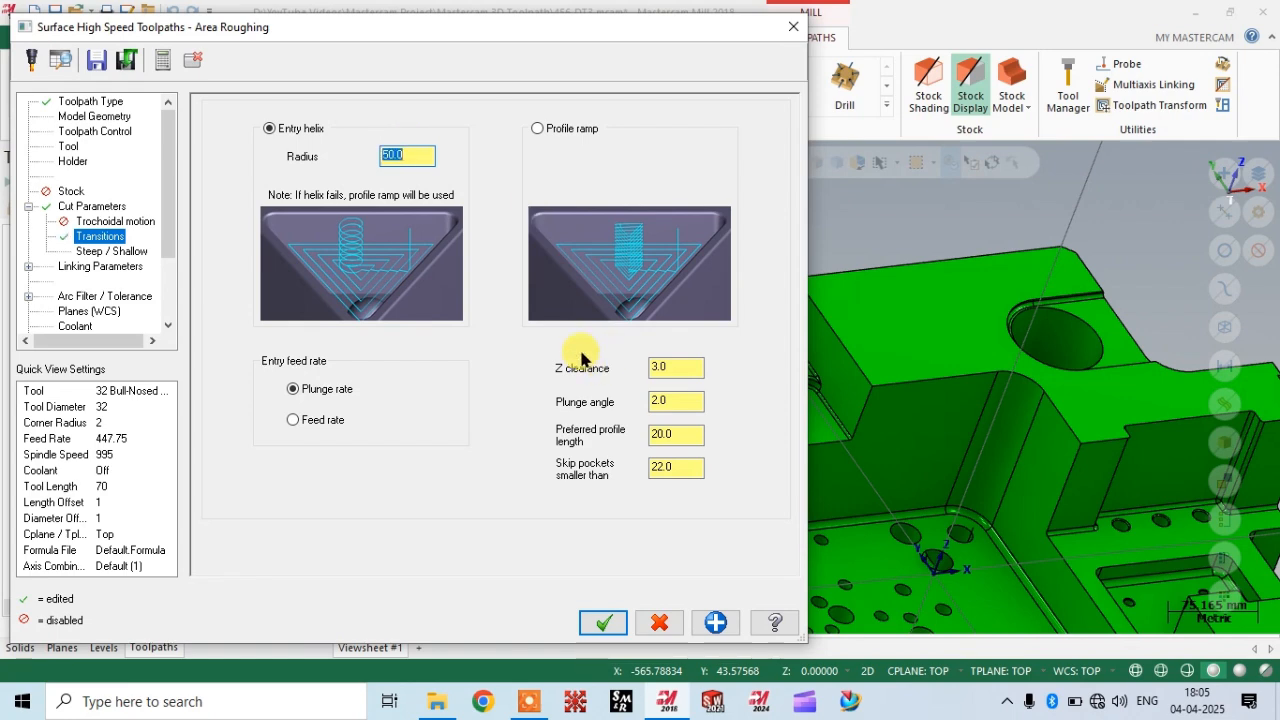
pyautogui.doubleClick(678, 366)
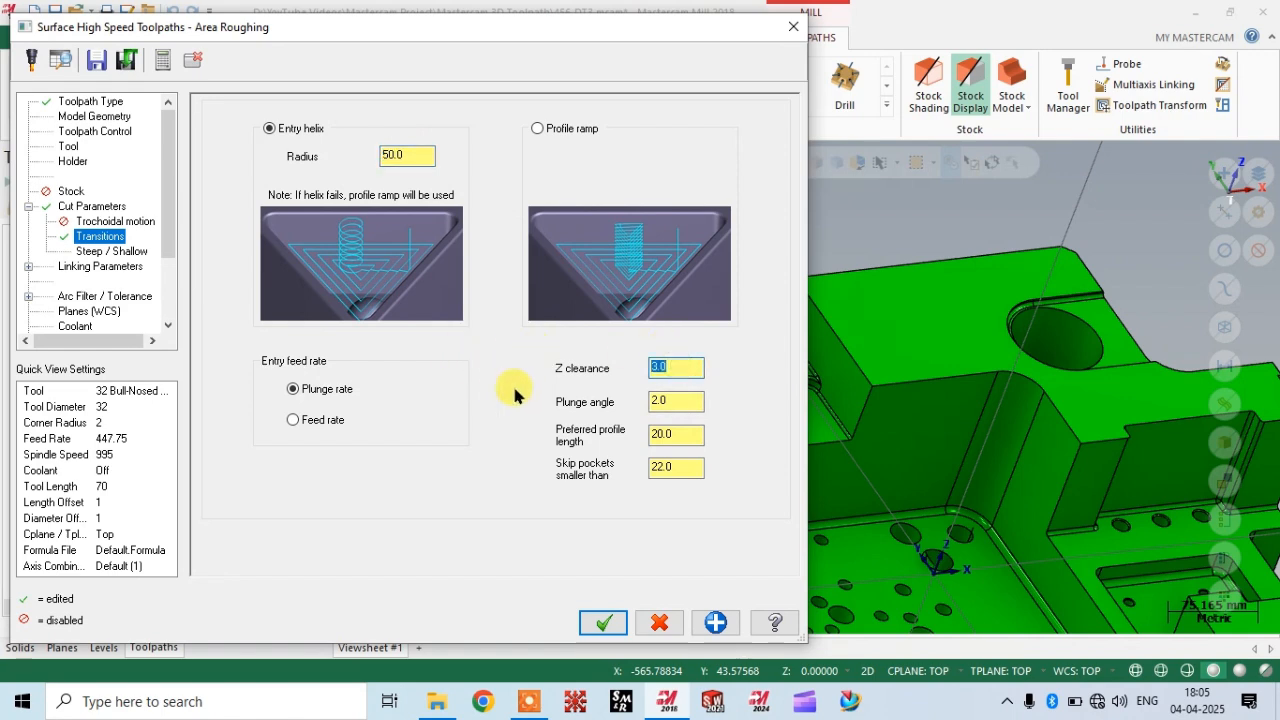
pyautogui.moveTo(686, 398); pyautogui.dragTo(517, 399)
pyautogui.moveTo(692, 436); pyautogui.dragTo(572, 430)
pyautogui.moveTo(690, 467); pyautogui.dragTo(592, 460)
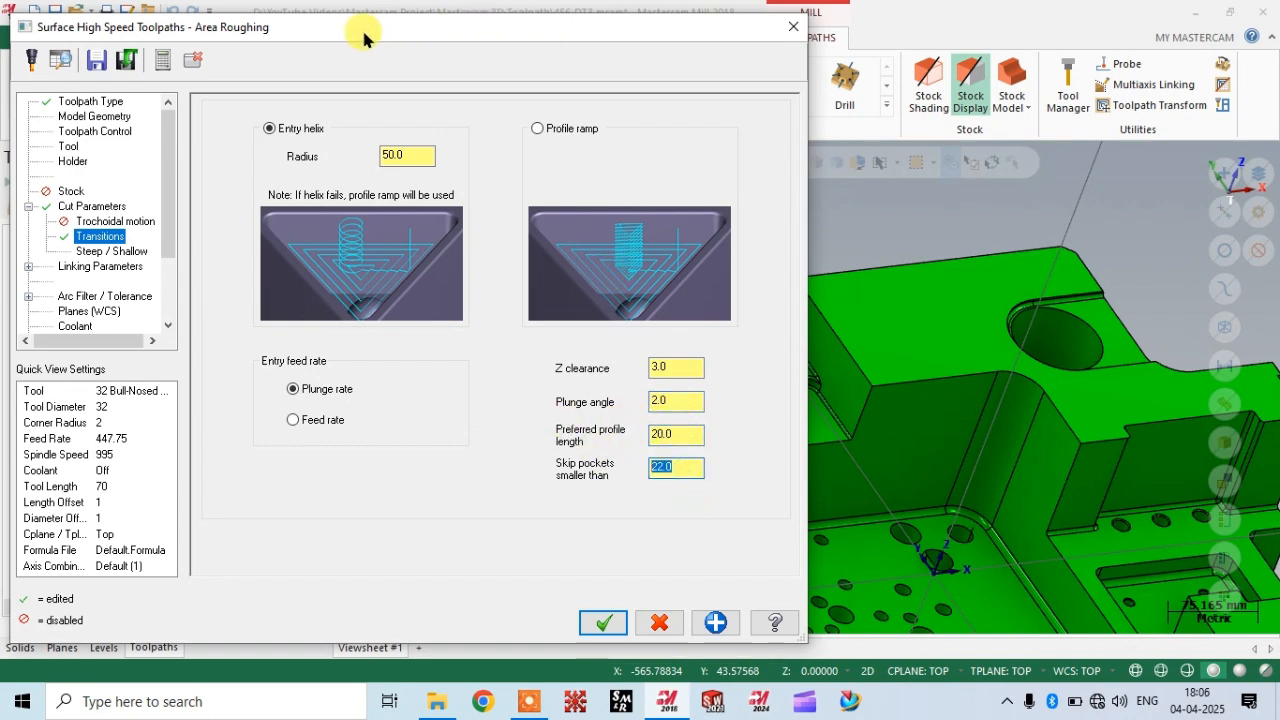
pyautogui.moveTo(363, 30); pyautogui.dragTo(497, 26)
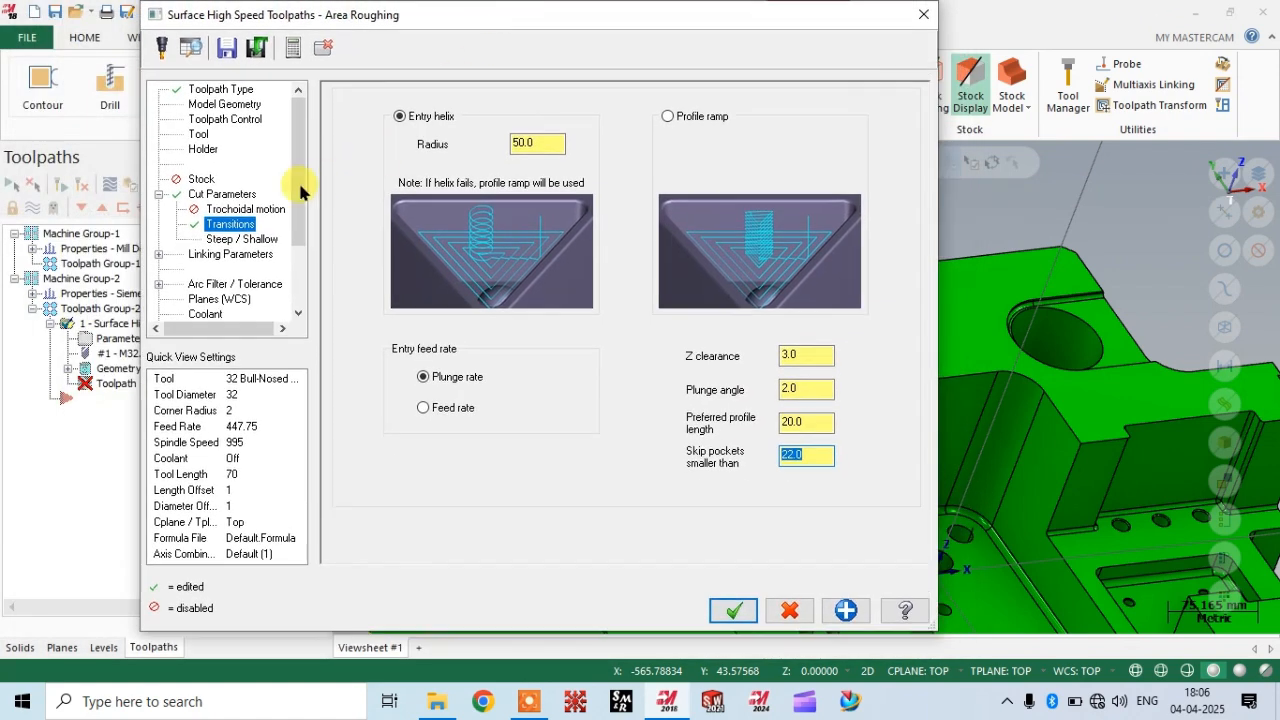
# Enable Z depth limits and take the minimum depth from the Z coordinate of the rear notch's upper corner point.
pyautogui.click(265, 241)
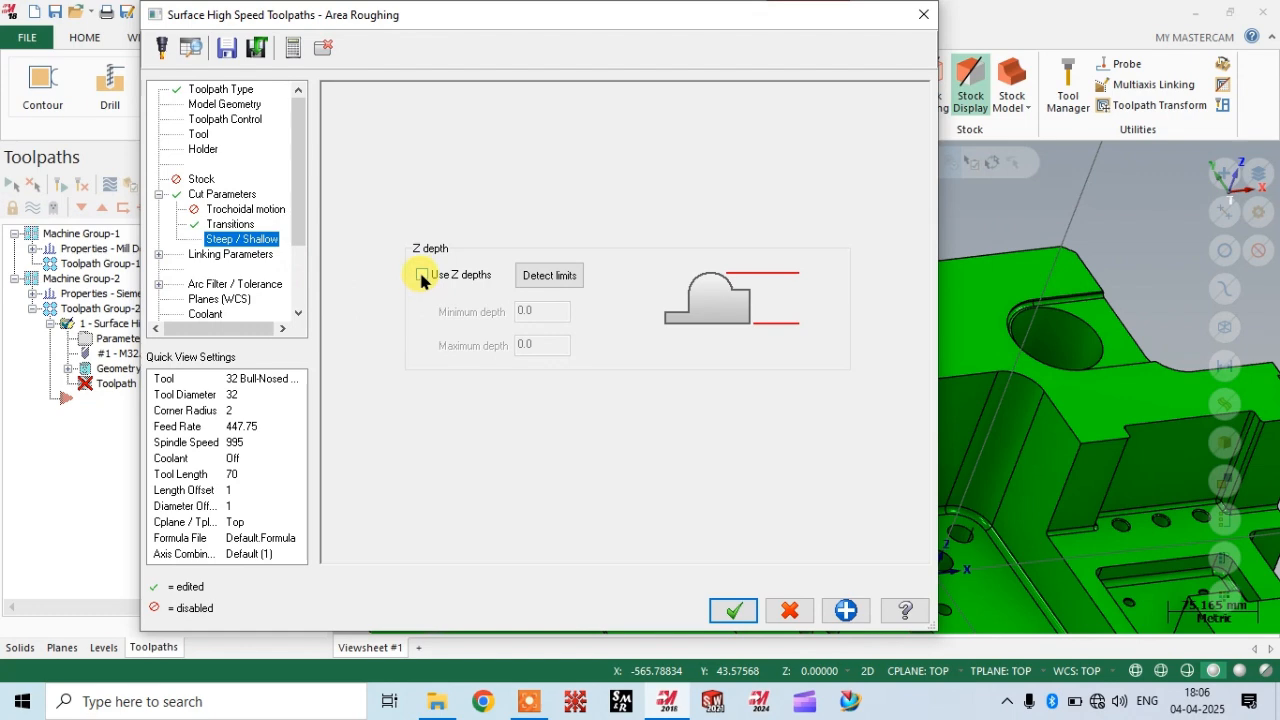
pyautogui.moveTo(529, 23); pyautogui.dragTo(390, 29)
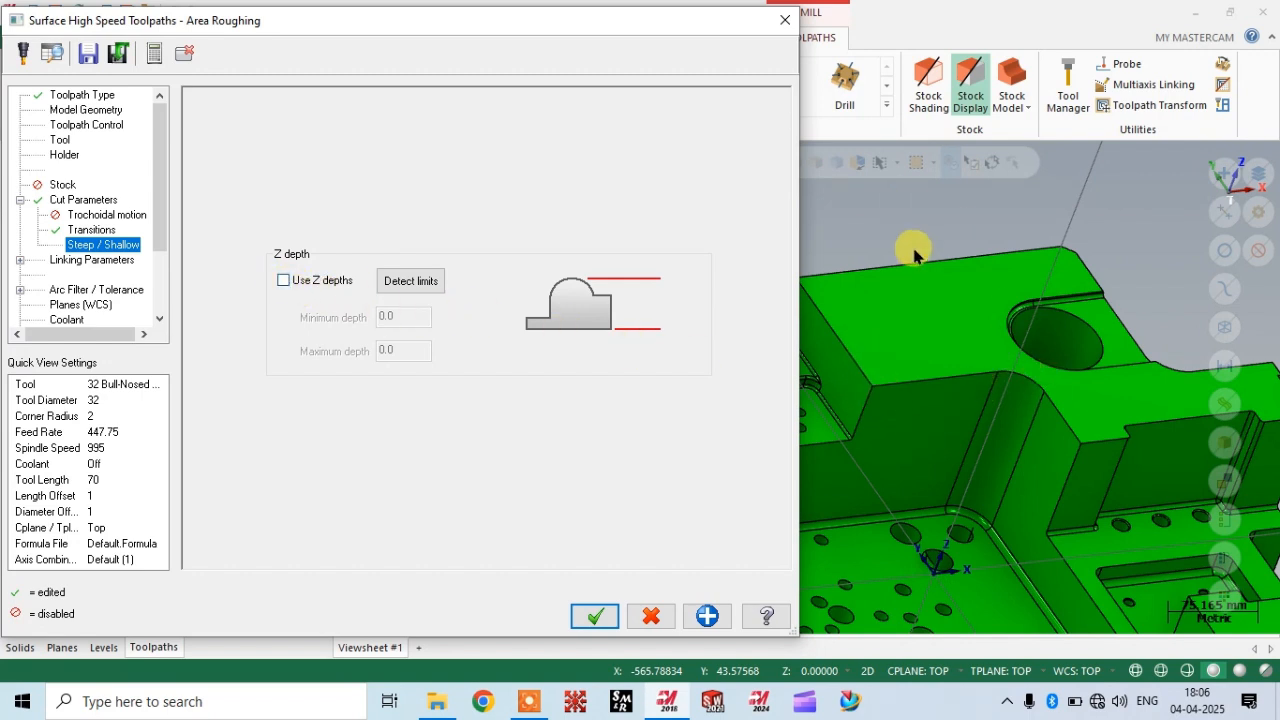
pyautogui.click(283, 281)
pyautogui.moveTo(427, 322); pyautogui.dragTo(311, 319)
pyautogui.rightClick(410, 320)
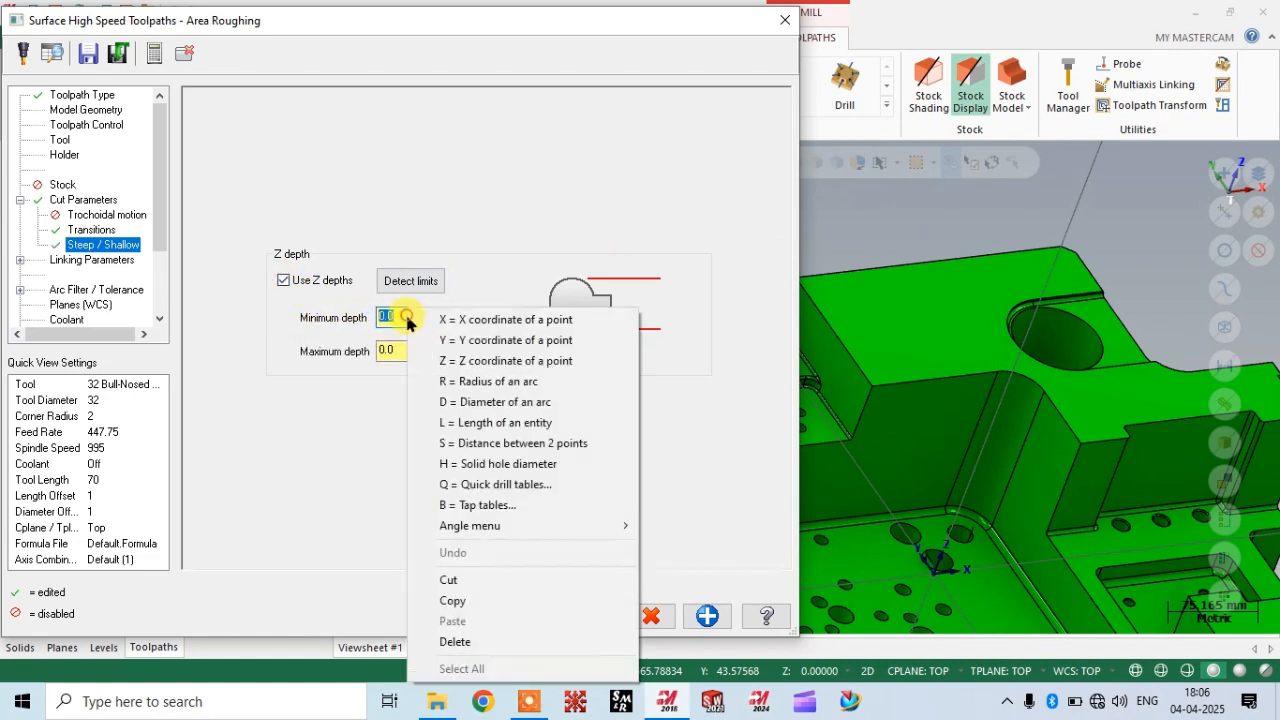
pyautogui.click(488, 362)
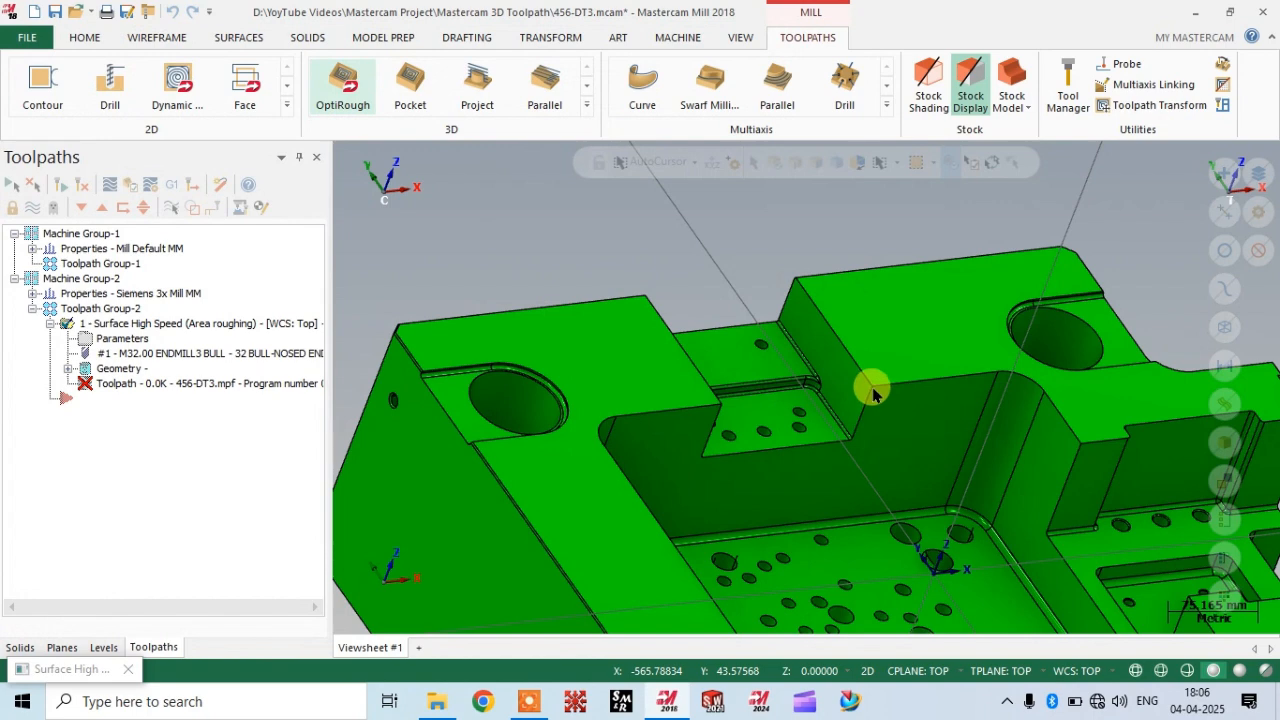
pyautogui.click(489, 437)
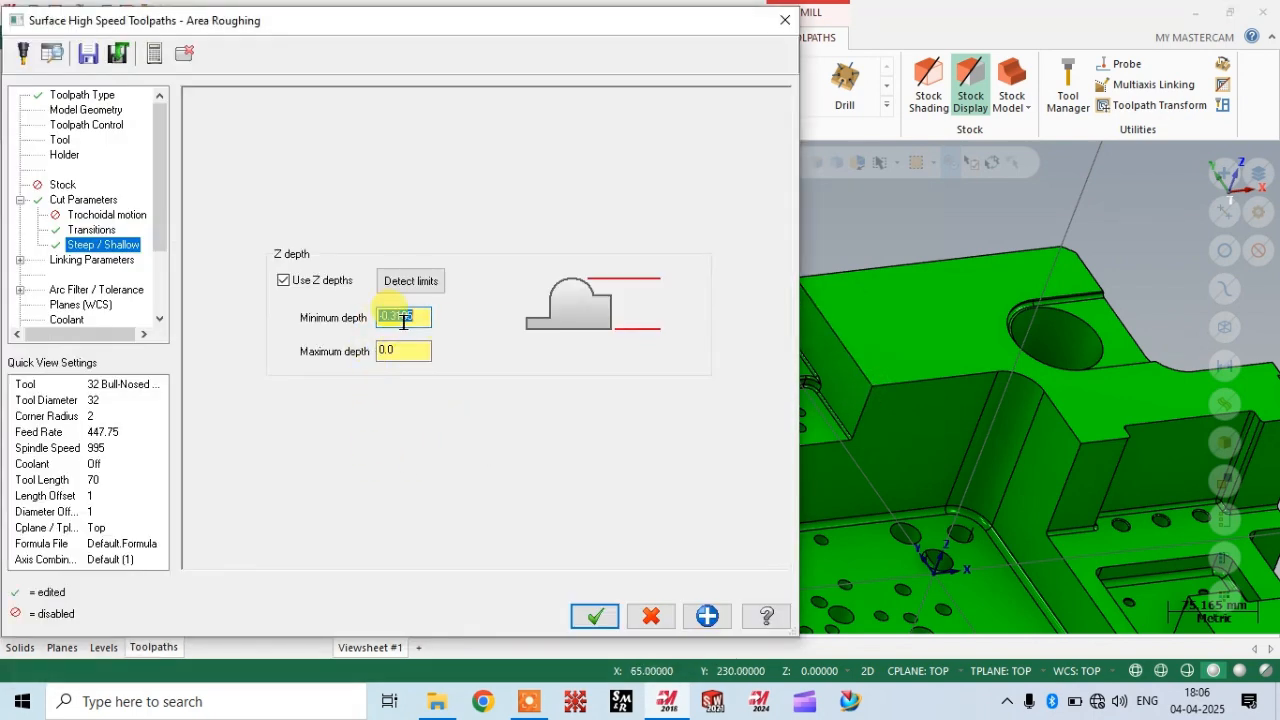
# Take the maximum depth from the Z coordinate of the rear notch's lower floor corner point.
pyautogui.click(406, 350)
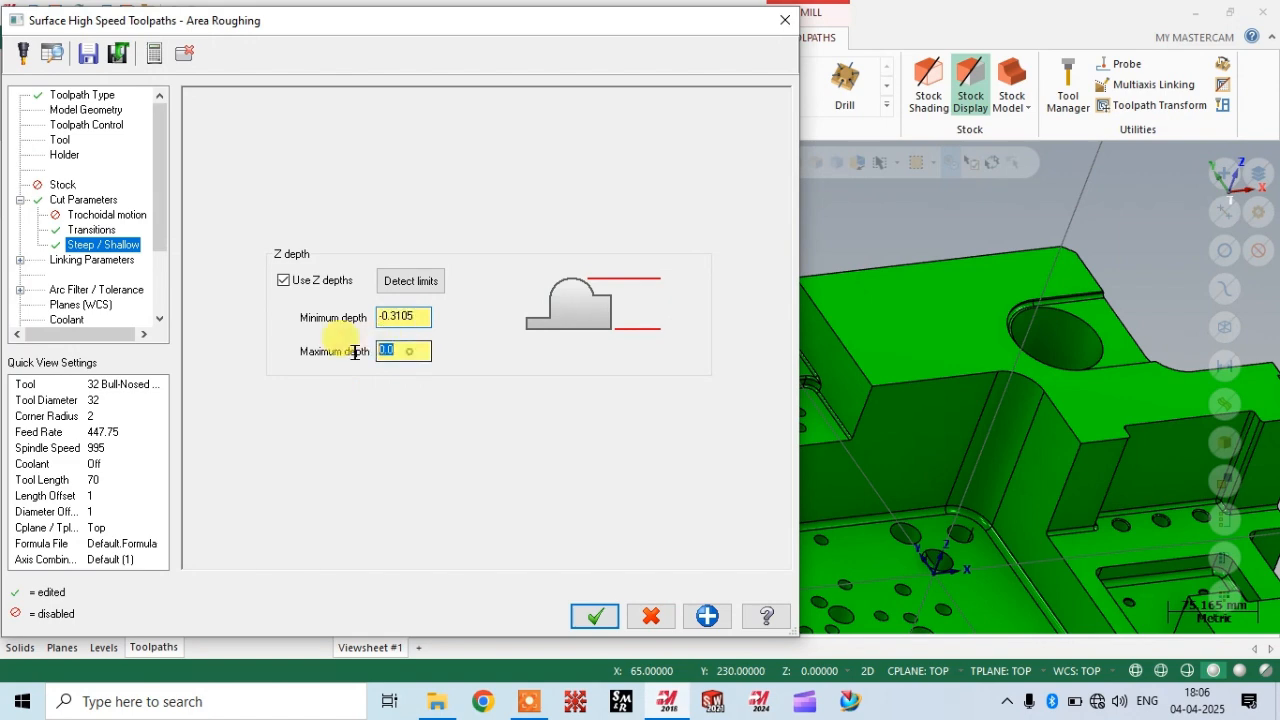
pyautogui.rightClick(402, 350)
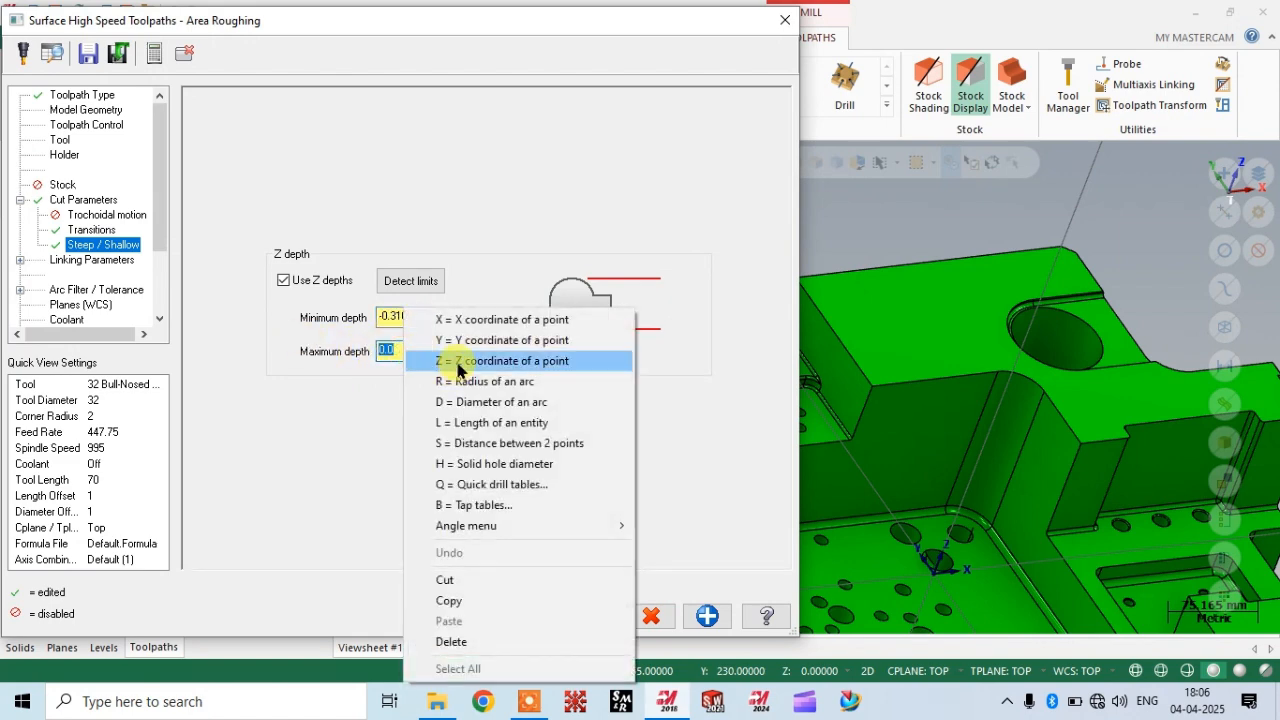
pyautogui.click(457, 363)
pyautogui.scroll(2, 853, 452)
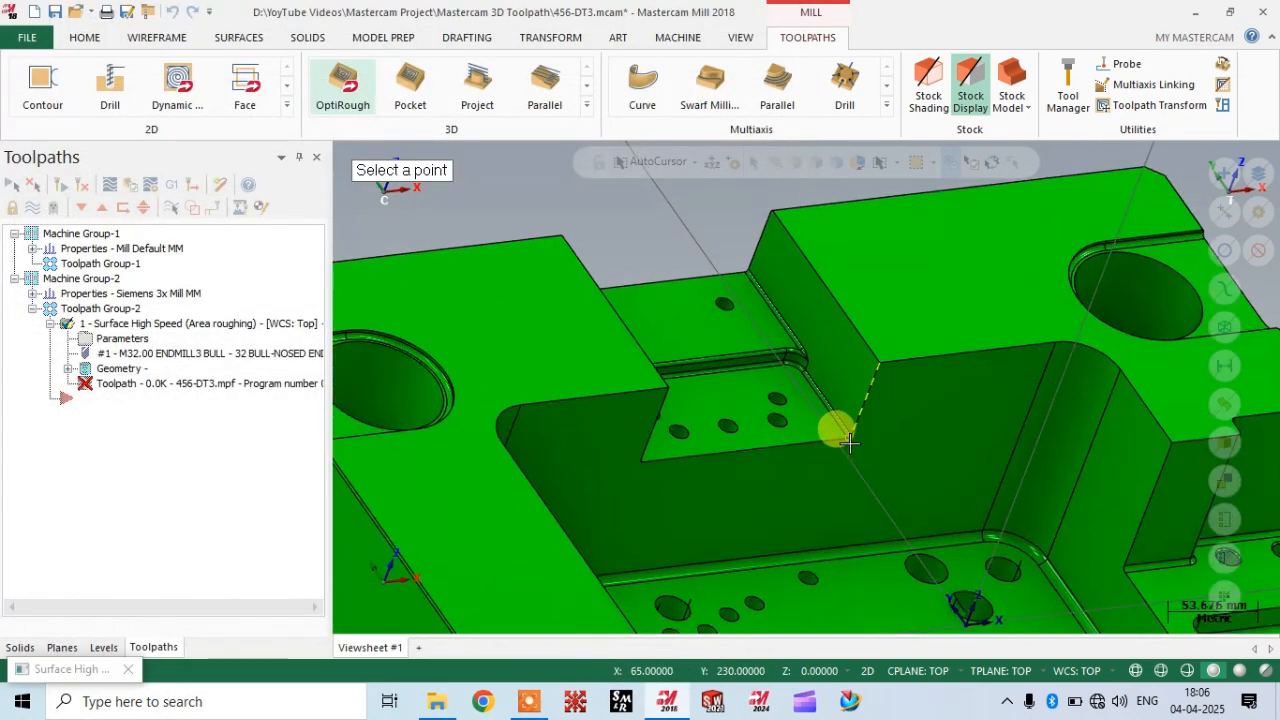
pyautogui.click(845, 447)
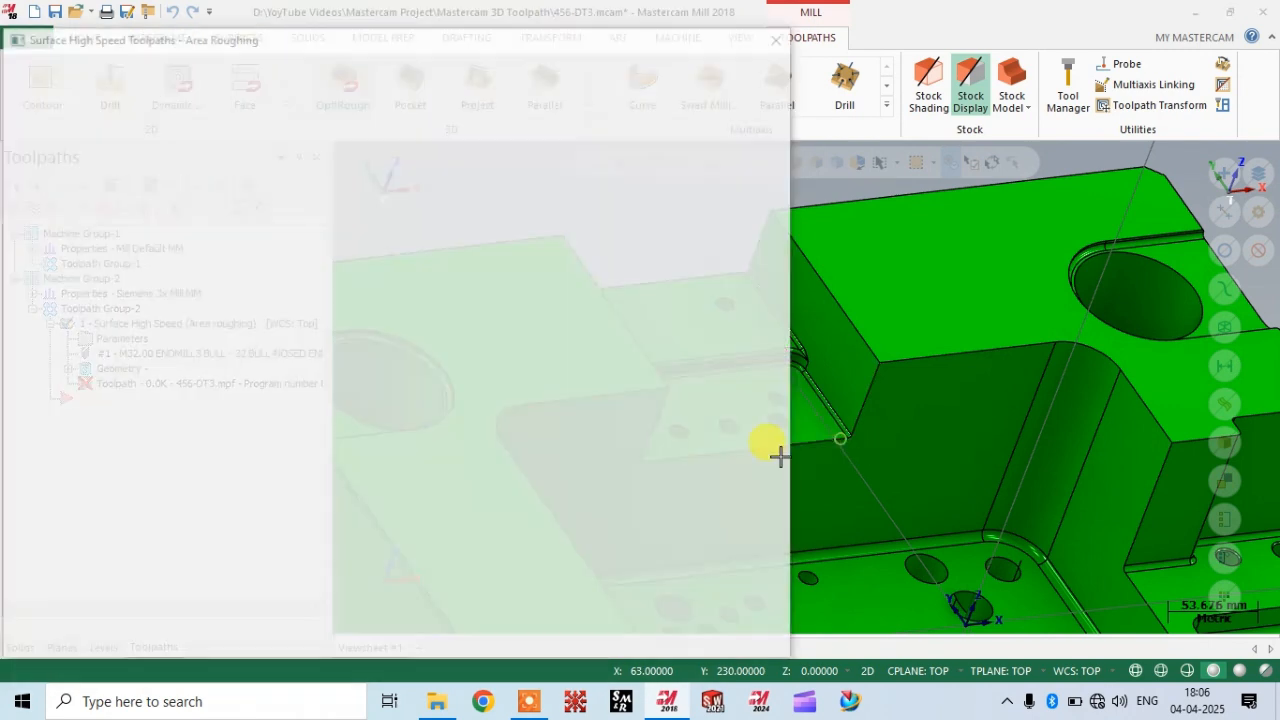
pyautogui.moveTo(362, 20); pyautogui.dragTo(502, 33)
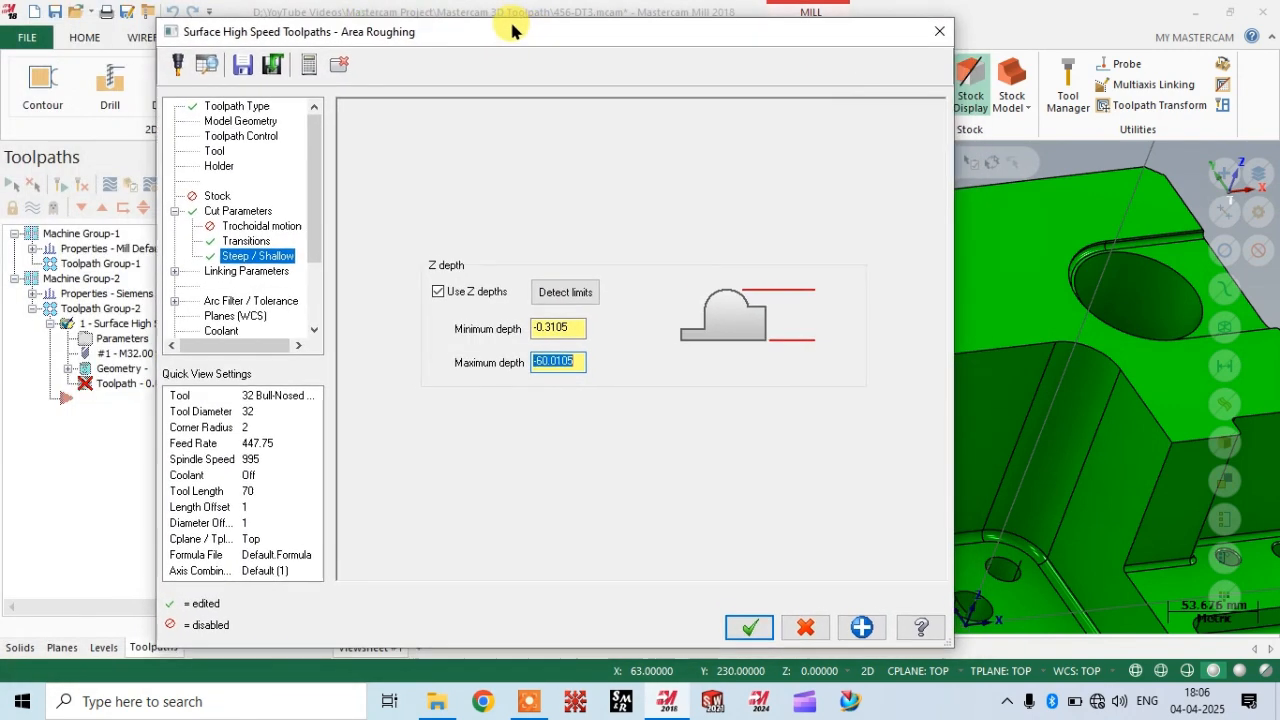
# Review the linking parameters, checking the clearance plane, vertical arc entry and exit, and available retract methods.
pyautogui.click(236, 273)
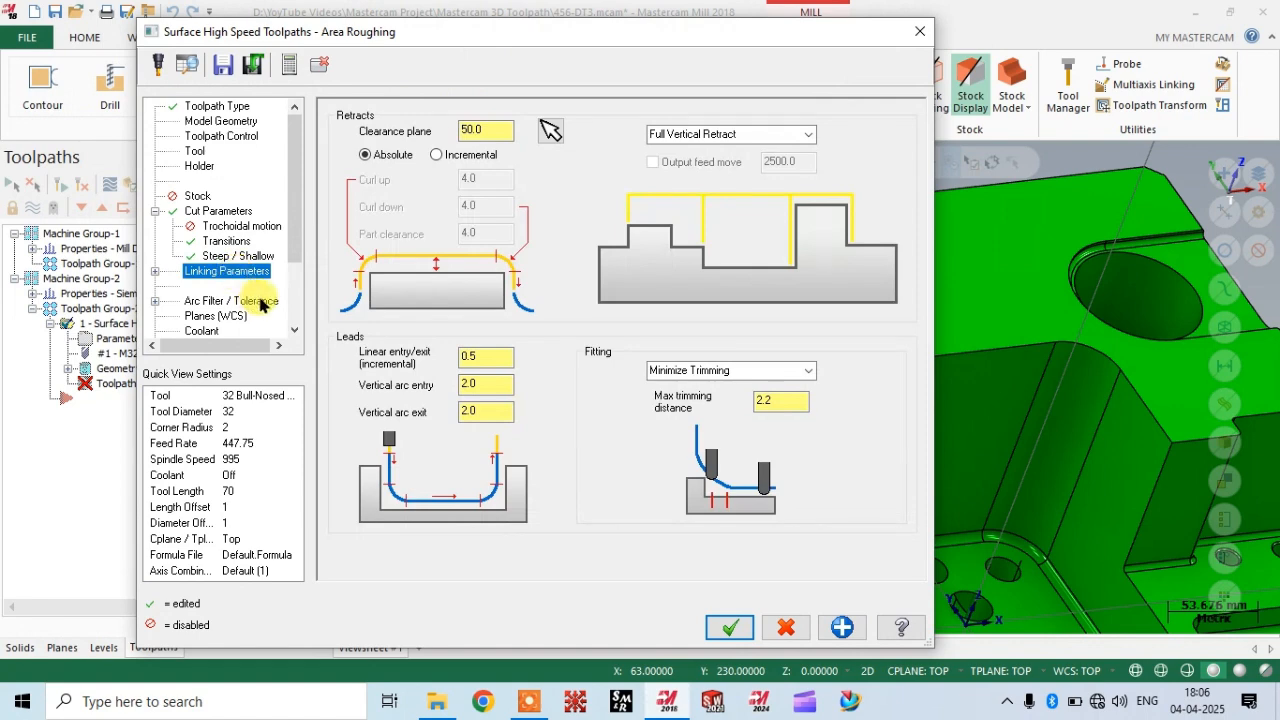
pyautogui.click(505, 128)
pyautogui.doubleClick(506, 129)
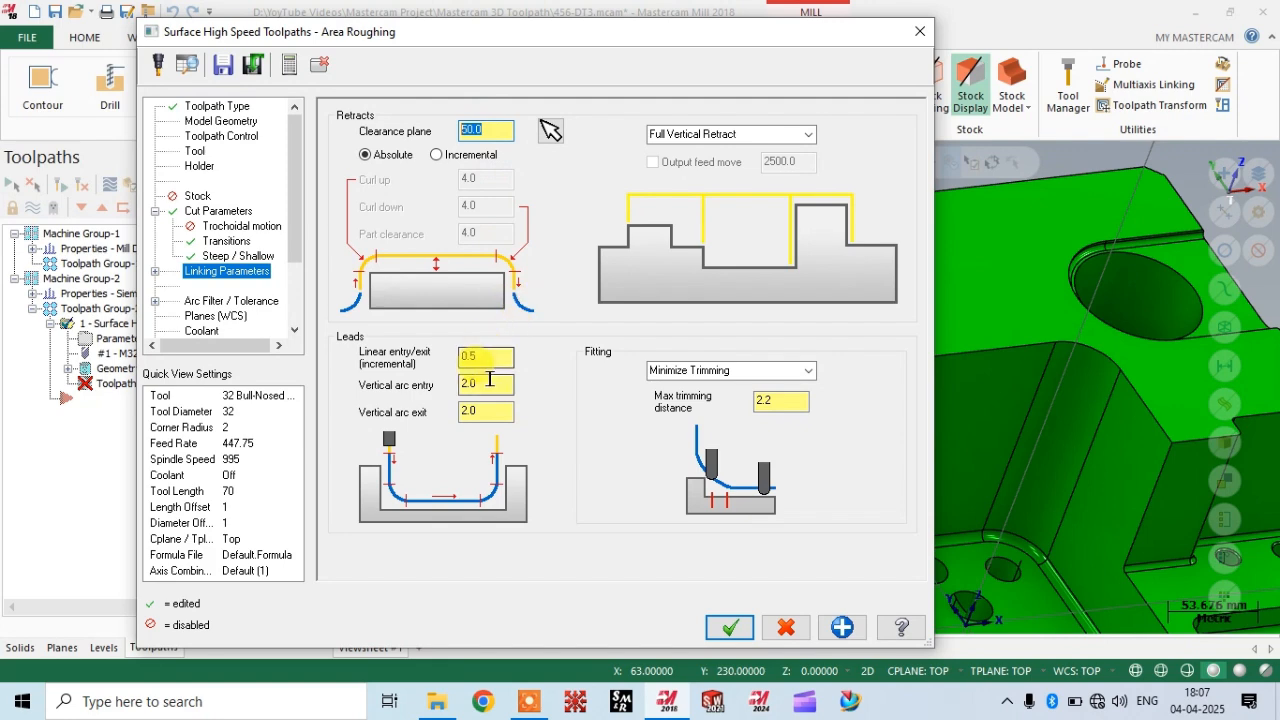
pyautogui.moveTo(529, 34); pyautogui.dragTo(421, 22)
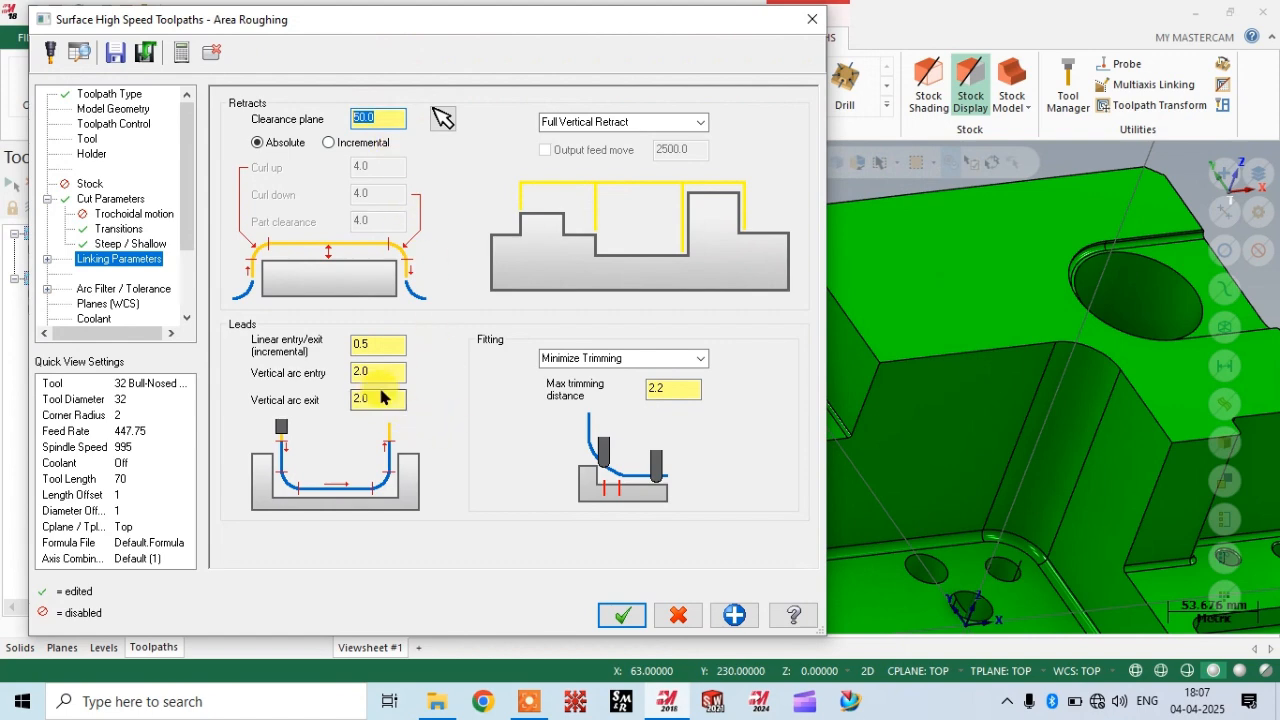
pyautogui.moveTo(377, 371); pyautogui.dragTo(277, 371)
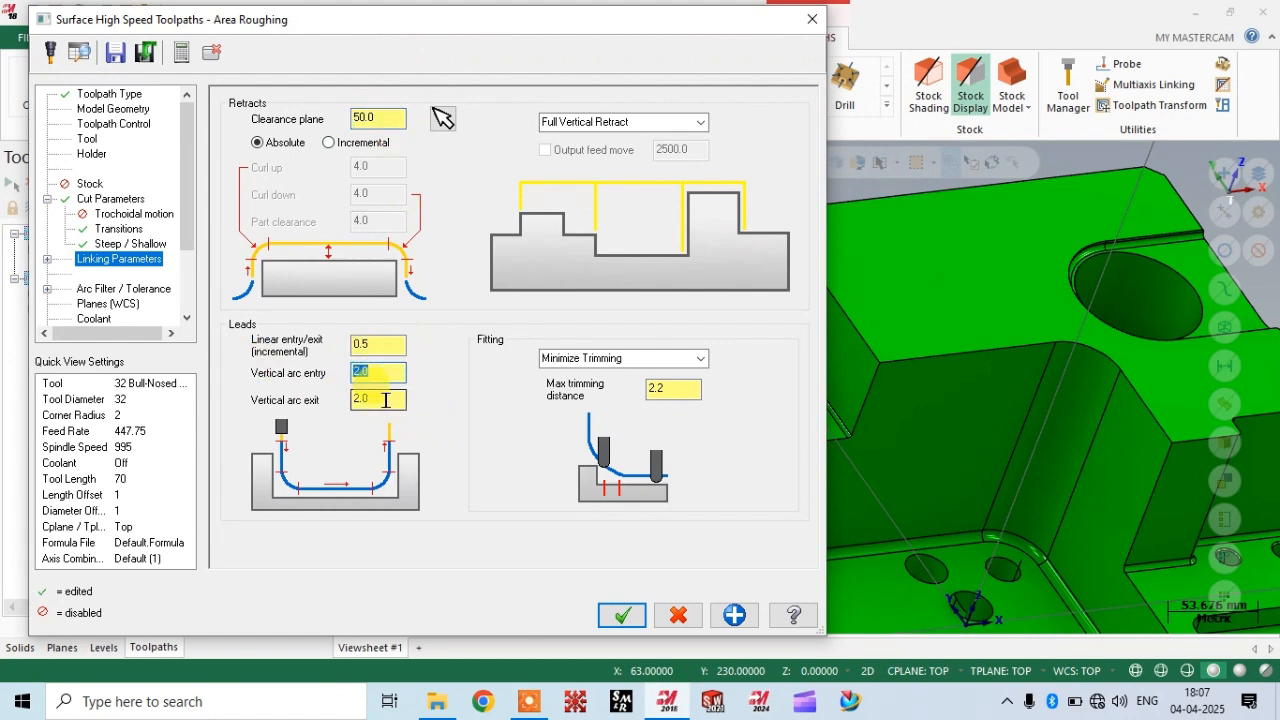
pyautogui.moveTo(382, 400); pyautogui.dragTo(312, 398)
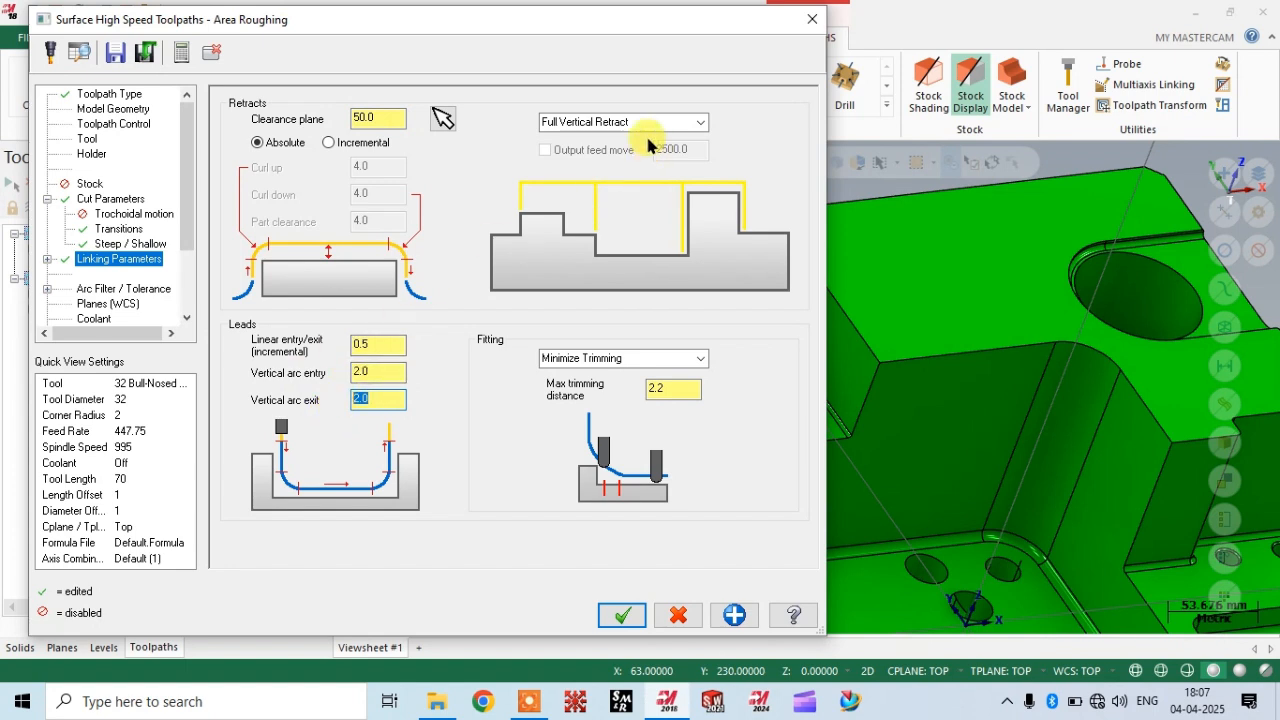
pyautogui.click(702, 123)
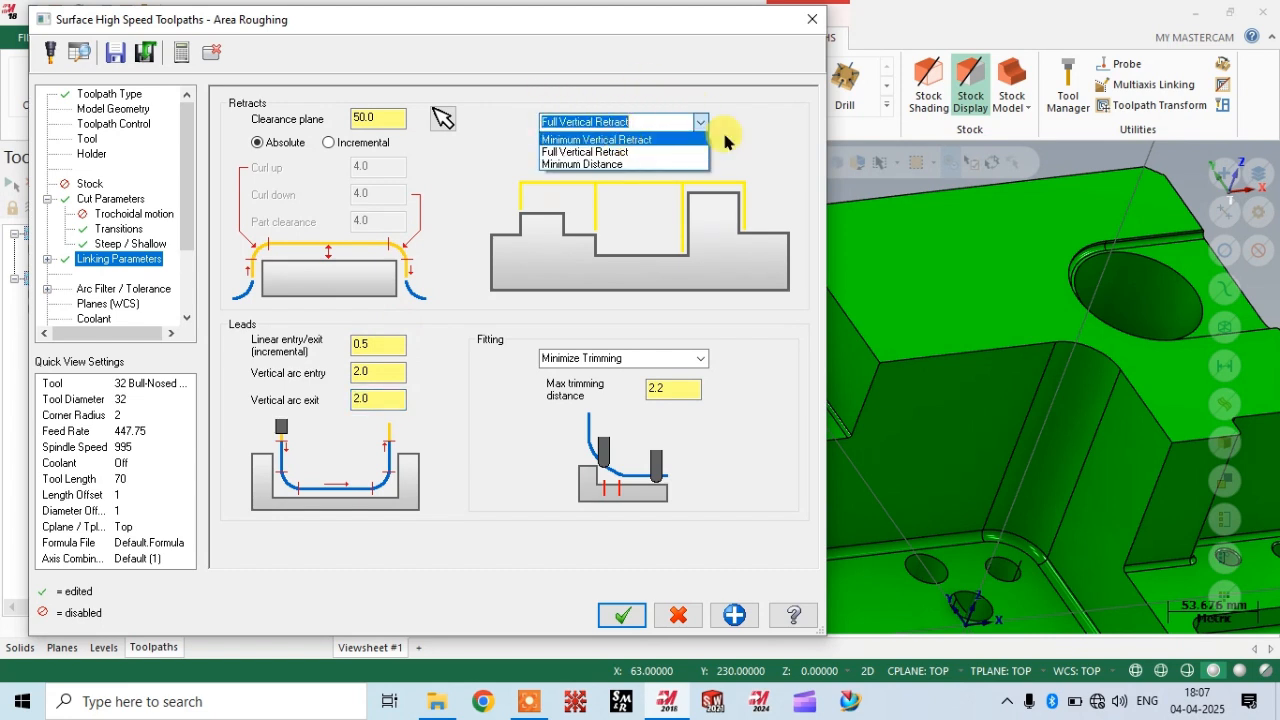
pyautogui.click(755, 128)
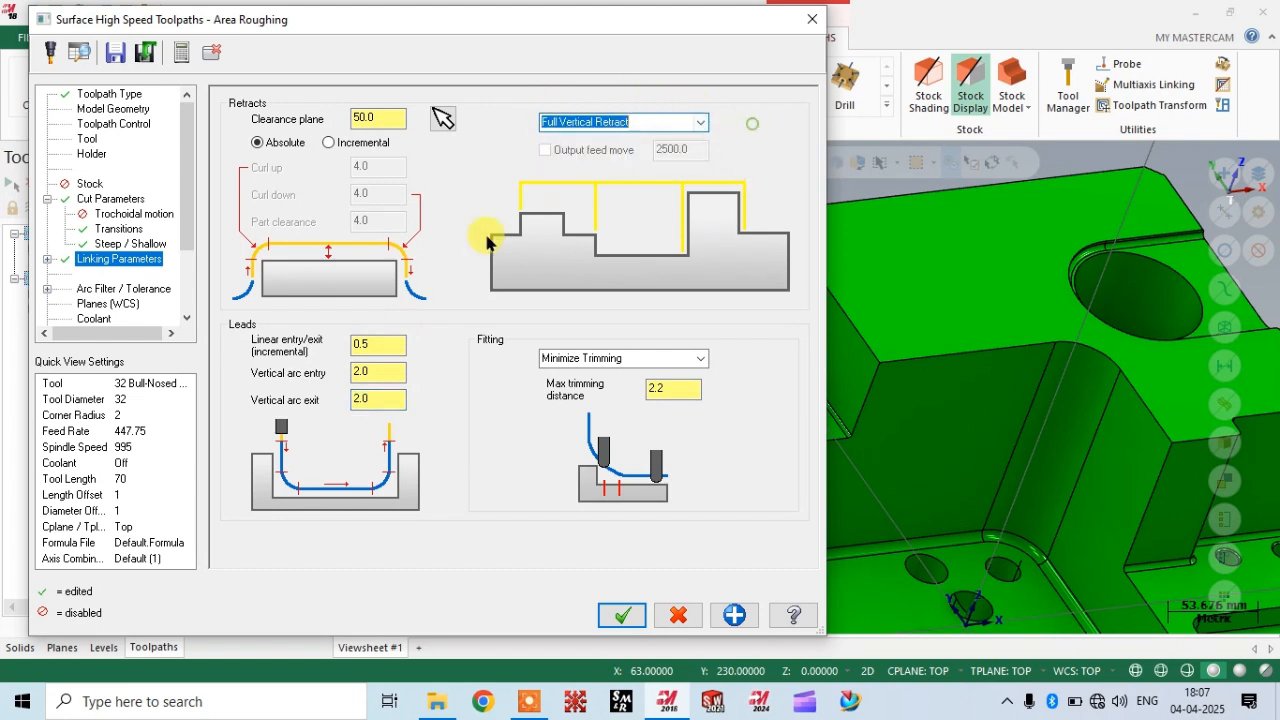
# Review the toolpath's total tolerance and filter settings, and check its working coordinate system and tool plane.
pyautogui.click(104, 289)
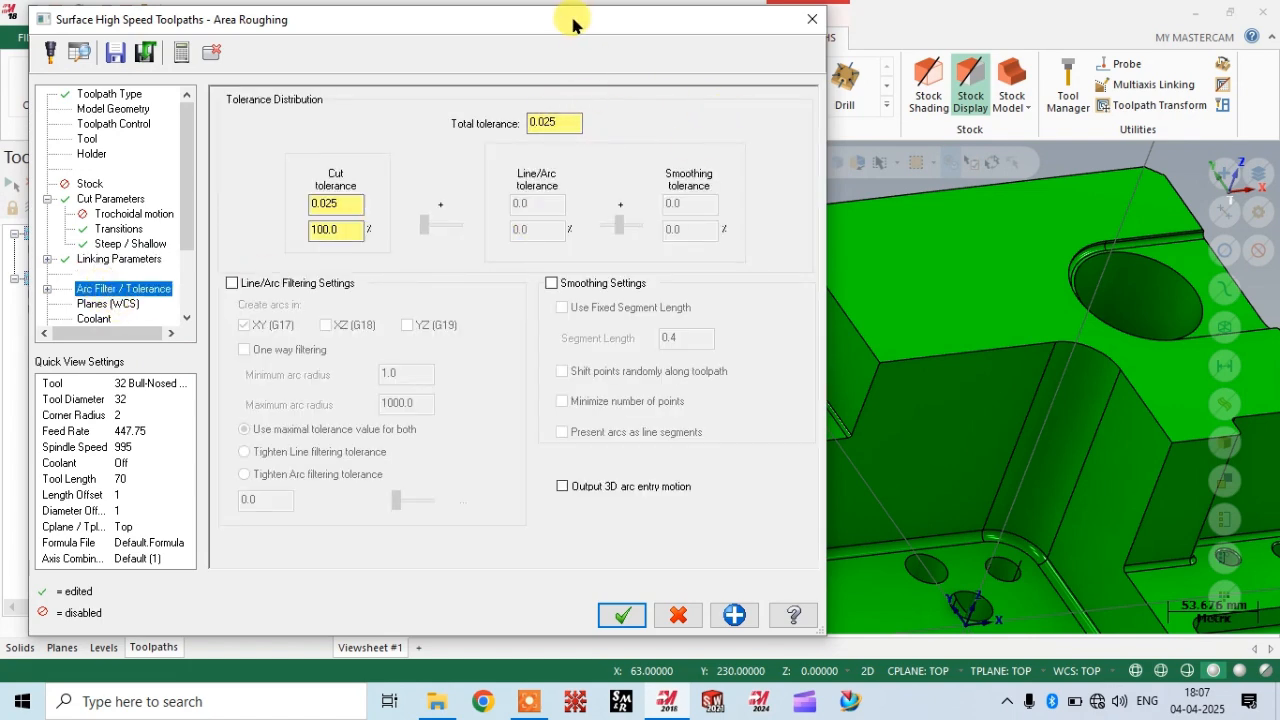
pyautogui.moveTo(577, 22); pyautogui.dragTo(434, 35)
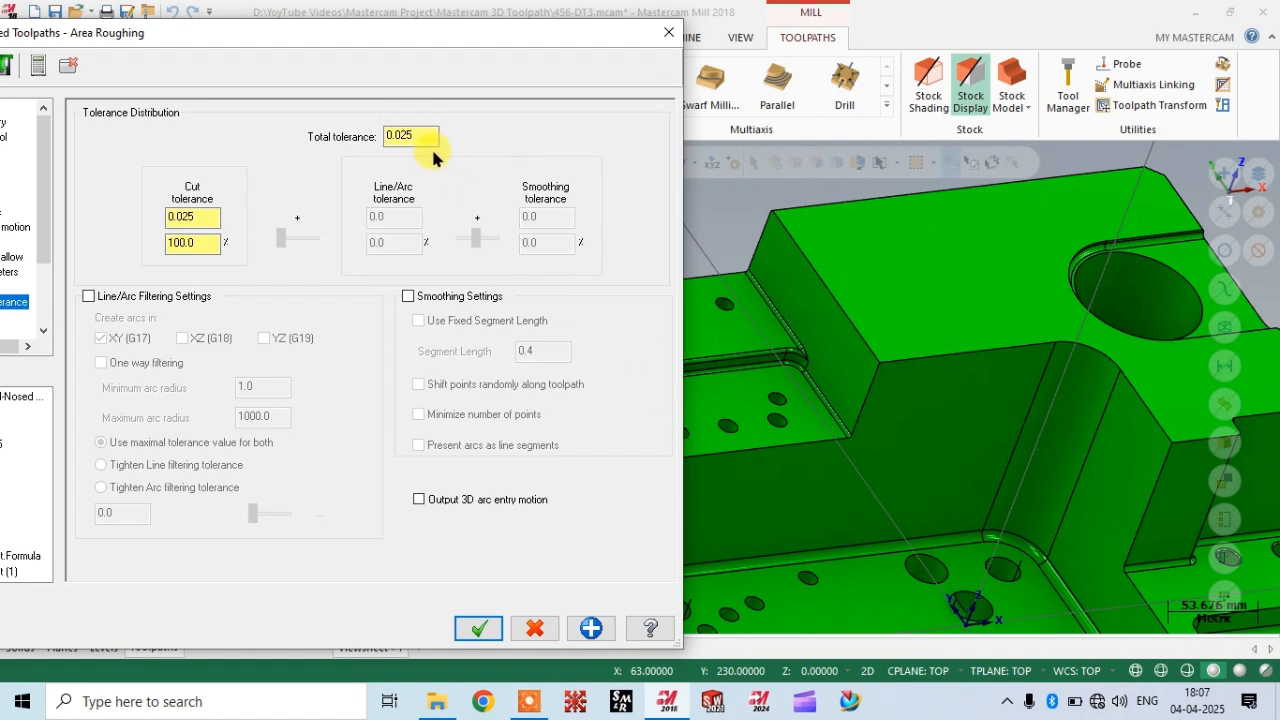
pyautogui.moveTo(427, 135); pyautogui.dragTo(362, 137)
pyautogui.moveTo(325, 34); pyautogui.dragTo(430, 34)
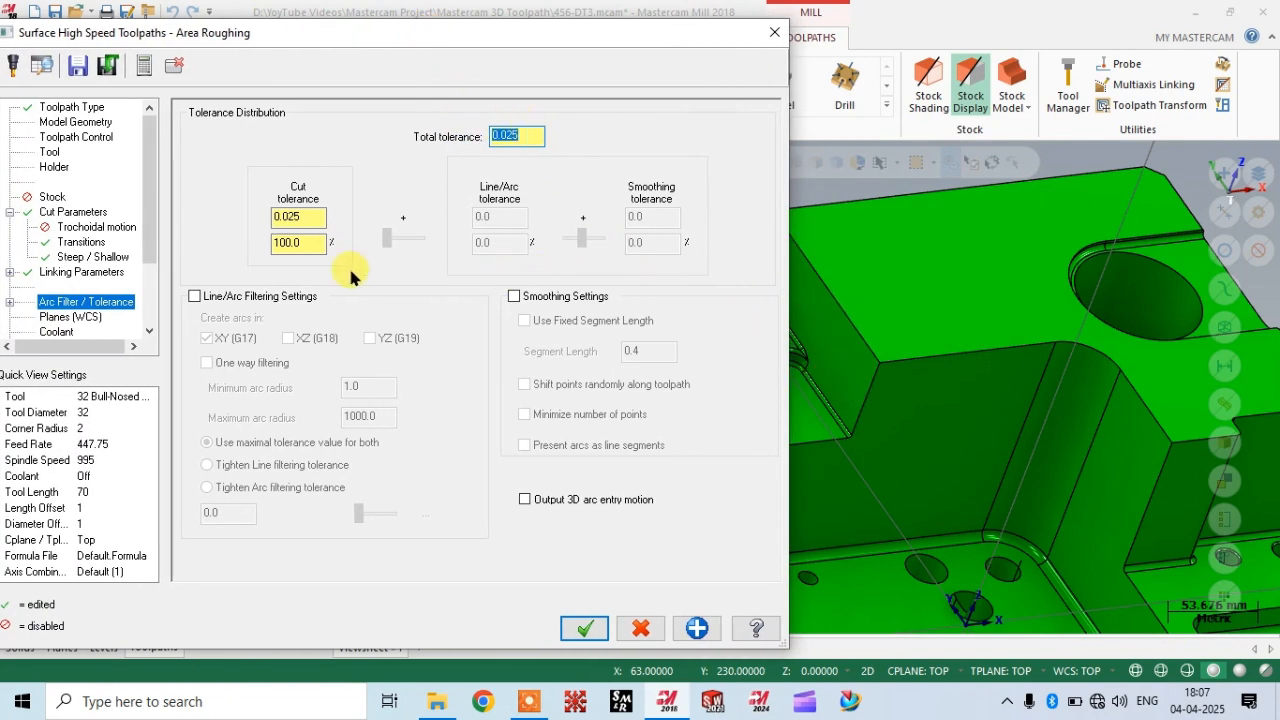
pyautogui.moveTo(287, 42); pyautogui.dragTo(329, 40)
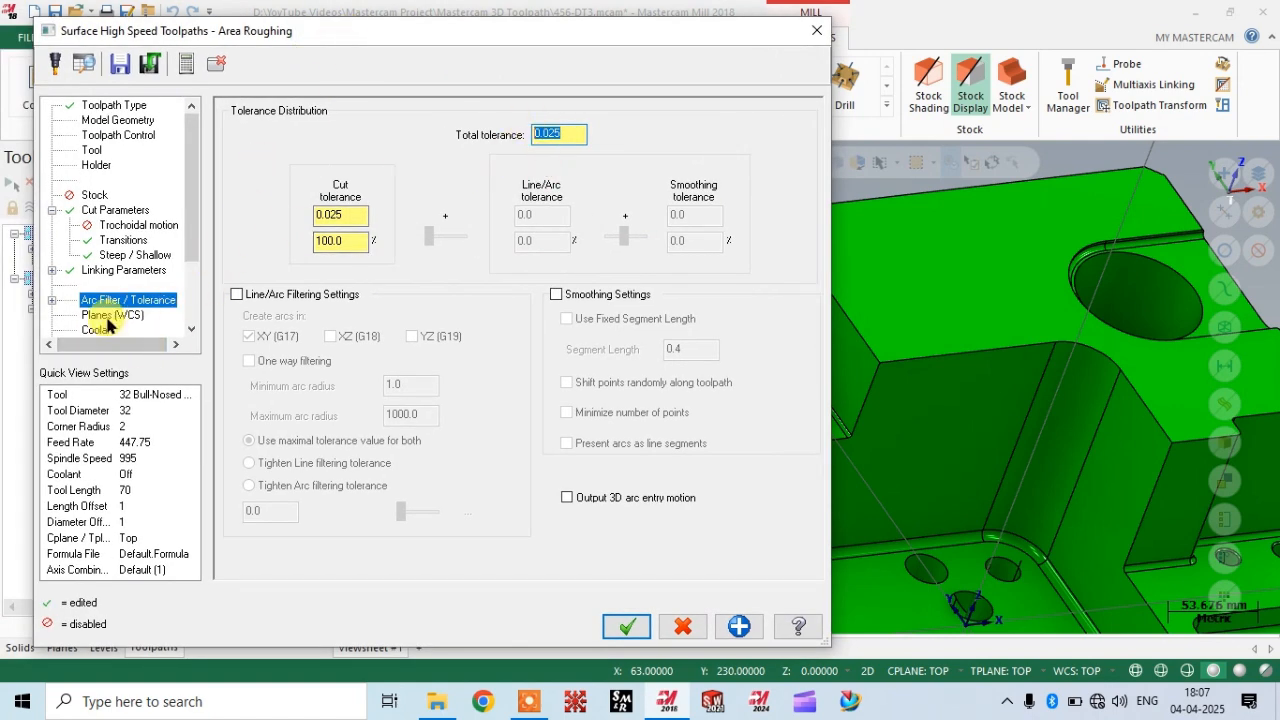
pyautogui.scroll(-1, 100, 310)
pyautogui.click(106, 271)
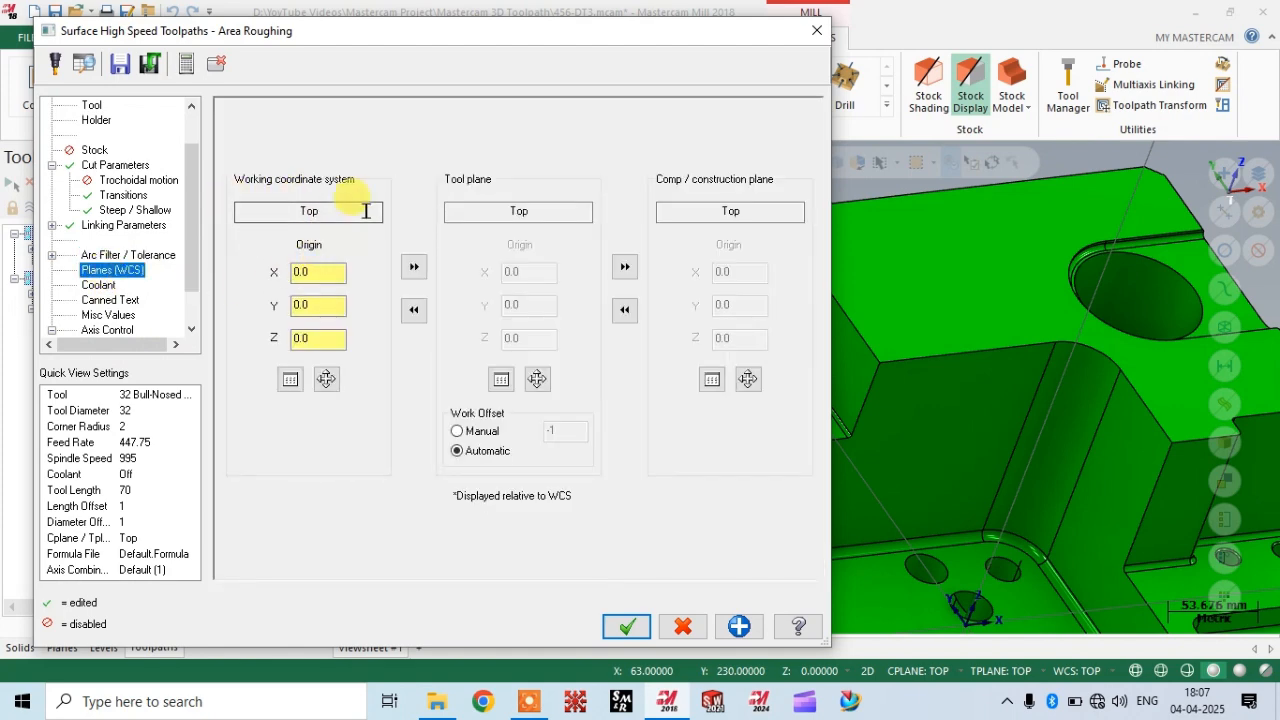
pyautogui.moveTo(440, 33); pyautogui.dragTo(365, 30)
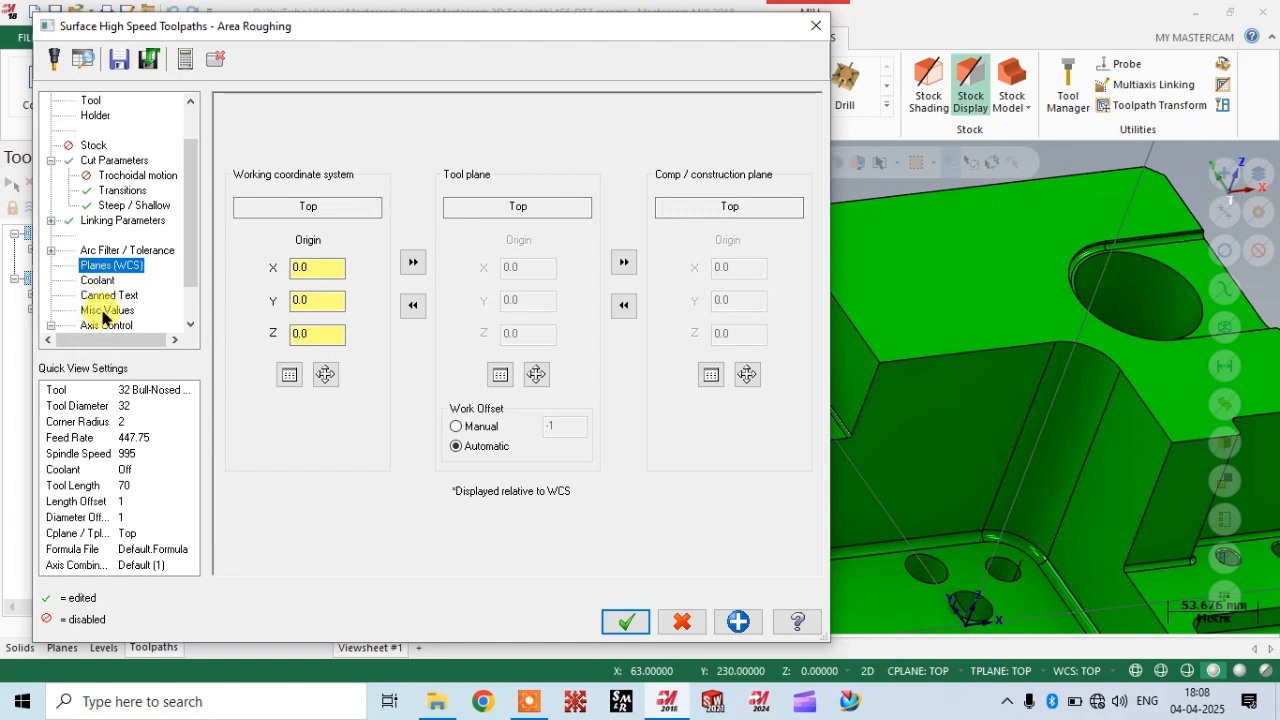
# Set flood coolant to On and accept the Area Roughing parameters to generate the toolpath.
pyautogui.click(100, 282)
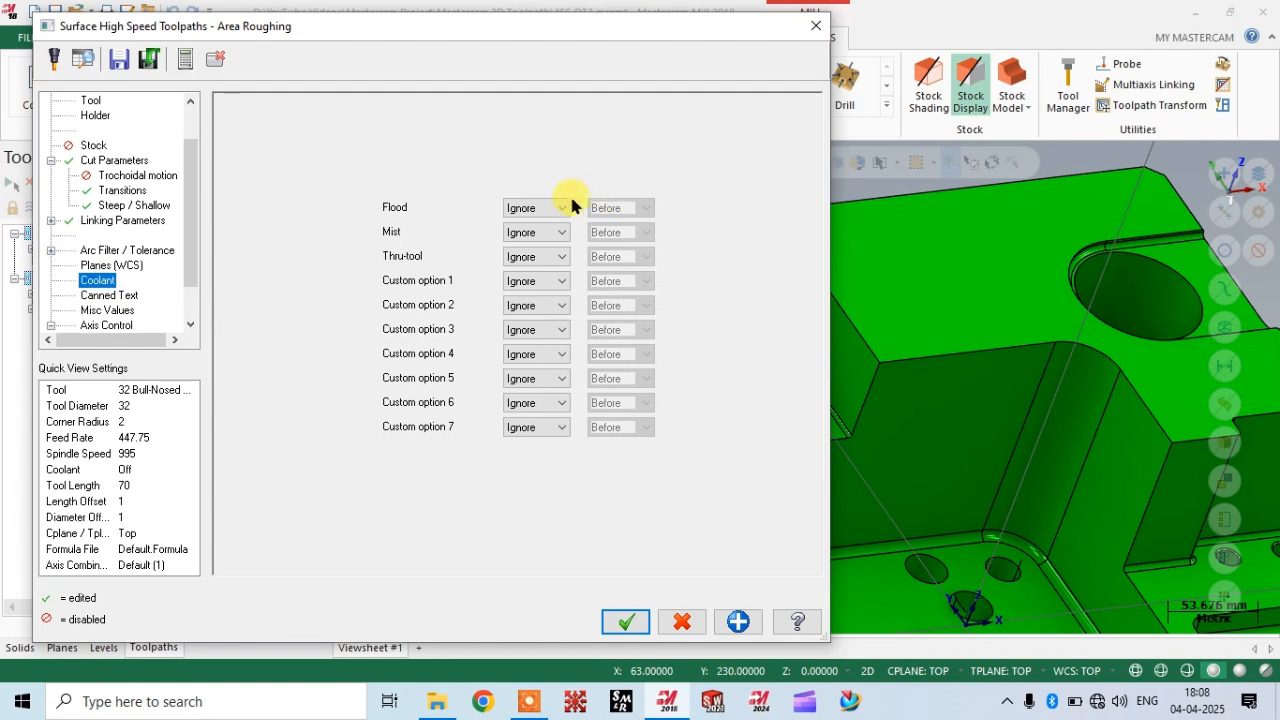
pyautogui.click(554, 208)
pyautogui.click(417, 169)
pyautogui.click(551, 206)
pyautogui.click(529, 225)
pyautogui.scroll(-1, 92, 312)
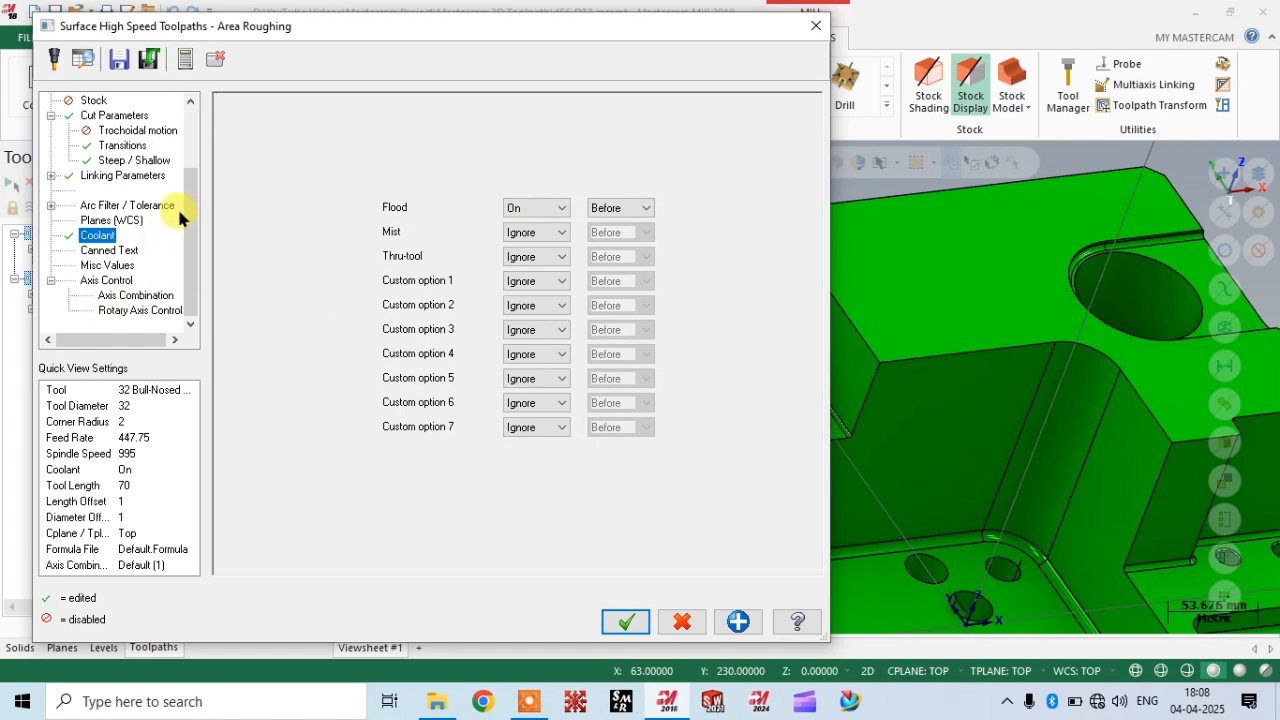
pyautogui.moveTo(339, 33); pyautogui.dragTo(316, 27)
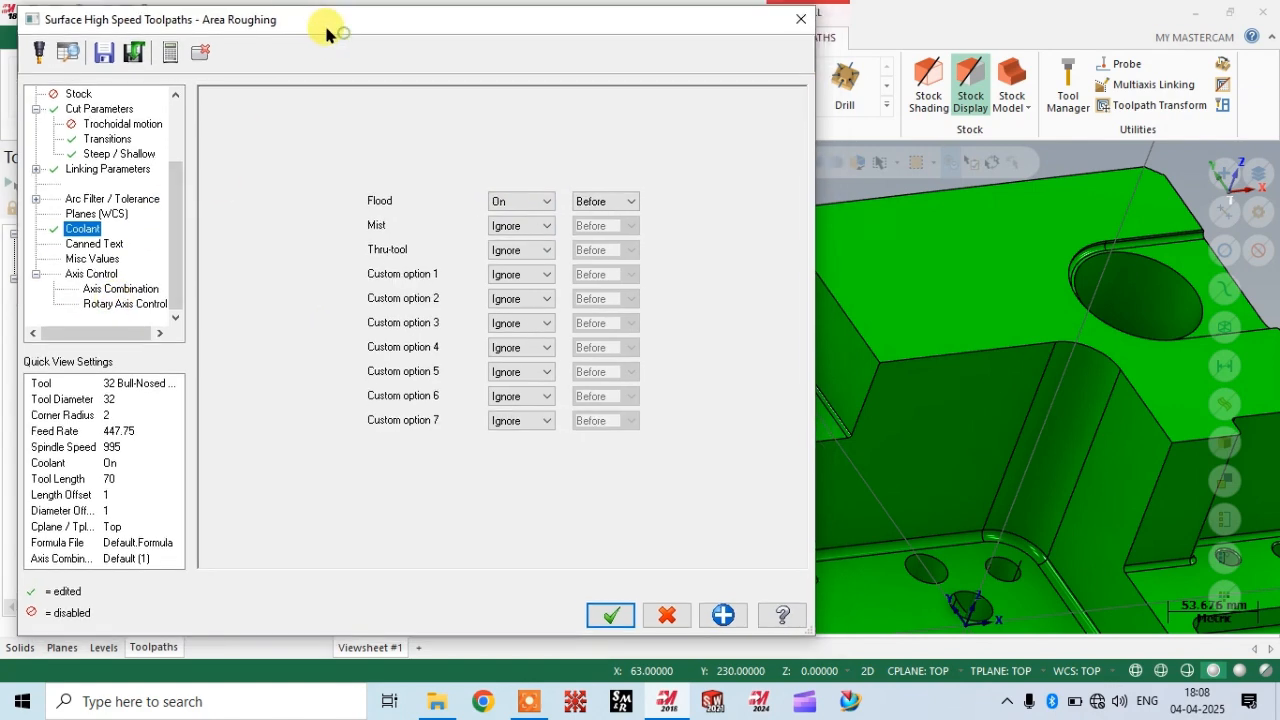
pyautogui.click(604, 617)
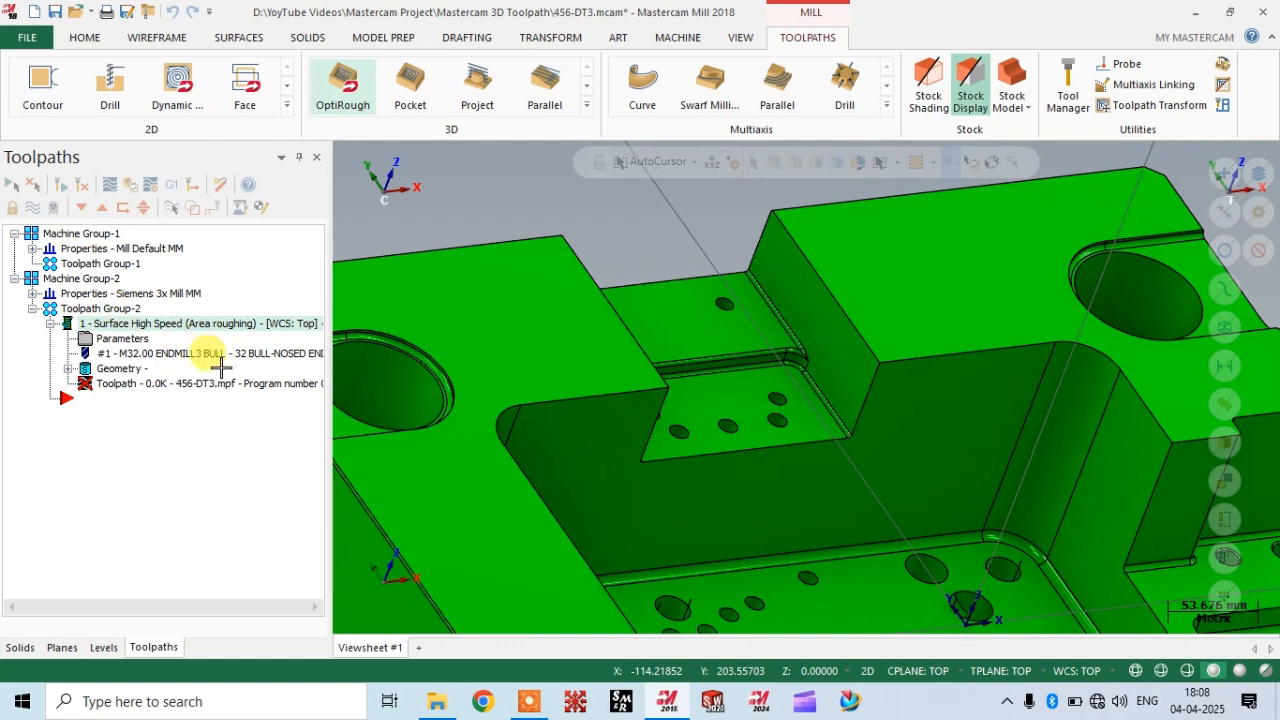
# Examine the generated Area Roughing passes over the rear notch up close.
pyautogui.scroll(-1, 600, 280)
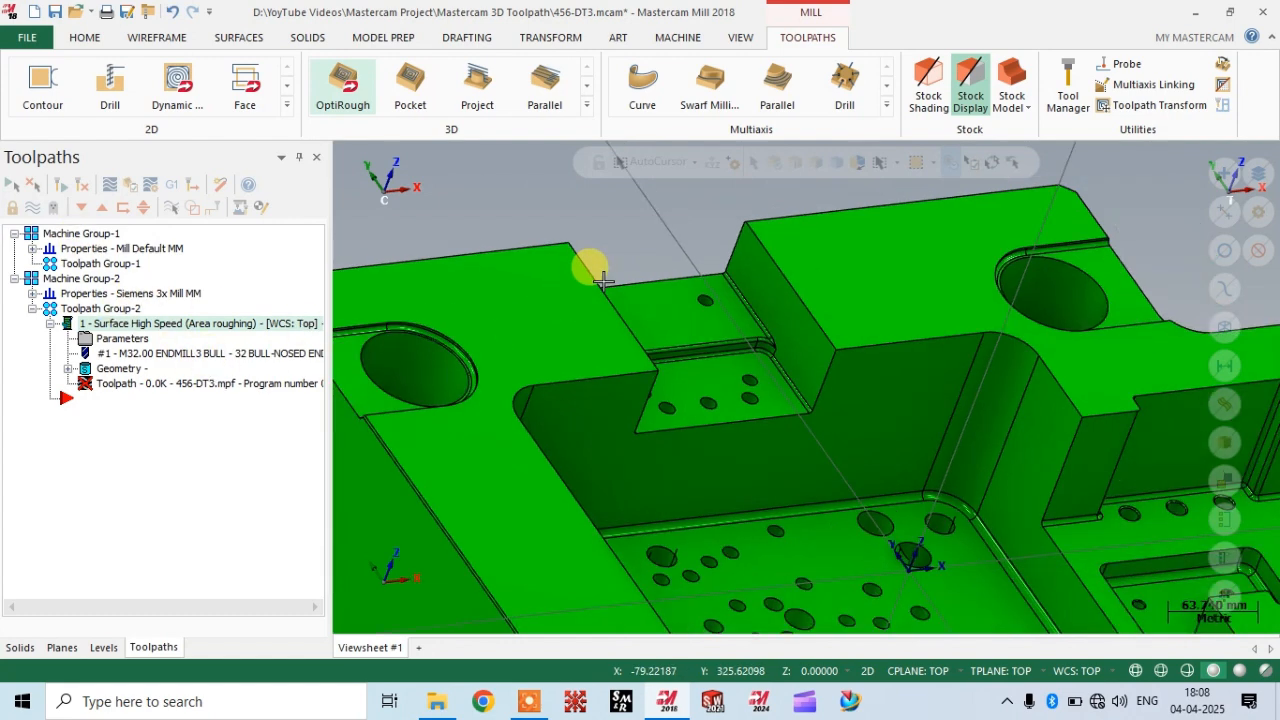
pyautogui.click(686, 291)
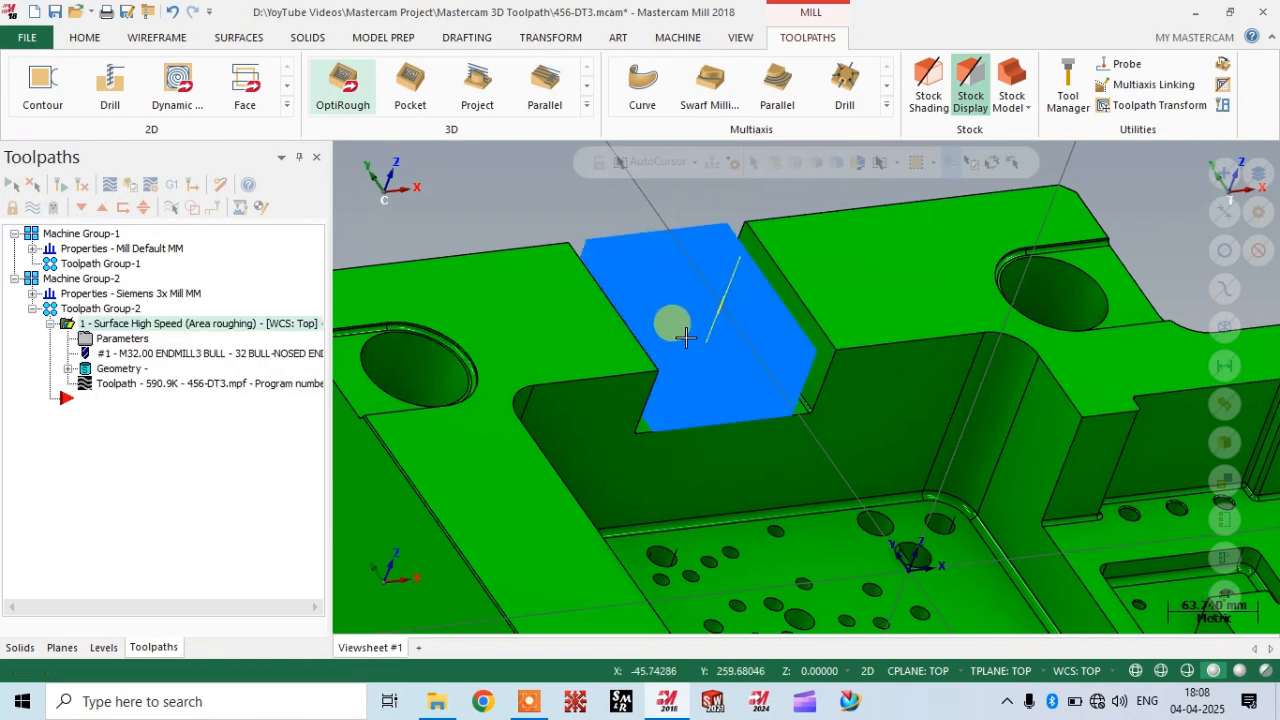
pyautogui.scroll(4, 665, 330)
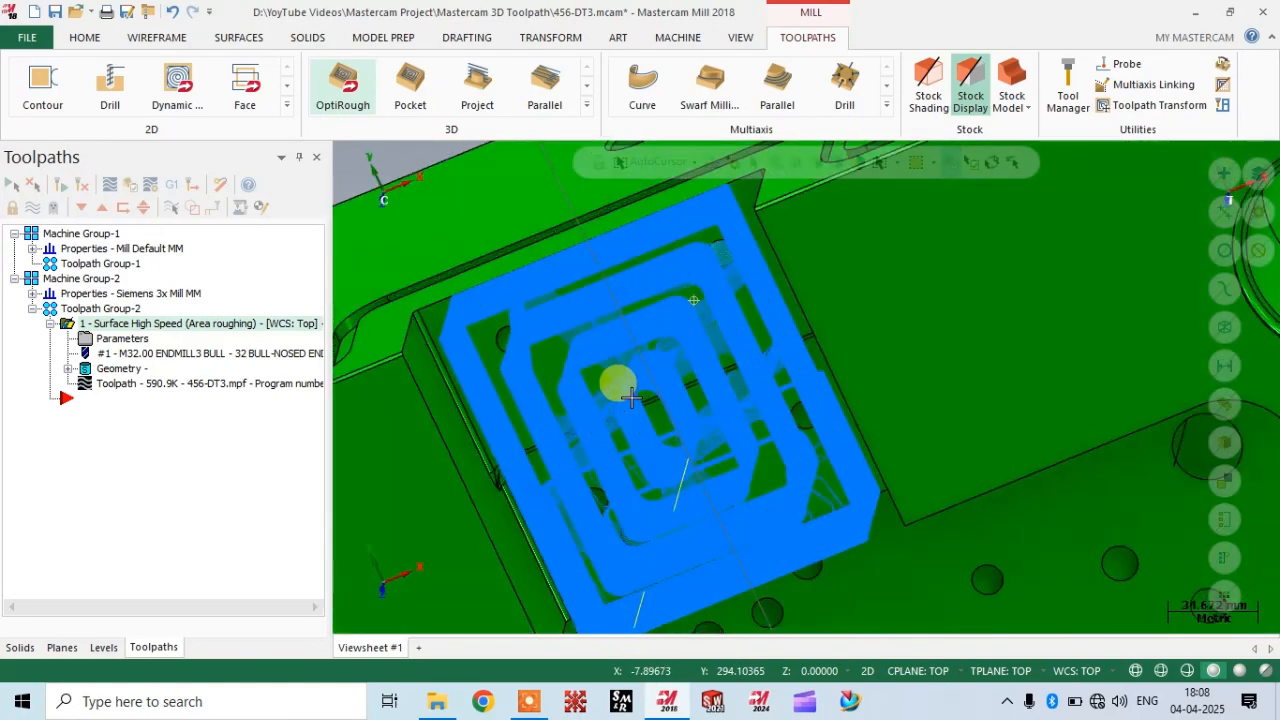
# Start a 3D Pocket roughing toolpath with all the mould block's solid faces as drive geometry, and open its containment chain selection.
pyautogui.moveTo(660, 335); pyautogui.dragTo(643, 333, button='middle')
pyautogui.moveTo(622, 331); pyautogui.dragTo(667, 321, button='middle')
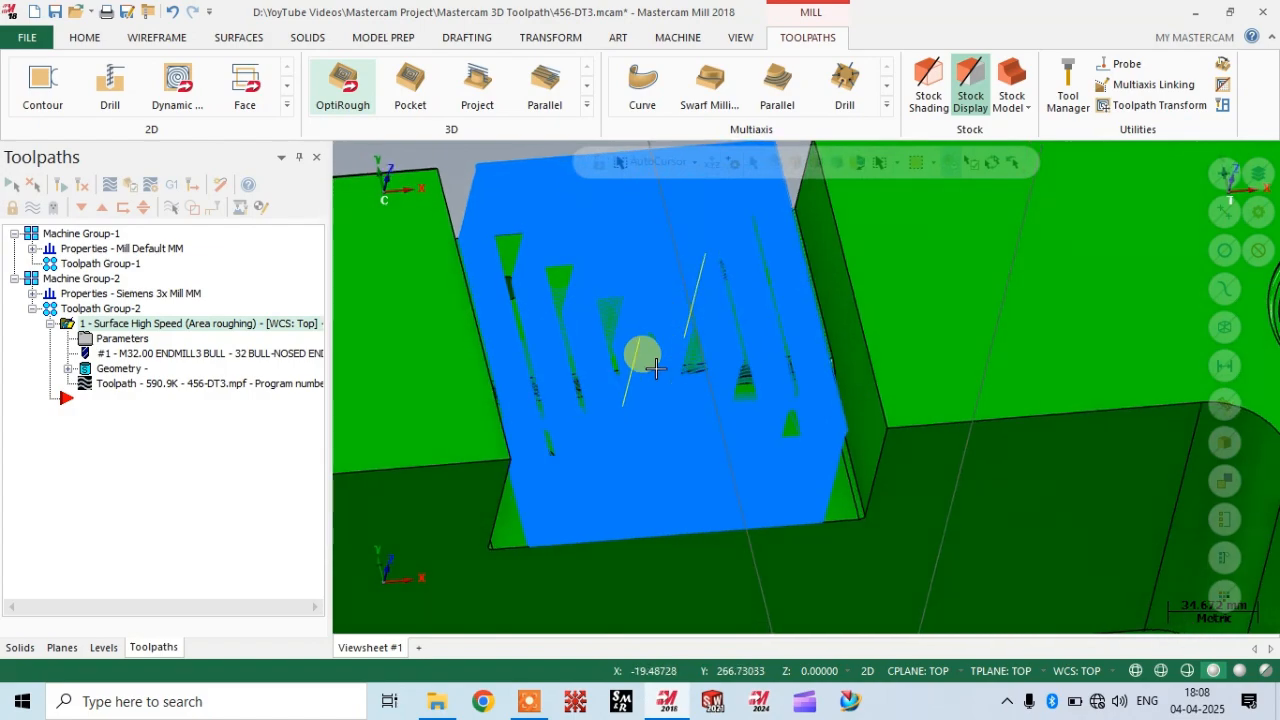
pyautogui.scroll(5, 640, 357)
pyautogui.moveTo(643, 380); pyautogui.dragTo(620, 400, button='middle')
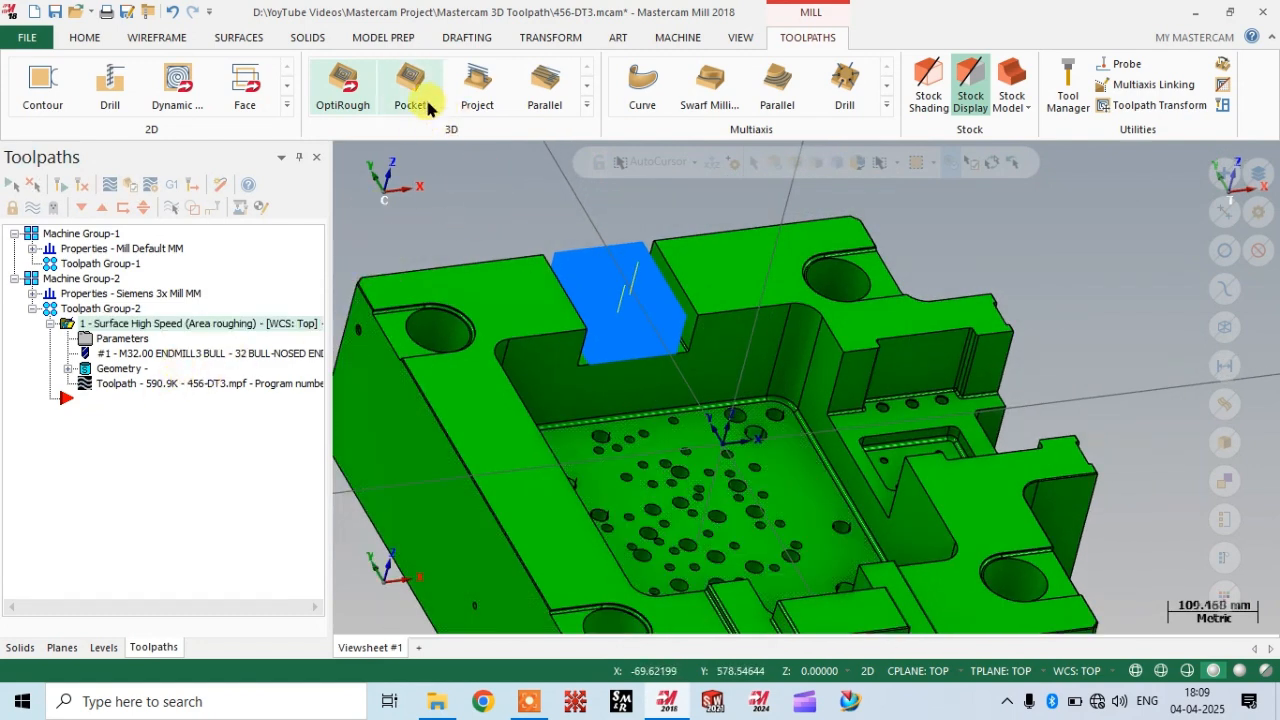
pyautogui.scroll(2, 660, 320)
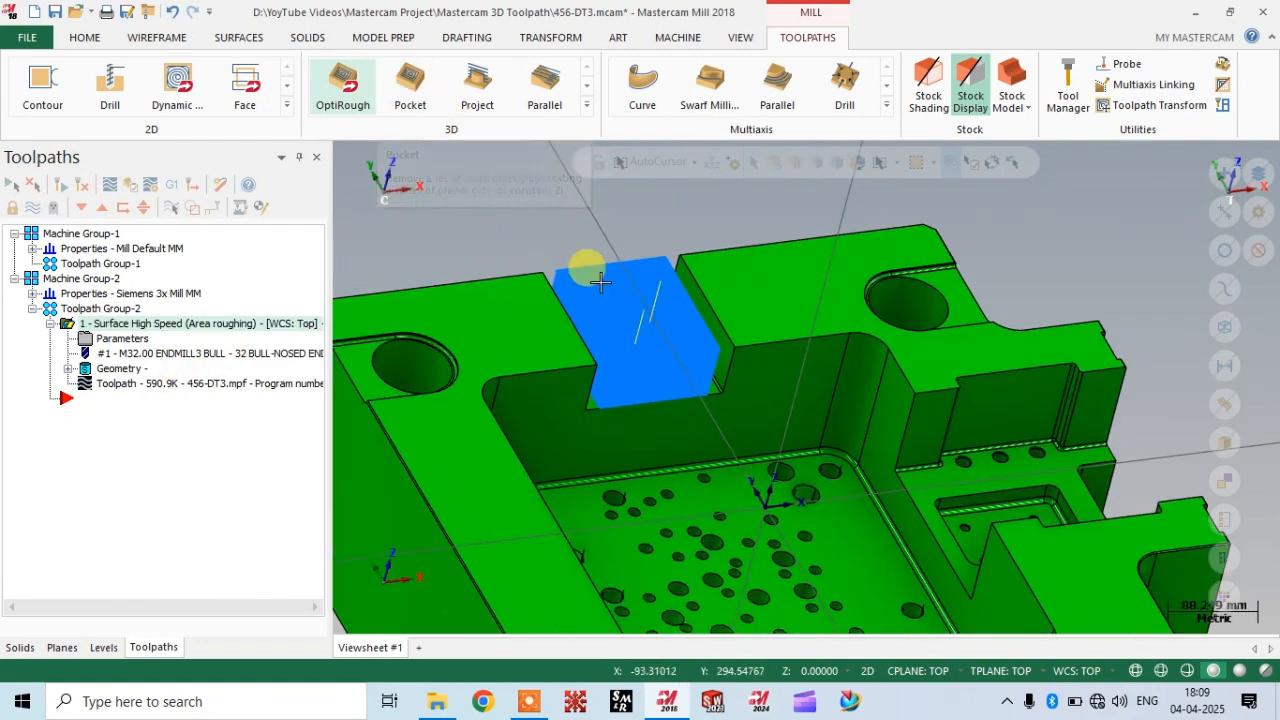
pyautogui.click(410, 85)
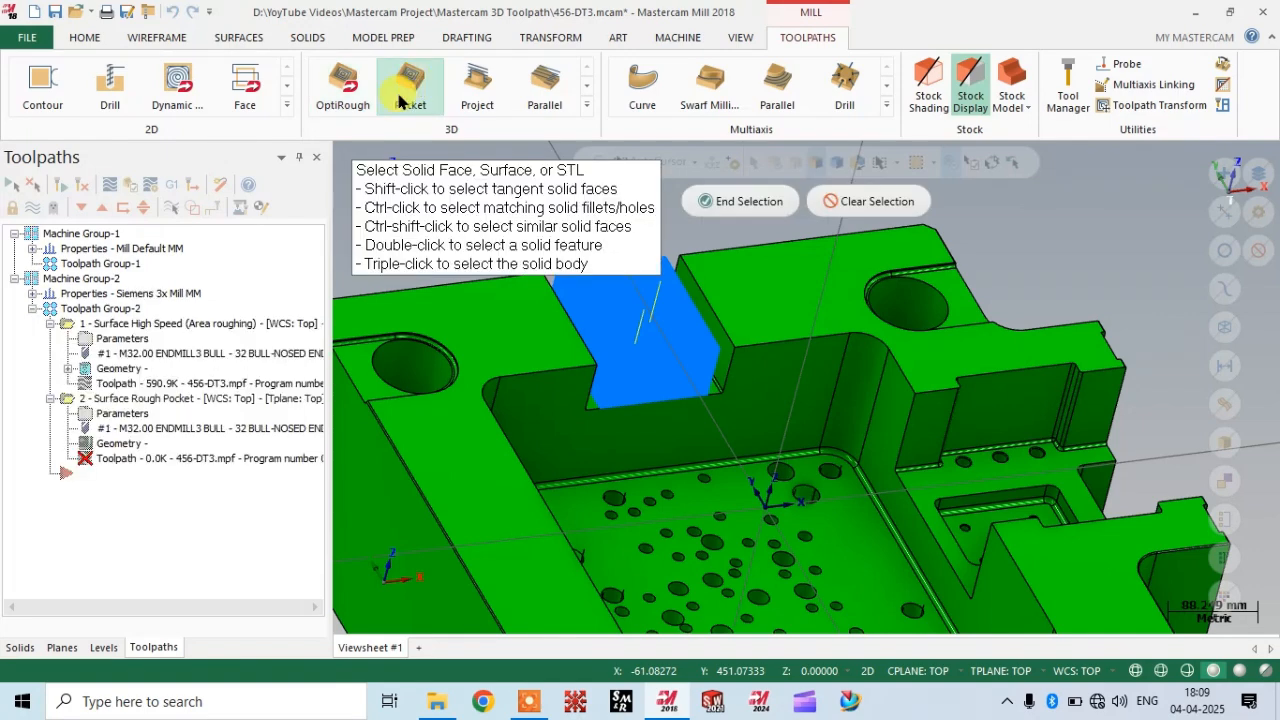
pyautogui.scroll(-2, 839, 485)
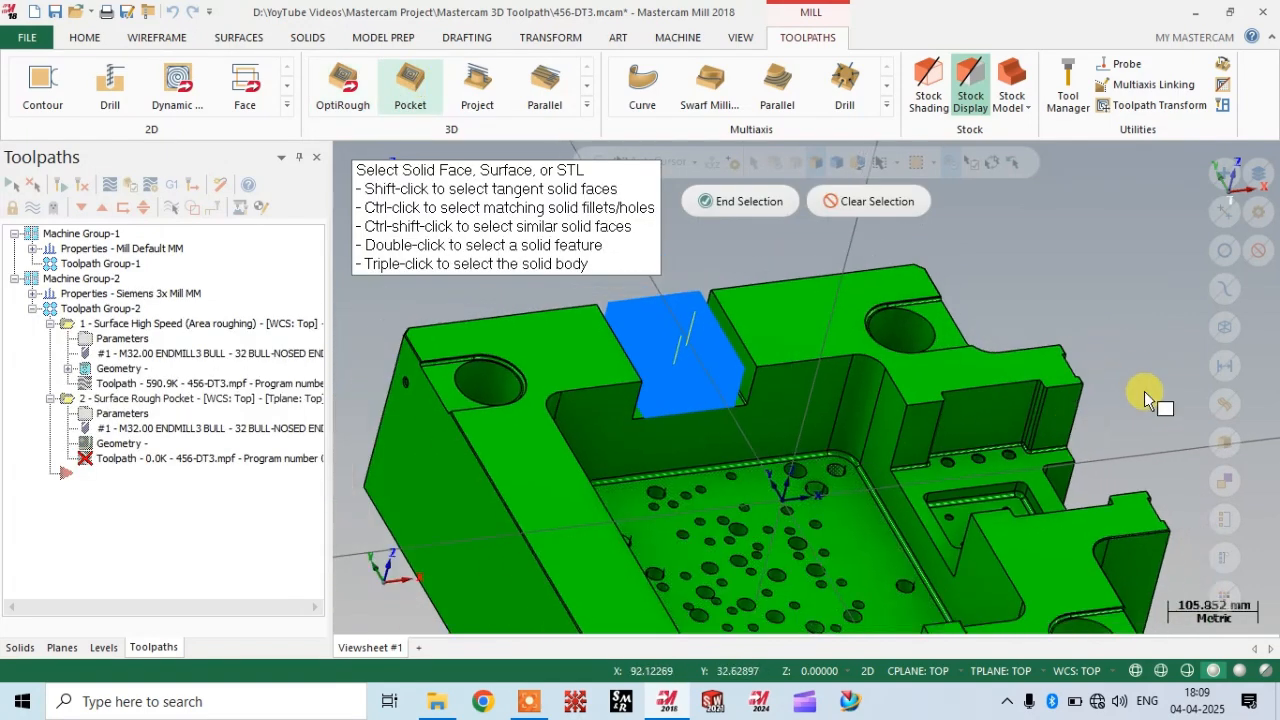
pyautogui.click(1221, 442)
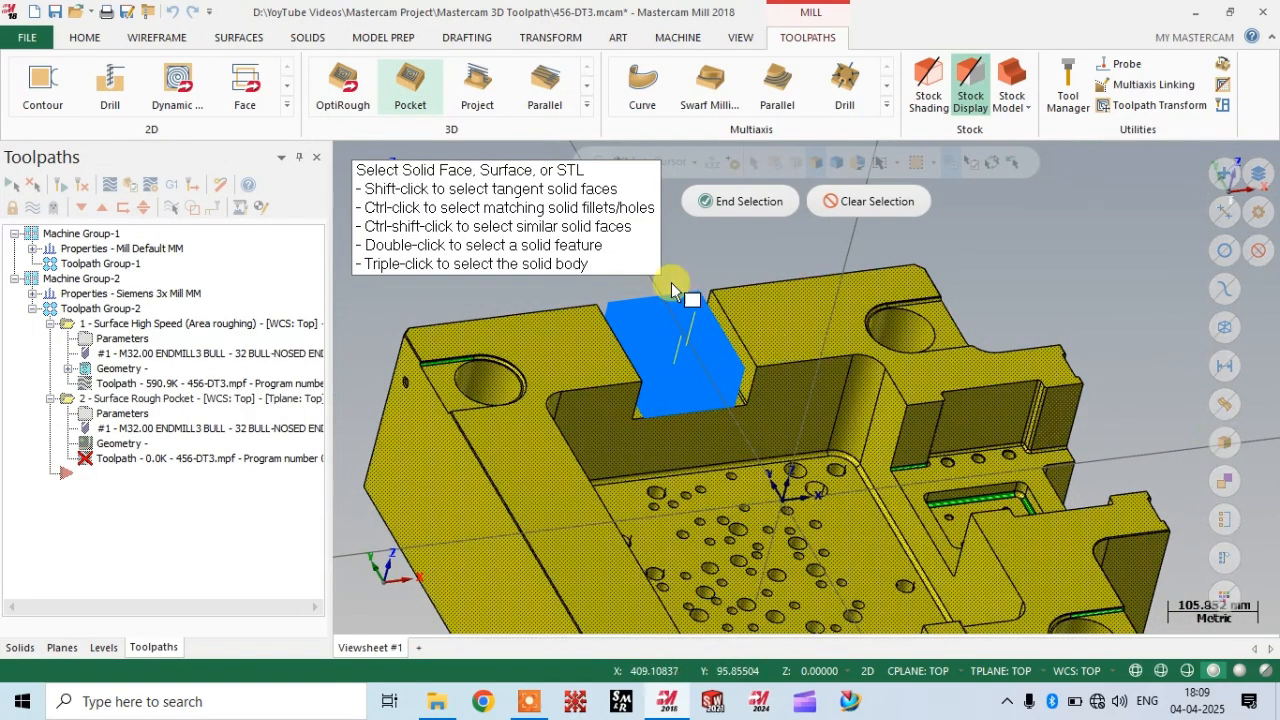
pyautogui.click(733, 193)
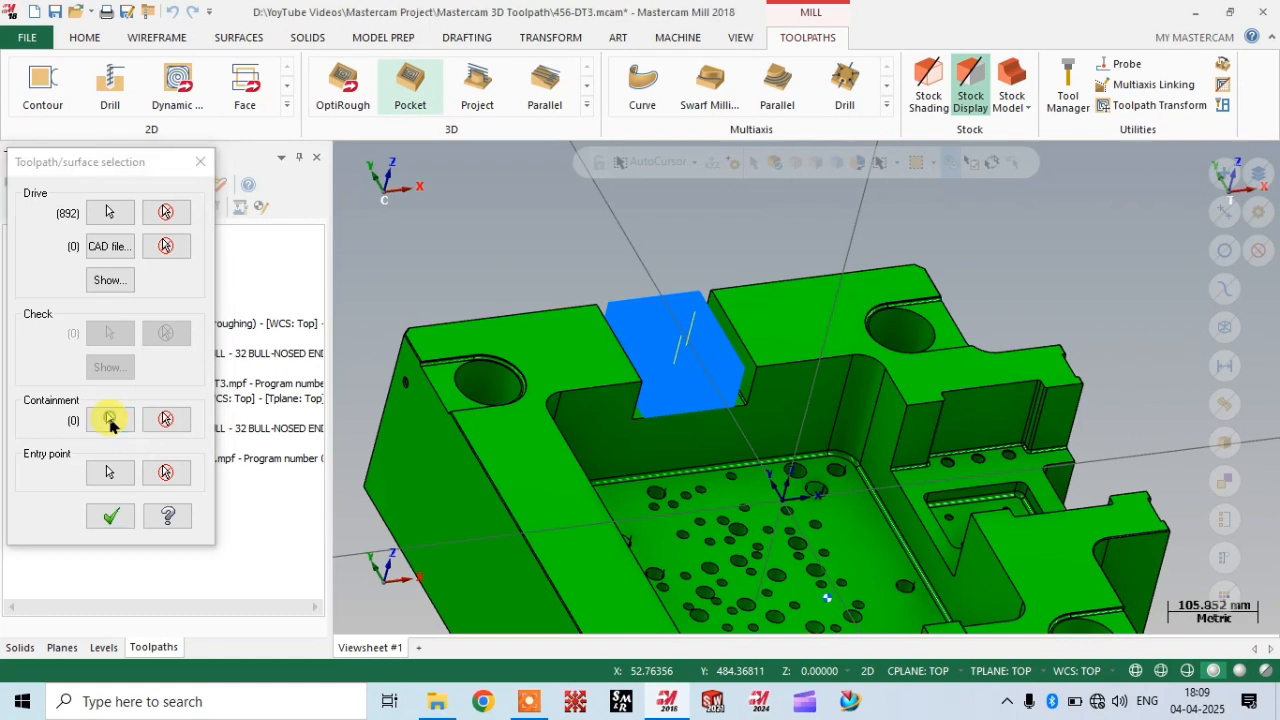
pyautogui.click(110, 420)
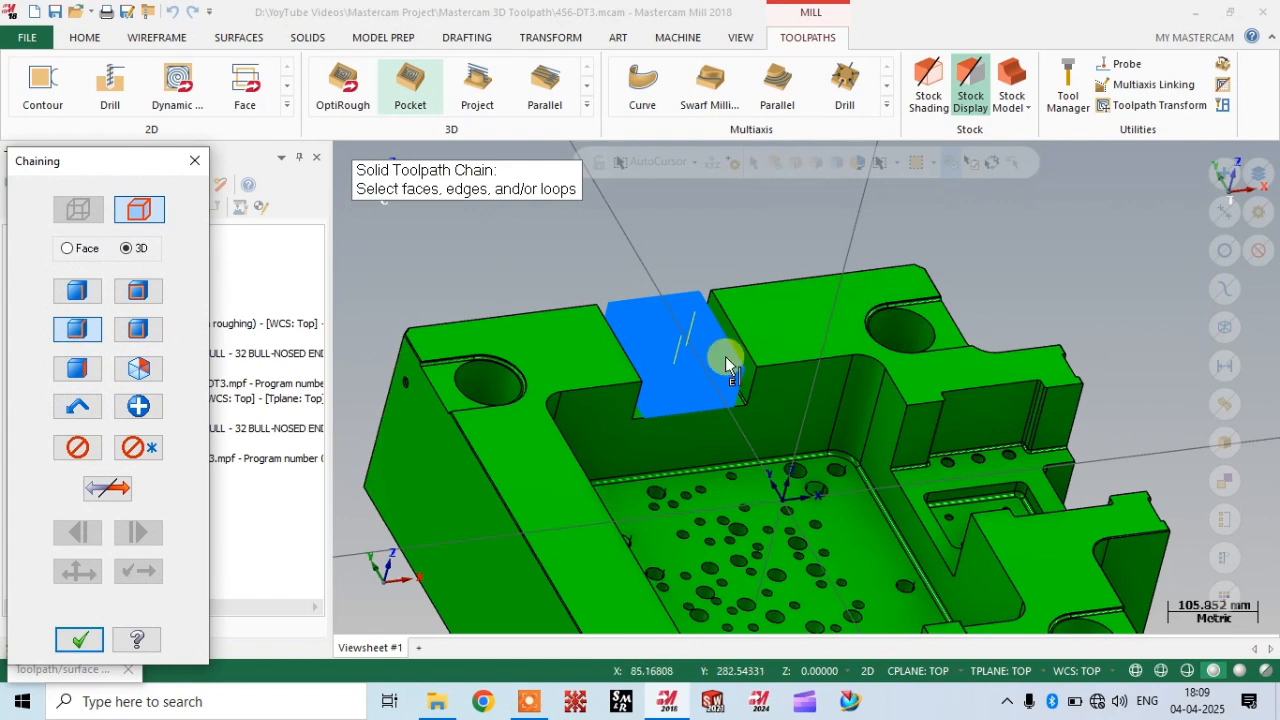
pyautogui.scroll(5, 763, 377)
pyautogui.click(764, 371)
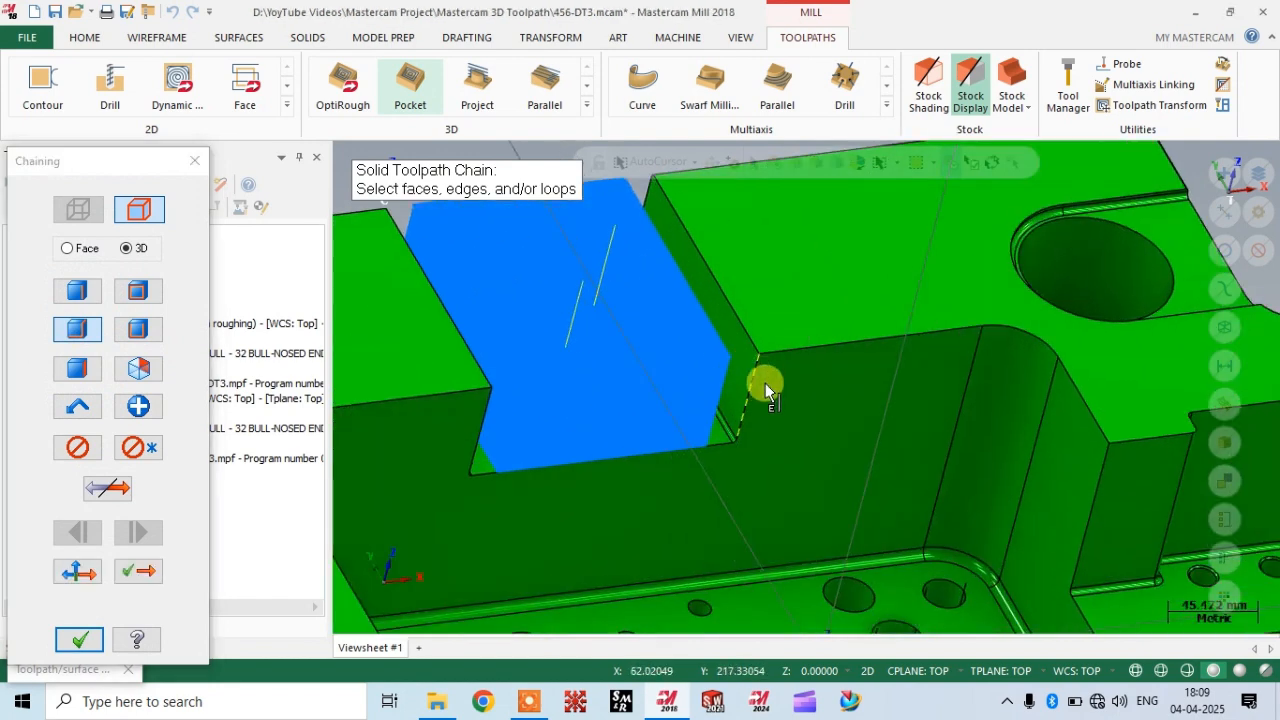
pyautogui.click(155, 572)
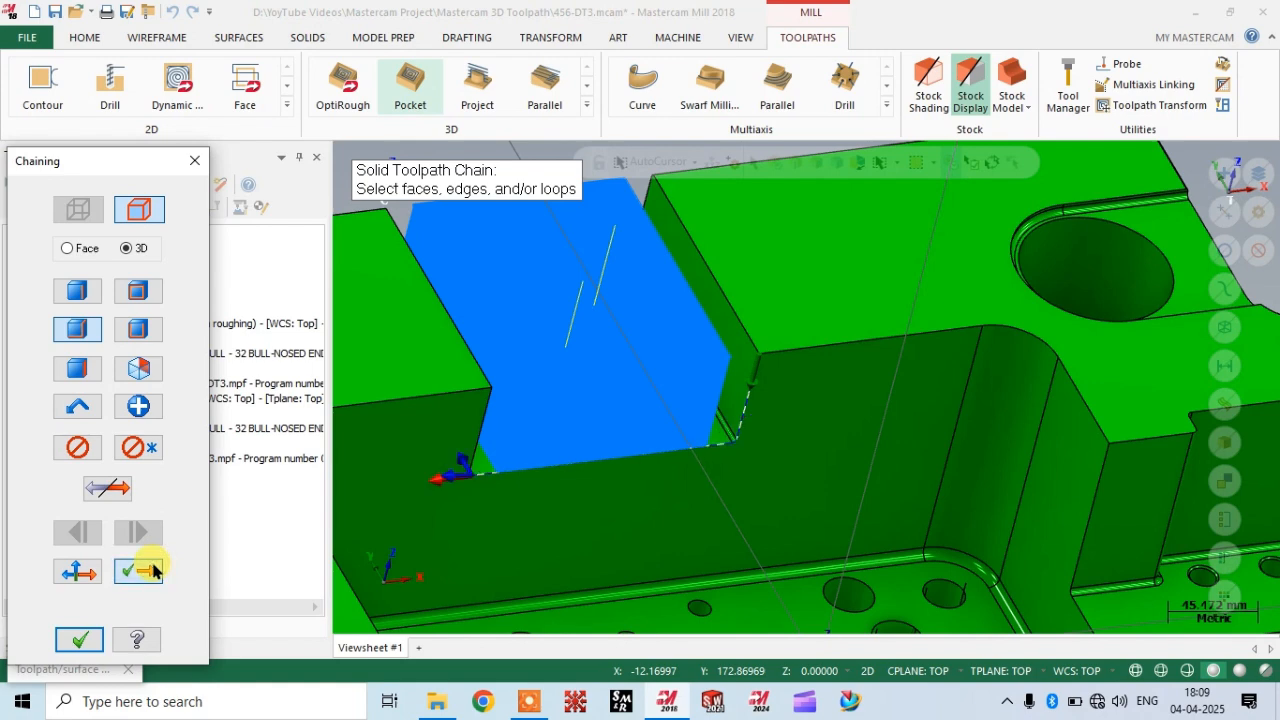
pyautogui.click(155, 572)
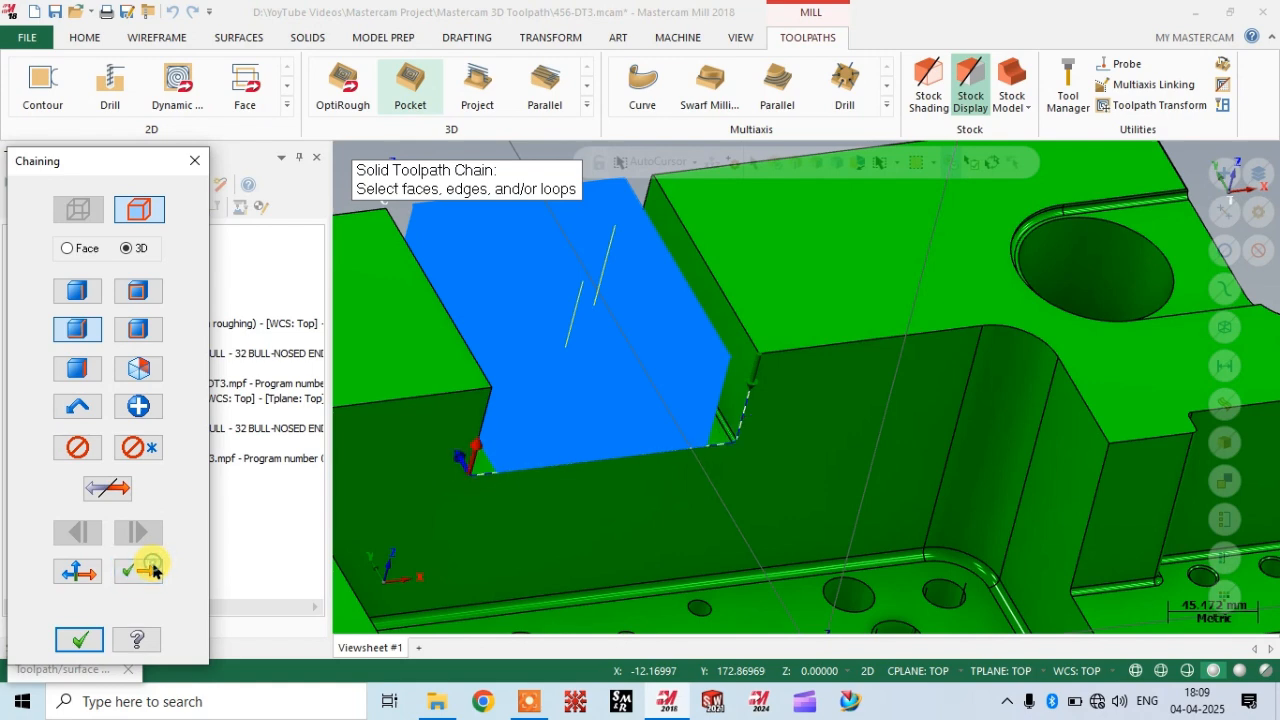
pyautogui.click(155, 571)
pyautogui.click(155, 571)
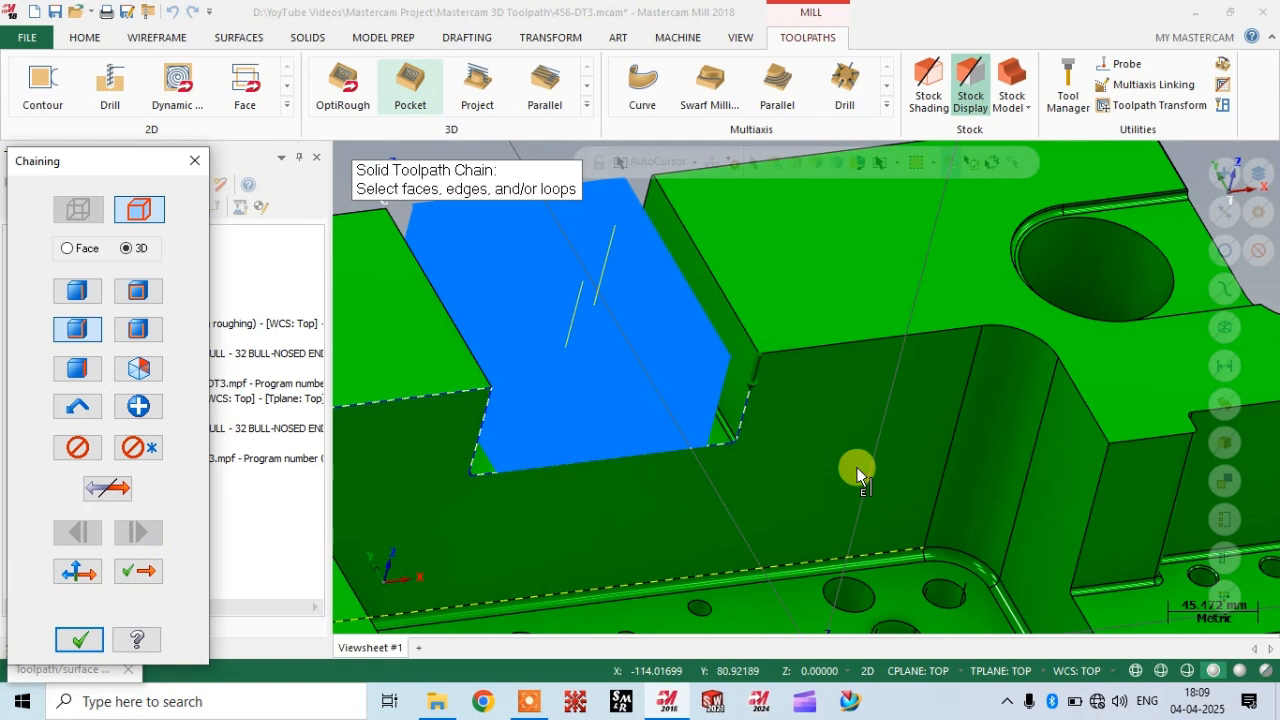
pyautogui.scroll(-2, 857, 470)
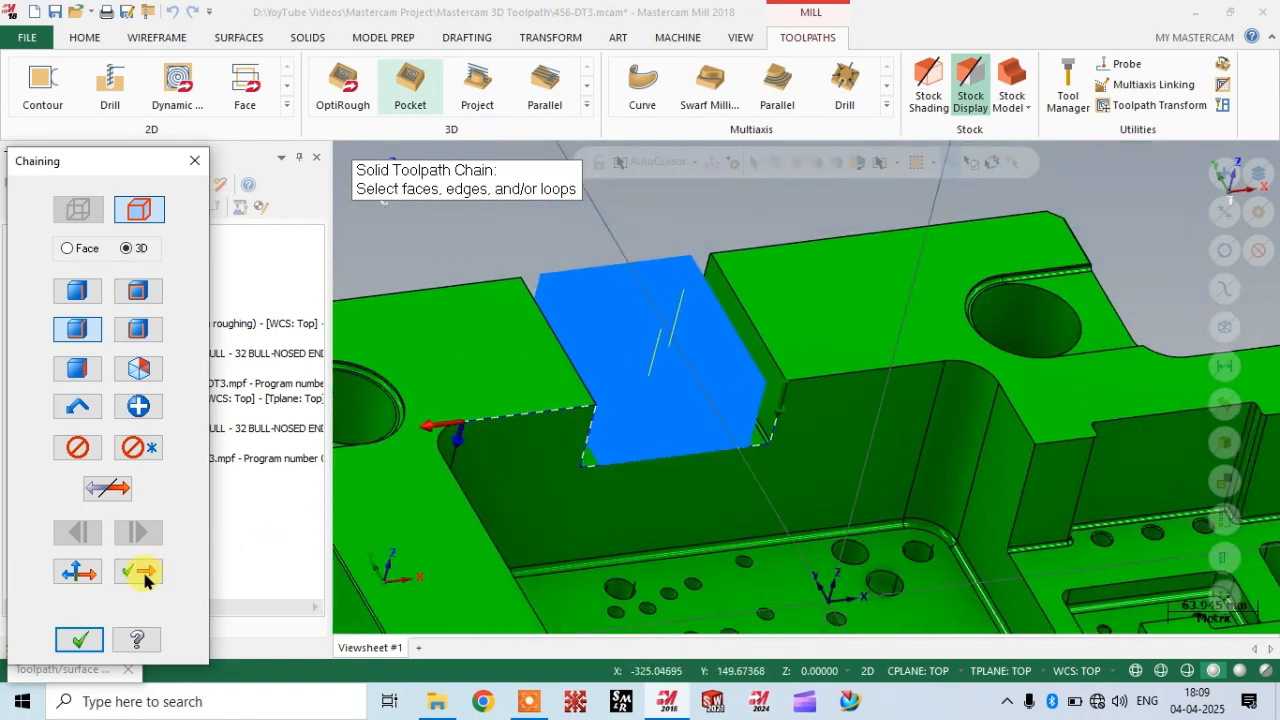
pyautogui.click(79, 575)
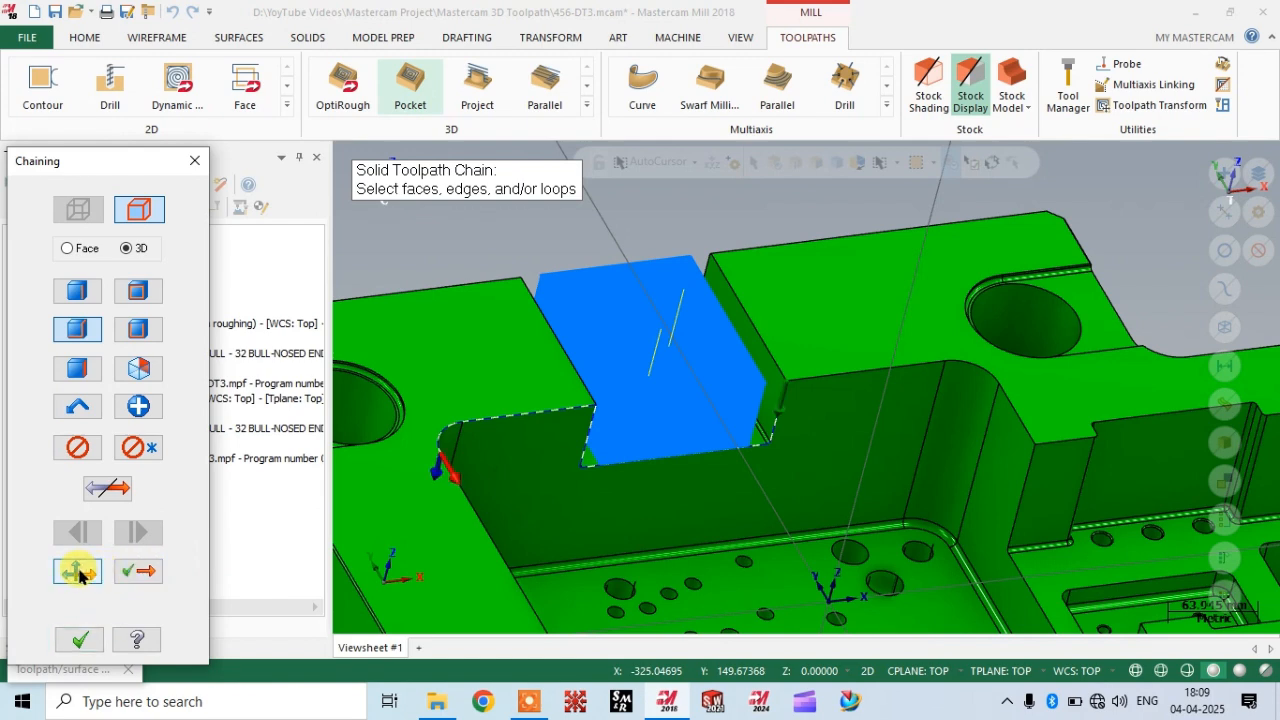
pyautogui.click(137, 447)
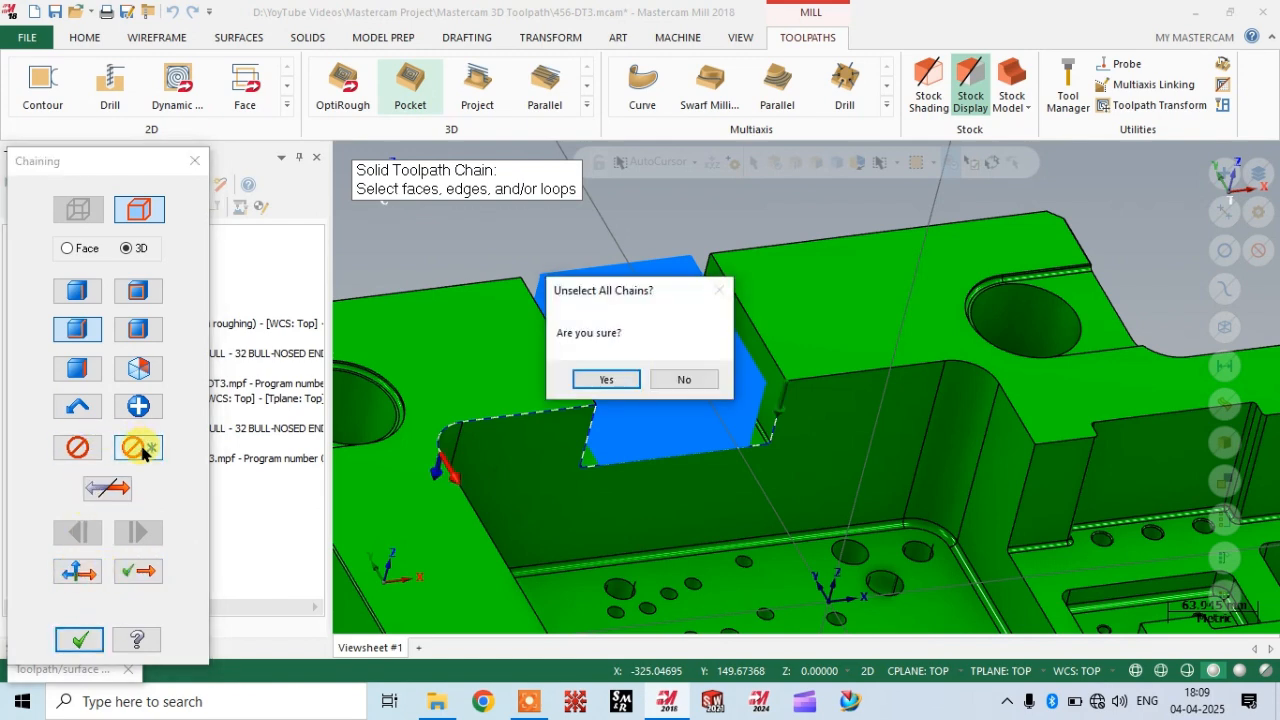
pyautogui.click(622, 378)
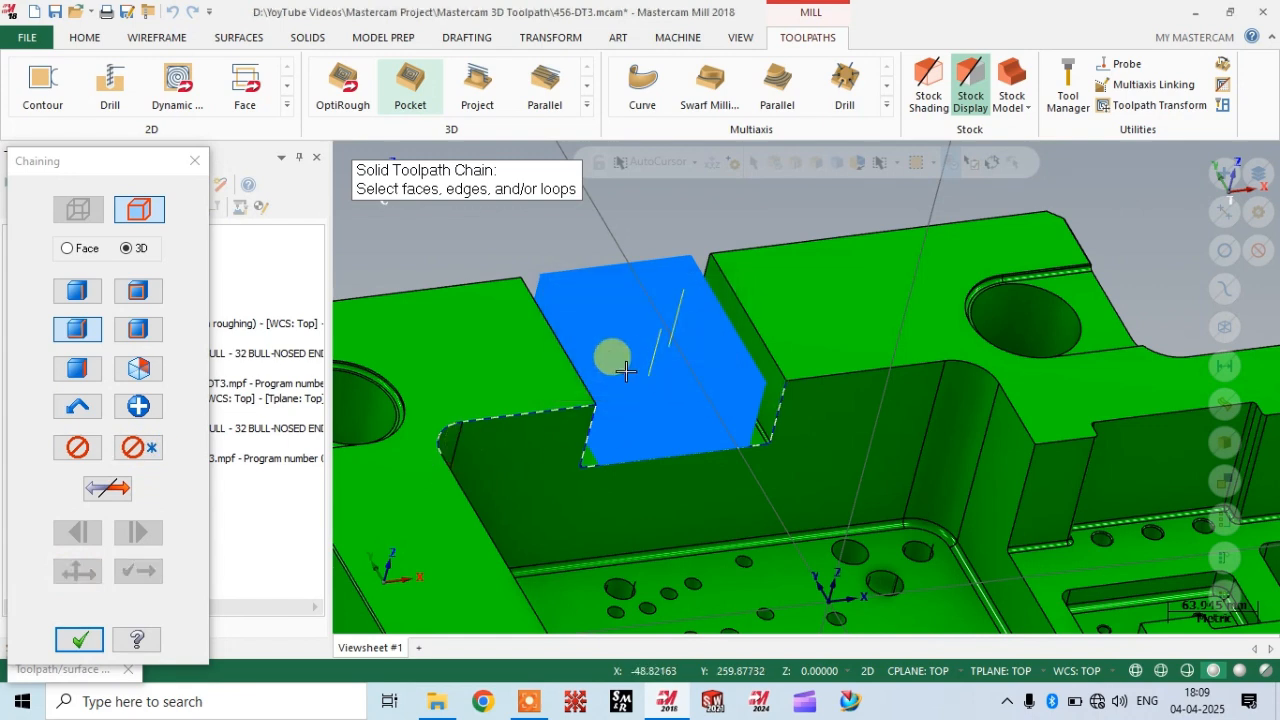
pyautogui.click(76, 449)
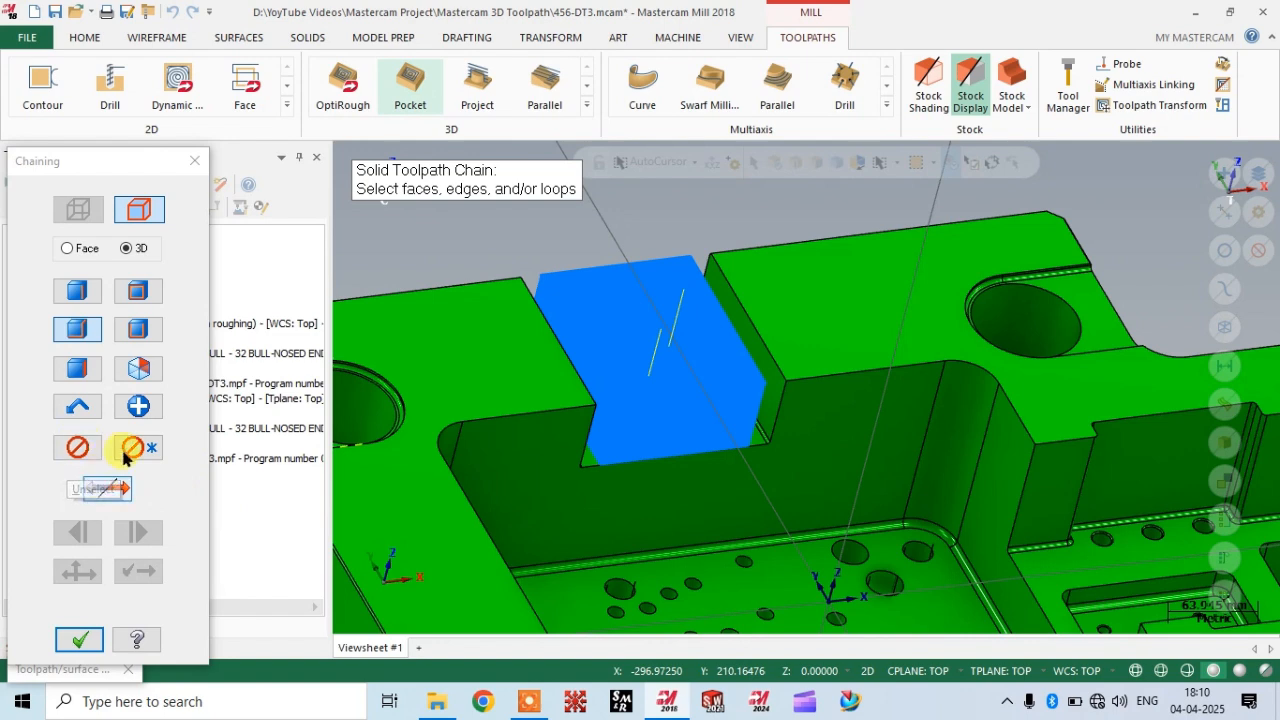
# Chain the solid edges around the rear notch as the containment boundary and accept the toolpath geometry selection.
pyautogui.click(786, 396)
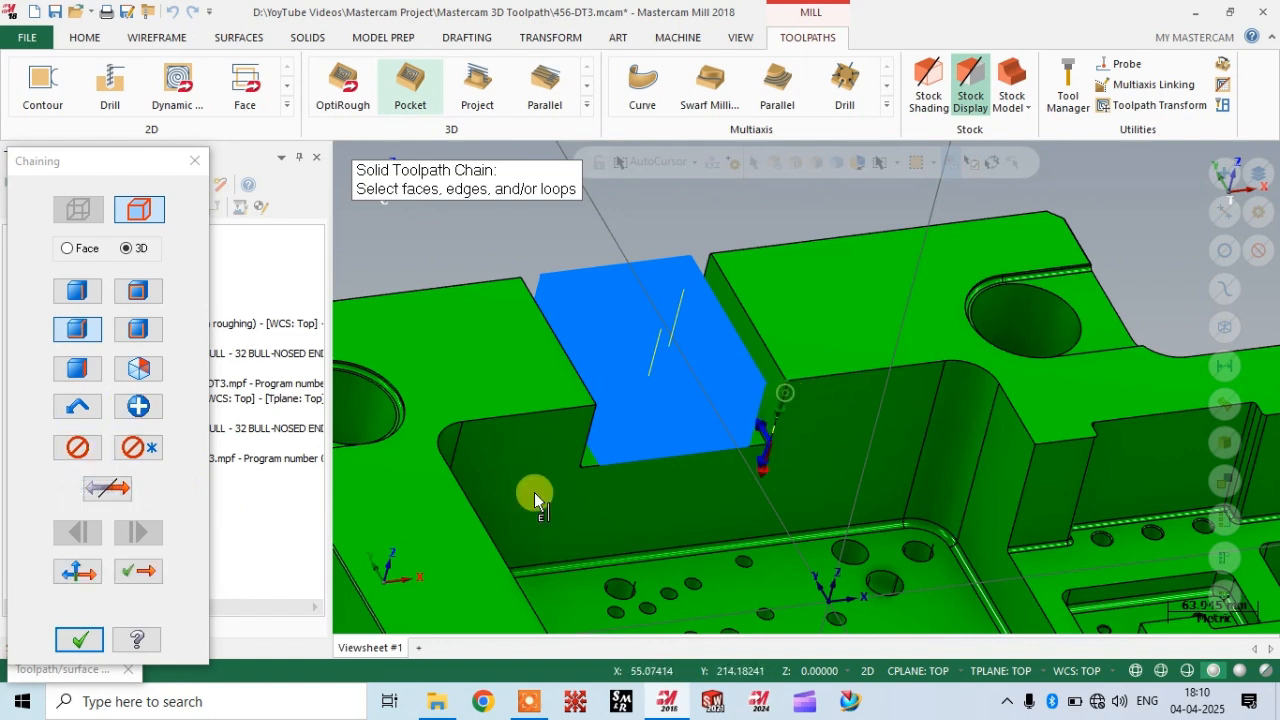
pyautogui.click(148, 572)
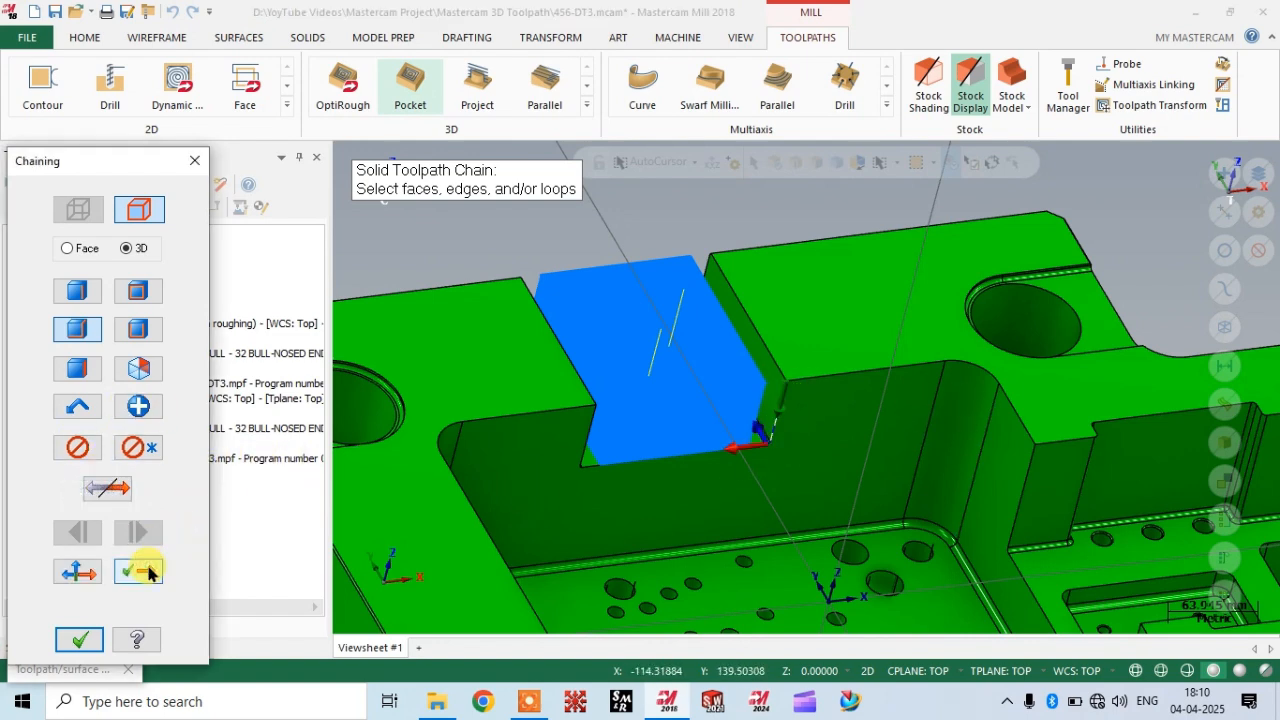
pyautogui.click(148, 572)
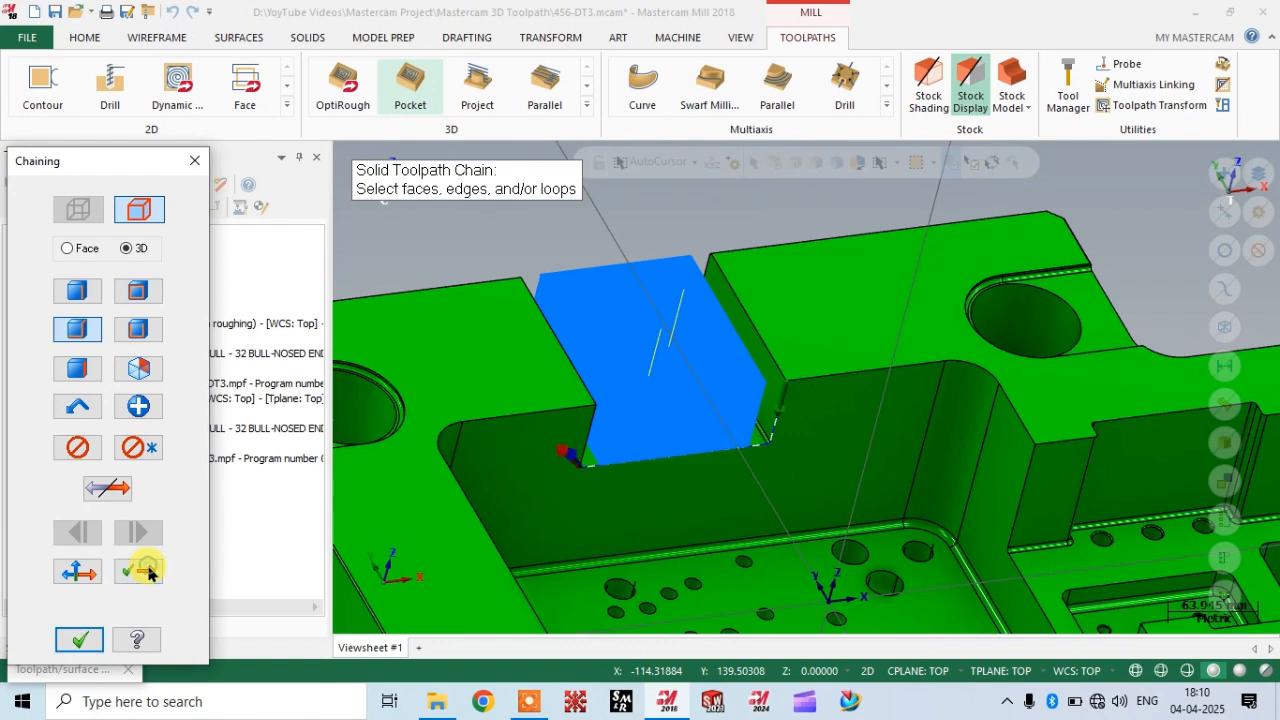
pyautogui.click(148, 572)
pyautogui.click(148, 572)
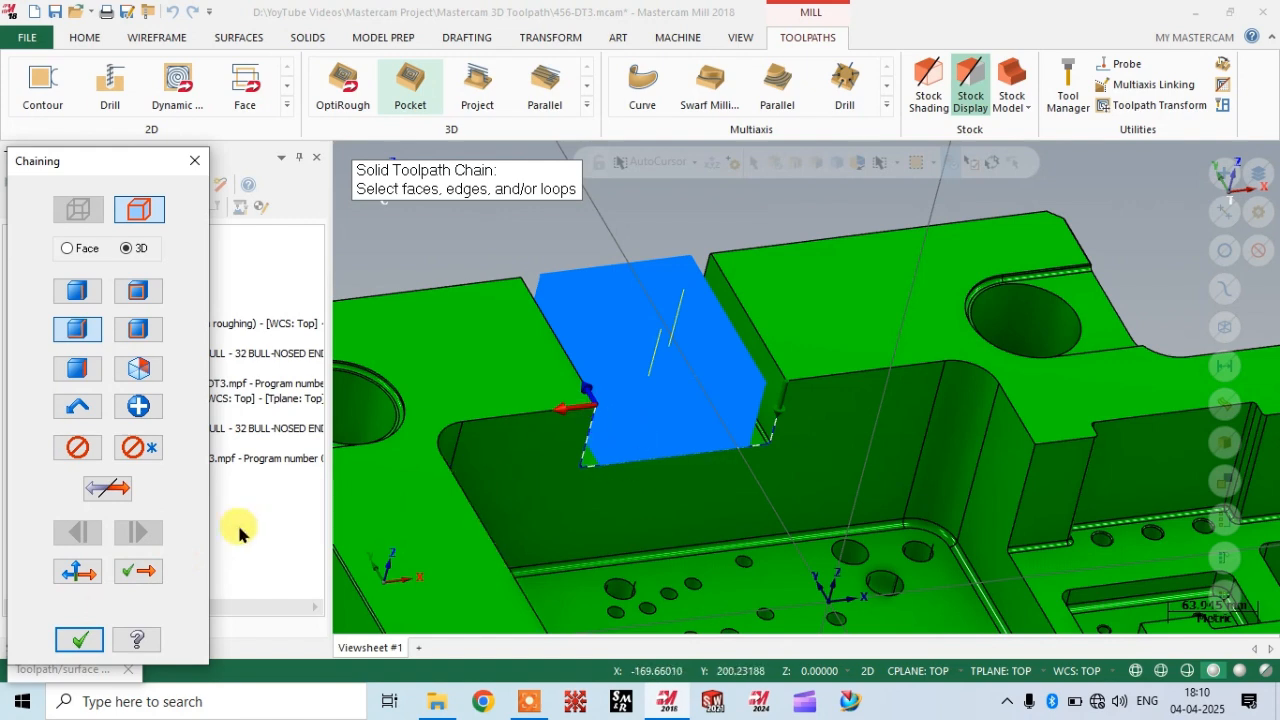
pyautogui.click(78, 571)
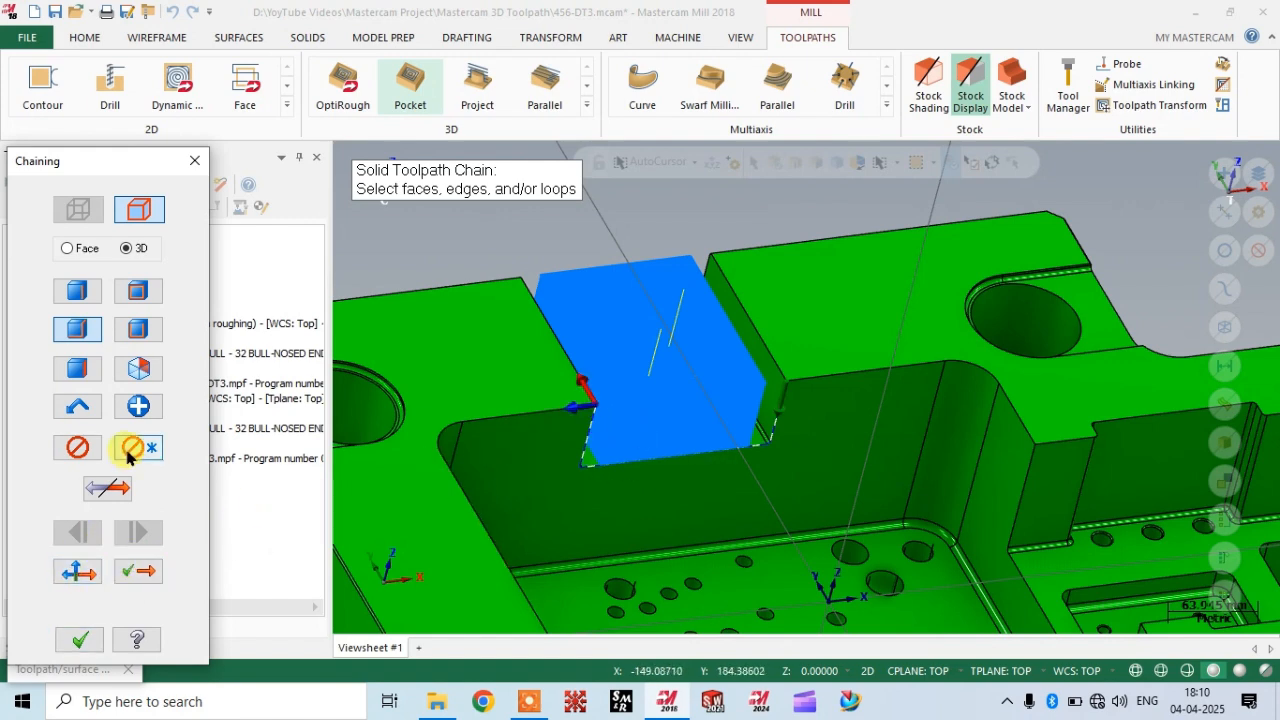
pyautogui.click(140, 572)
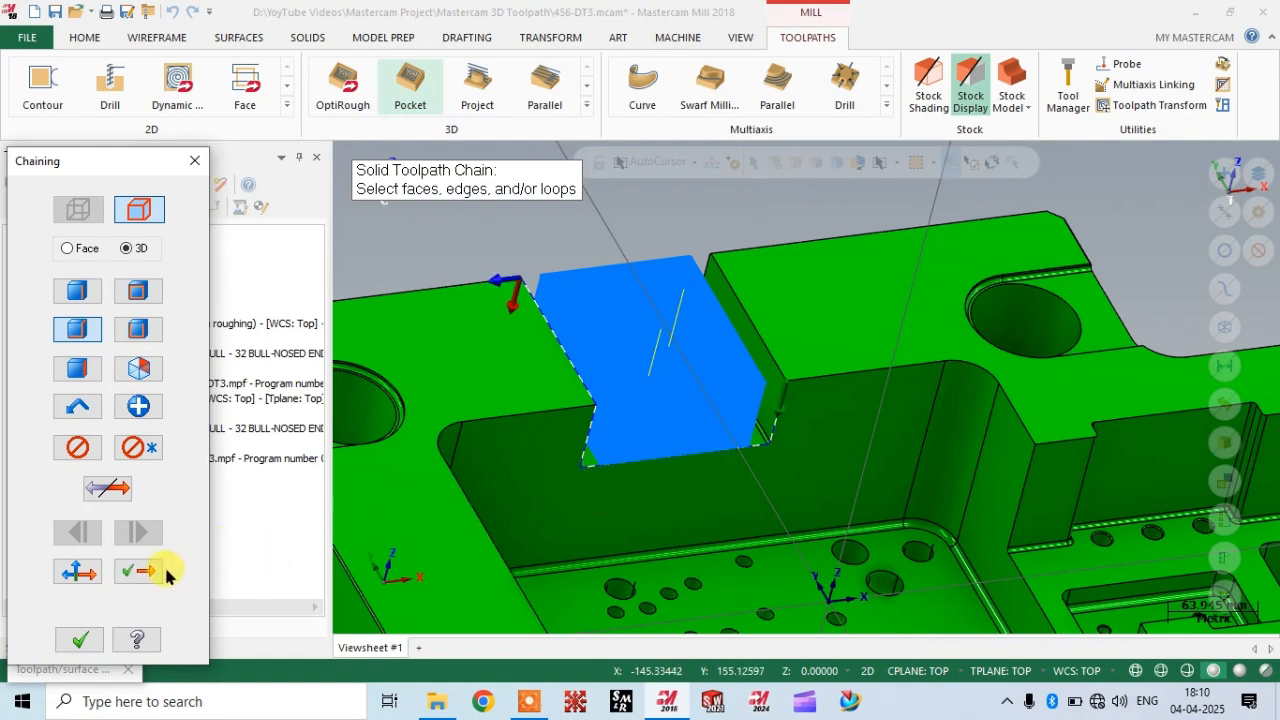
pyautogui.click(142, 572)
pyautogui.click(142, 572)
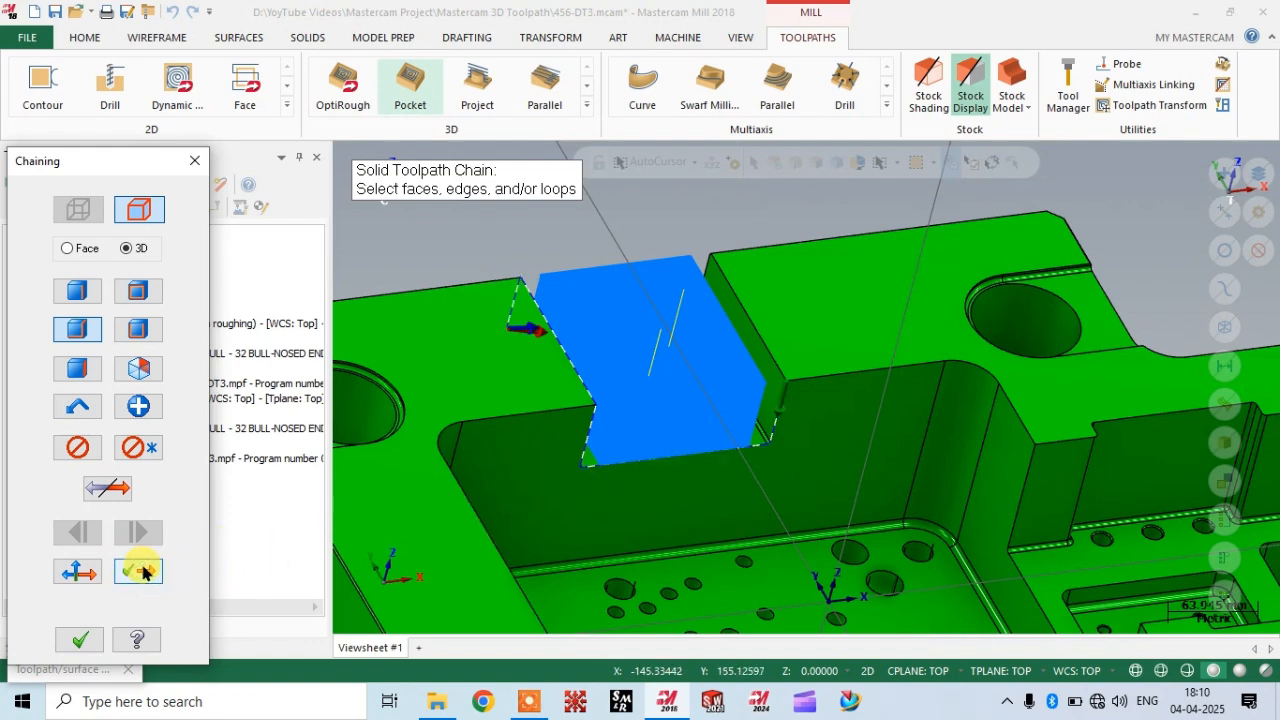
pyautogui.click(142, 572)
pyautogui.click(142, 572)
pyautogui.click(146, 572)
pyautogui.click(146, 572)
pyautogui.click(146, 572)
pyautogui.click(142, 572)
pyautogui.click(142, 572)
pyautogui.click(142, 572)
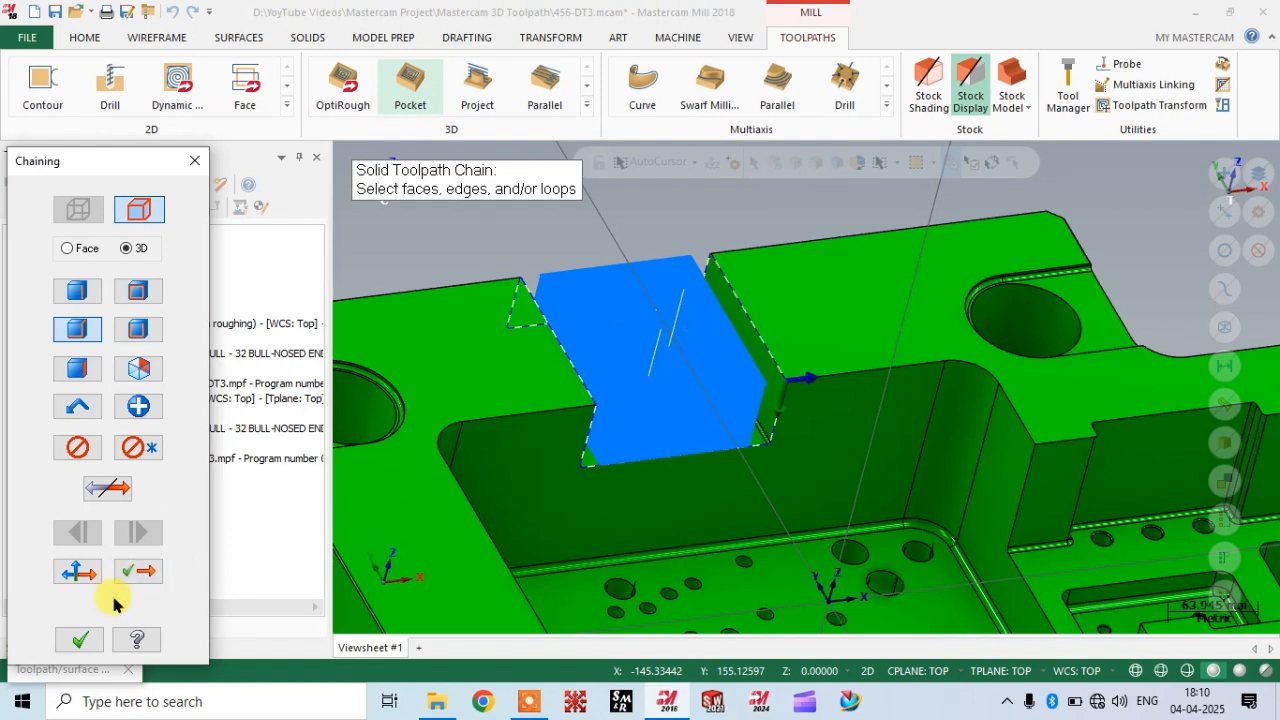
pyautogui.click(76, 640)
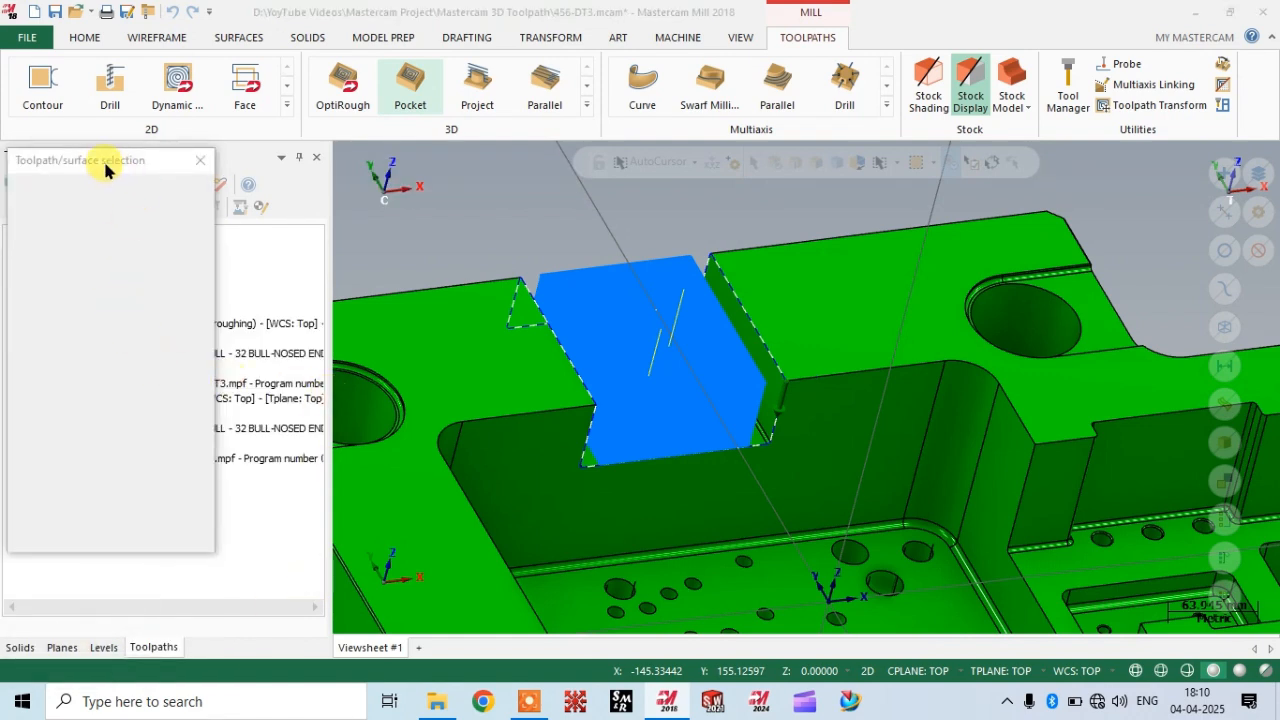
pyautogui.moveTo(137, 160)
pyautogui.mouseDown()
pyautogui.moveTo(217, 149)
pyautogui.moveTo(289, 118)
pyautogui.mouseUp()
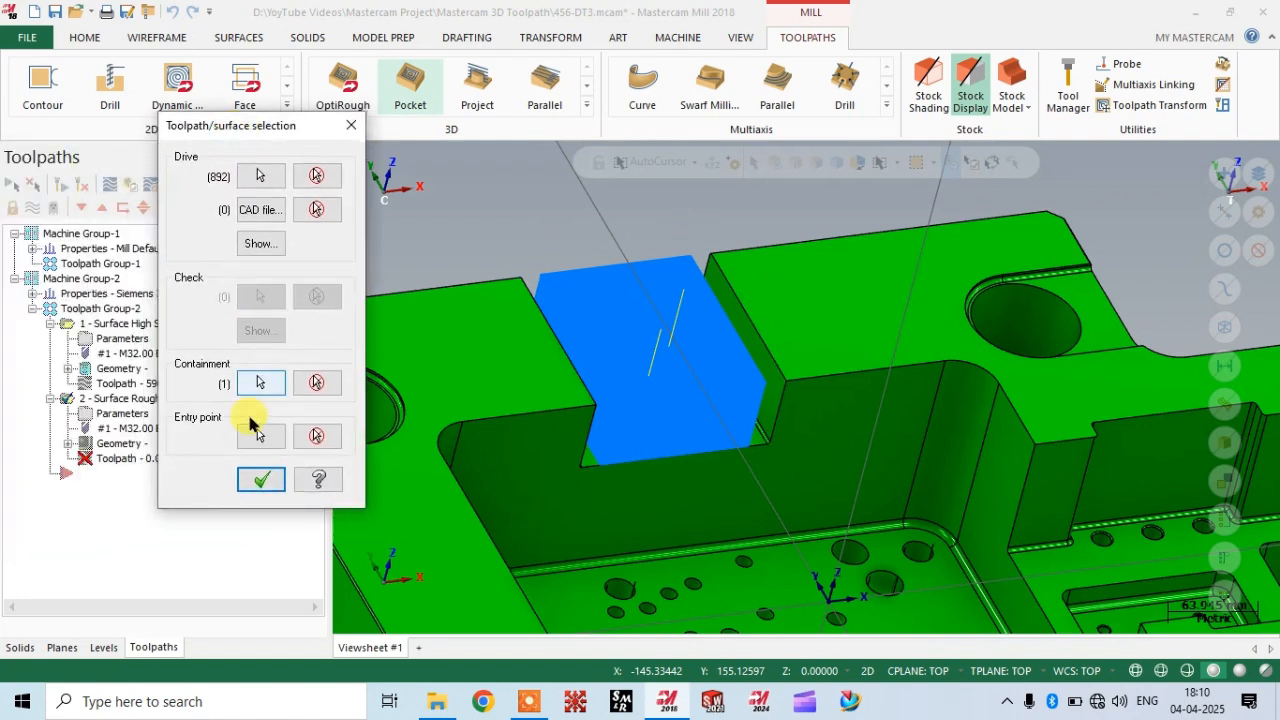
pyautogui.click(261, 480)
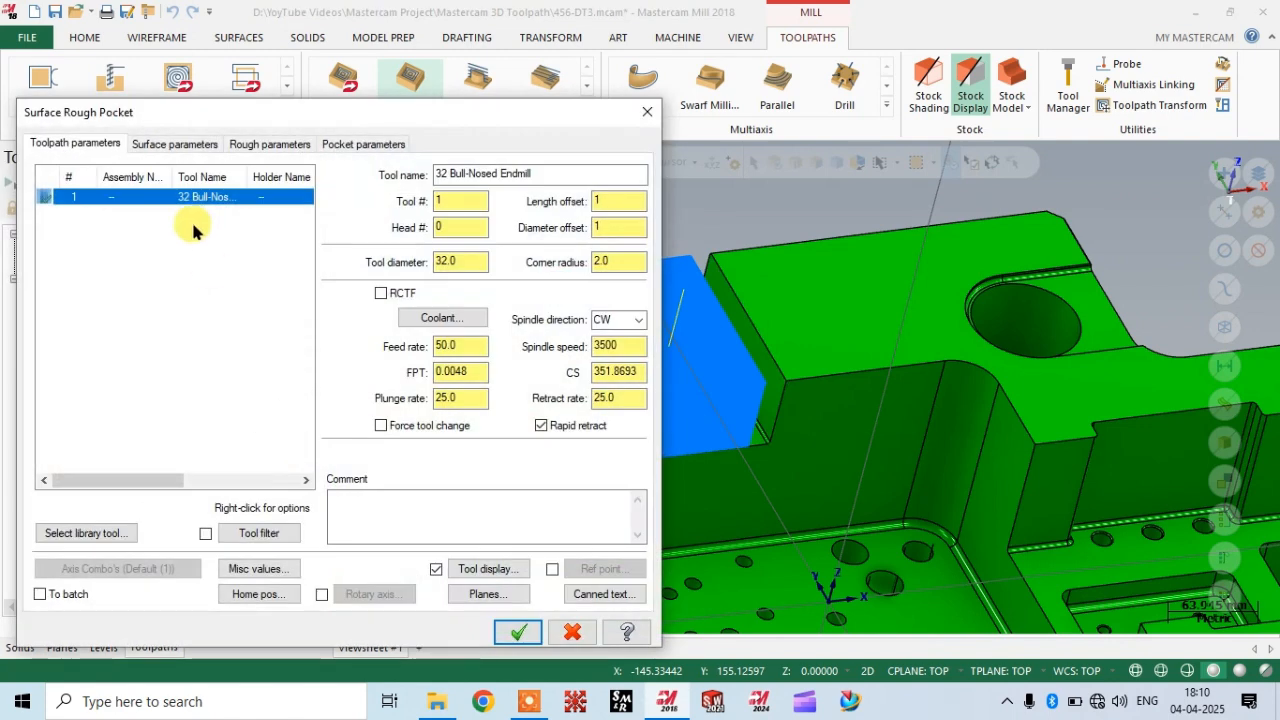
# Review the pocket toolpath's tool parameters and check its working coordinate system, tool plane and construction plane.
pyautogui.click(155, 146)
pyautogui.click(100, 143)
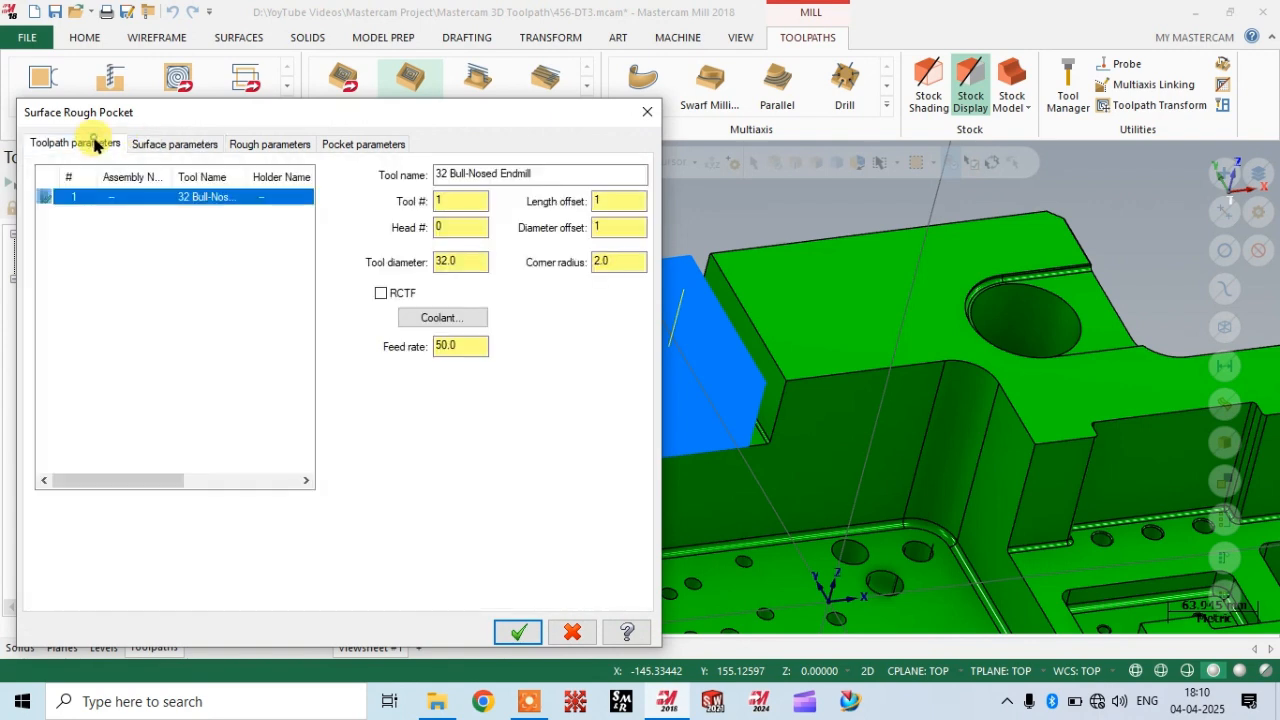
pyautogui.moveTo(340, 112); pyautogui.dragTo(336, 64)
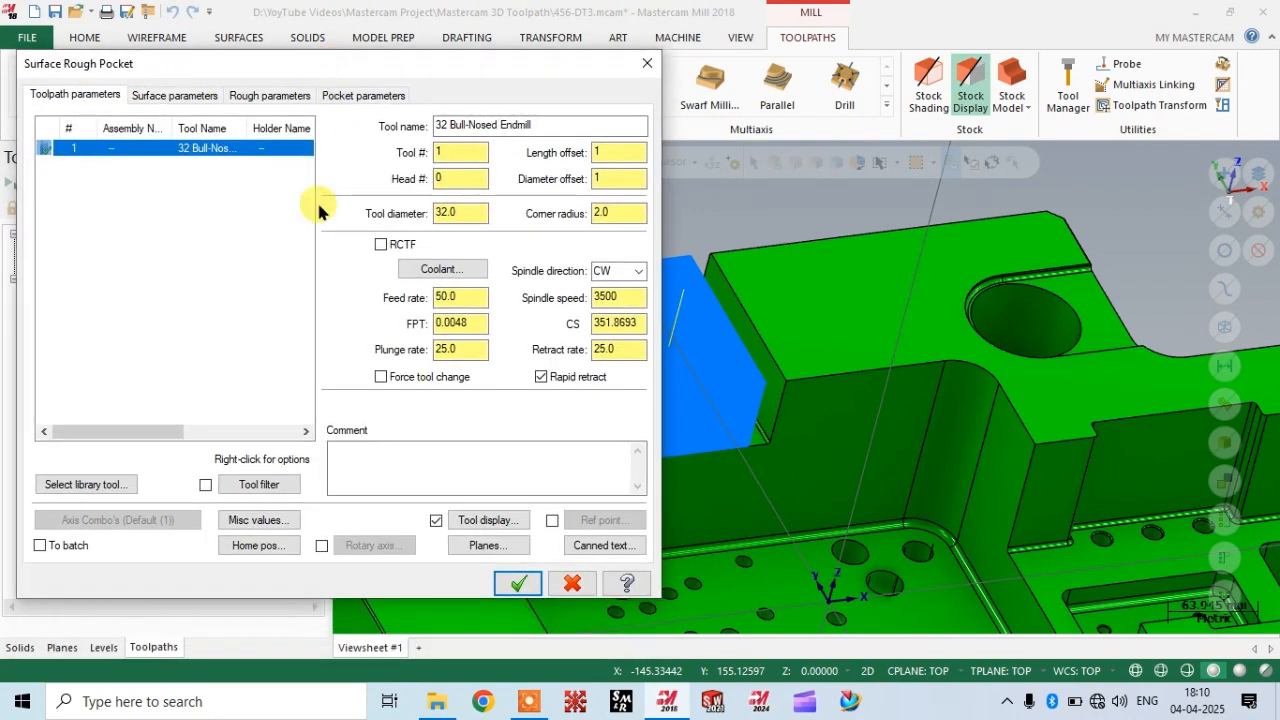
pyautogui.click(468, 548)
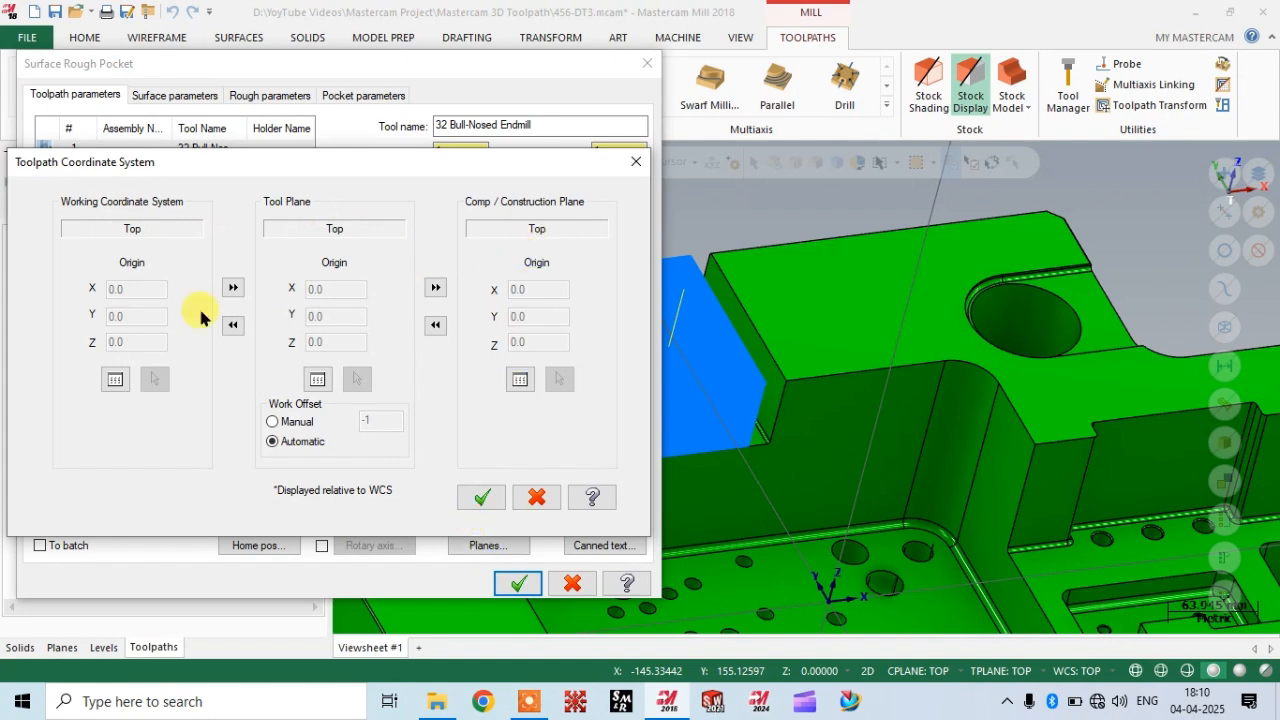
pyautogui.click(481, 498)
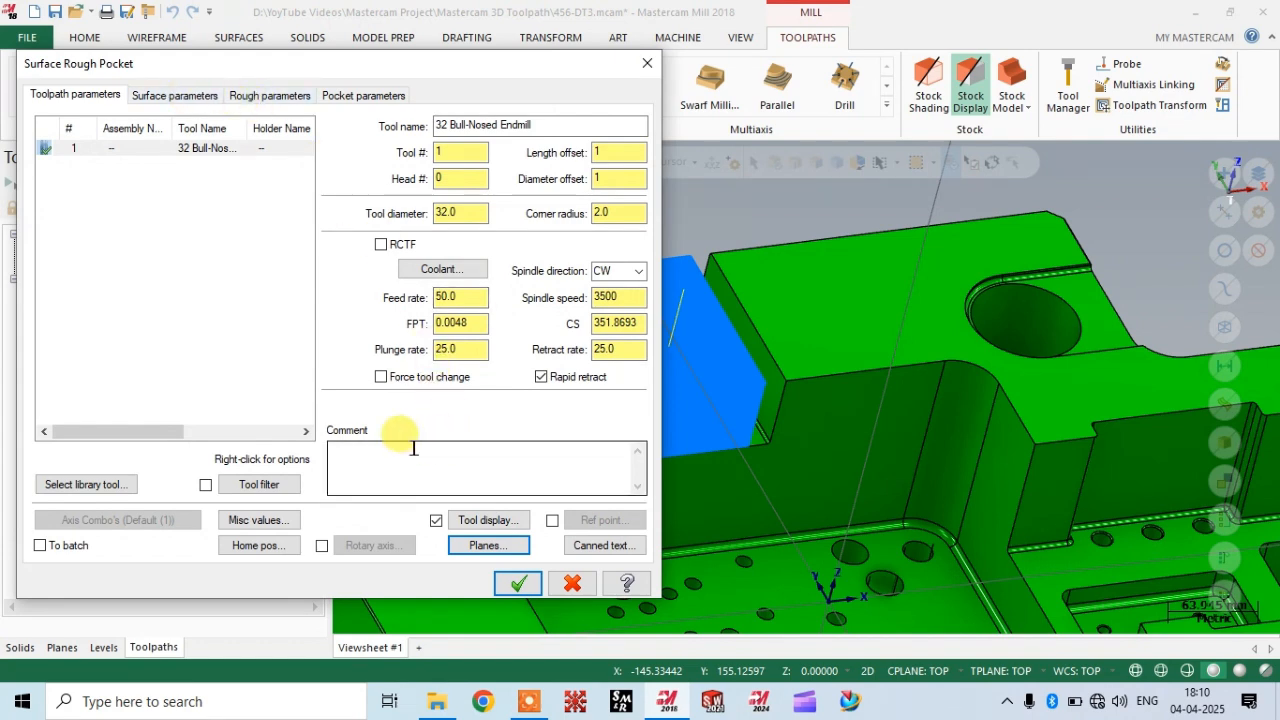
# Set the pocket toolpath's incremental retract to 10 mm and the stock to leave on drive surfaces to 0.5 mm.
pyautogui.click(173, 96)
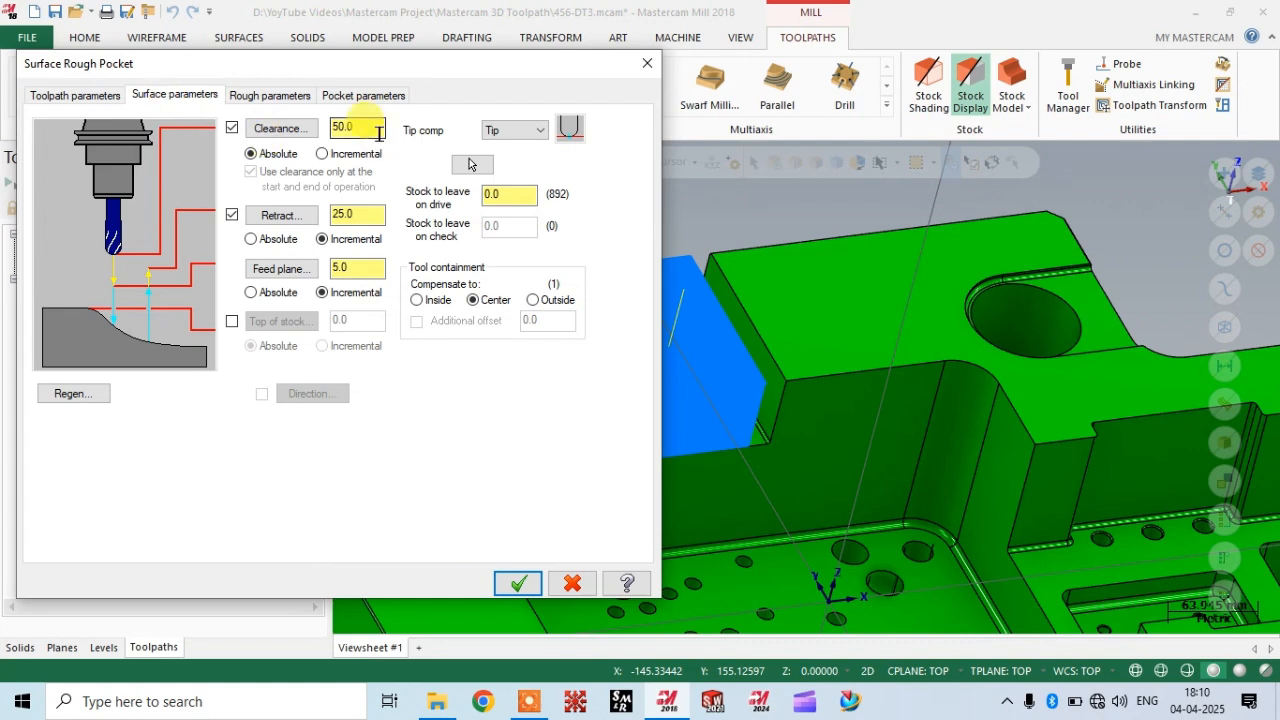
pyautogui.moveTo(352, 128); pyautogui.dragTo(305, 112)
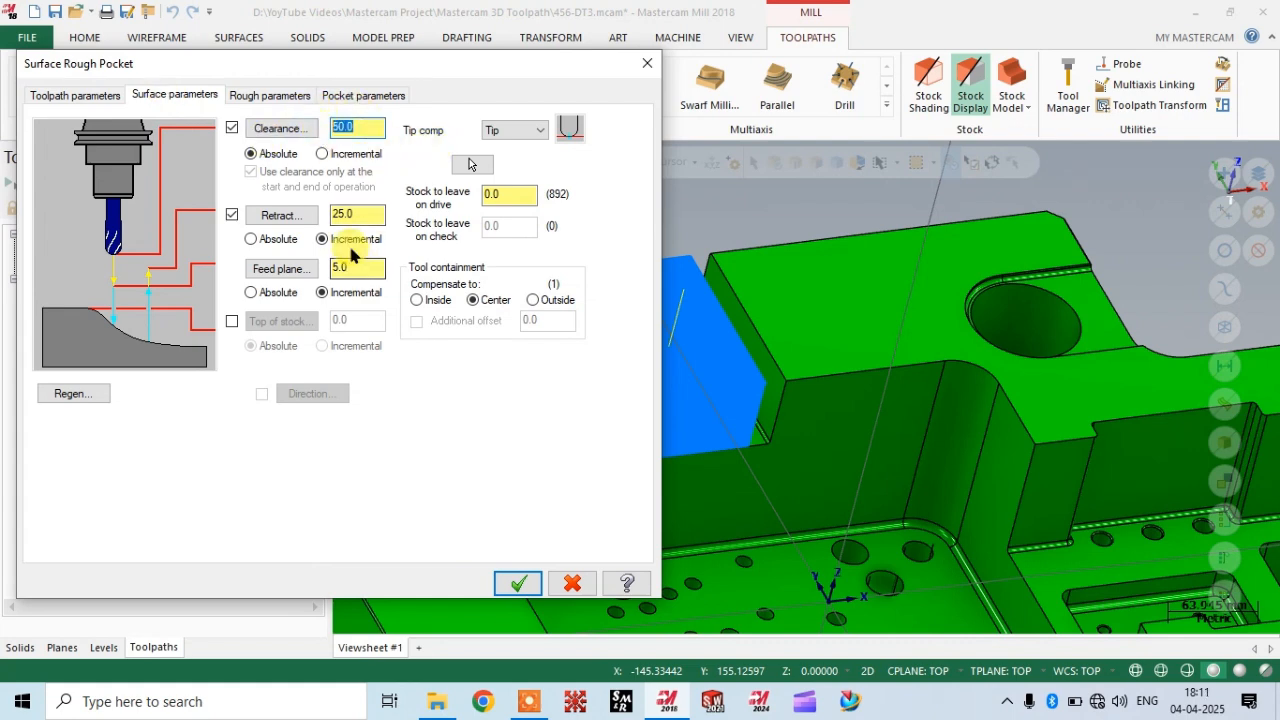
pyautogui.moveTo(362, 217); pyautogui.dragTo(308, 214)
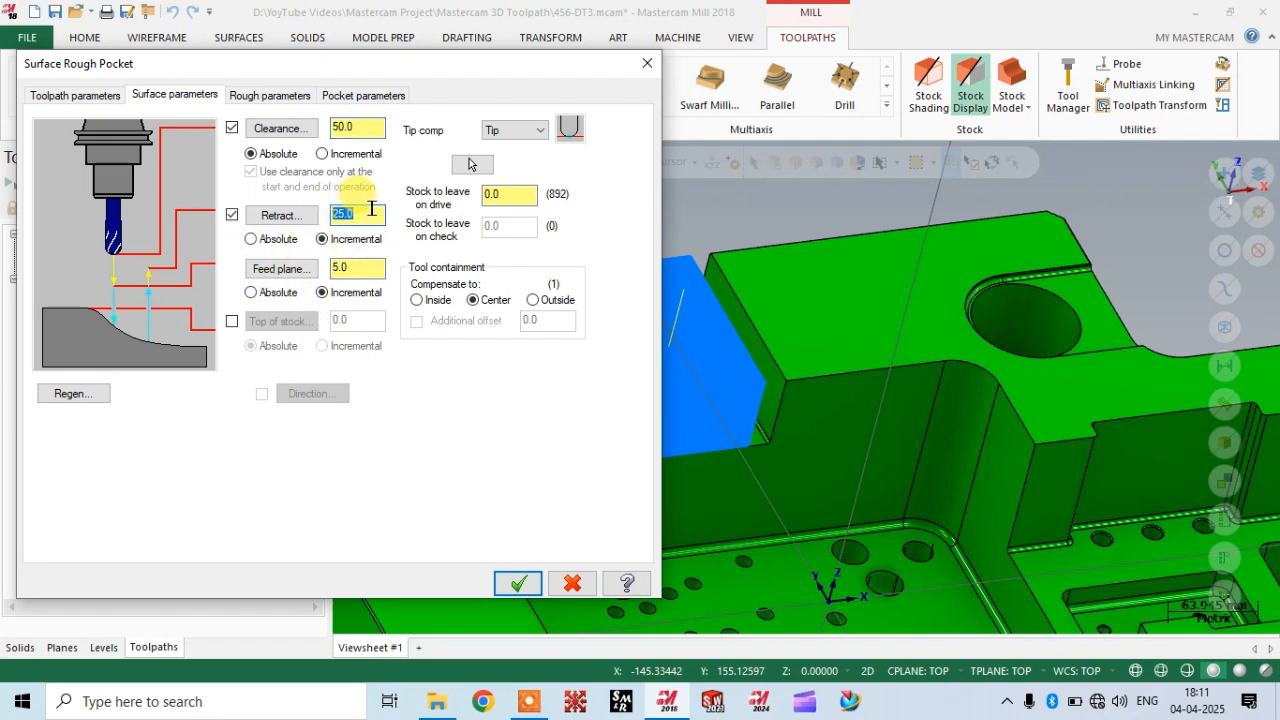
pyautogui.write('10')
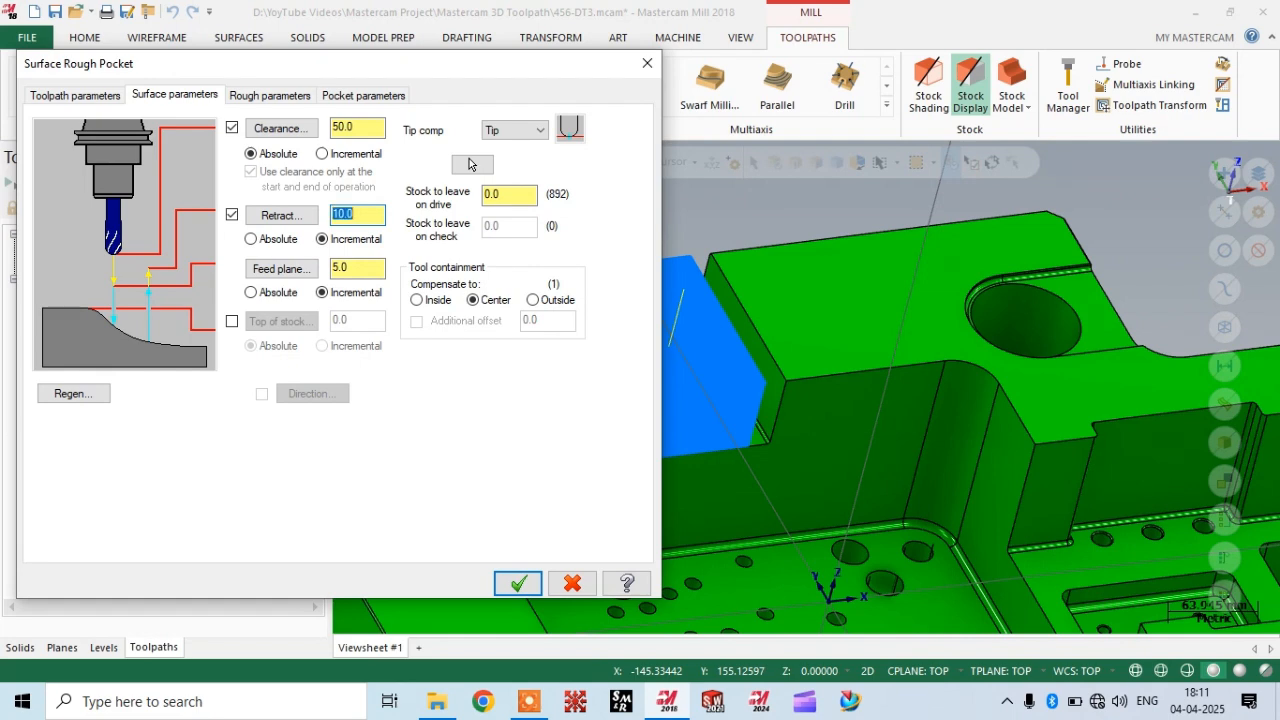
pyautogui.doubleClick(346, 268)
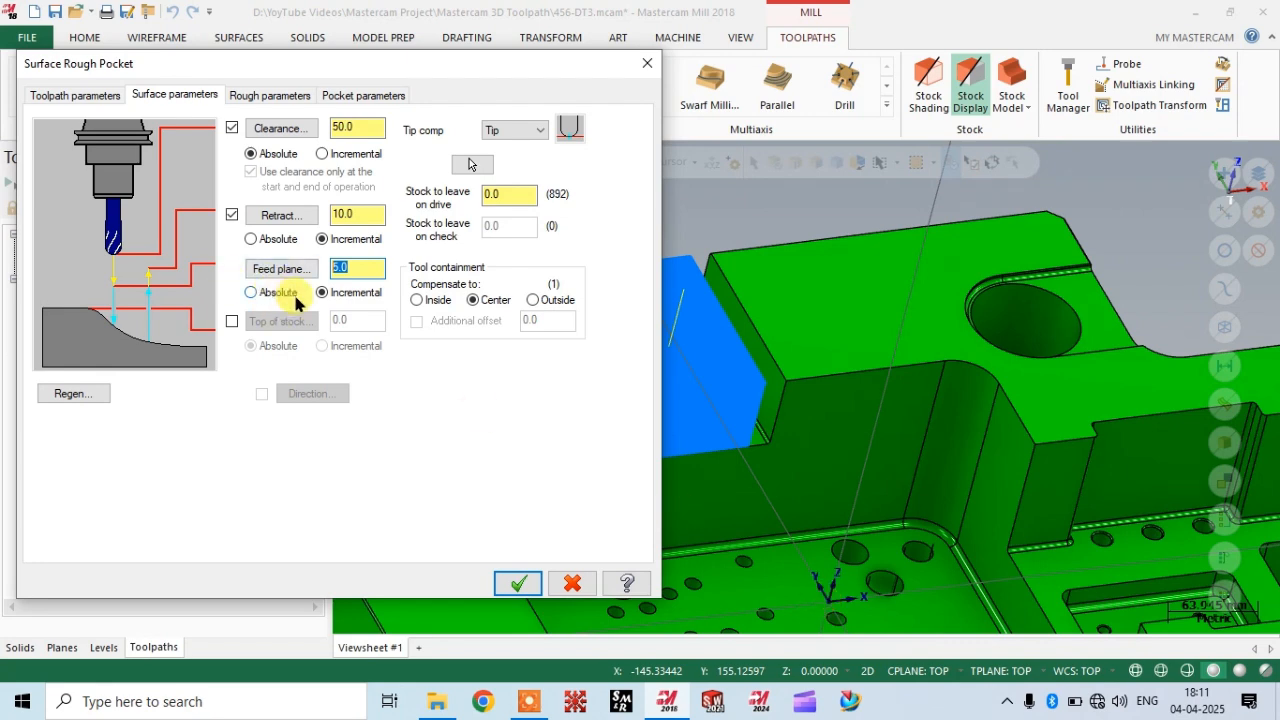
pyautogui.doubleClick(524, 193)
pyautogui.press('BackSpace')
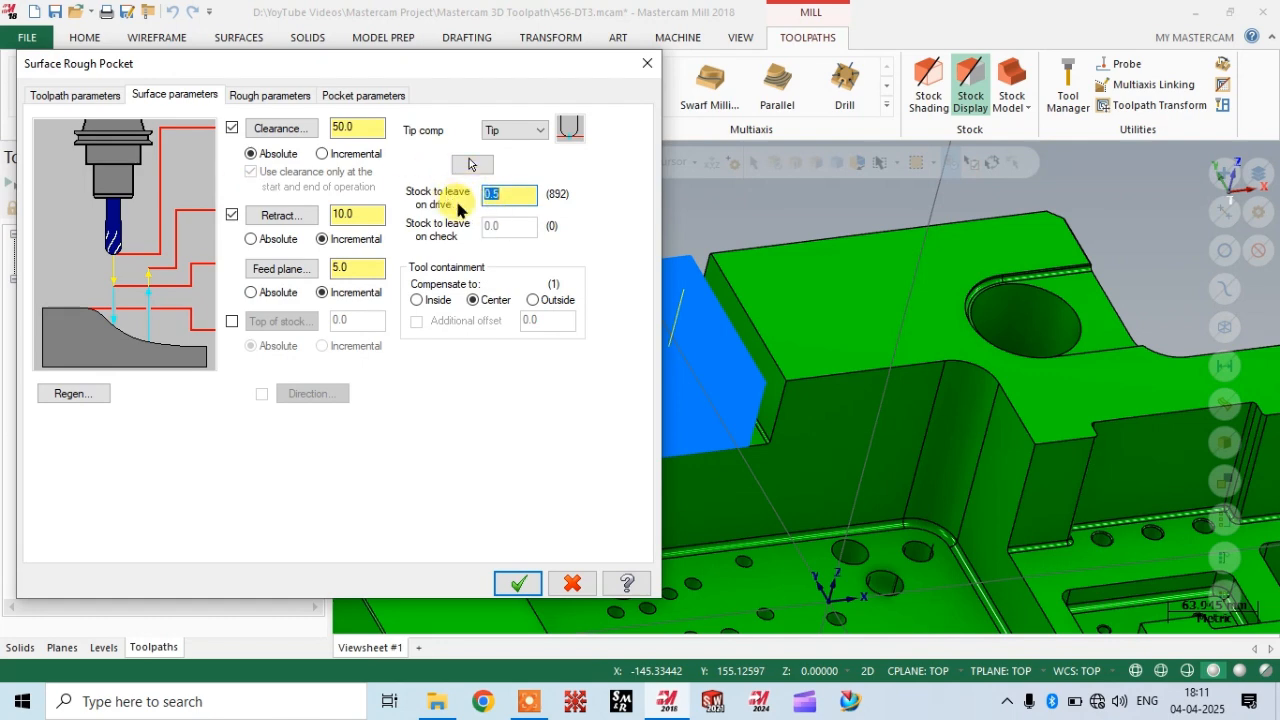
# Set the rough pocket's maximum stepdown to 1.0 mm.
pyautogui.moveTo(309, 64); pyautogui.dragTo(357, 98)
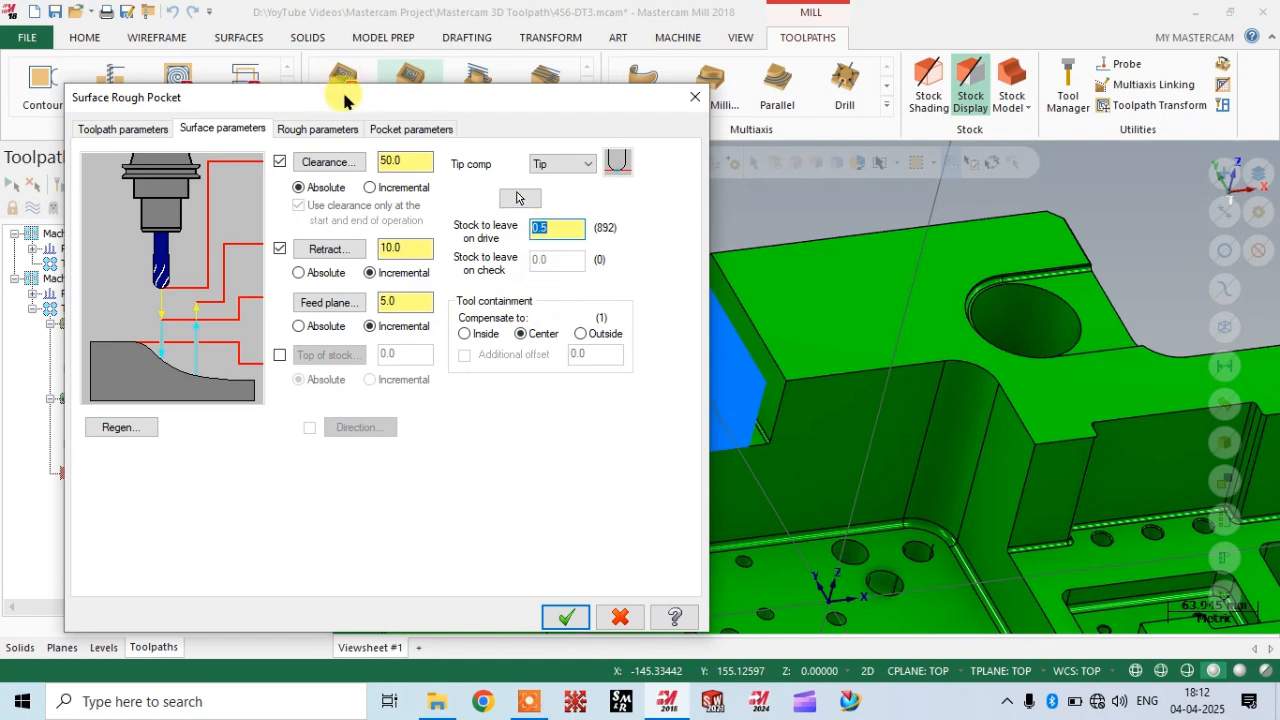
pyautogui.moveTo(375, 101); pyautogui.dragTo(374, 74)
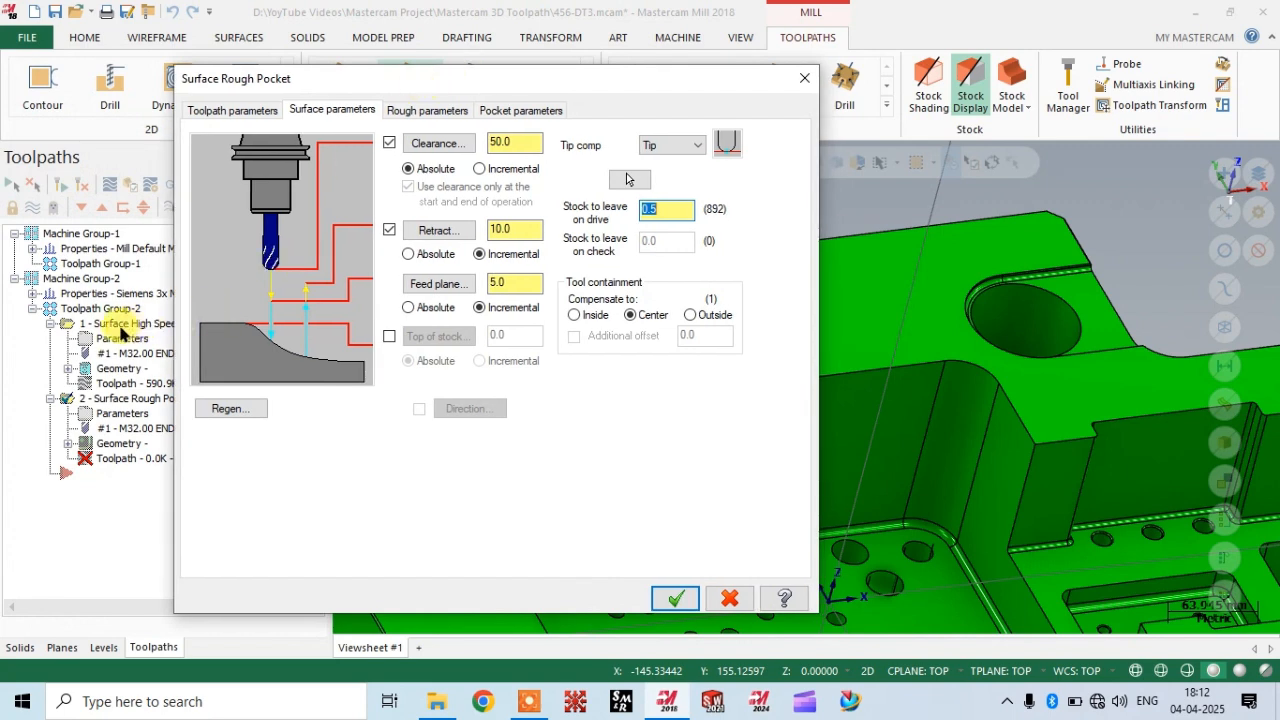
pyautogui.moveTo(490, 80); pyautogui.dragTo(346, 66)
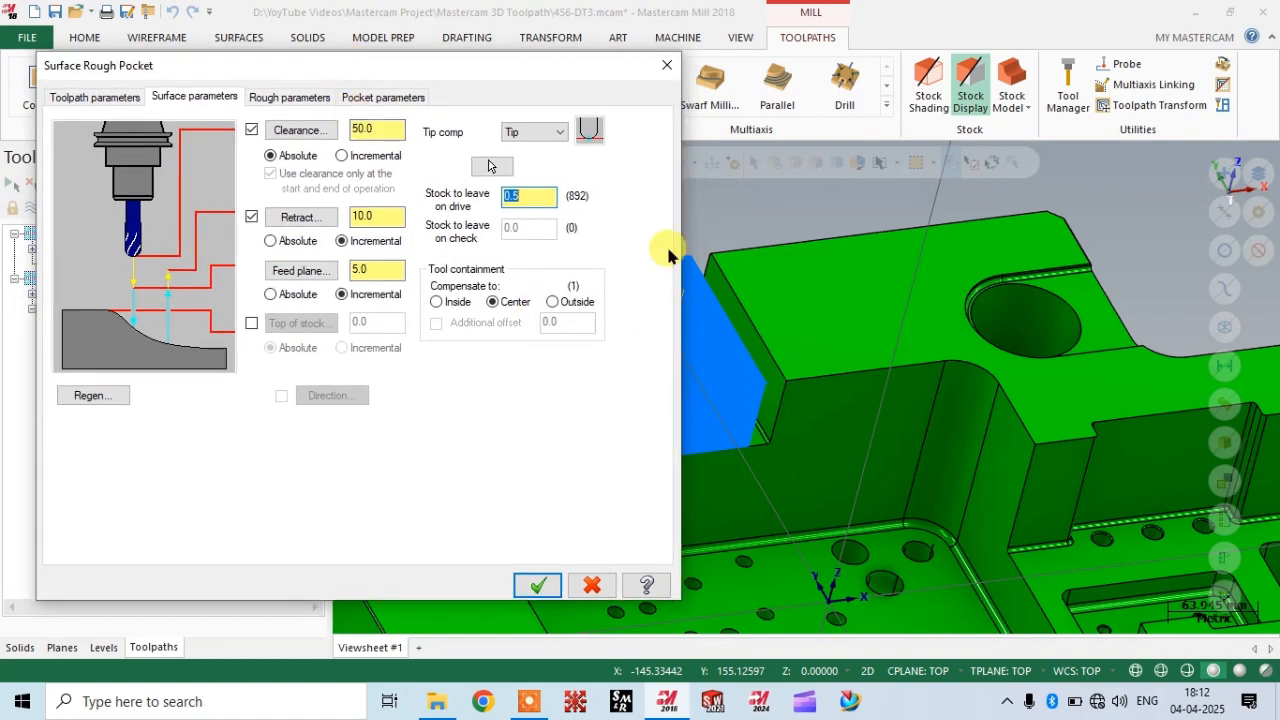
pyautogui.click(289, 97)
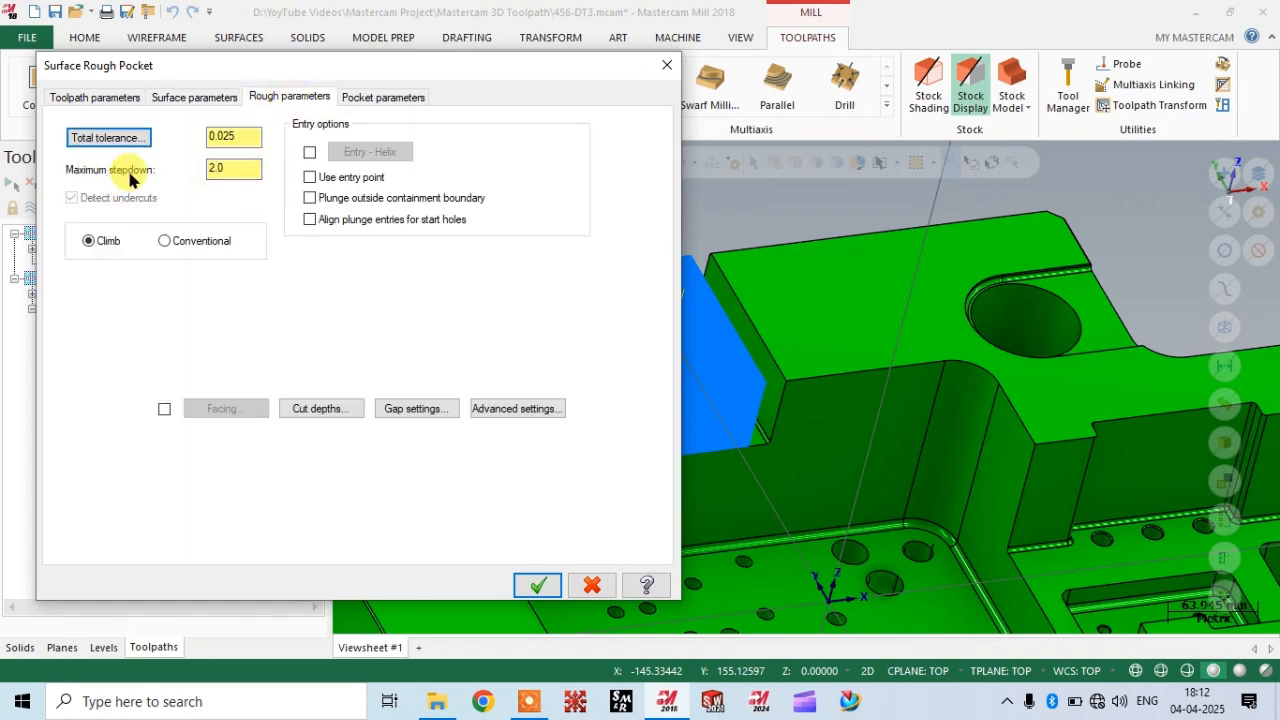
pyautogui.doubleClick(245, 168)
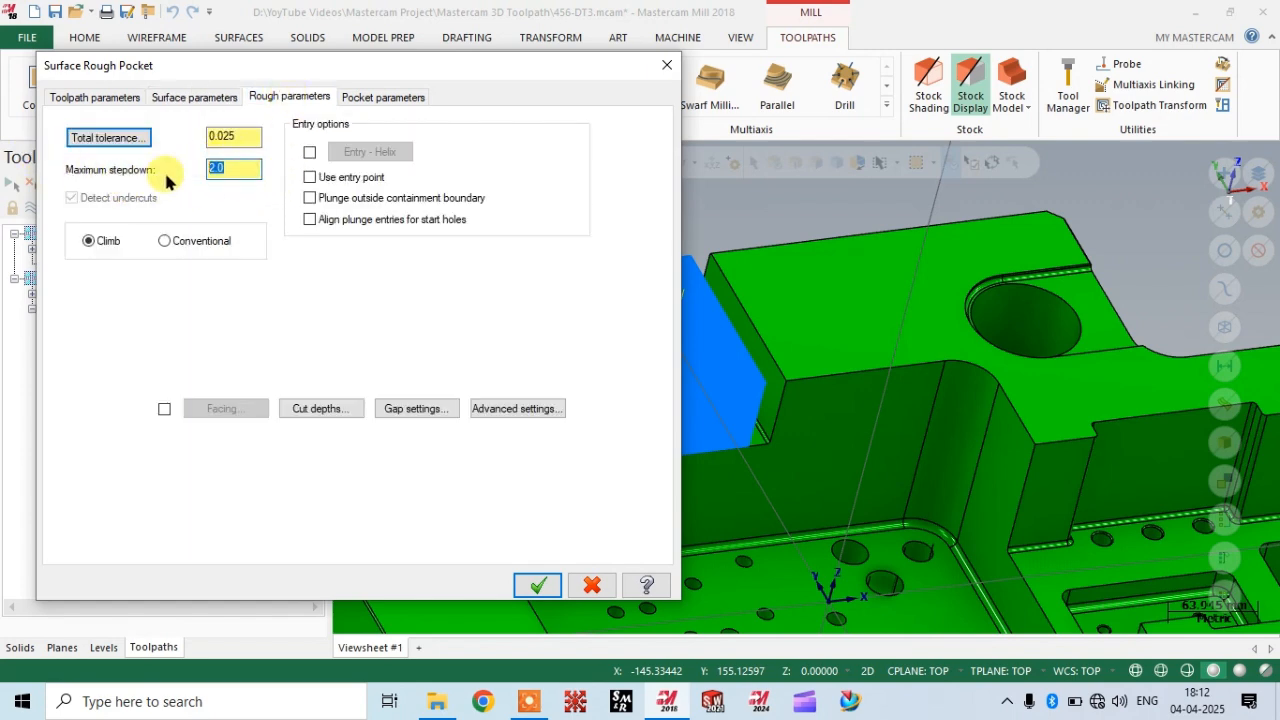
pyautogui.press('BackSpace')
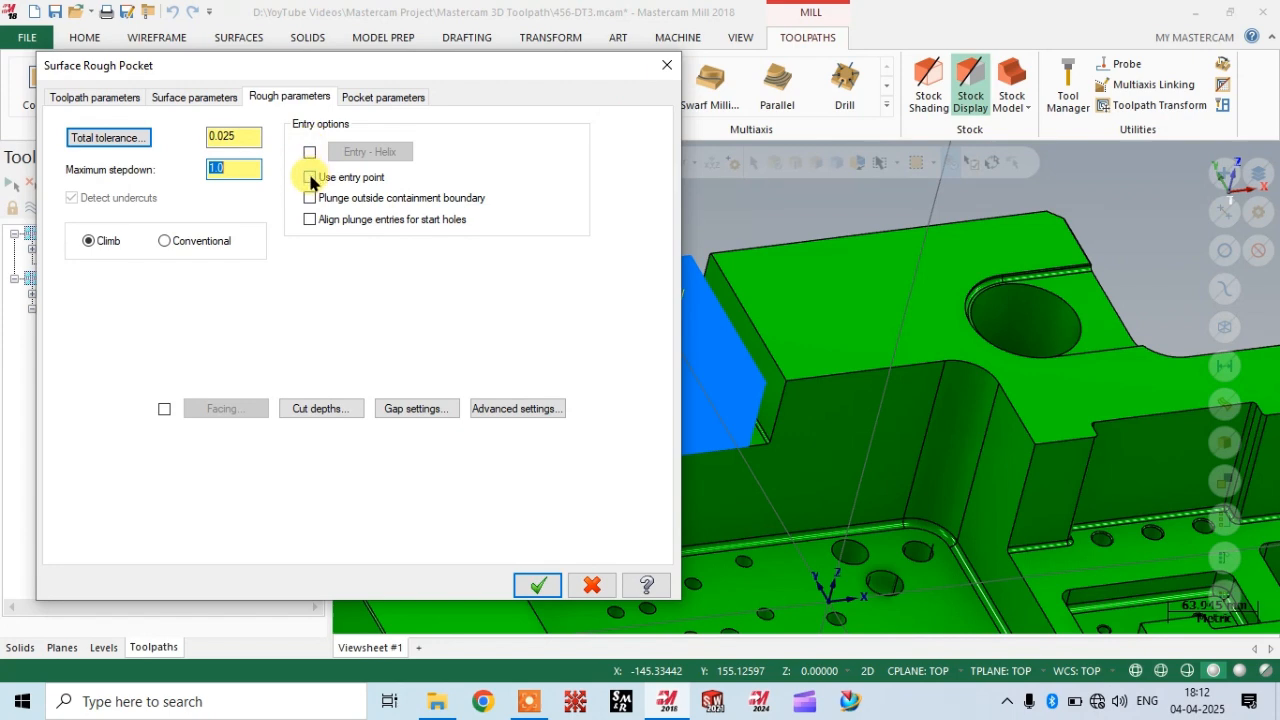
# Enable helix entry for the pocket roughing with a minimum radius of 25% and a maximum radius of 50%.
pyautogui.moveTo(440, 70); pyautogui.dragTo(344, 80)
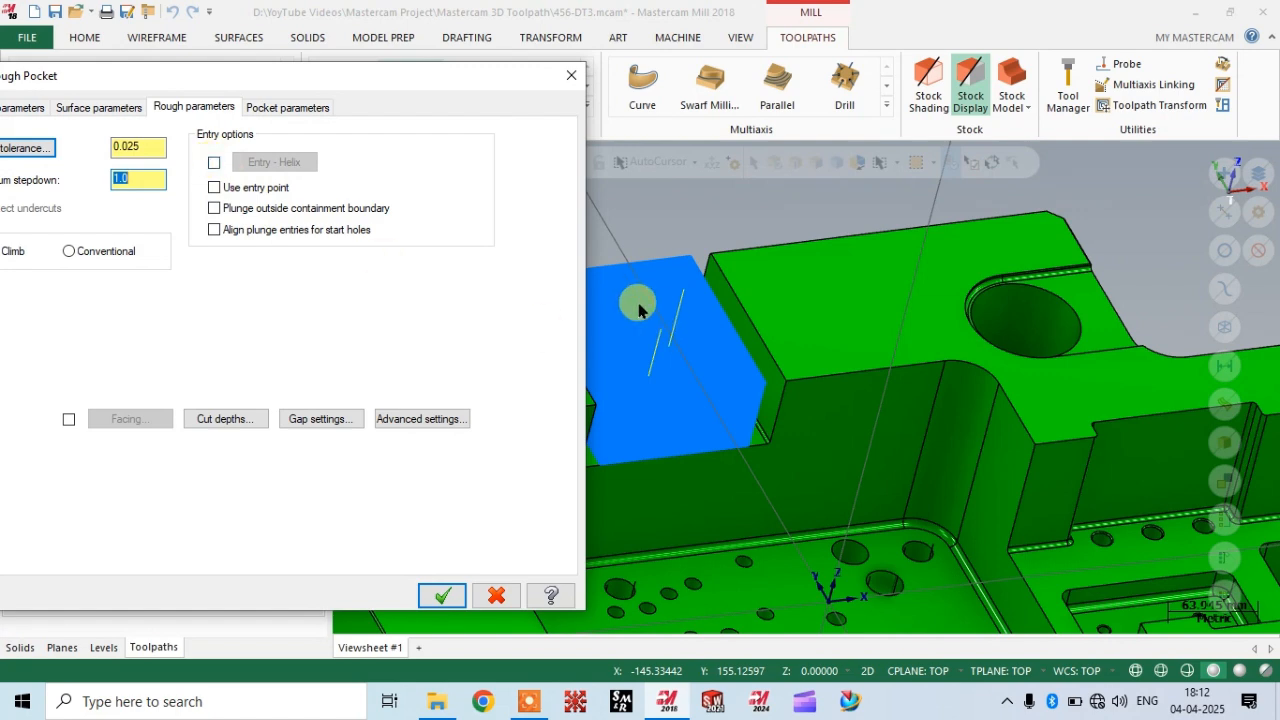
pyautogui.click(213, 162)
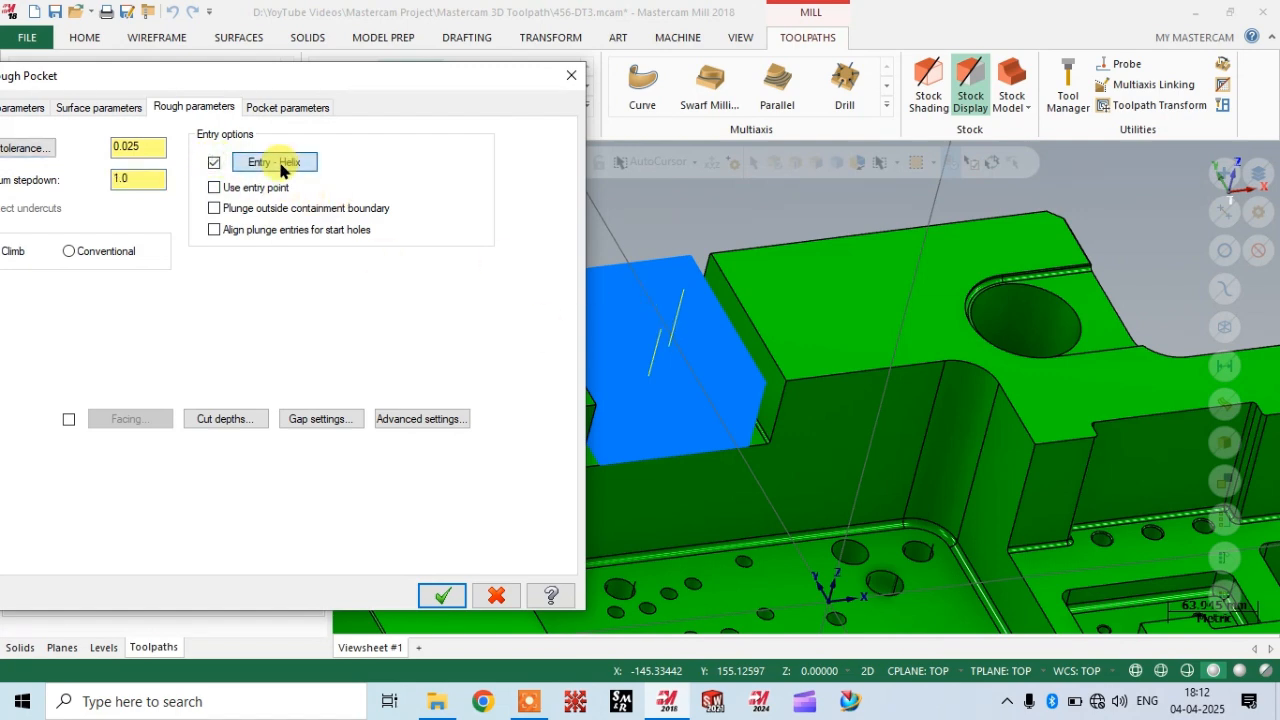
pyautogui.click(278, 163)
pyautogui.doubleClick(163, 250)
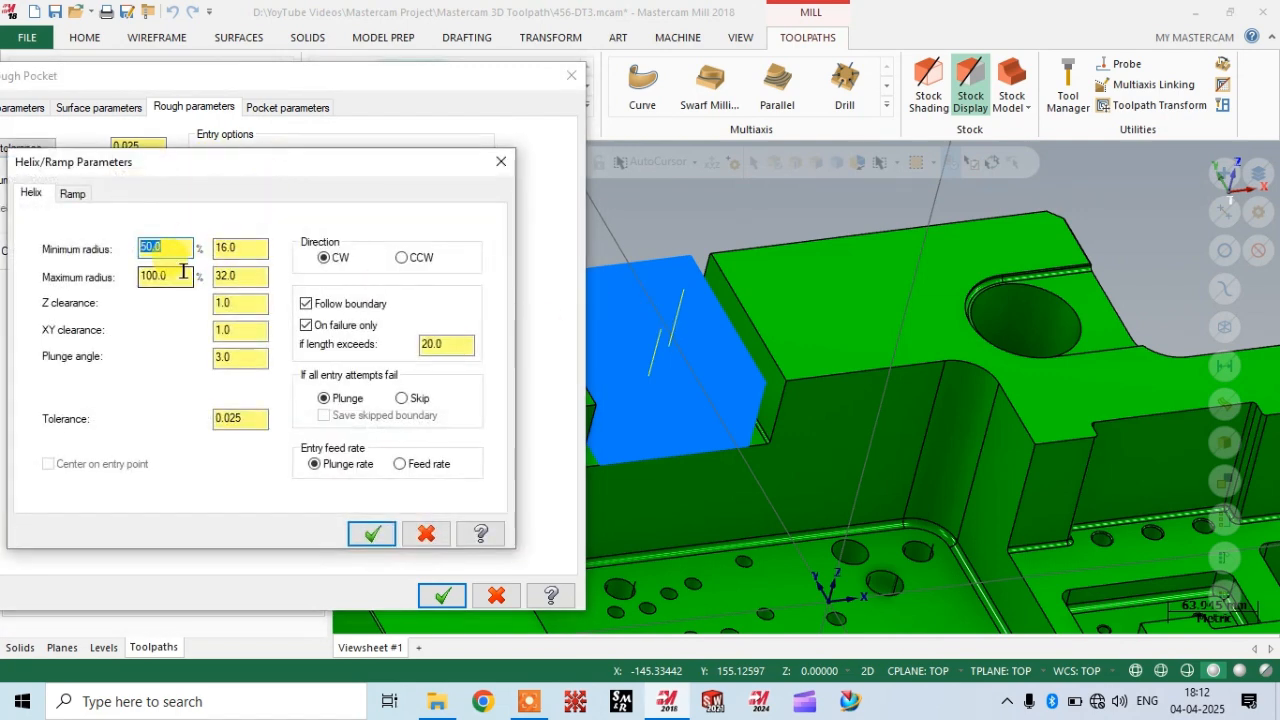
pyautogui.write('2')
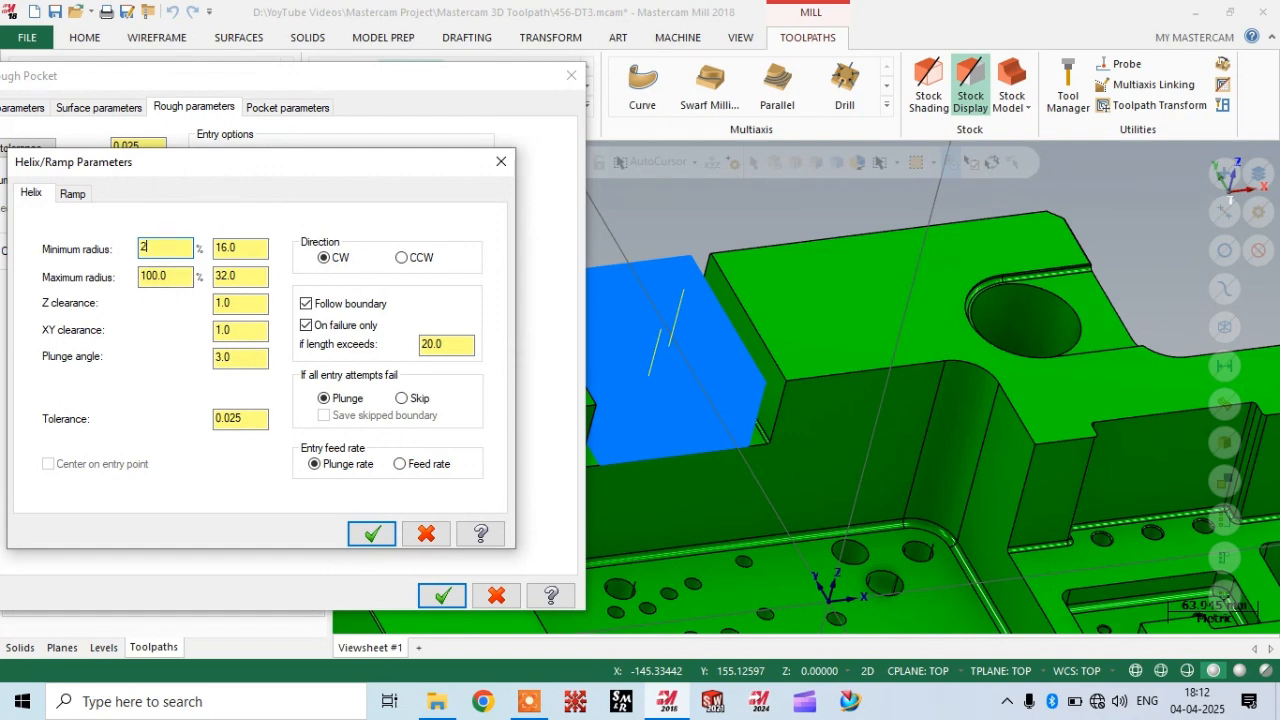
pyautogui.write('5')
pyautogui.press('Tab')
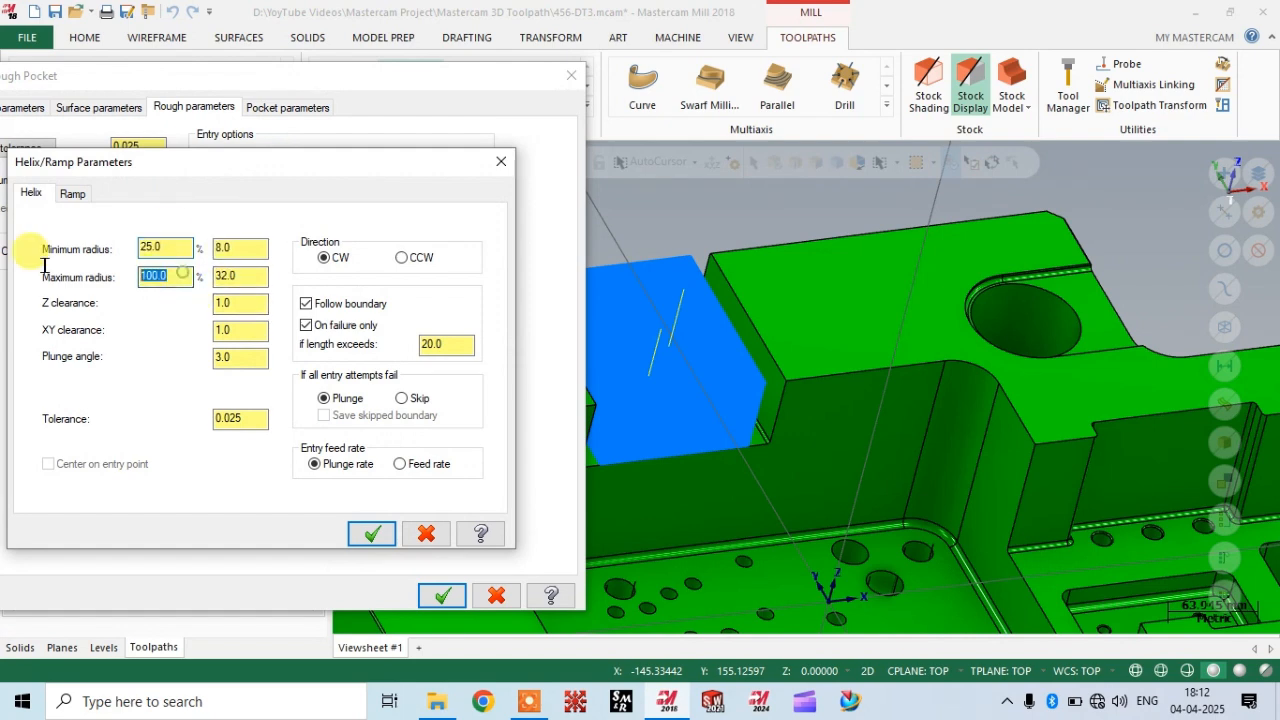
pyautogui.write('5')
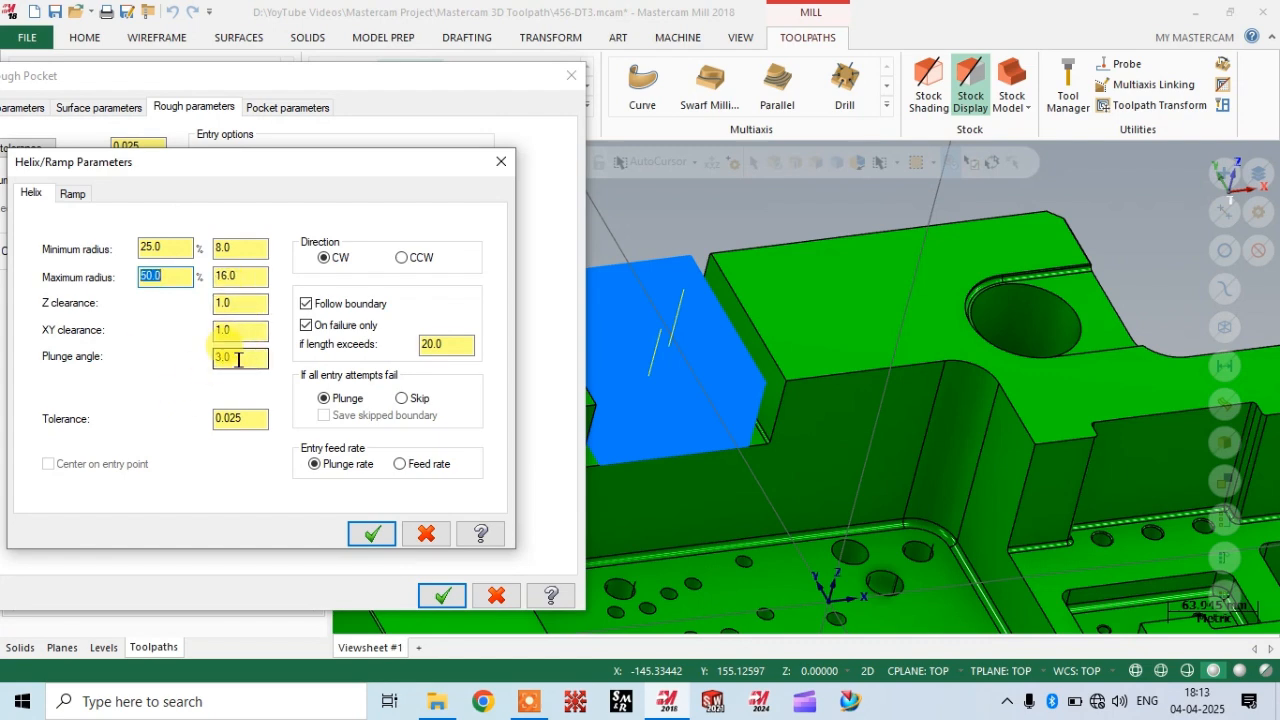
pyautogui.click(368, 535)
# Set absolute cut depths from picked points' Z coordinates: minimum -0.3105 at the block's top and maximum -60.0105 at the rear notch's floor corner.
pyautogui.moveTo(287, 74); pyautogui.dragTo(405, 71)
pyautogui.click(340, 415)
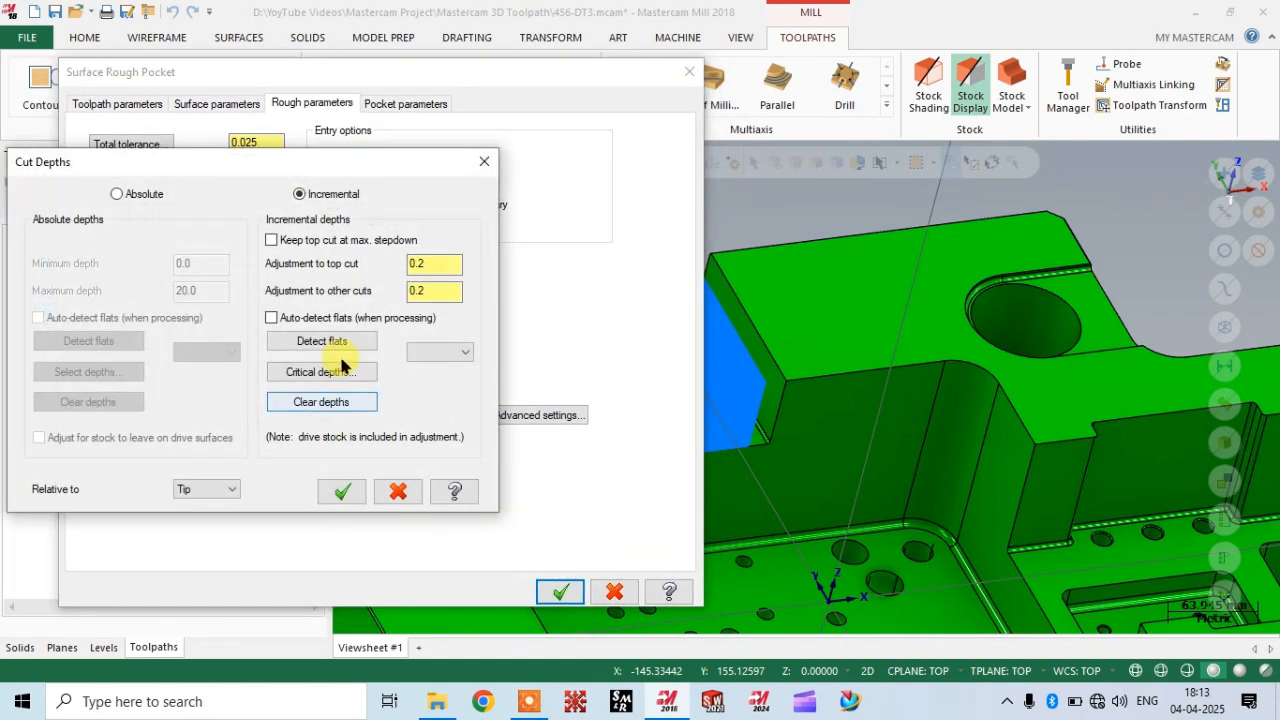
pyautogui.click(118, 194)
pyautogui.doubleClick(203, 263)
pyautogui.rightClick(203, 263)
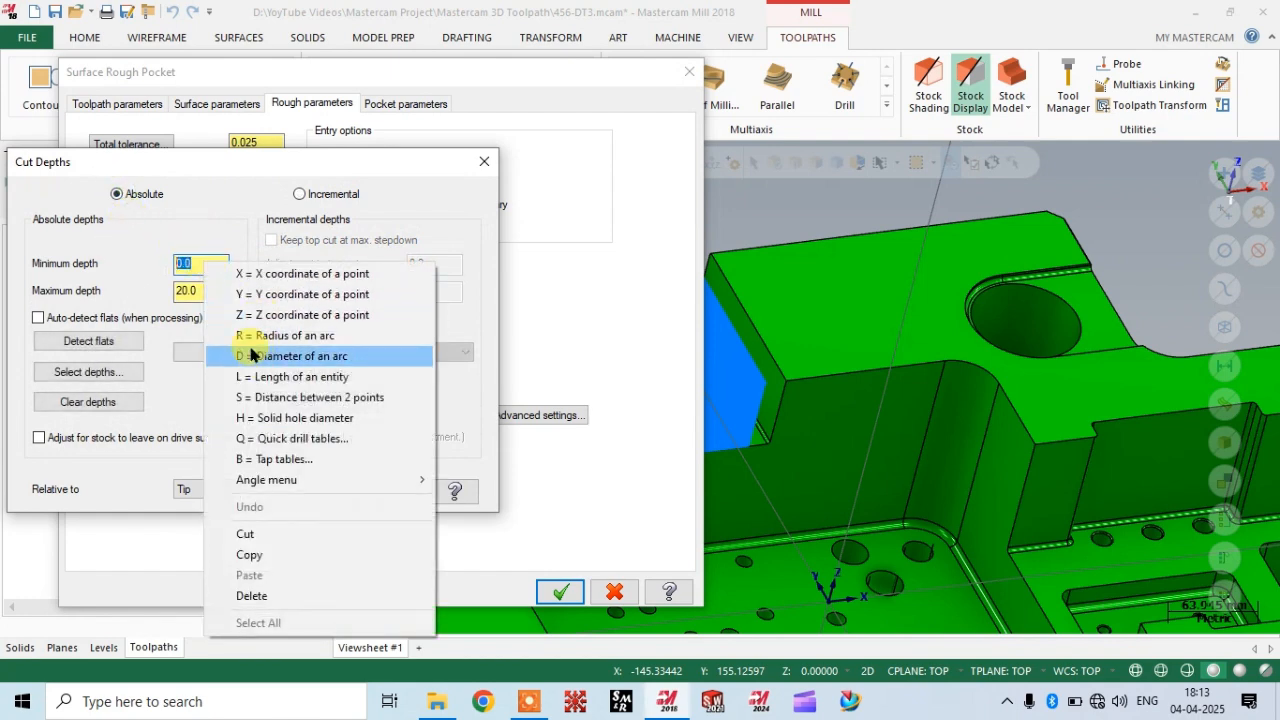
pyautogui.click(251, 314)
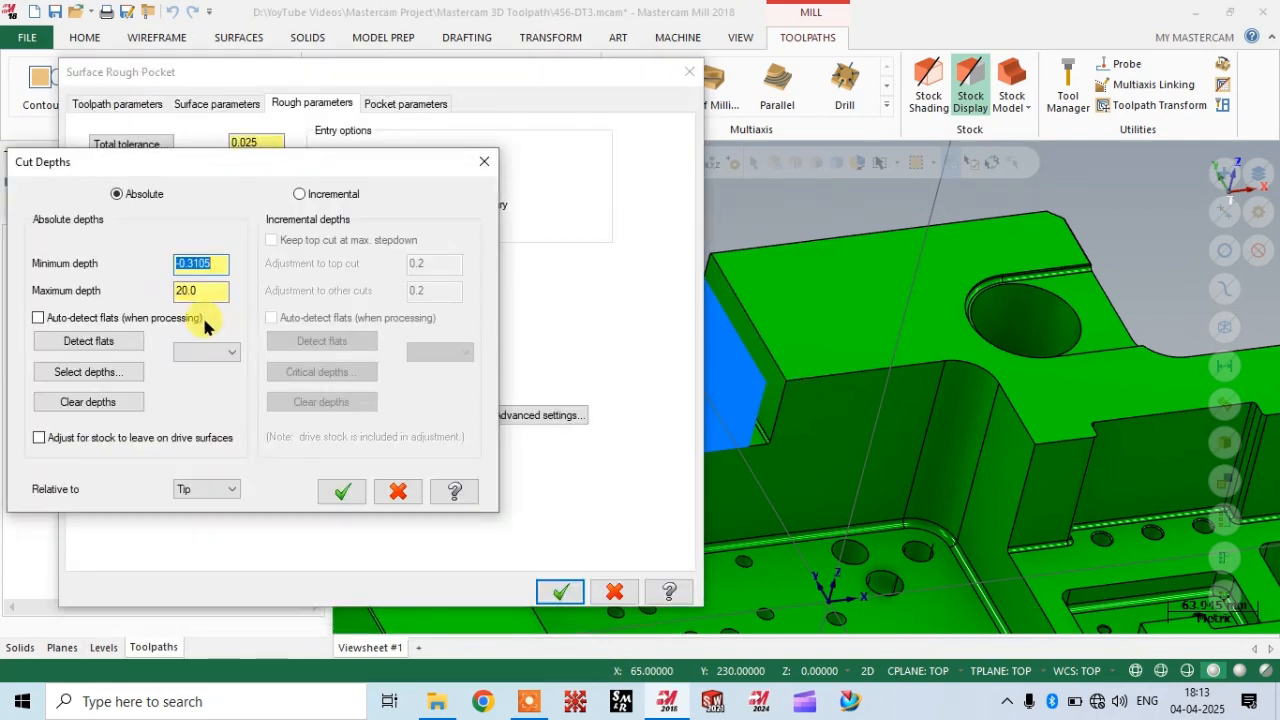
pyautogui.click(196, 290)
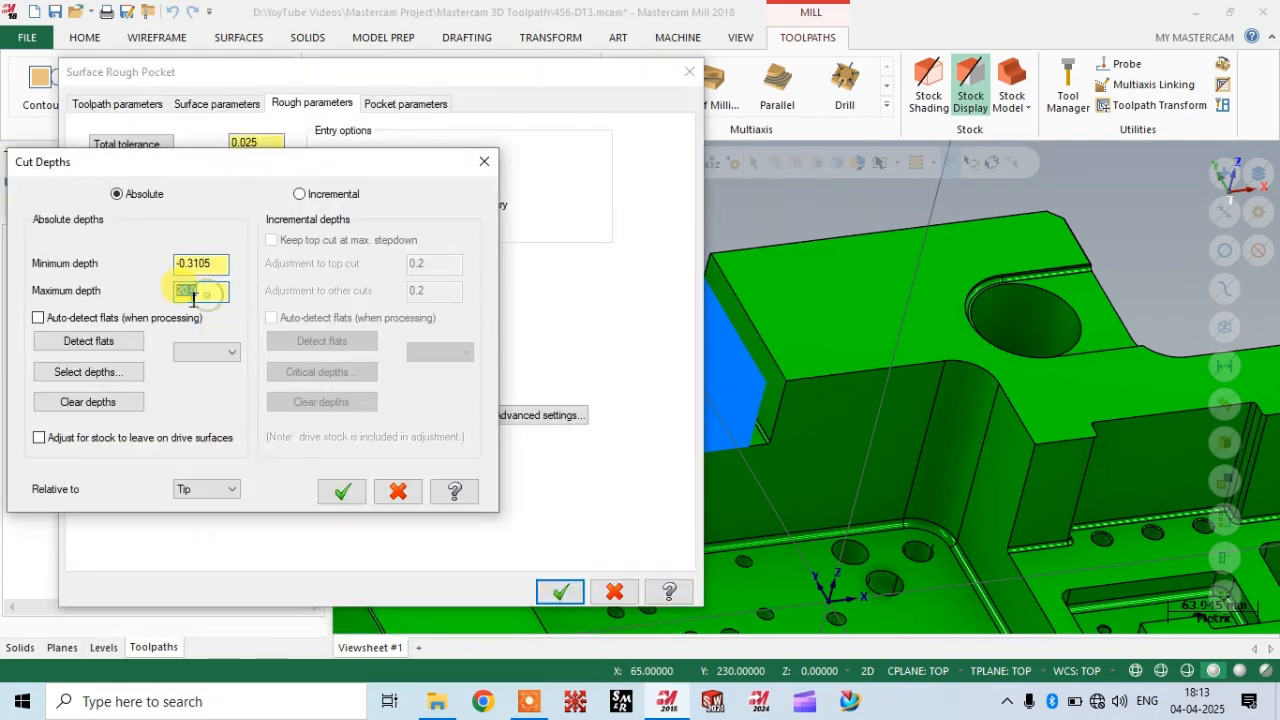
pyautogui.rightClick(197, 294)
pyautogui.click(231, 350)
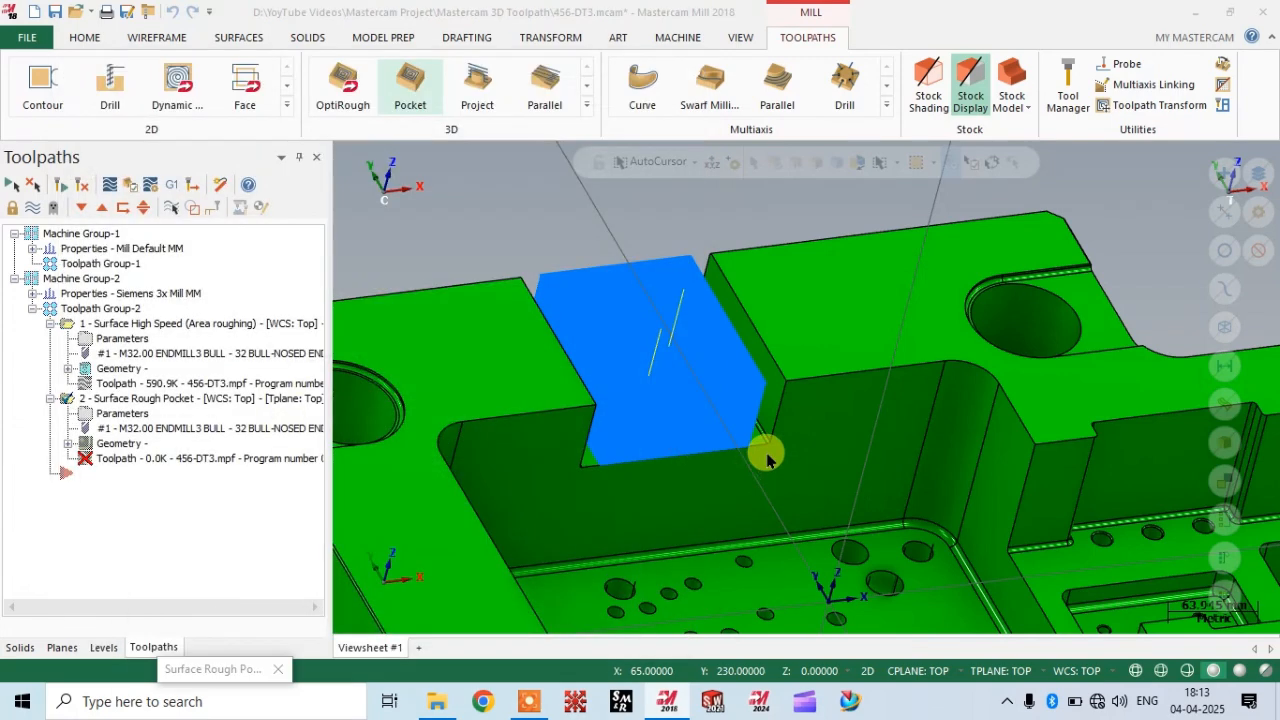
pyautogui.scroll(2, 770, 455)
pyautogui.click(765, 447)
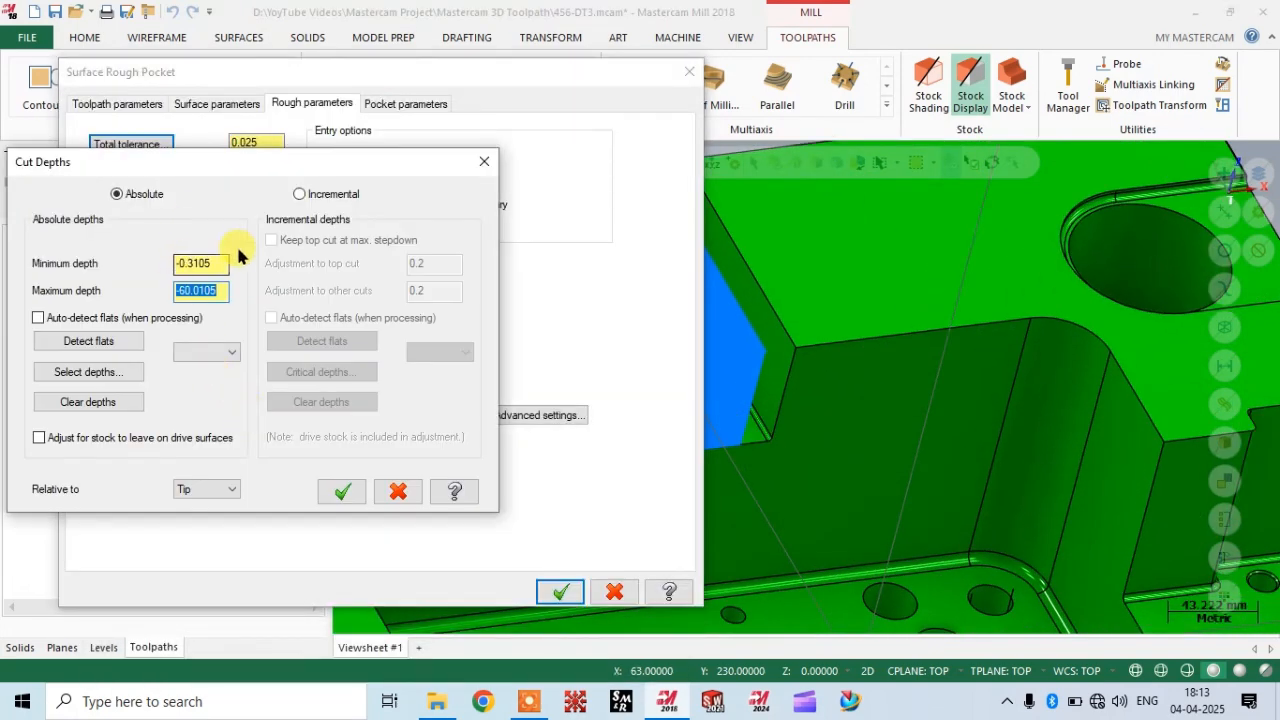
pyautogui.click(340, 491)
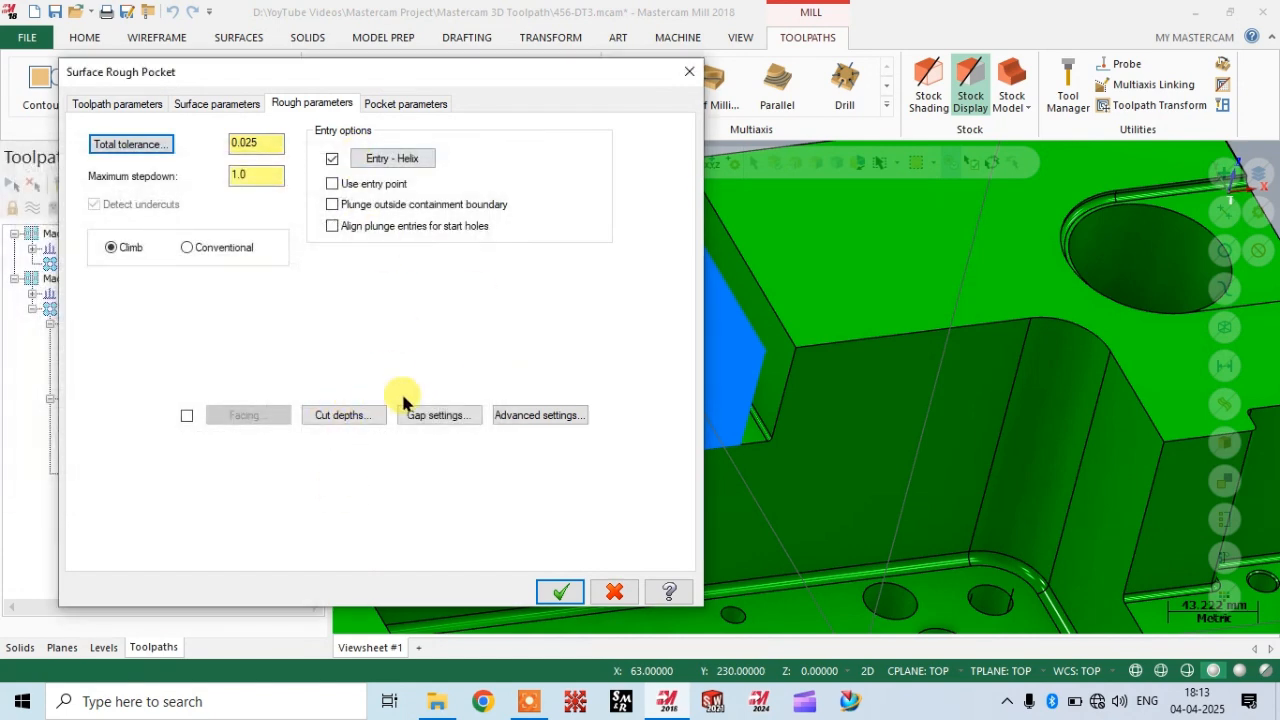
# Set the keep-tool-down motion for small gaps to Smooth, leave cut order optimization off, and accept the gap settings.
pyautogui.click(440, 414)
pyautogui.click(97, 324)
pyautogui.click(73, 364)
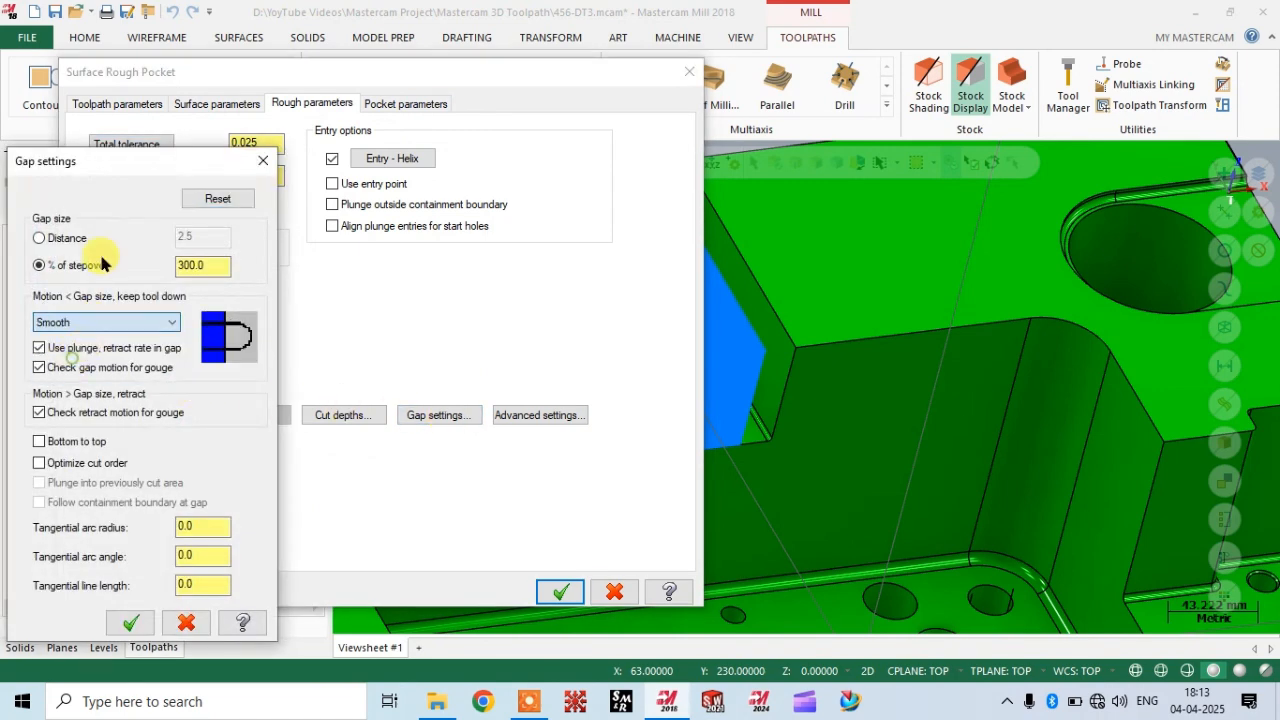
pyautogui.moveTo(101, 173); pyautogui.dragTo(118, 96)
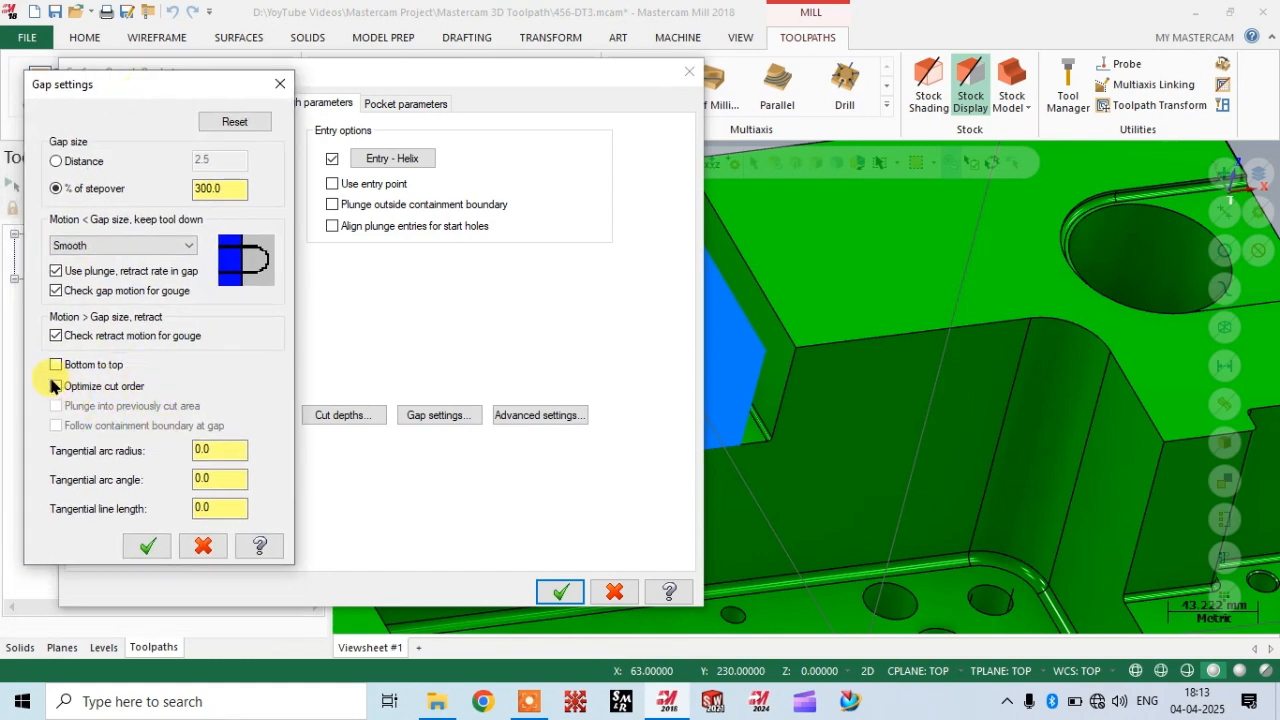
pyautogui.click(55, 386)
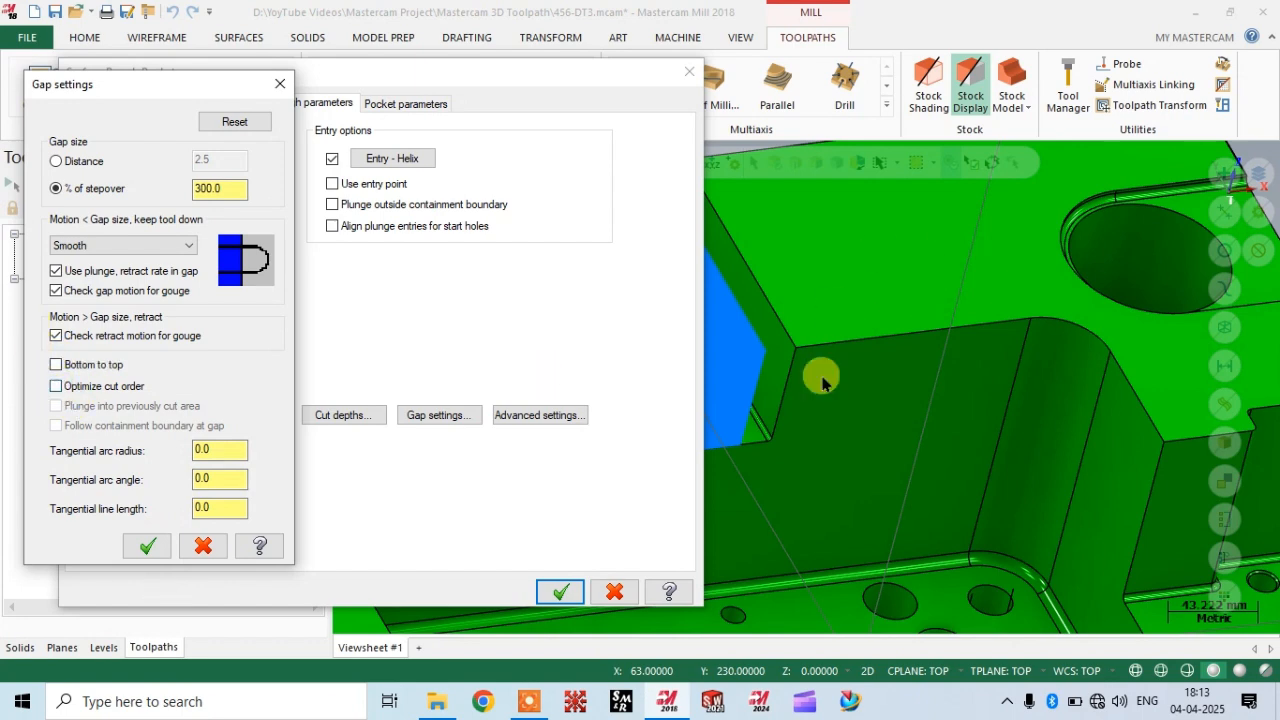
pyautogui.click(137, 548)
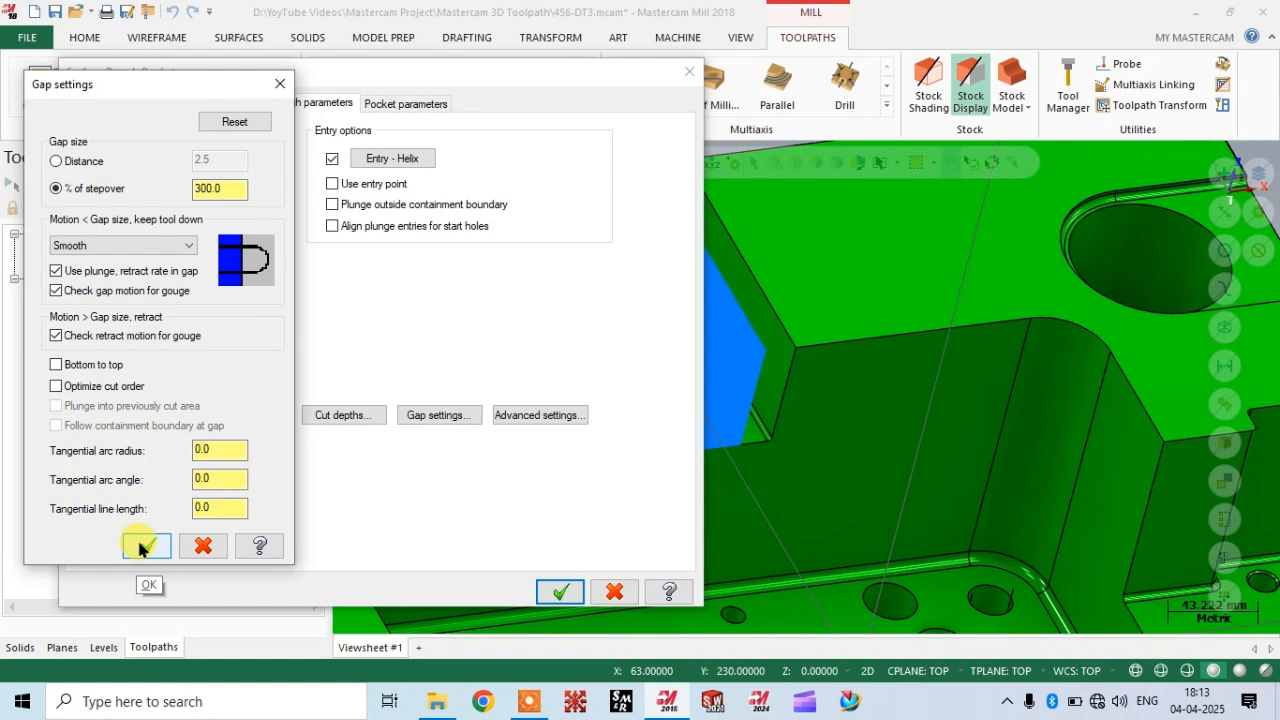
pyautogui.click(141, 546)
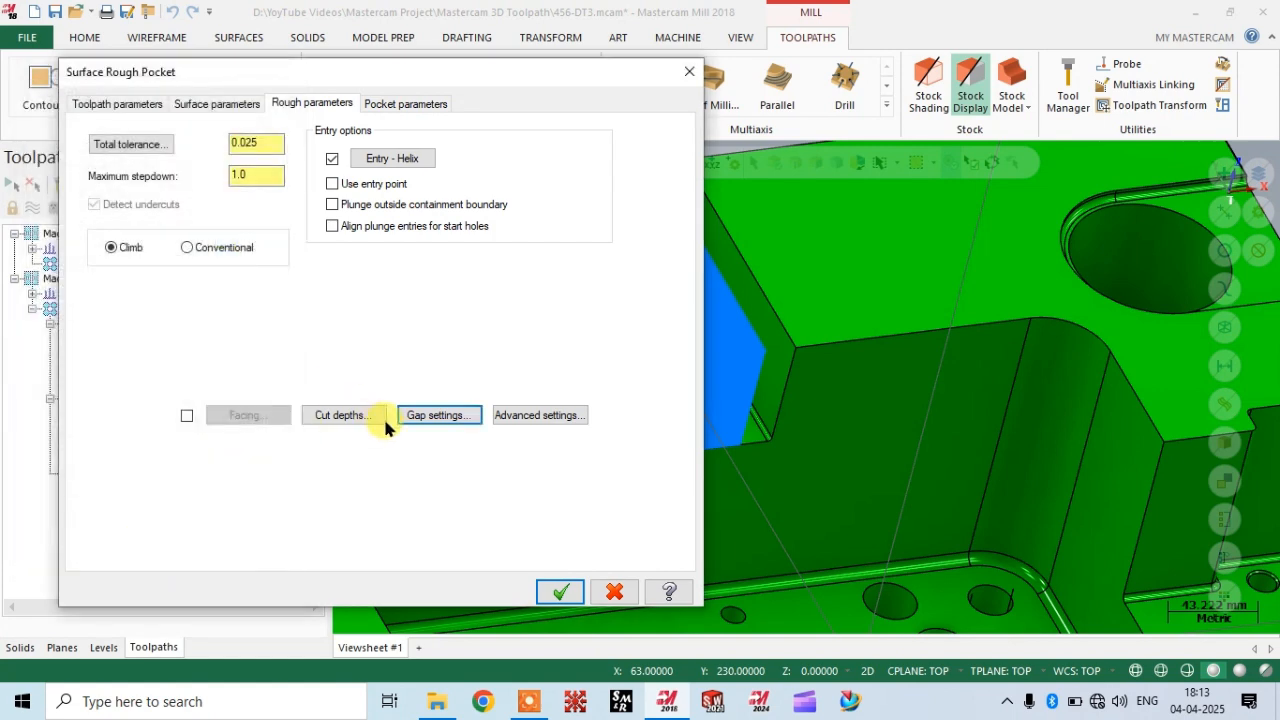
# Choose the Constant Overlap Spiral cutting method with a 70% stepover and turn off the finish passes.
pyautogui.click(410, 105)
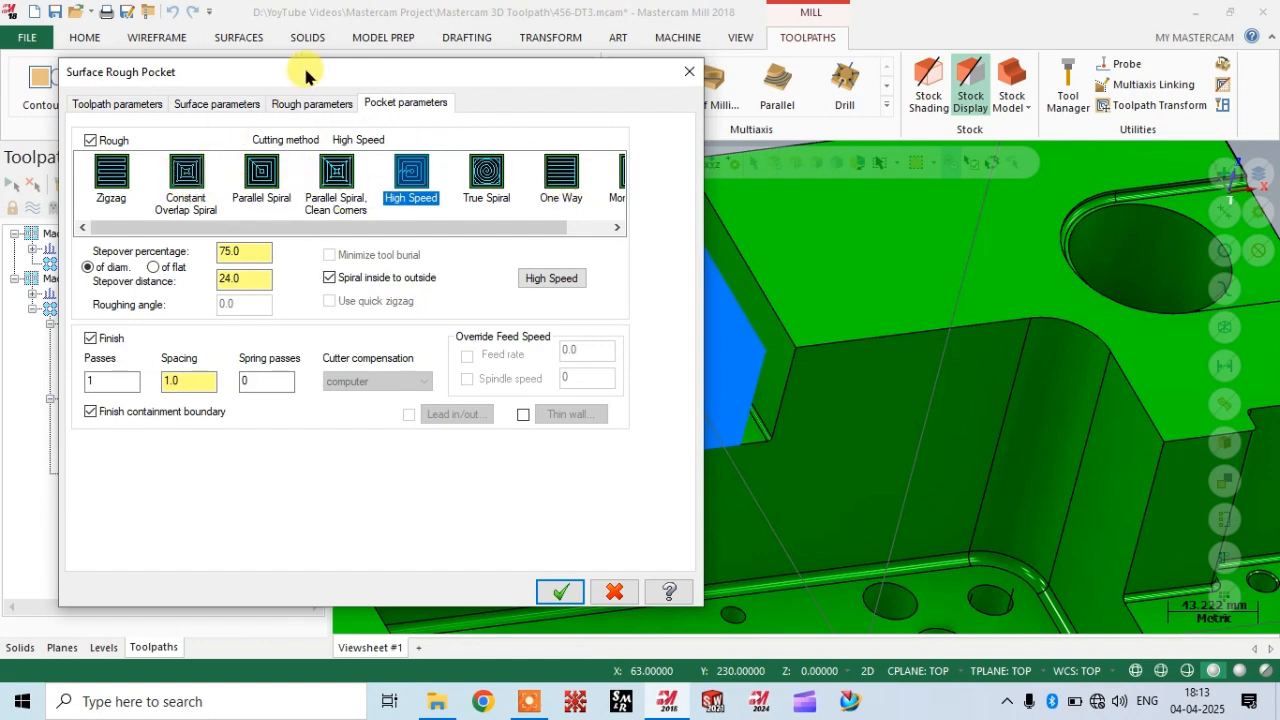
pyautogui.moveTo(310, 76); pyautogui.dragTo(276, 74)
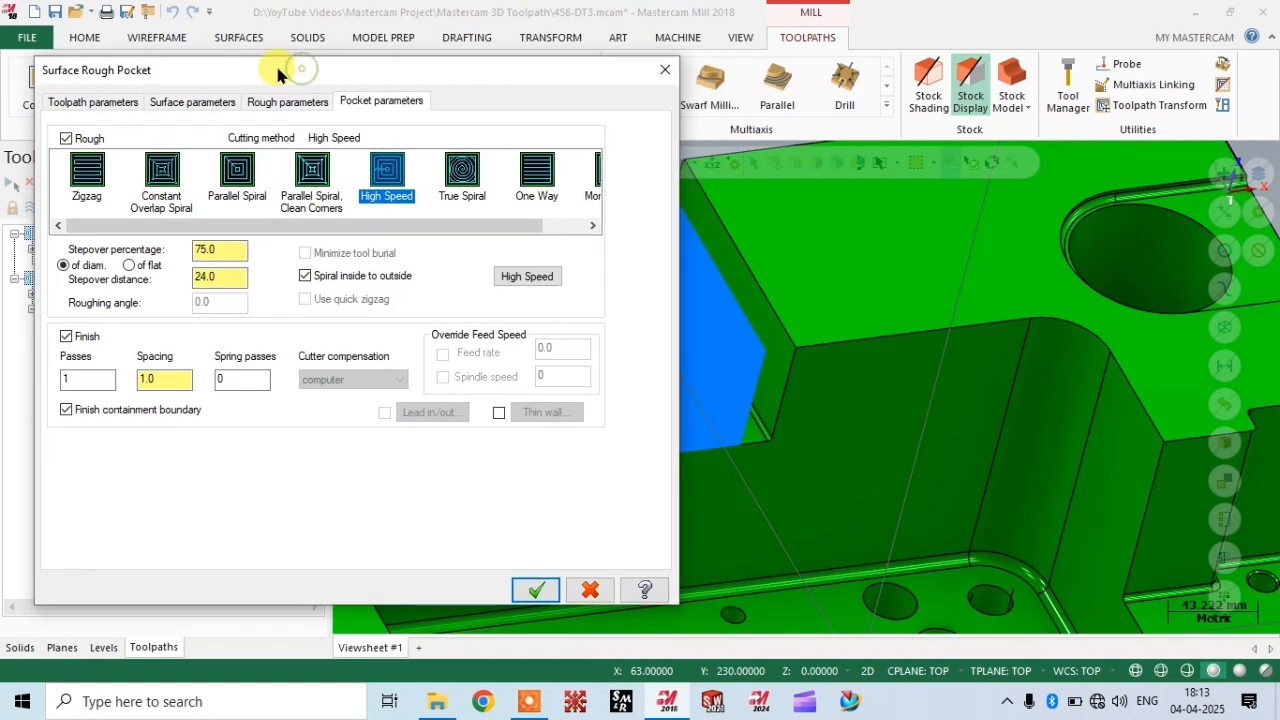
pyautogui.click(160, 178)
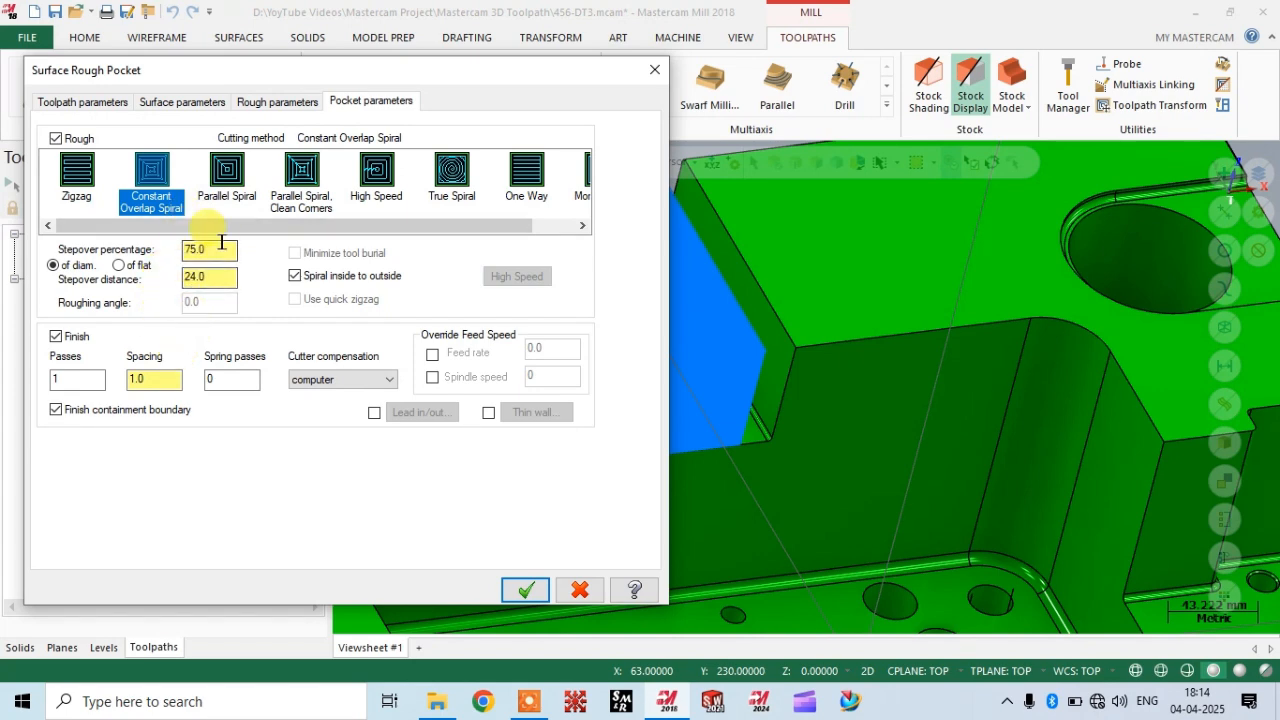
pyautogui.moveTo(222, 248); pyautogui.dragTo(130, 251)
pyautogui.write('7')
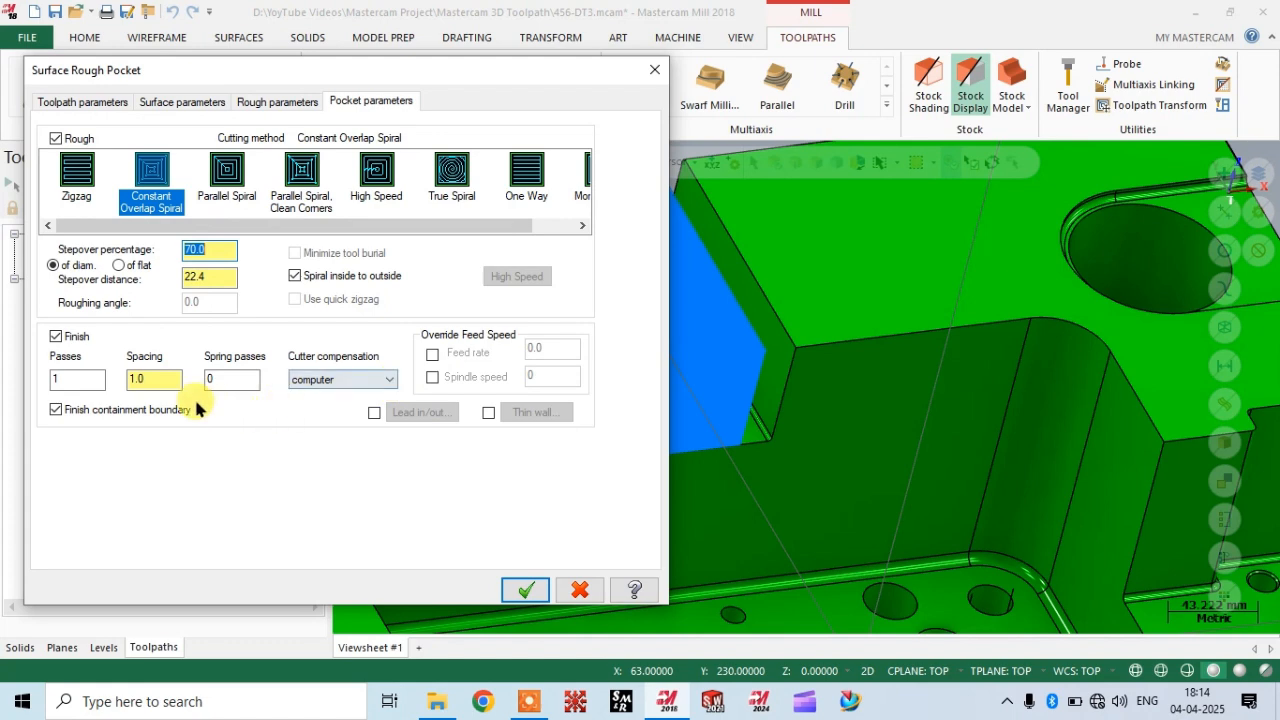
pyautogui.click(55, 337)
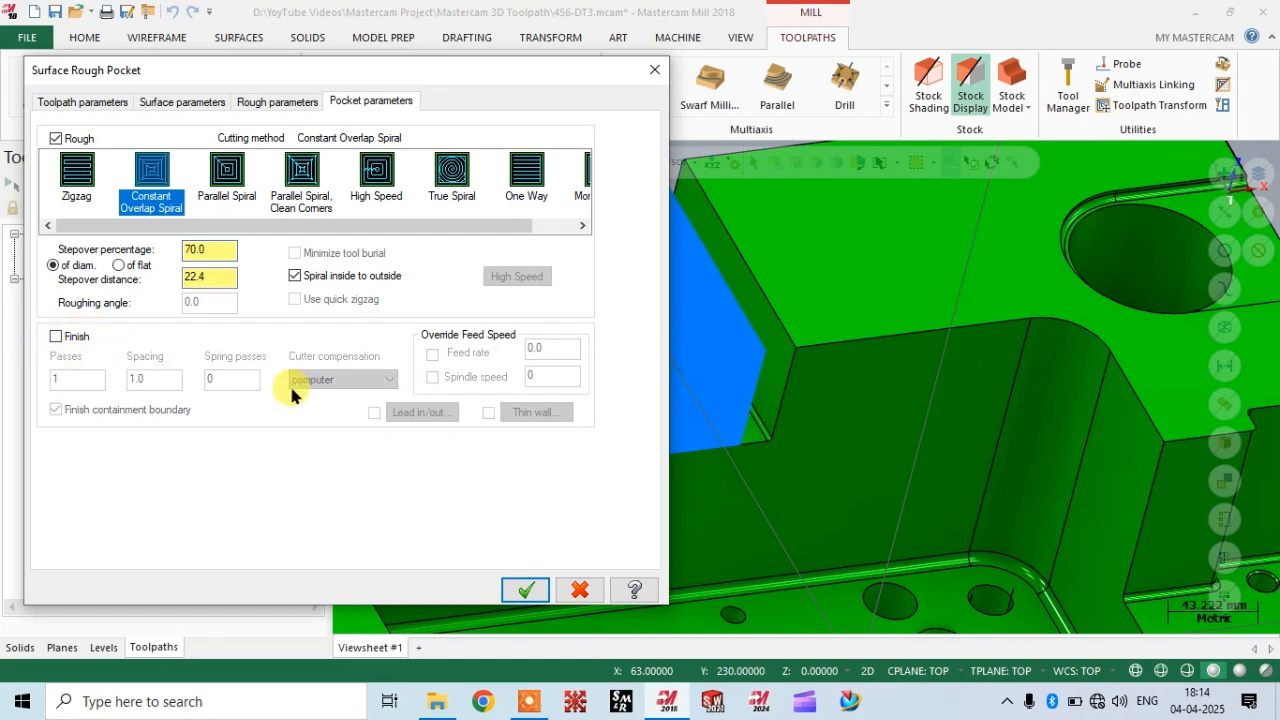
# Accept the pocket settings, try to generate the Surface Rough Pocket toolpath, and display only the selected operations' toolpaths.
pyautogui.moveTo(350, 73); pyautogui.dragTo(358, 52)
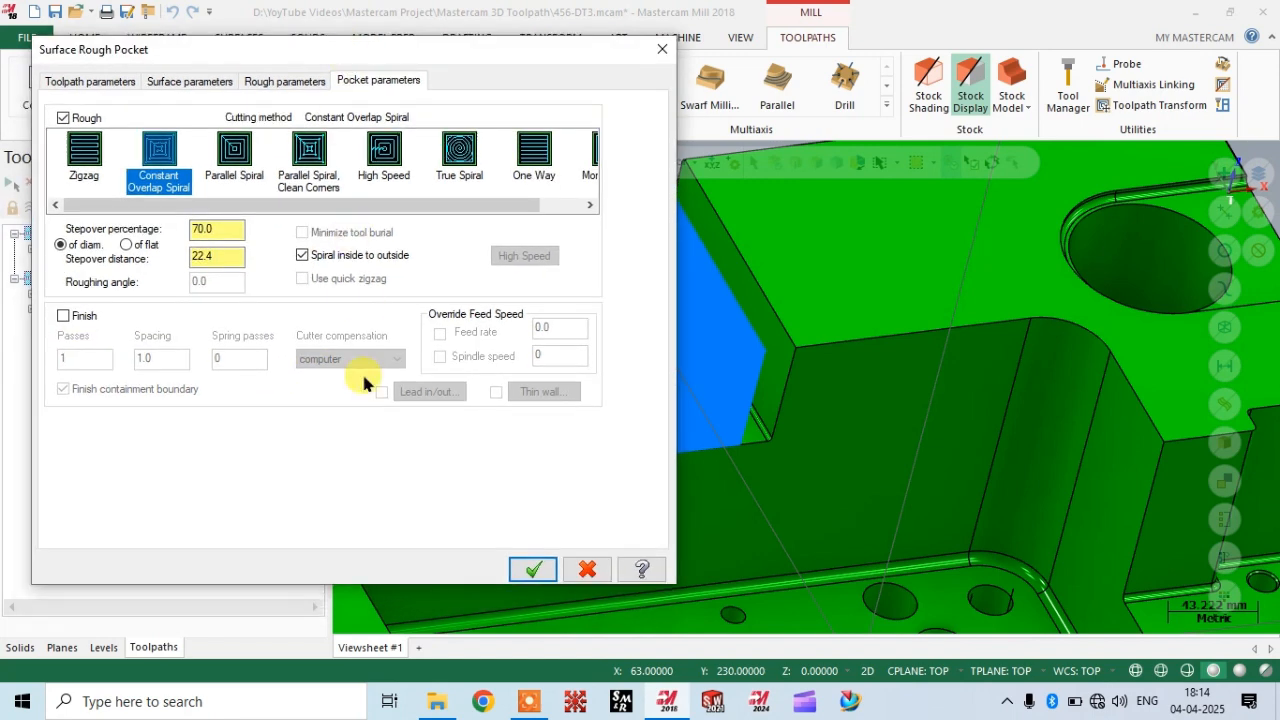
pyautogui.click(532, 568)
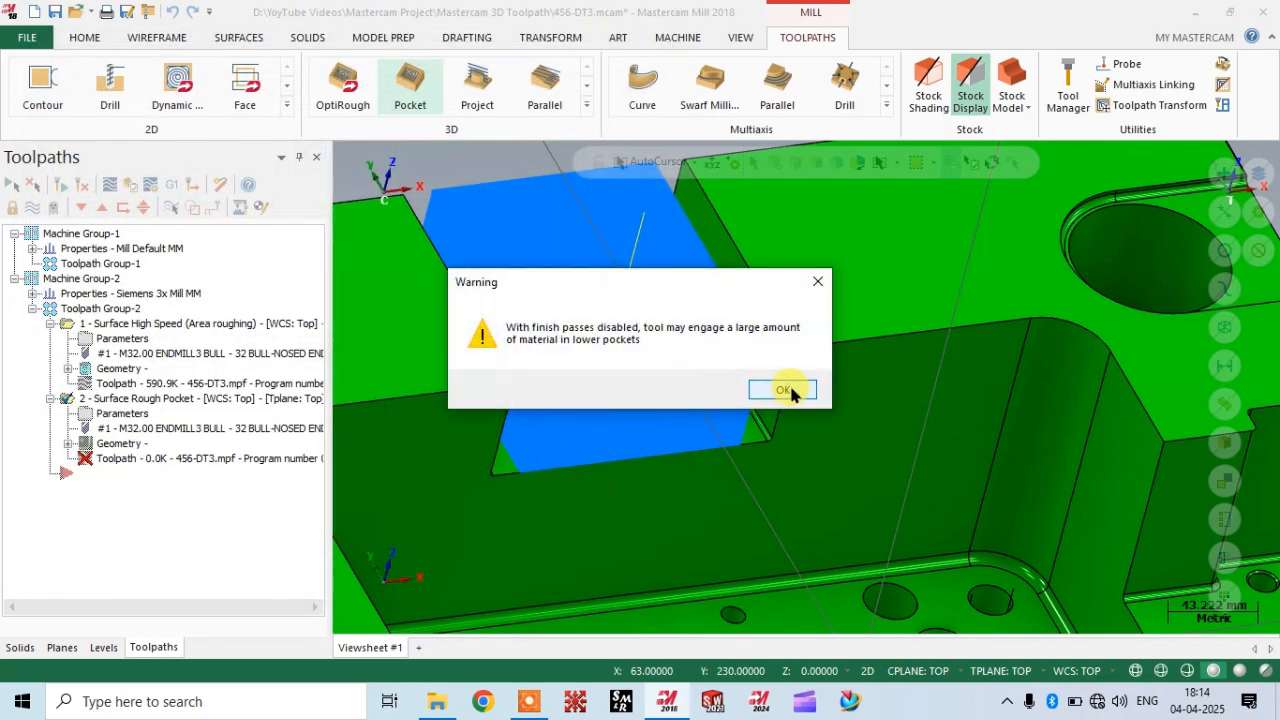
pyautogui.click(782, 389)
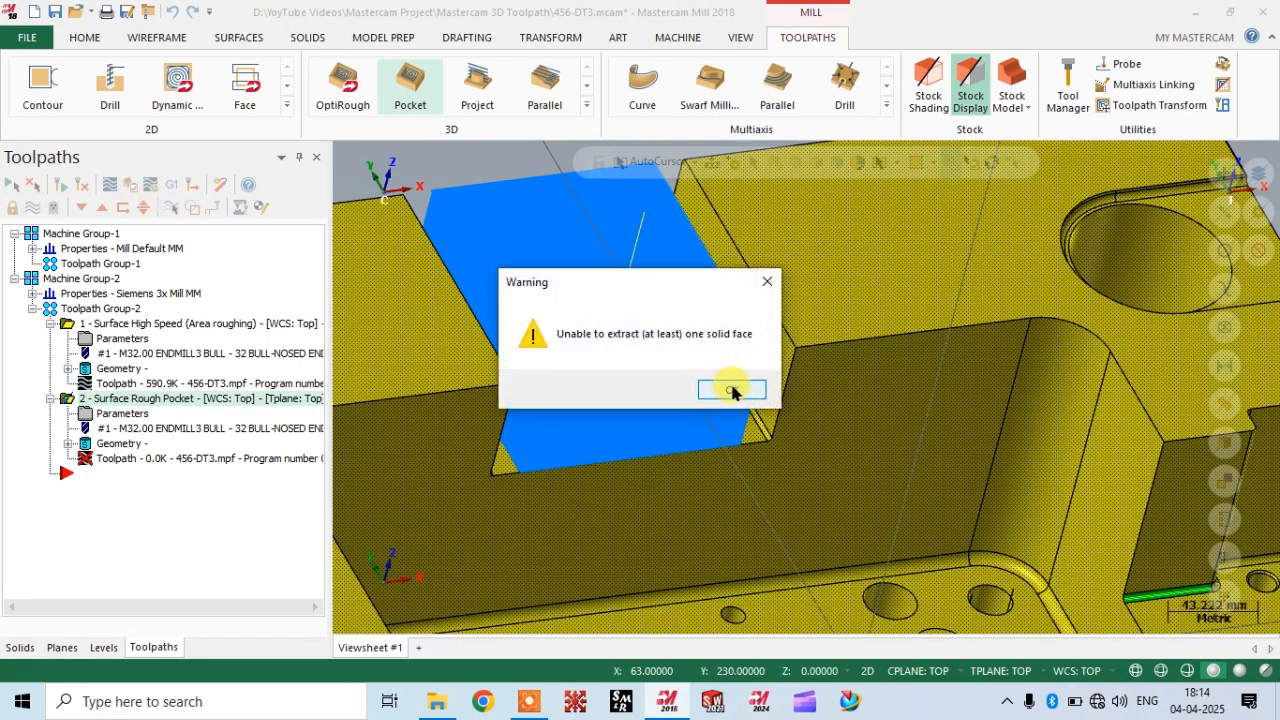
pyautogui.click(733, 390)
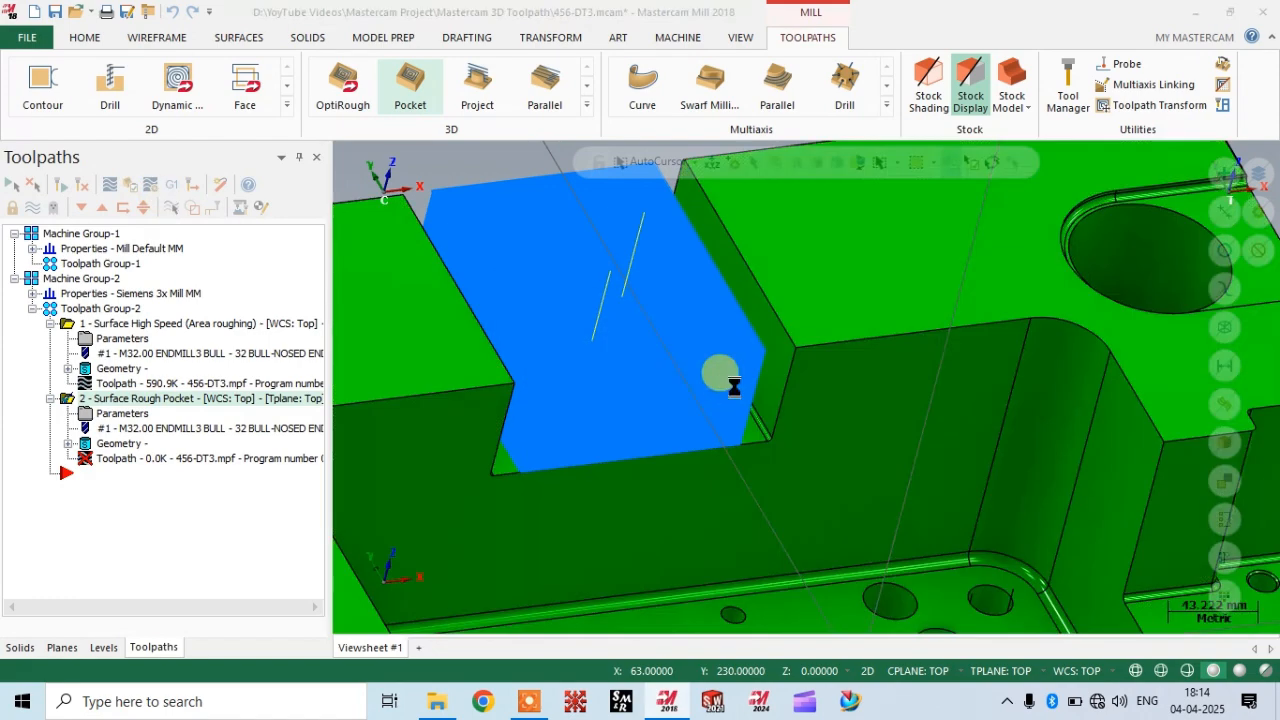
pyautogui.click(645, 389)
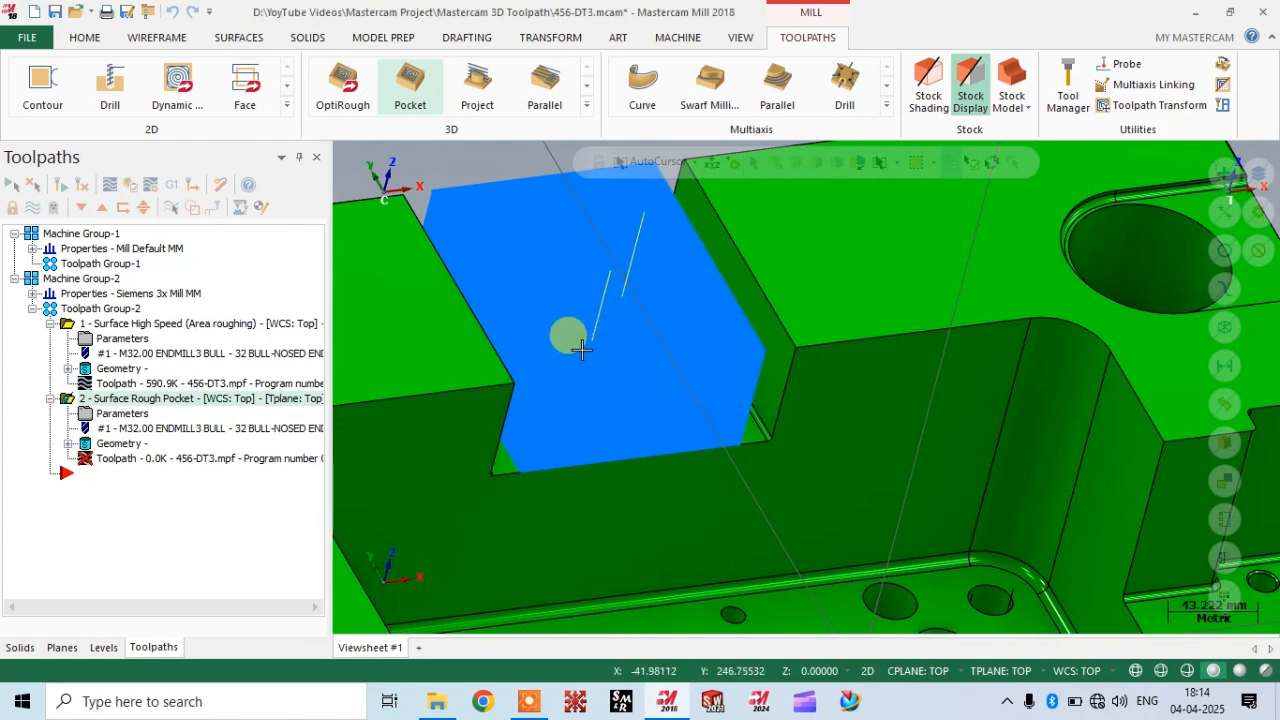
pyautogui.click(172, 207)
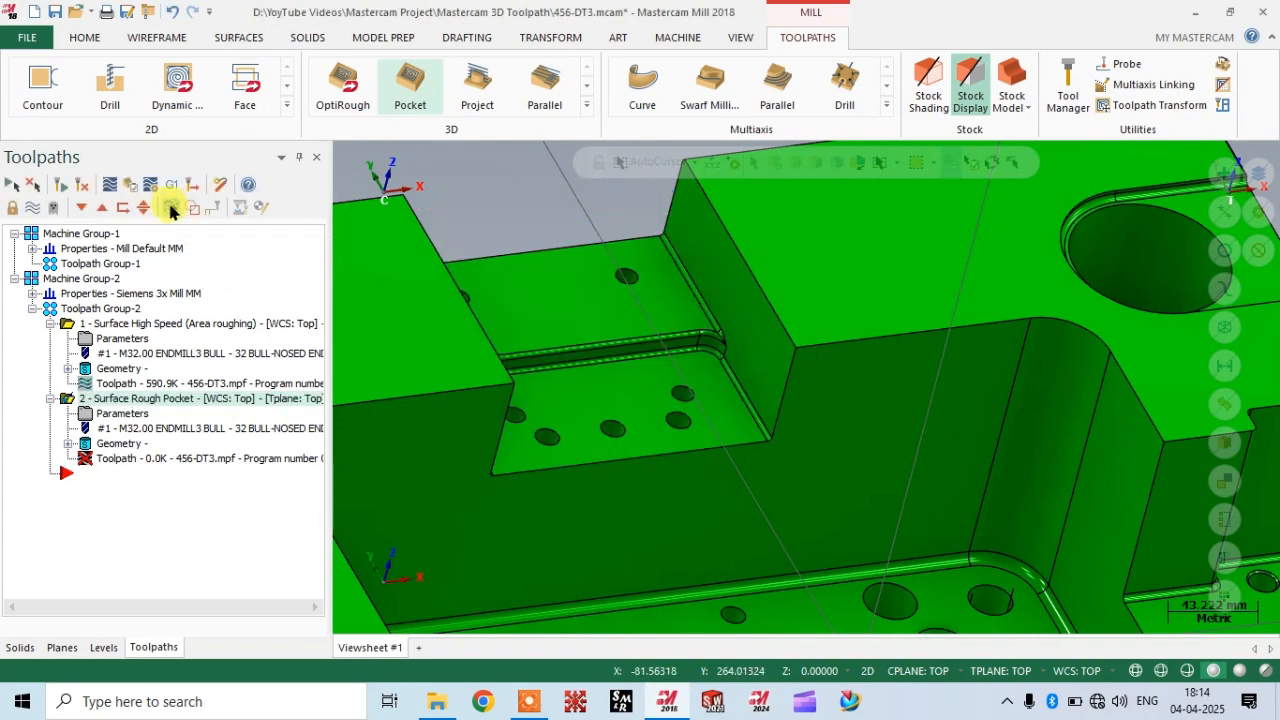
# Edit the Surface Rough Pocket's geometry and reselect its drive faces with a window around the rear notch's floor and walls.
pyautogui.moveTo(1000, 471); pyautogui.dragTo(715, 368, button='middle')
pyautogui.click(121, 443)
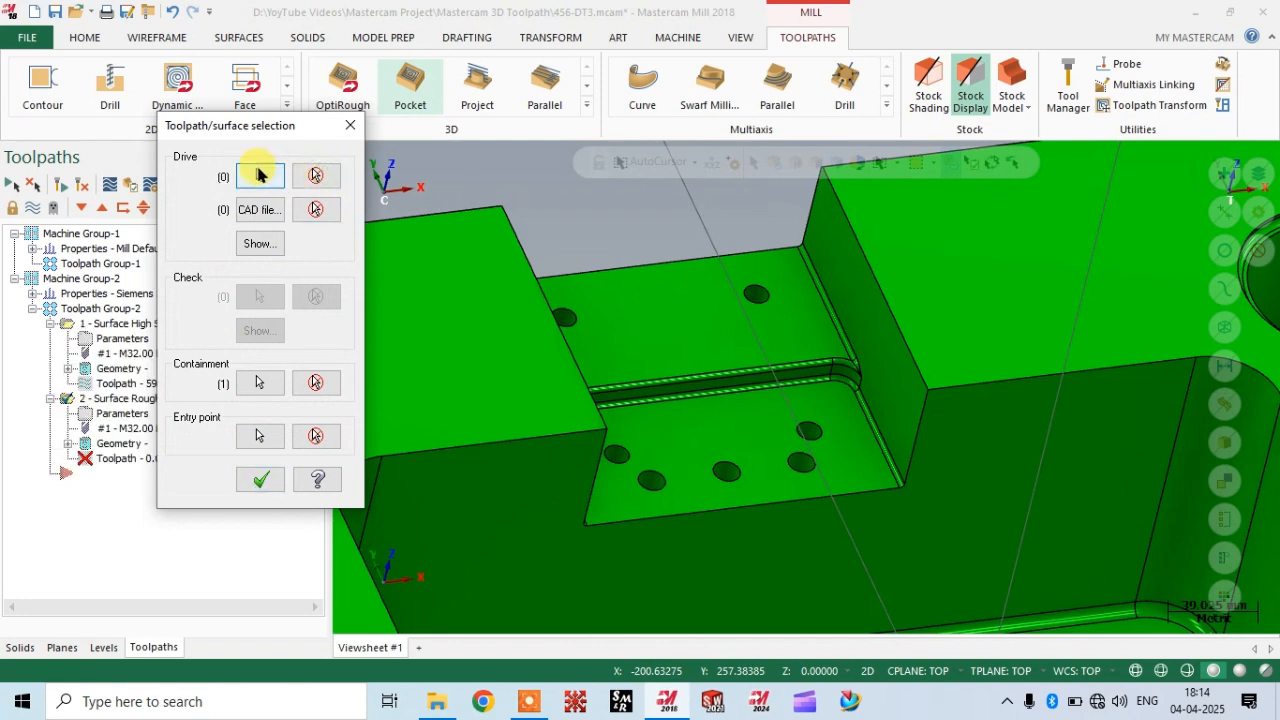
pyautogui.click(256, 176)
pyautogui.scroll(-3, 722, 455)
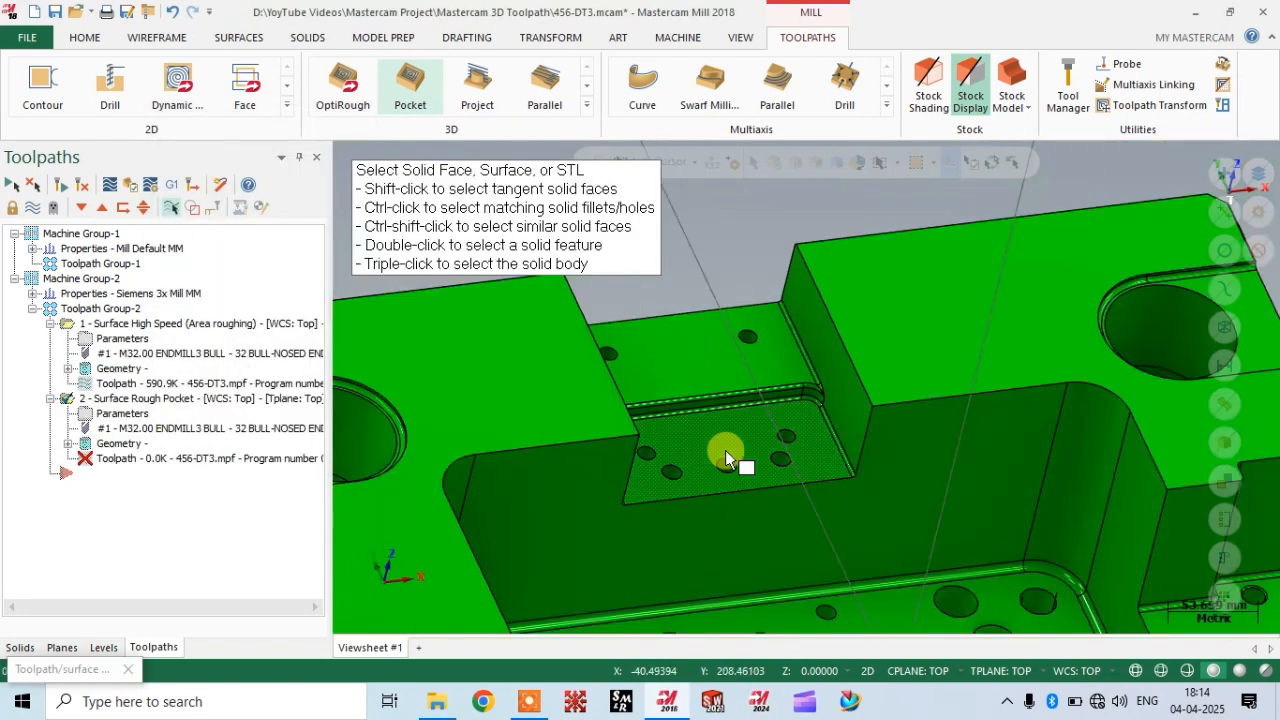
pyautogui.click(690, 430)
pyautogui.scroll(-2, 789, 485)
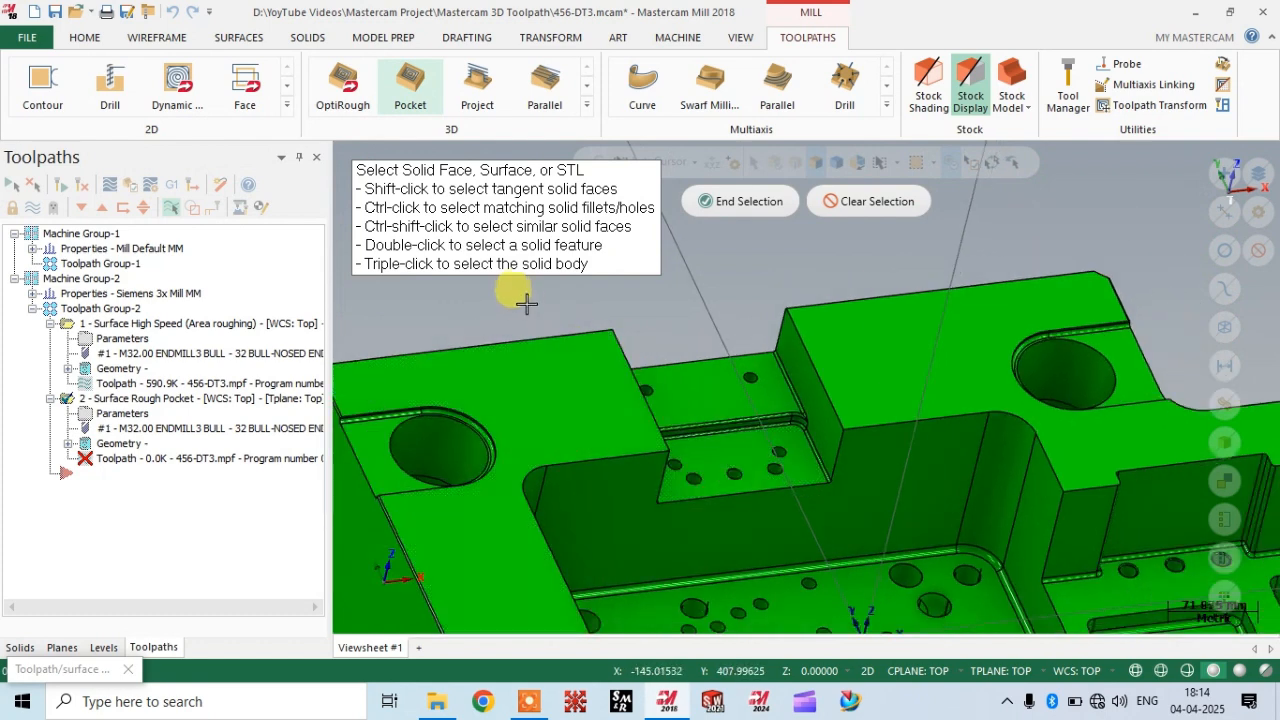
pyautogui.click(846, 443)
pyautogui.click(668, 343)
pyautogui.moveTo(606, 300); pyautogui.dragTo(899, 541)
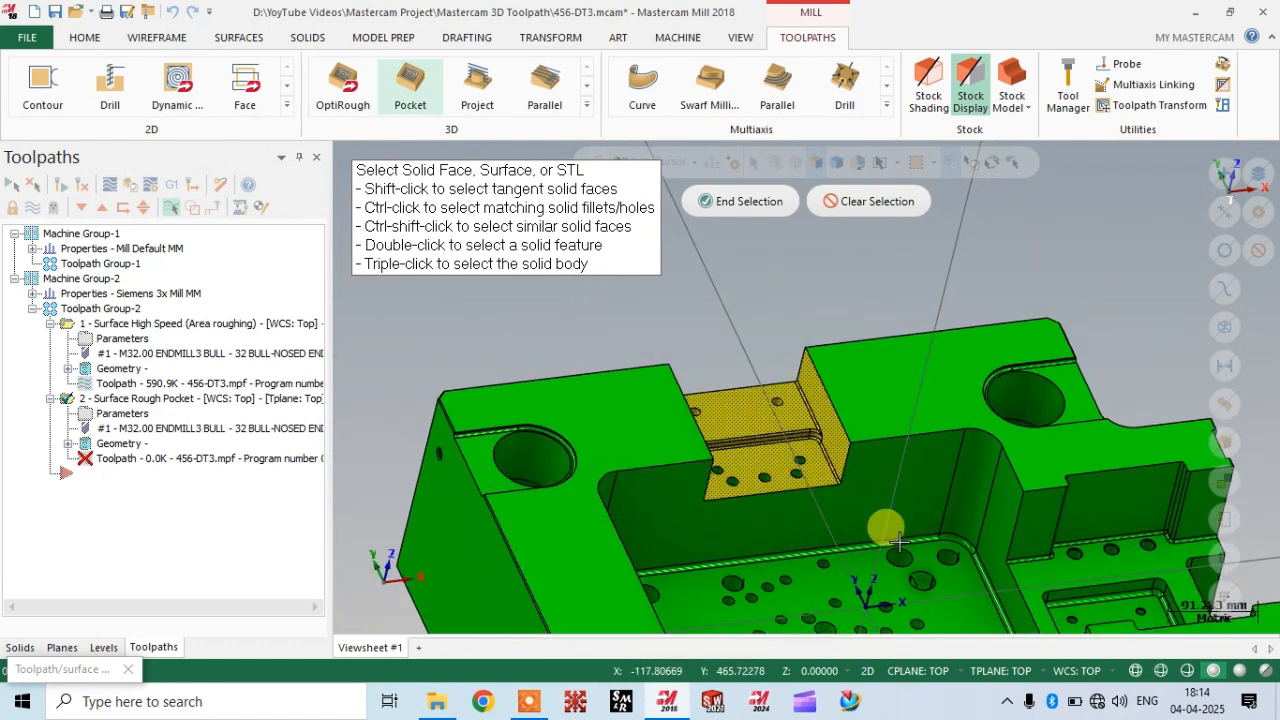
pyautogui.scroll(3, 796, 486)
pyautogui.moveTo(685, 343); pyautogui.dragTo(737, 331, button='middle')
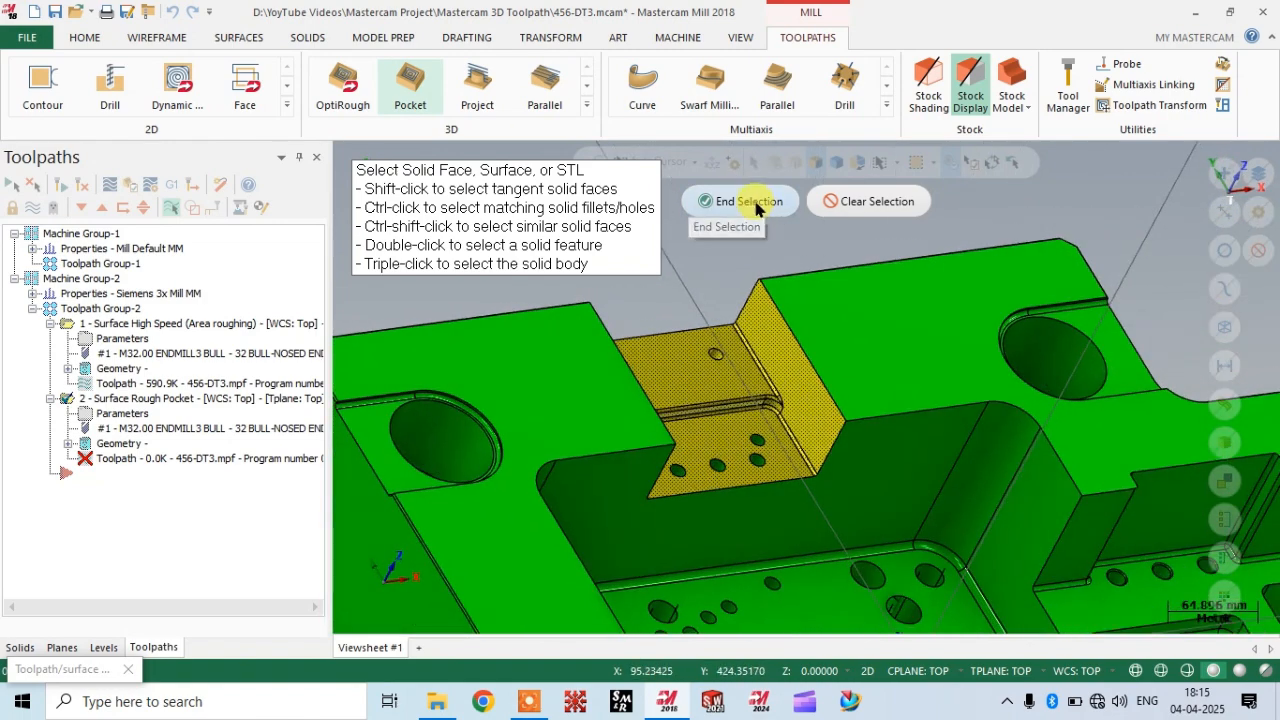
pyautogui.click(740, 201)
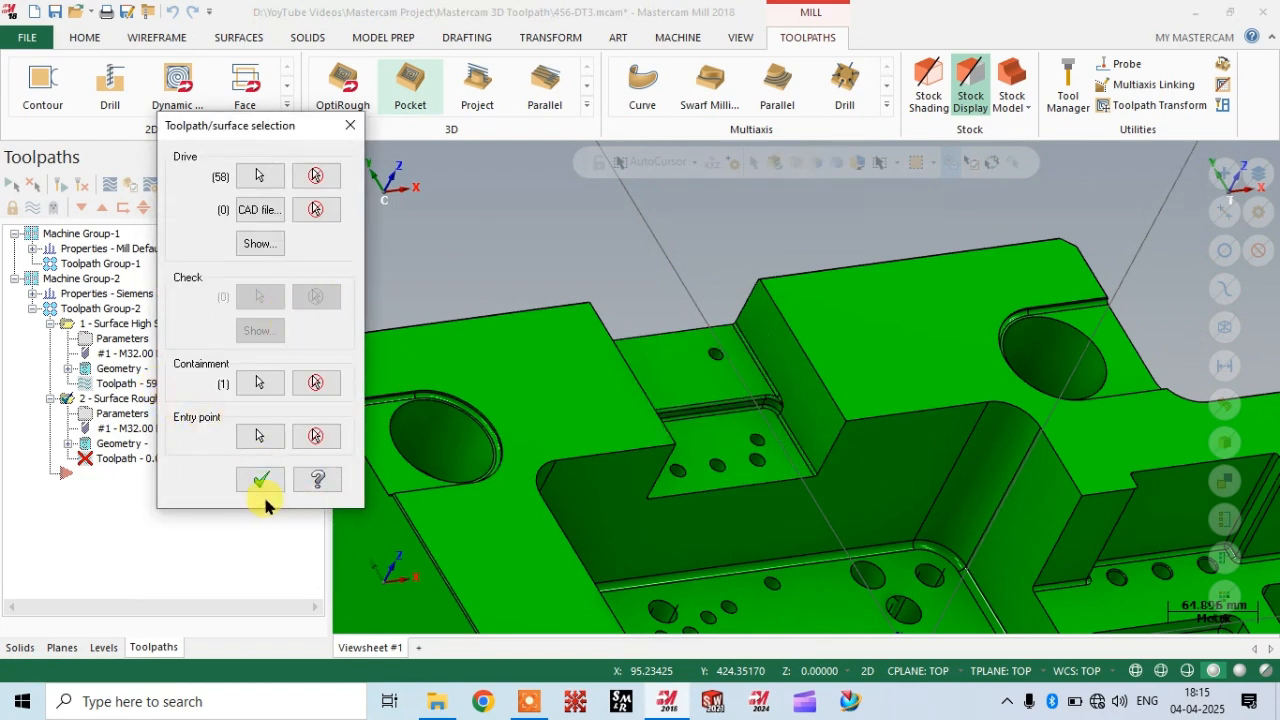
pyautogui.click(261, 480)
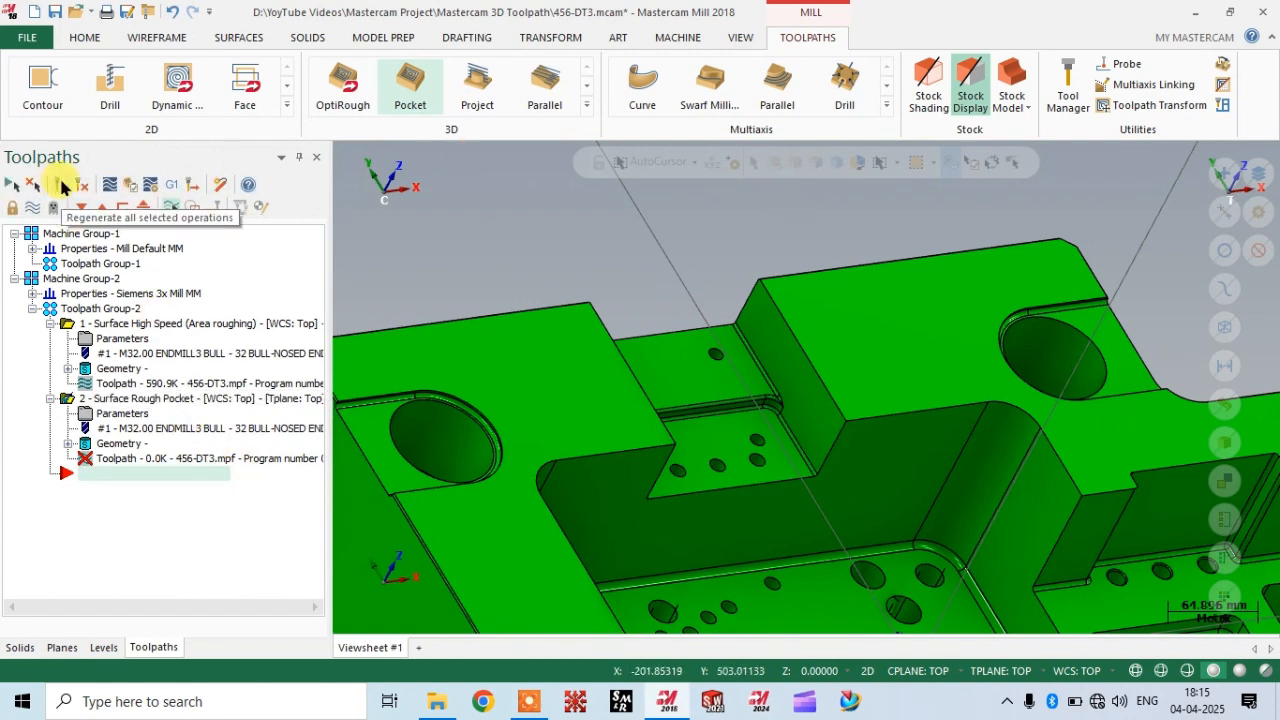
# Regenerate the Surface Rough Pocket operation and examine its toolpath in the rear notch from several angles.
pyautogui.click(62, 186)
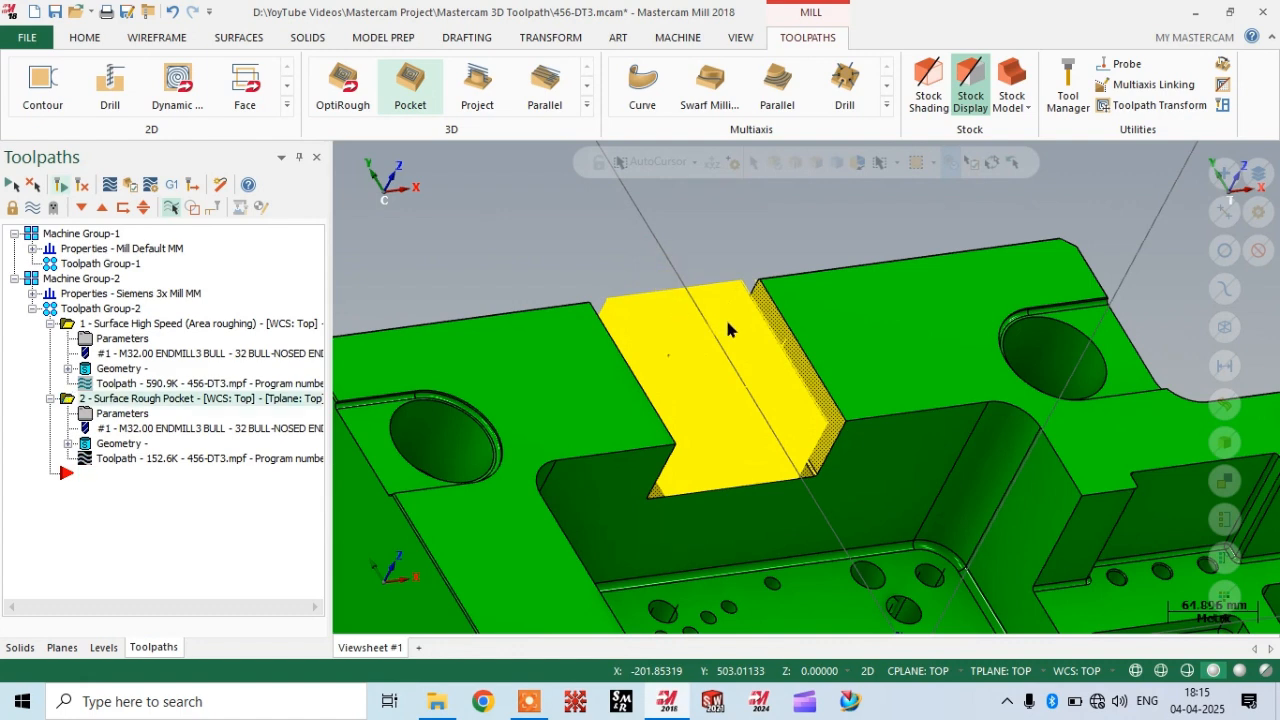
pyautogui.scroll(5, 732, 366)
pyautogui.moveTo(763, 455); pyautogui.dragTo(789, 457, button='middle')
pyautogui.moveTo(1103, 627); pyautogui.dragTo(909, 597, button='middle')
pyautogui.scroll(5, 640, 310)
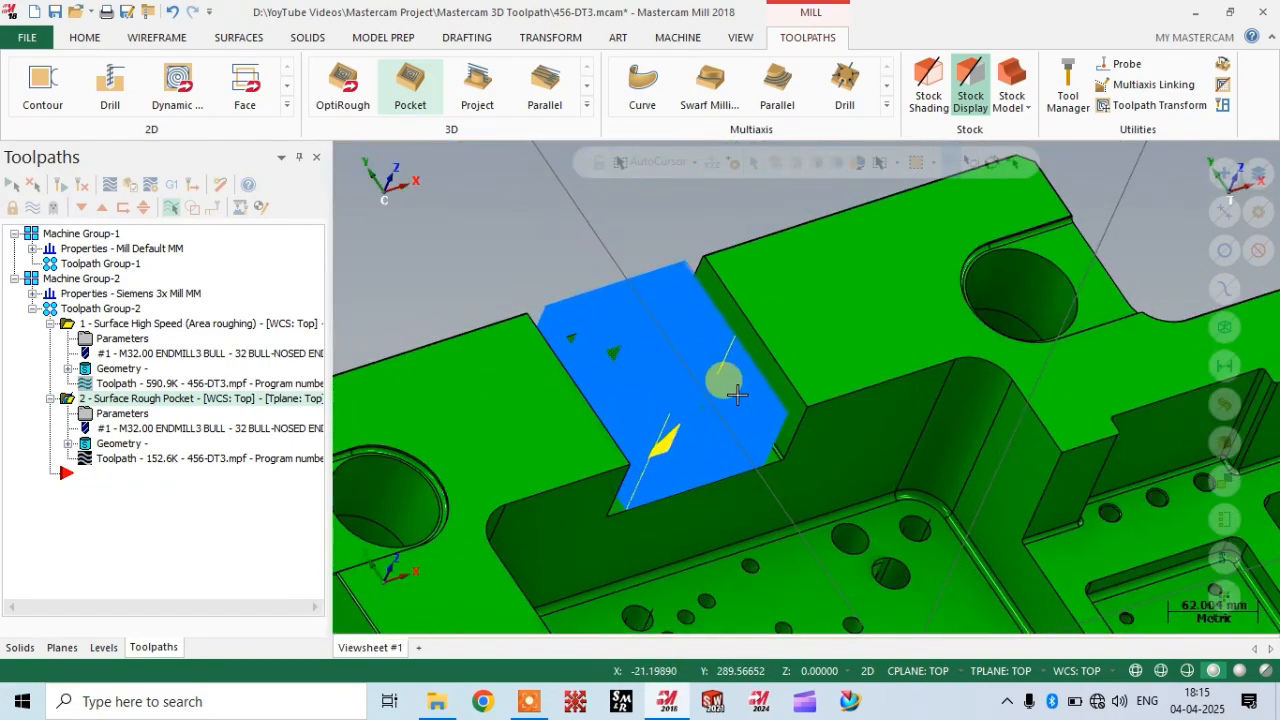
pyautogui.moveTo(777, 398); pyautogui.dragTo(617, 220, button='middle')
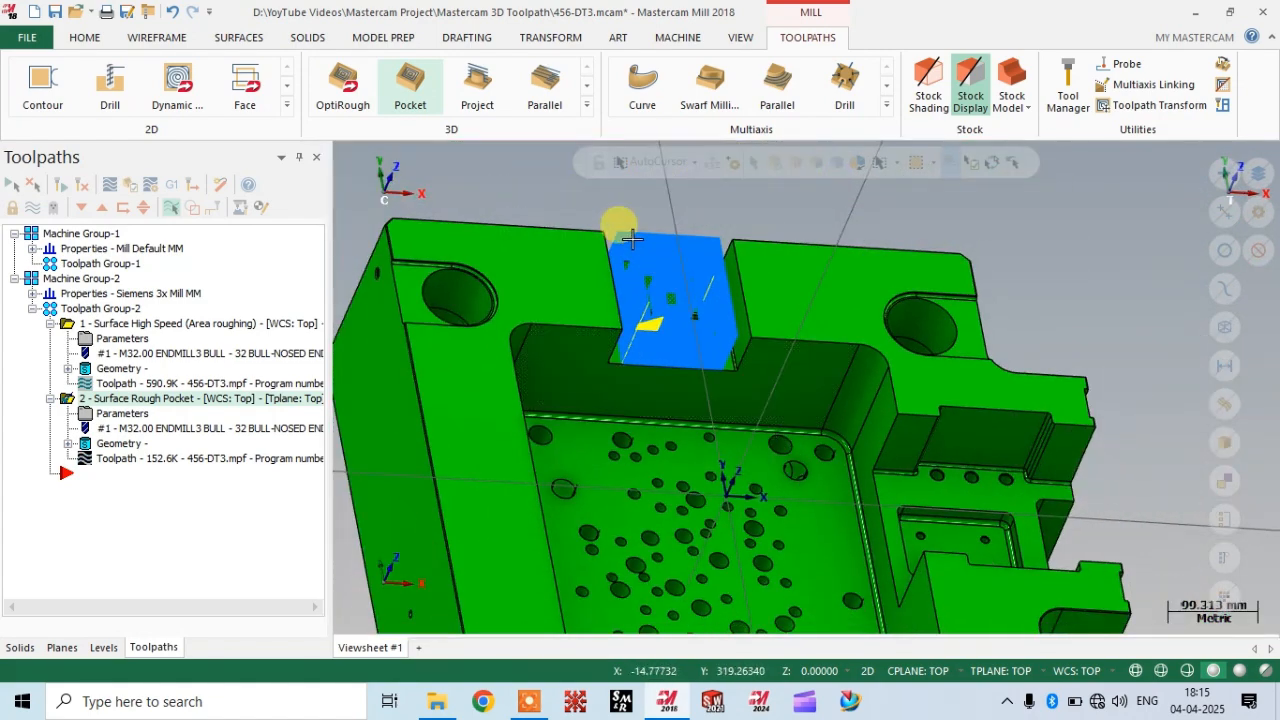
pyautogui.scroll(2, 617, 220)
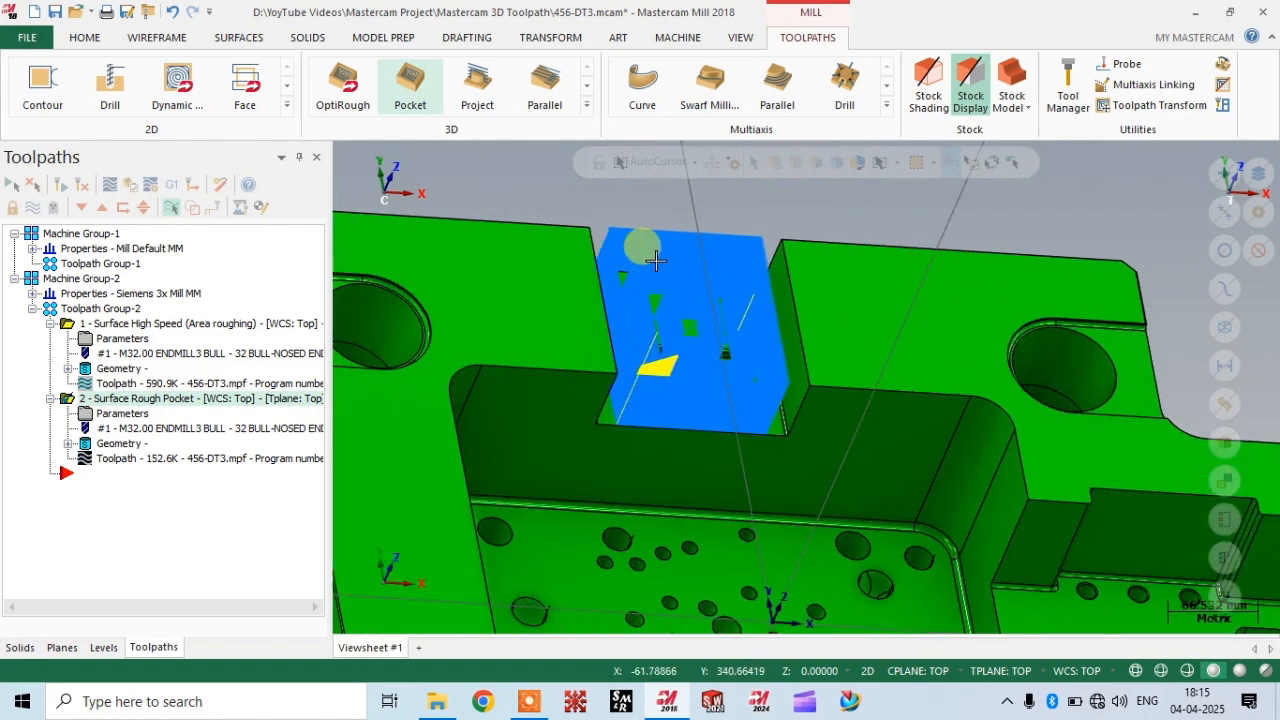
pyautogui.scroll(-2, 779, 294)
pyautogui.moveTo(688, 249); pyautogui.dragTo(682, 221, button='middle')
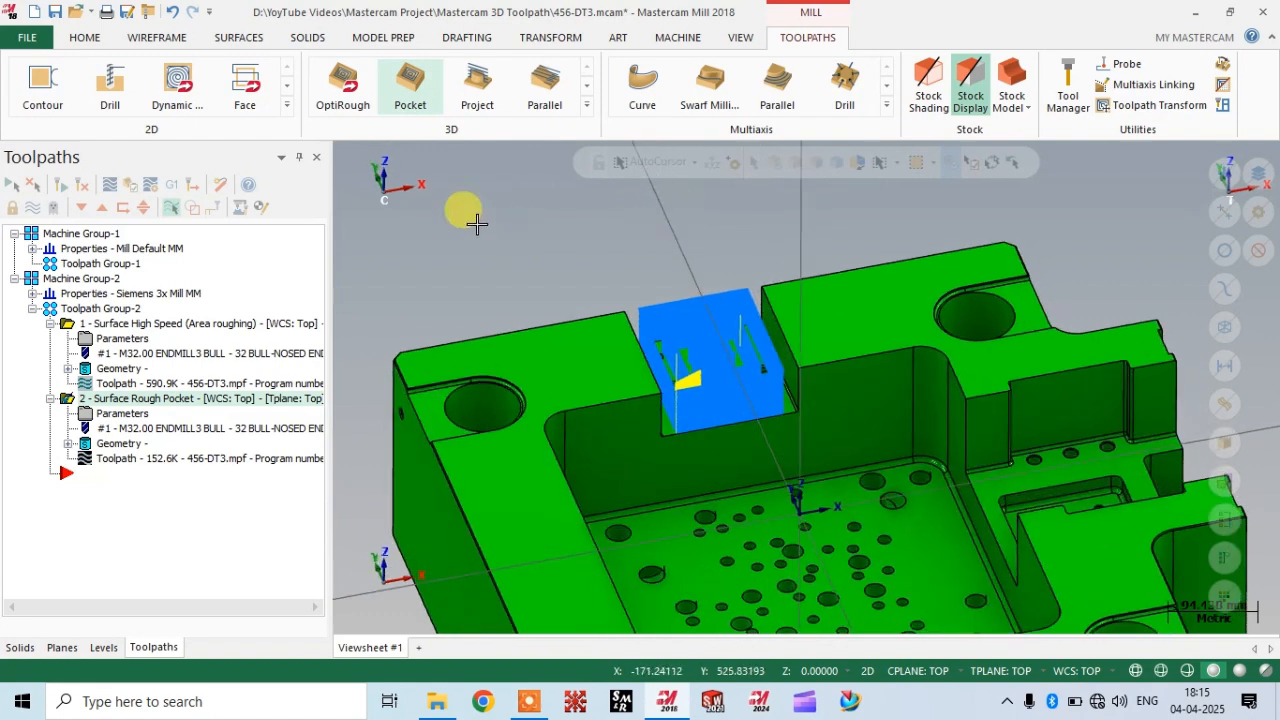
pyautogui.scroll(-2, 468, 217)
pyautogui.click(590, 104)
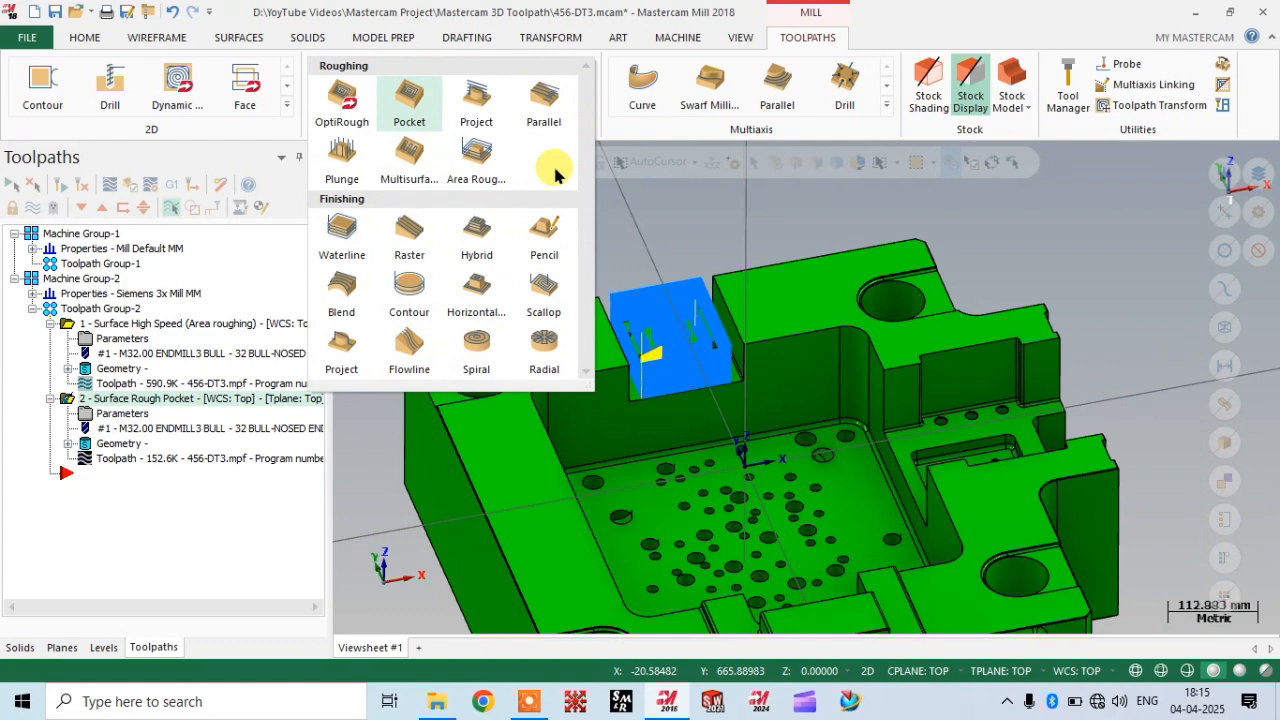
pyautogui.click(700, 216)
pyautogui.scroll(3, 668, 248)
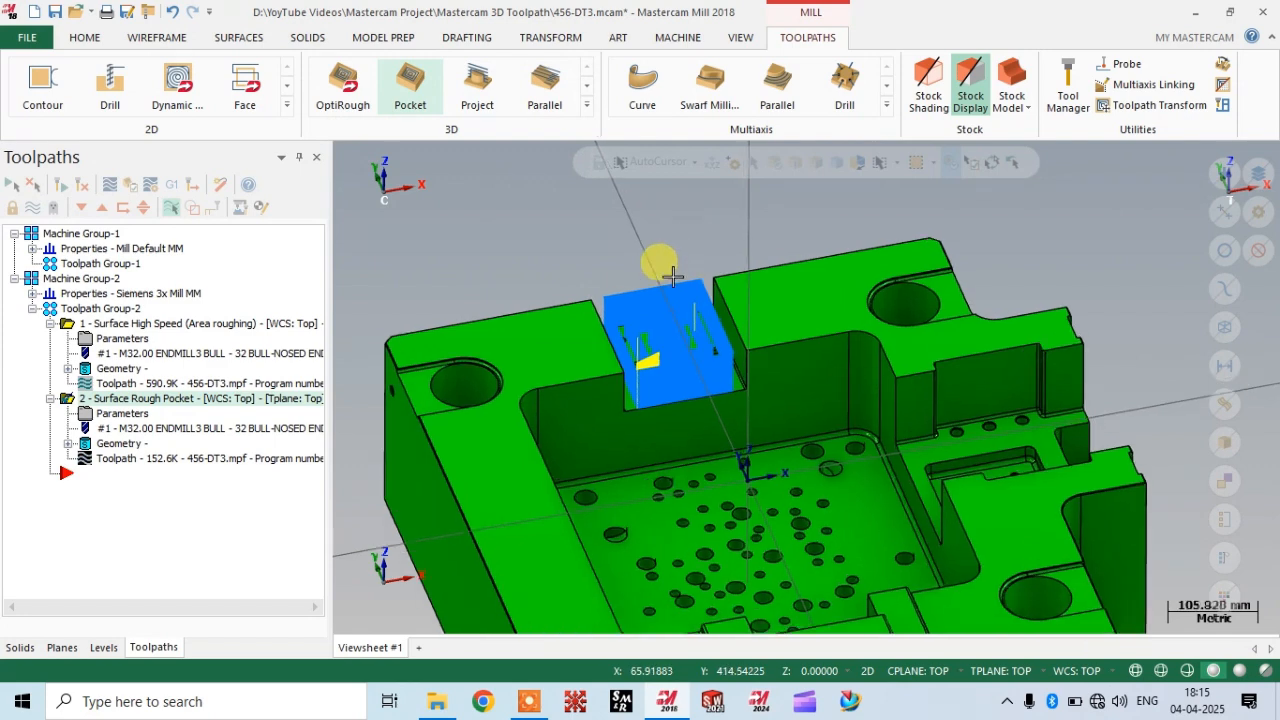
# In the top view on level 2, draw a 150 × 138.8 mm rectangle from the rear notch's outer corner to its opposite corner at the cavity.
pyautogui.click(103, 647)
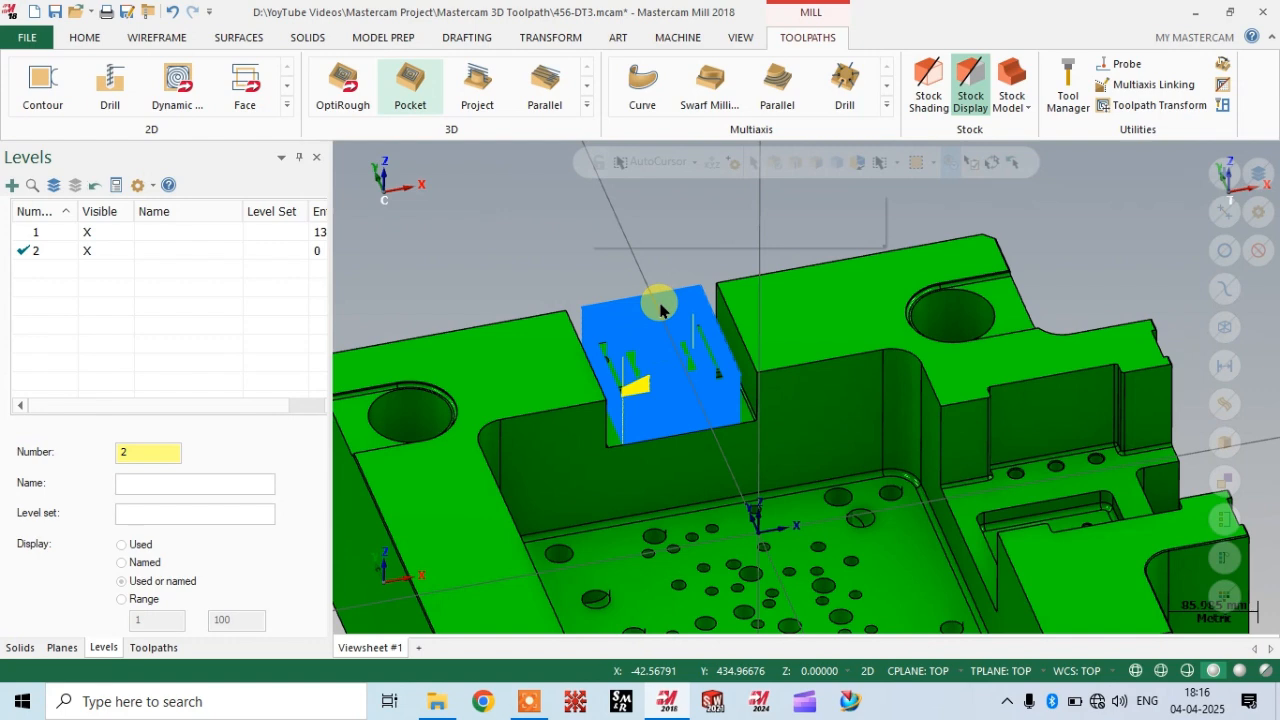
pyautogui.rightClick(633, 256)
pyautogui.click(650, 360)
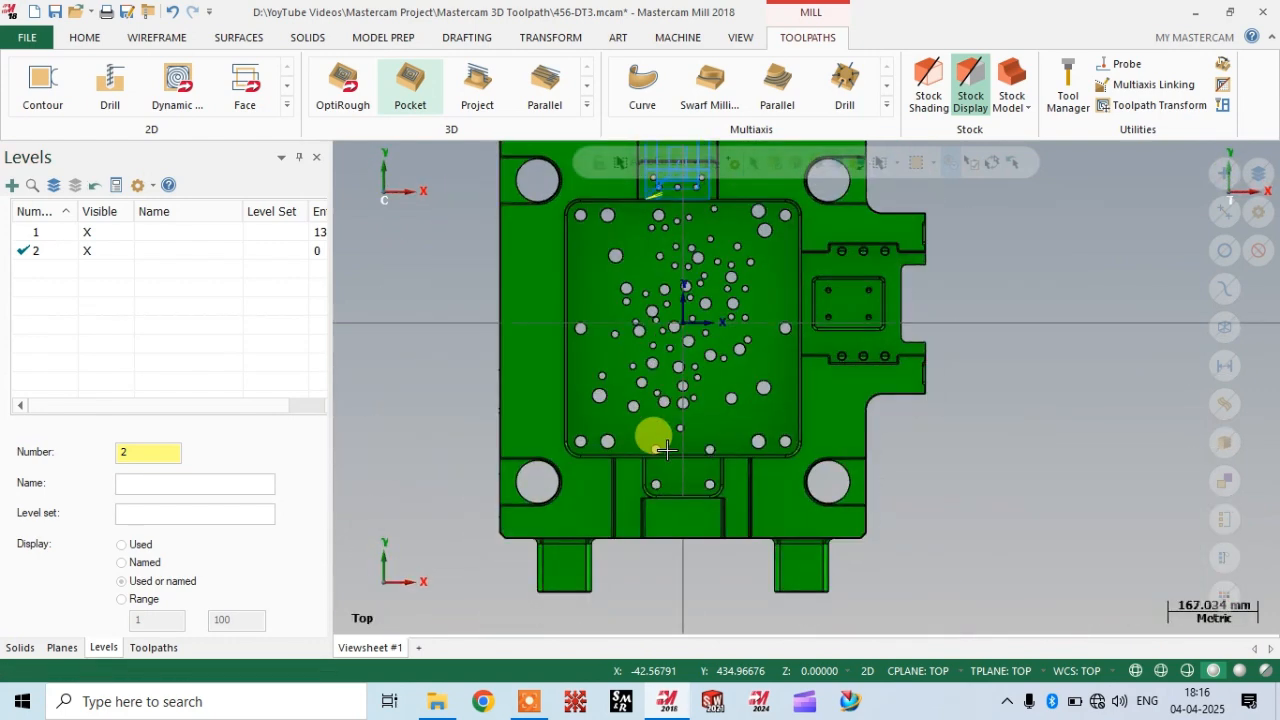
pyautogui.scroll(5, 648, 218)
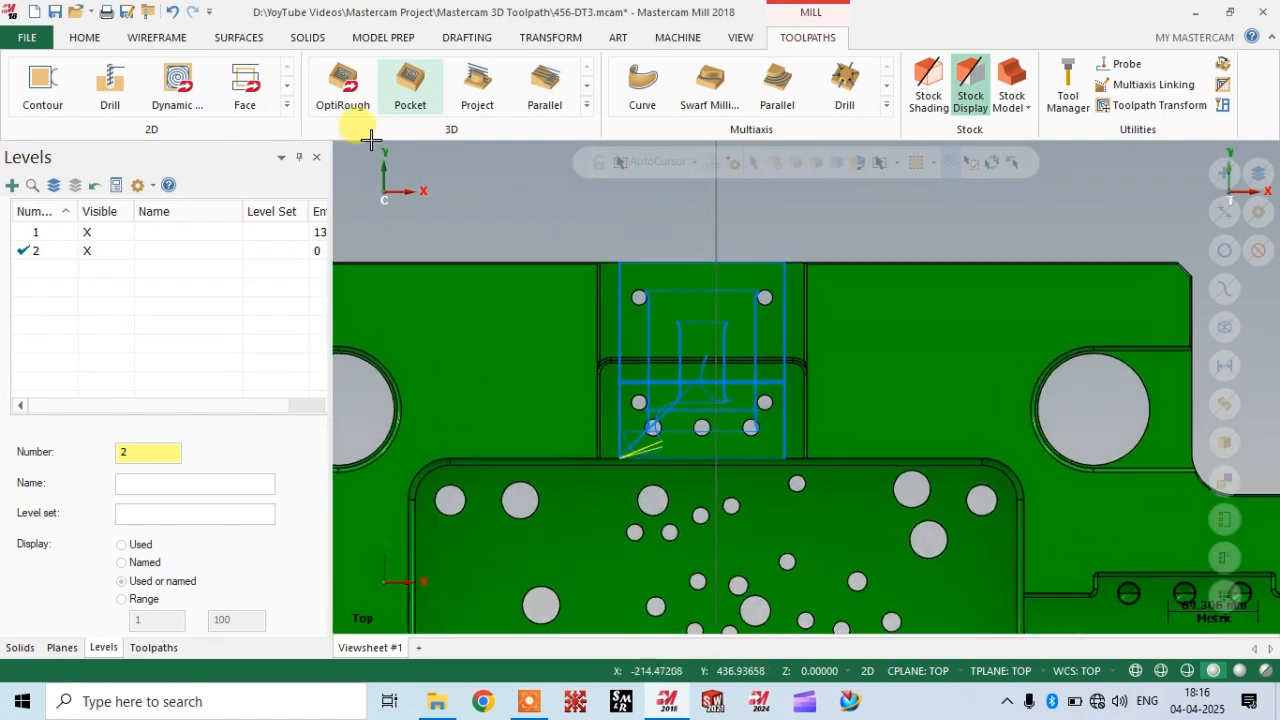
pyautogui.click(157, 38)
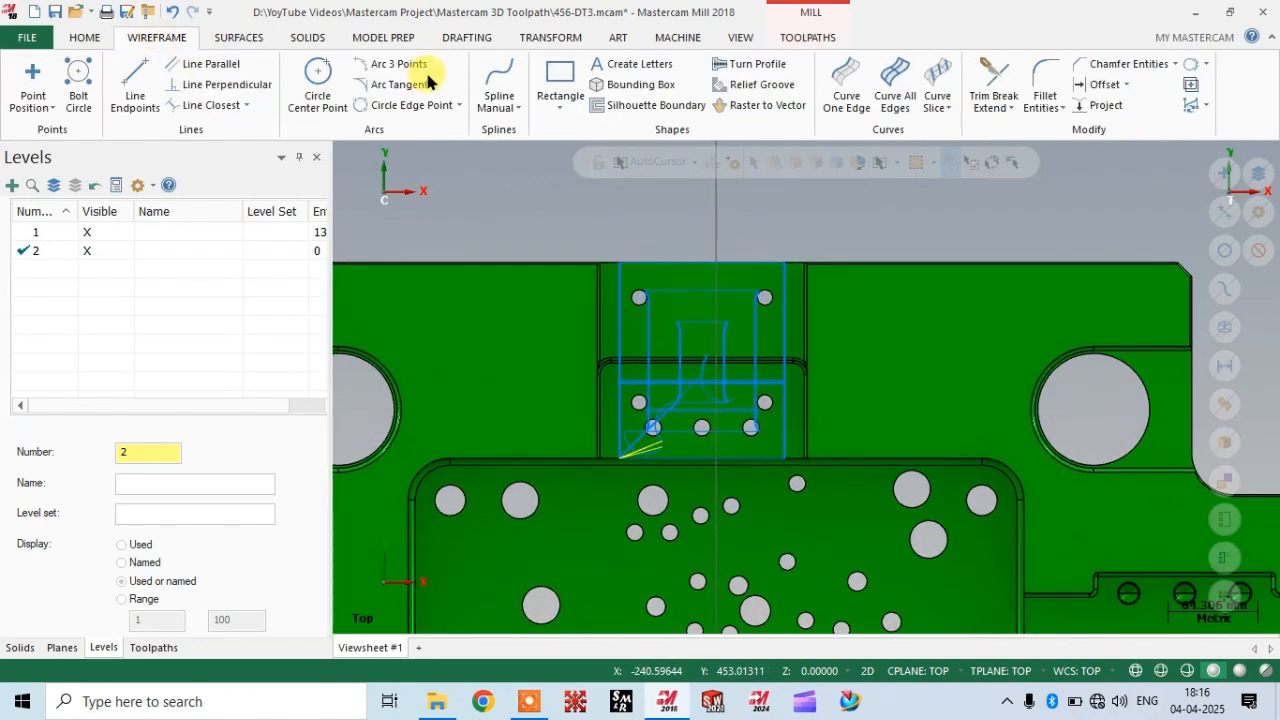
pyautogui.click(559, 75)
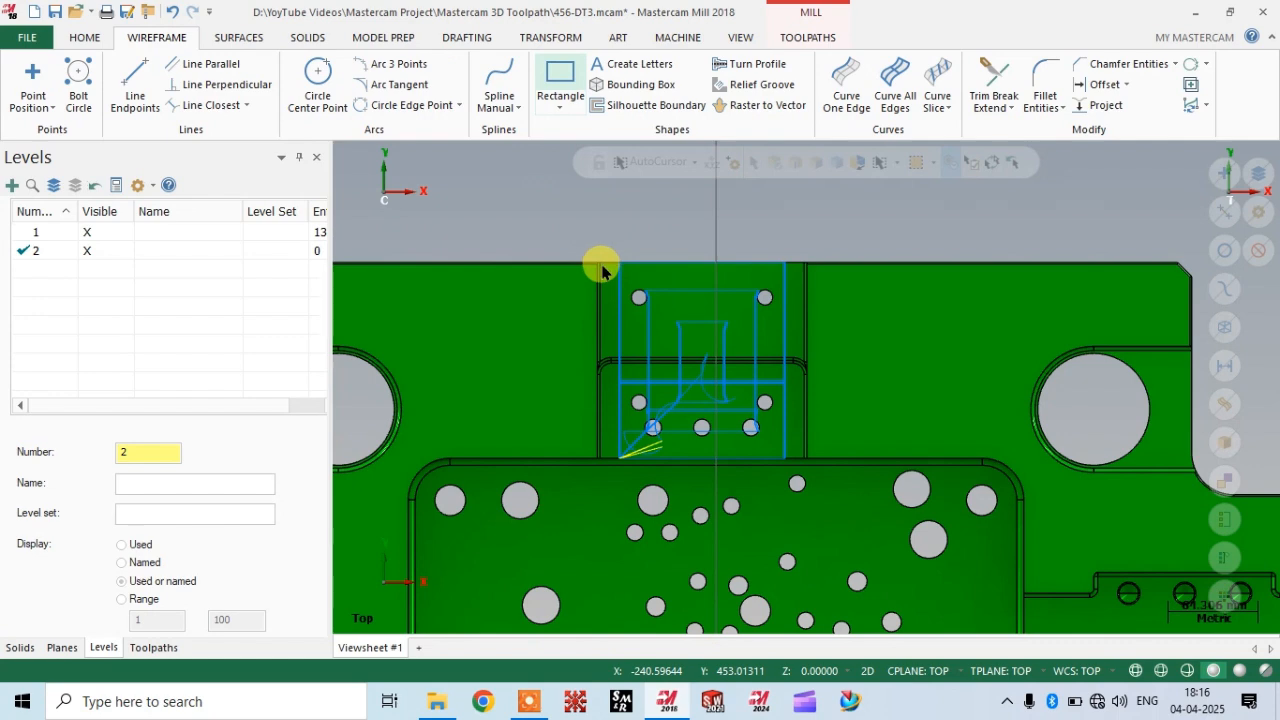
pyautogui.scroll(3, 602, 264)
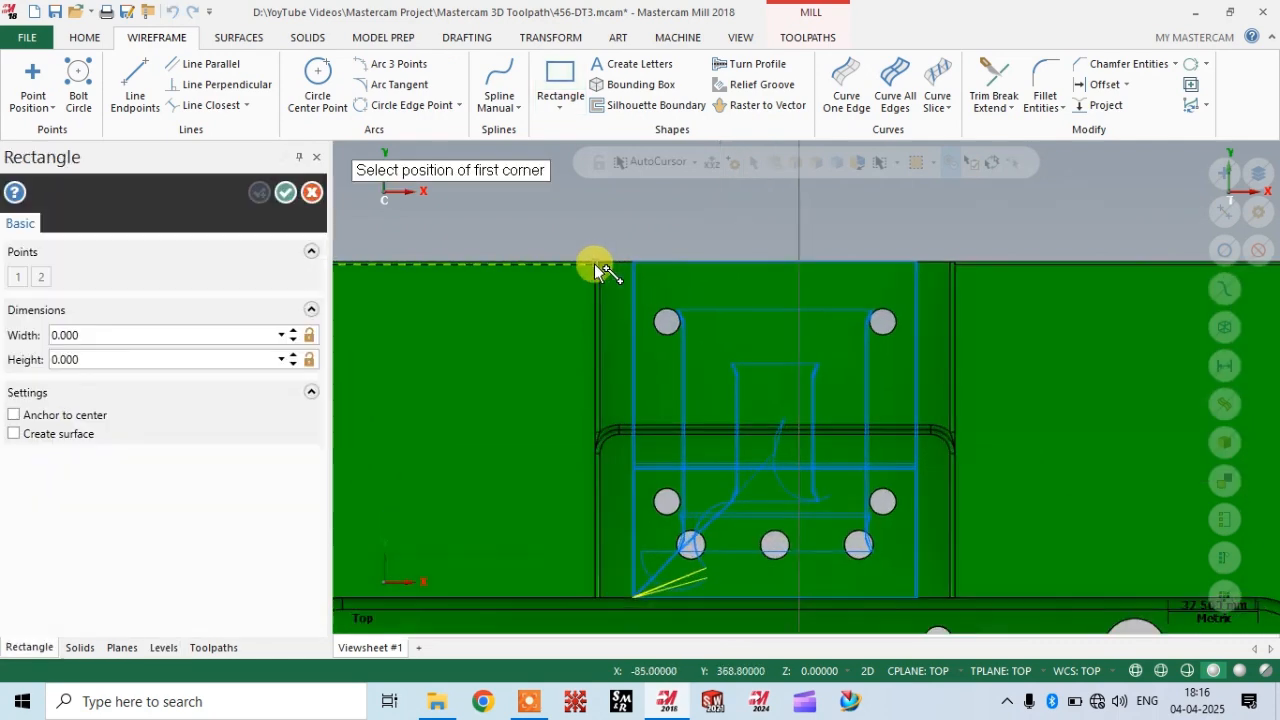
pyautogui.scroll(2, 595, 262)
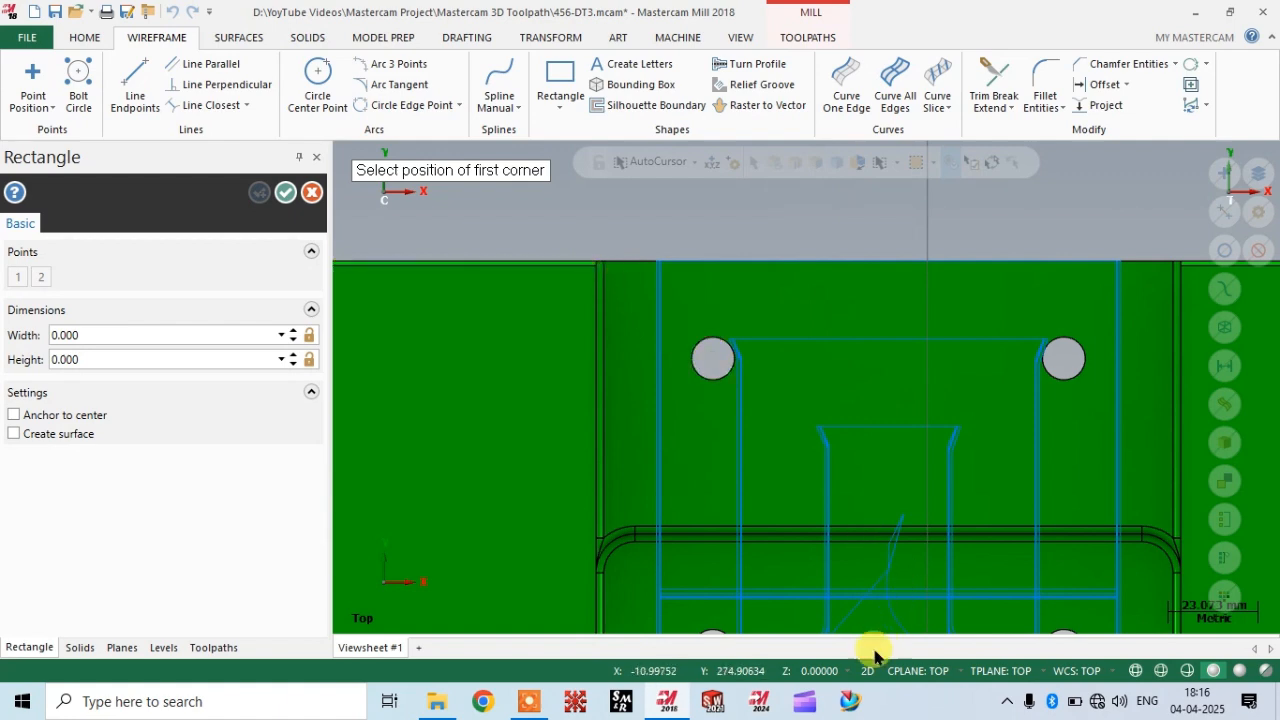
pyautogui.click(591, 262)
pyautogui.scroll(-4, 578, 212)
pyautogui.scroll(2, 880, 487)
pyautogui.click(865, 486)
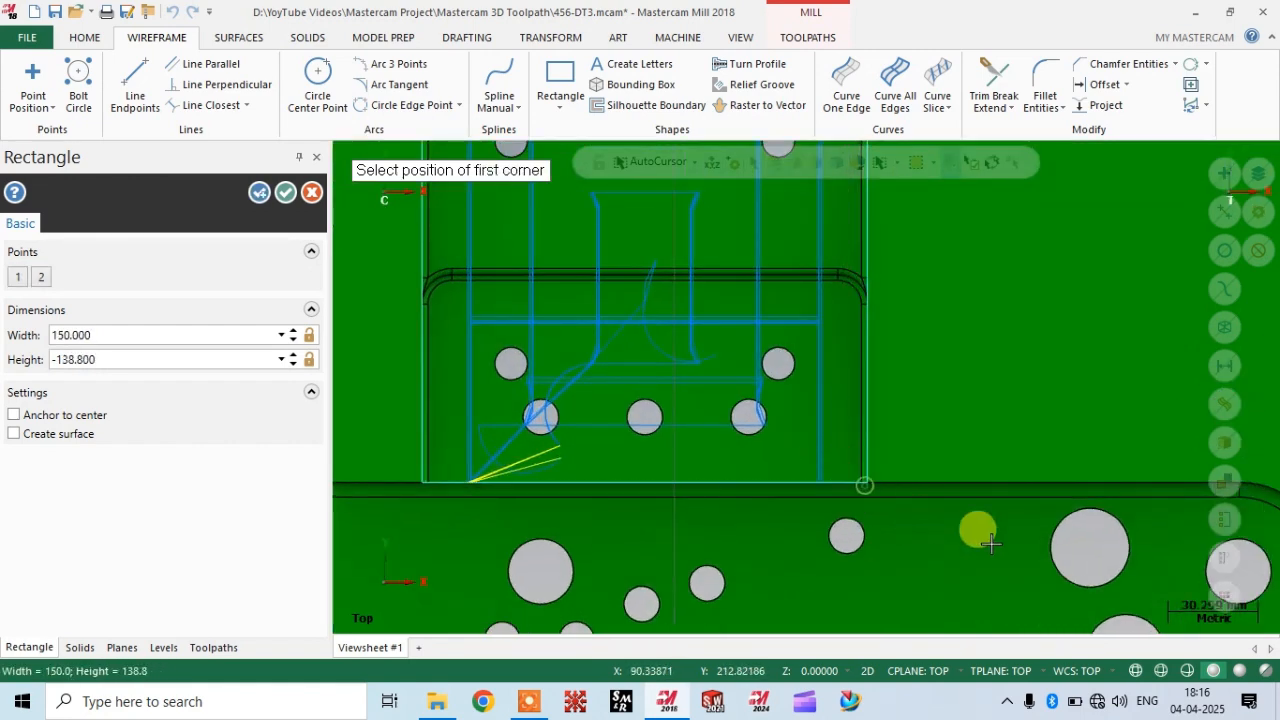
pyautogui.scroll(-2, 865, 486)
pyautogui.click(285, 192)
pyautogui.scroll(-4, 740, 362)
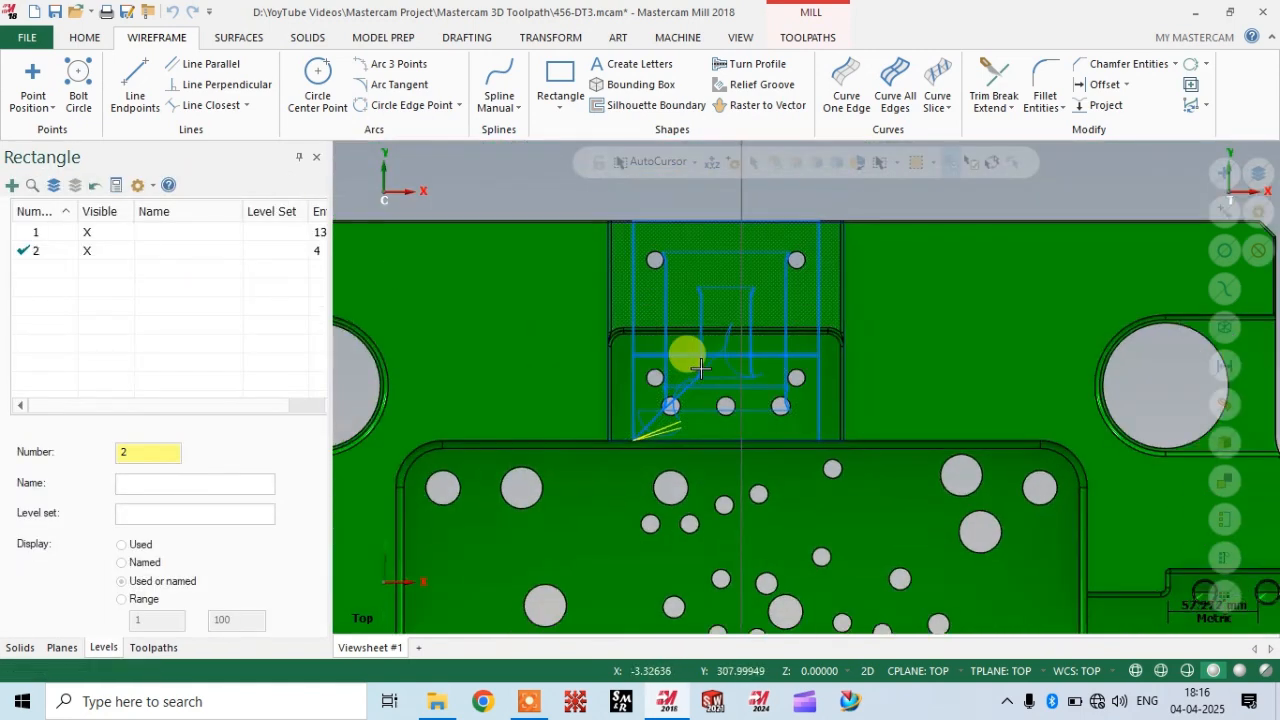
# Start a Waterline finishing toolpath and window-select the faces around the rear notch as its machining geometry.
pyautogui.moveTo(788, 381); pyautogui.dragTo(876, 370, button='middle')
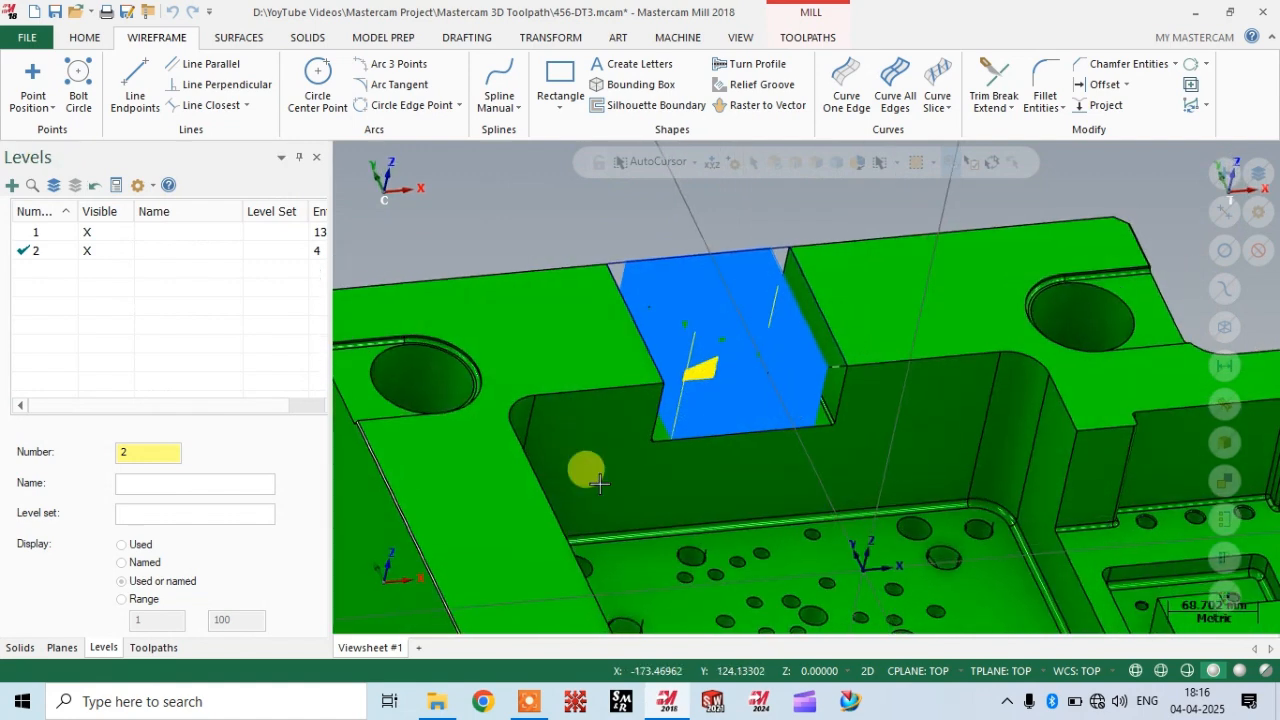
pyautogui.click(151, 647)
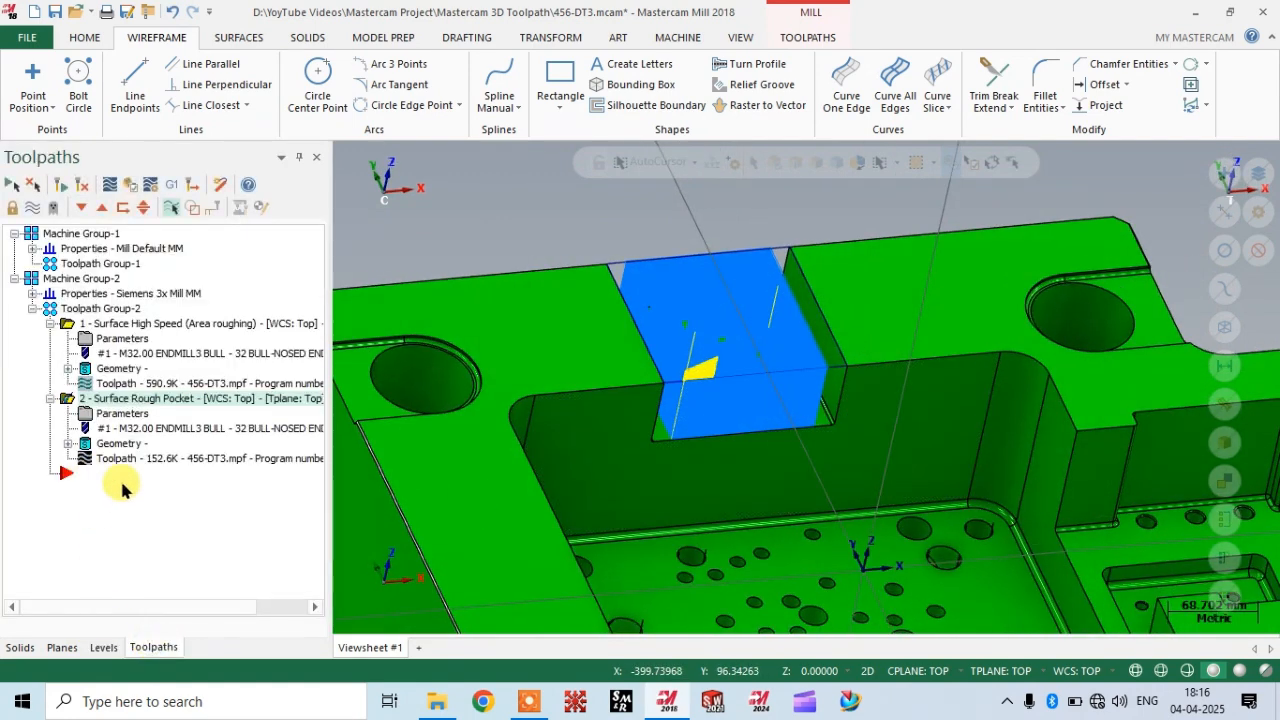
pyautogui.moveTo(814, 271); pyautogui.dragTo(500, 186, button='middle')
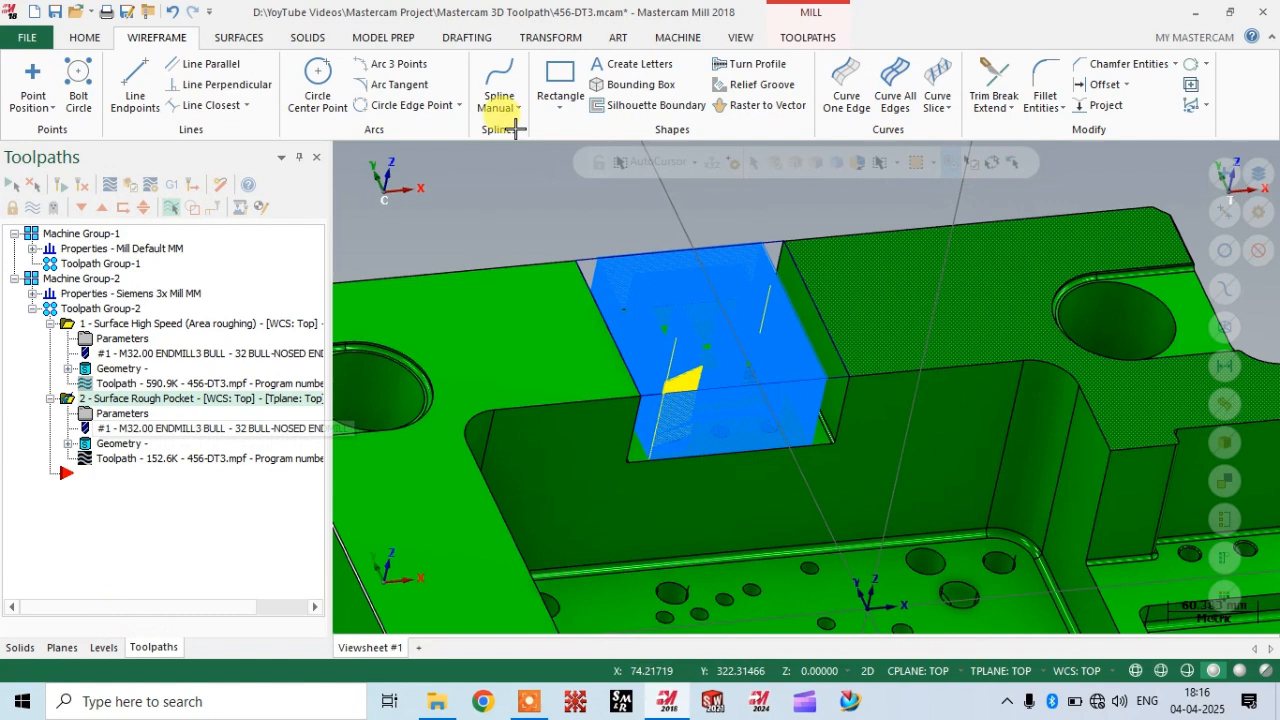
pyautogui.click(808, 37)
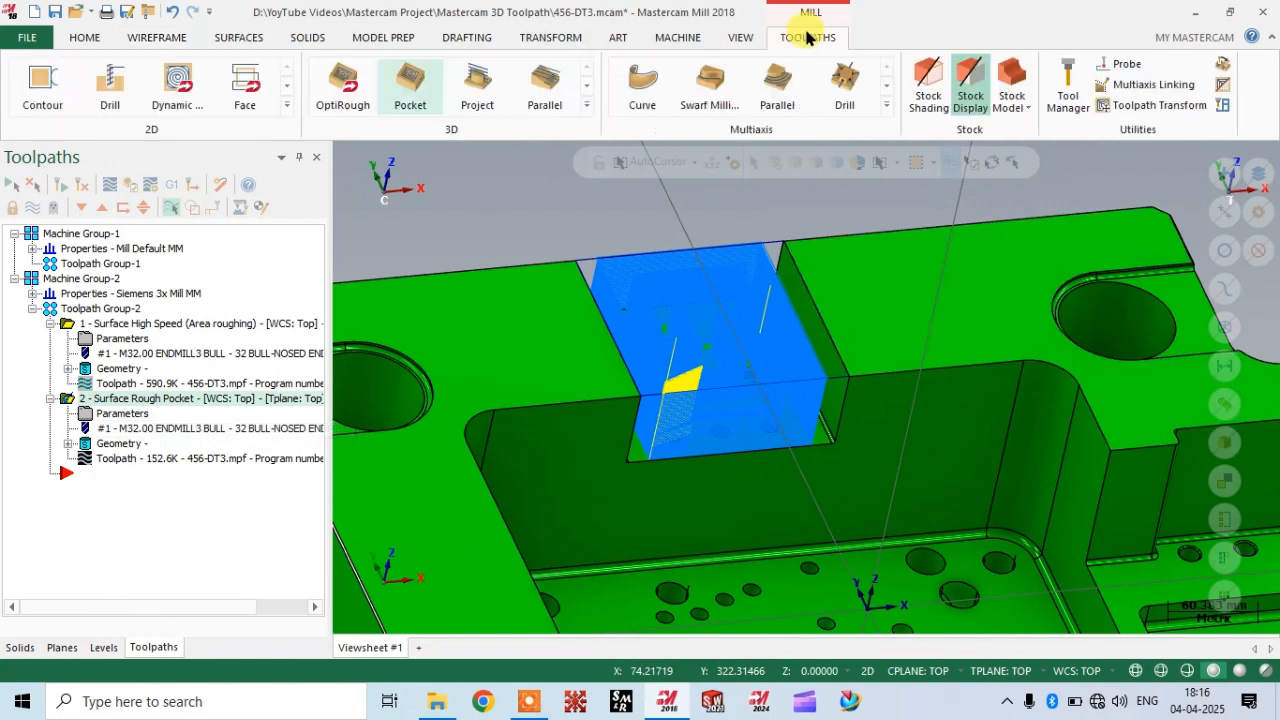
pyautogui.click(586, 105)
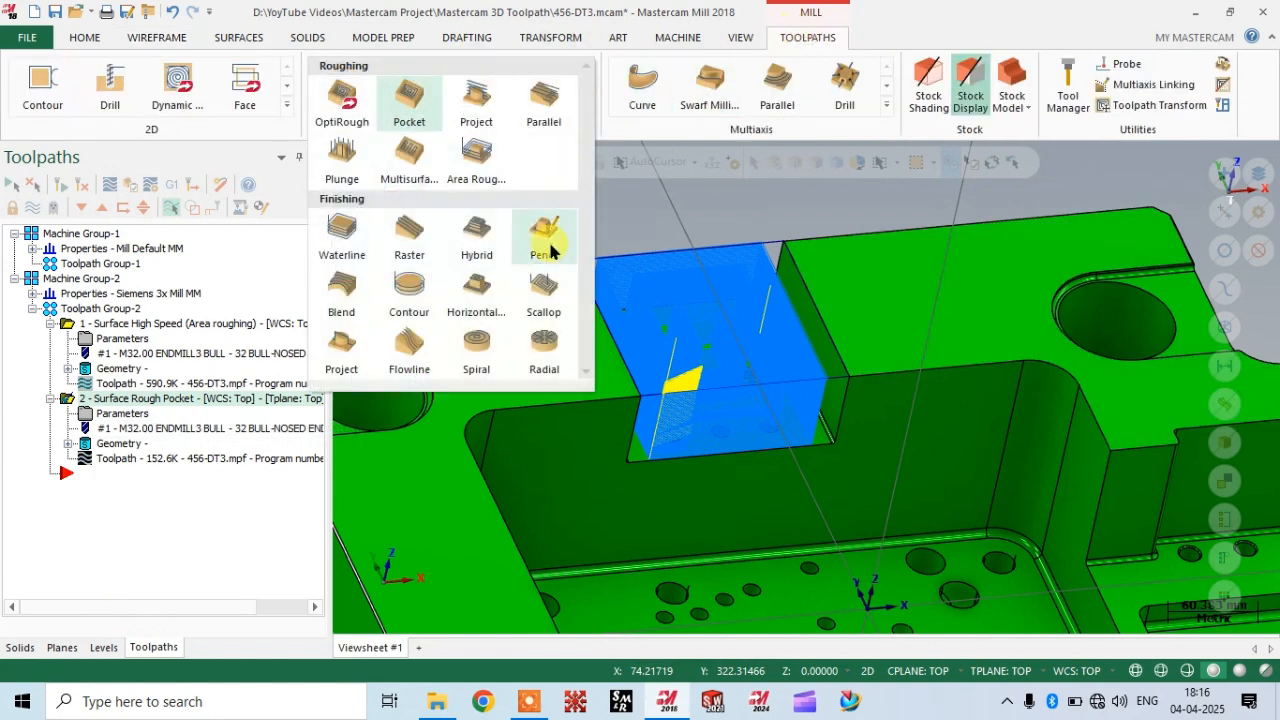
pyautogui.click(341, 238)
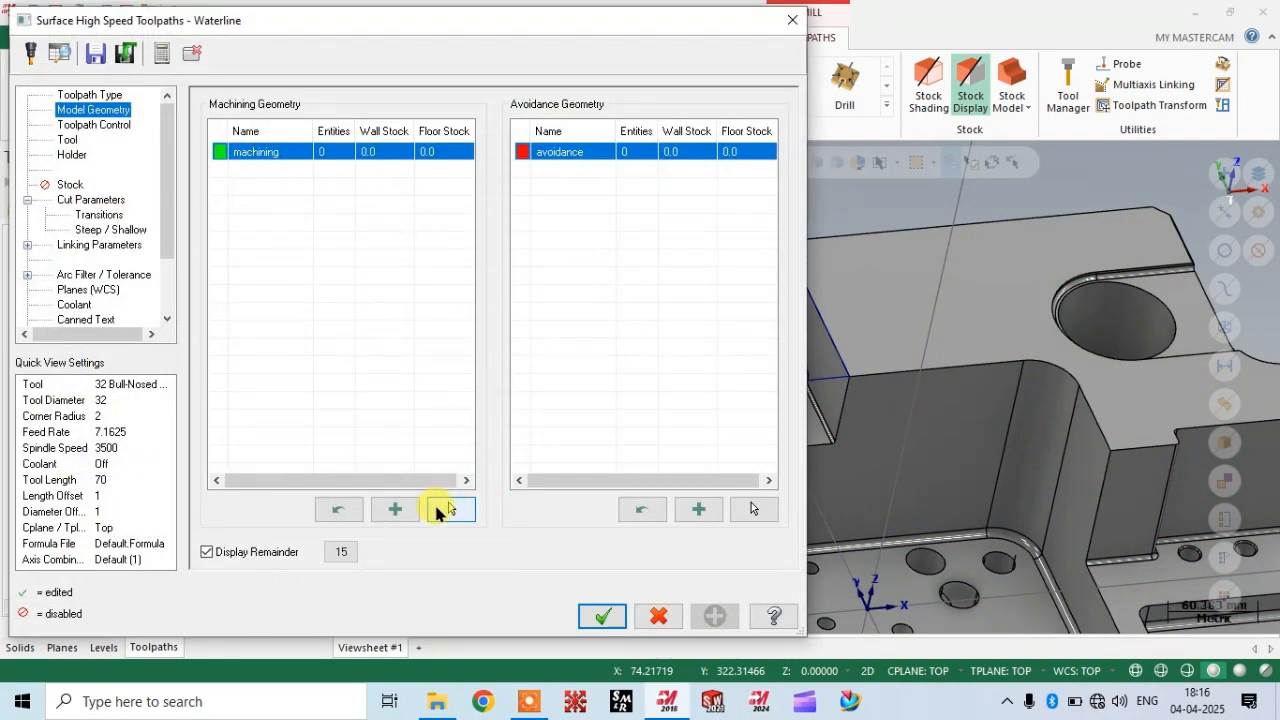
pyautogui.click(447, 508)
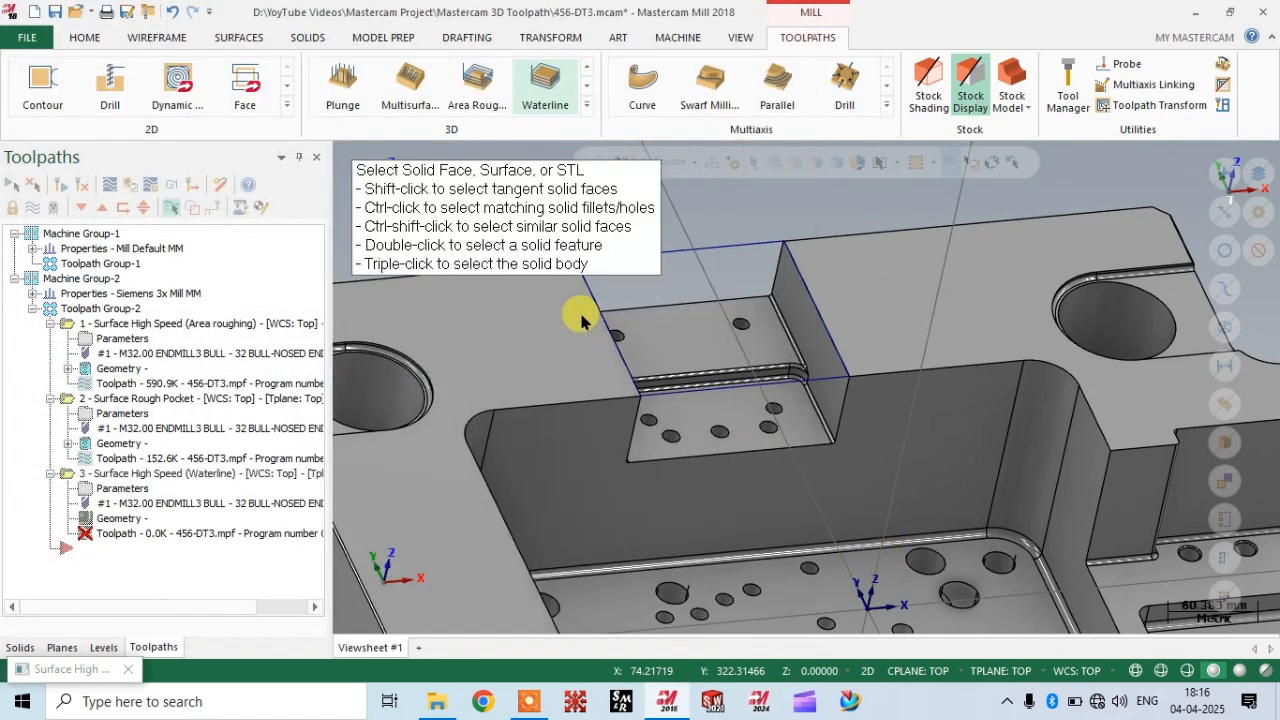
pyautogui.scroll(-2, 583, 316)
pyautogui.scroll(-2, 855, 591)
pyautogui.moveTo(579, 297); pyautogui.dragTo(922, 524)
pyautogui.click(745, 201)
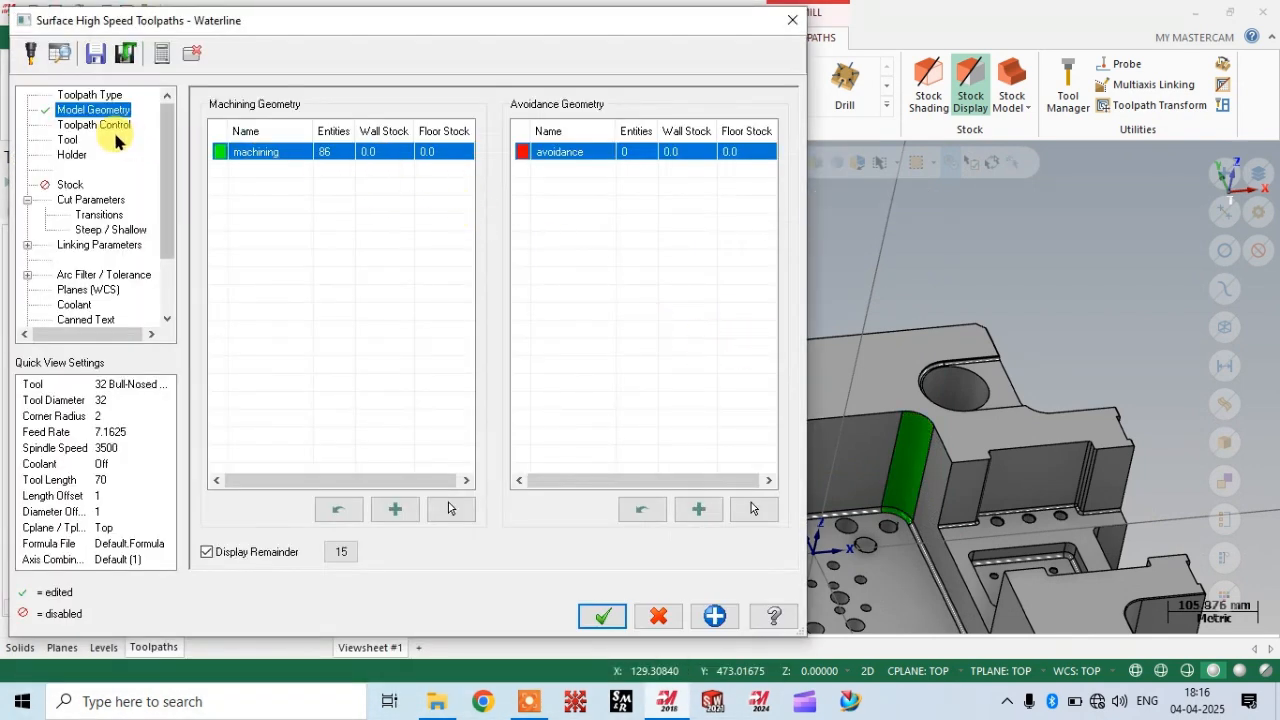
# Chain the rectangle over the rear notch as the Waterline toolpath's containment boundary.
pyautogui.click(100, 125)
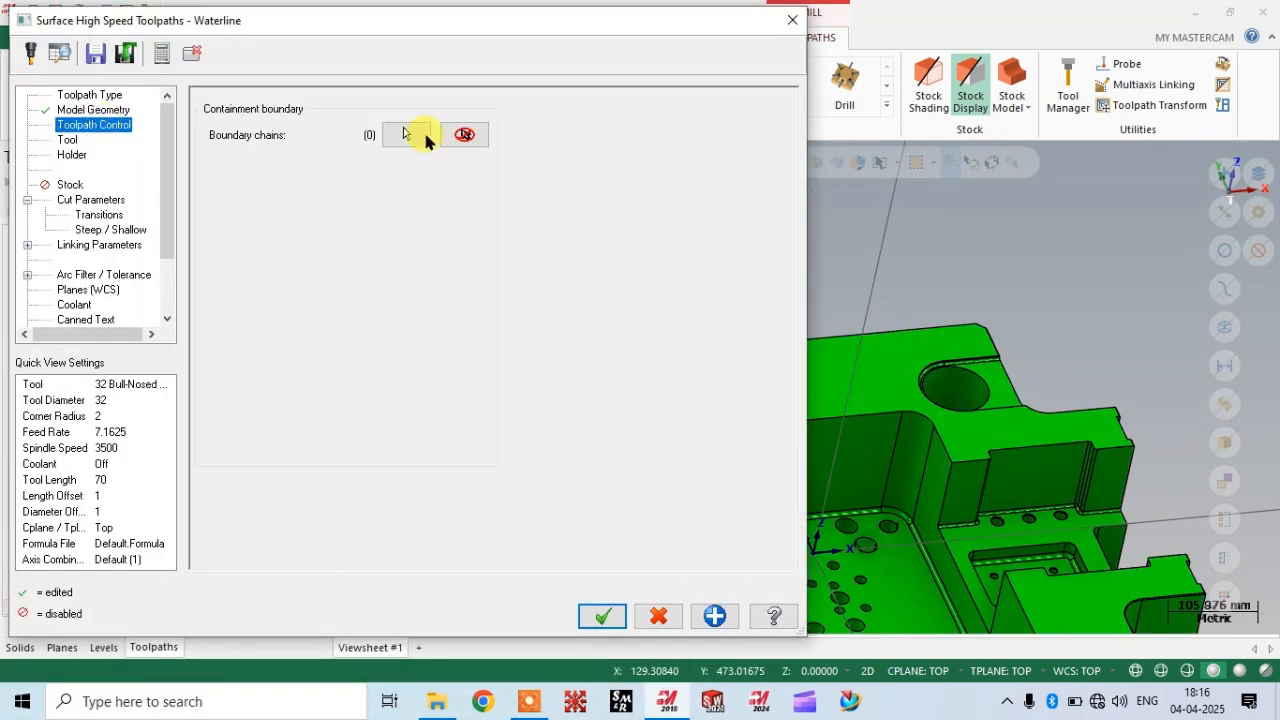
pyautogui.click(412, 132)
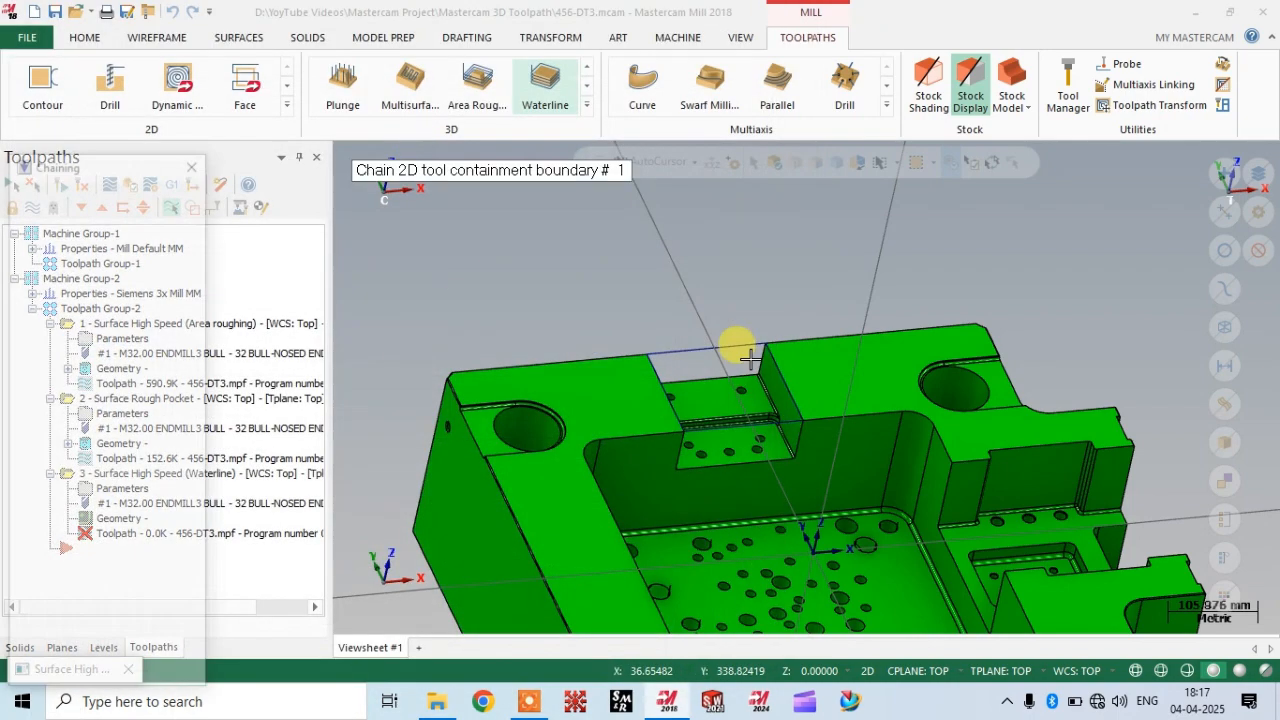
pyautogui.click(748, 355)
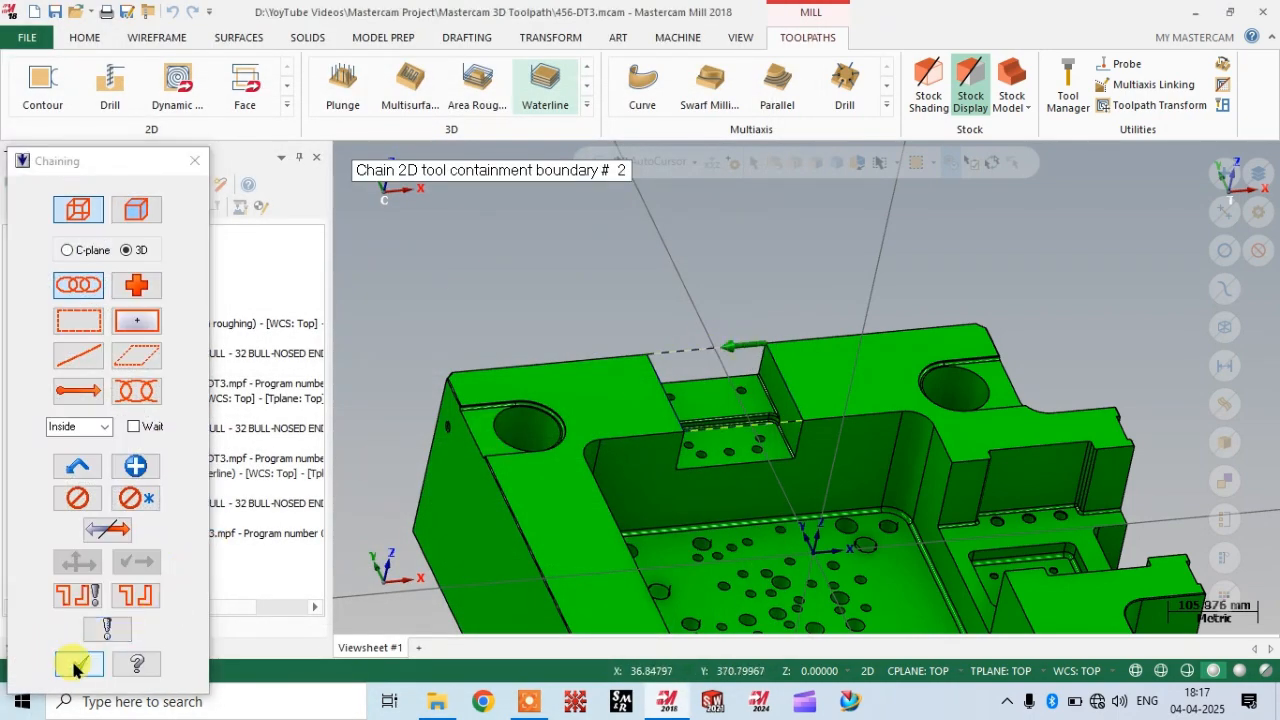
pyautogui.click(76, 665)
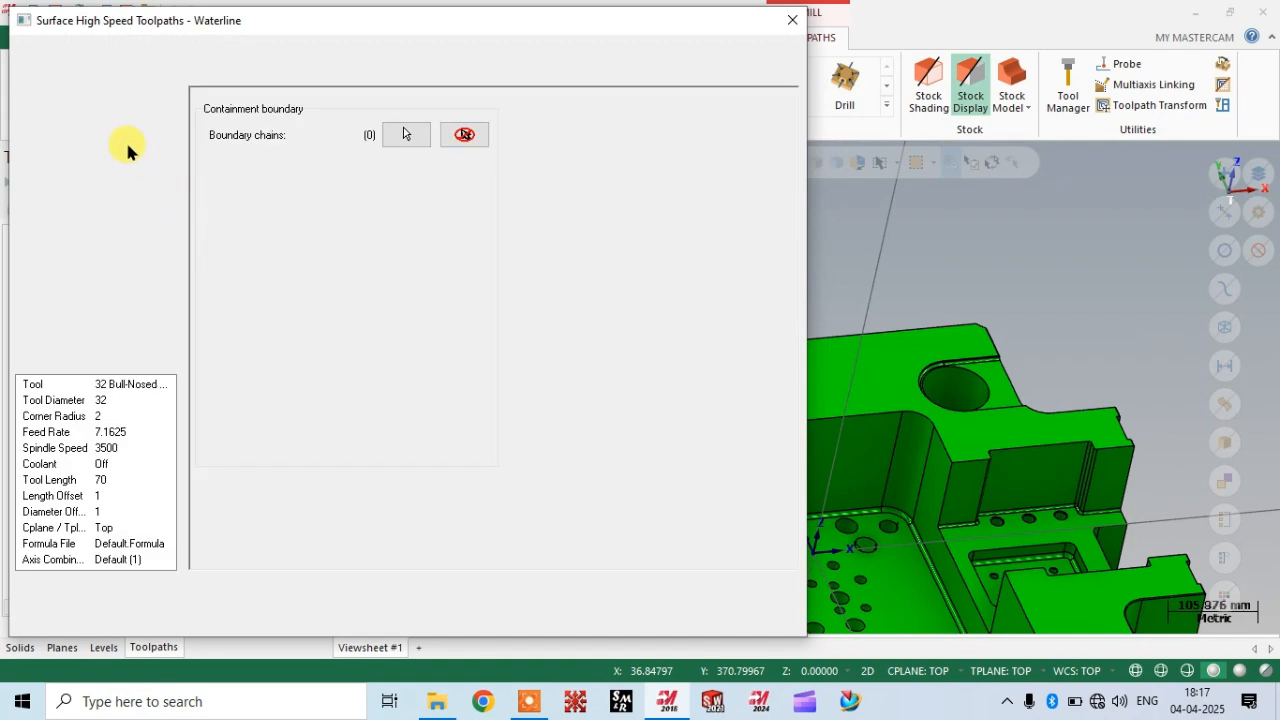
pyautogui.scroll(1, 62, 112)
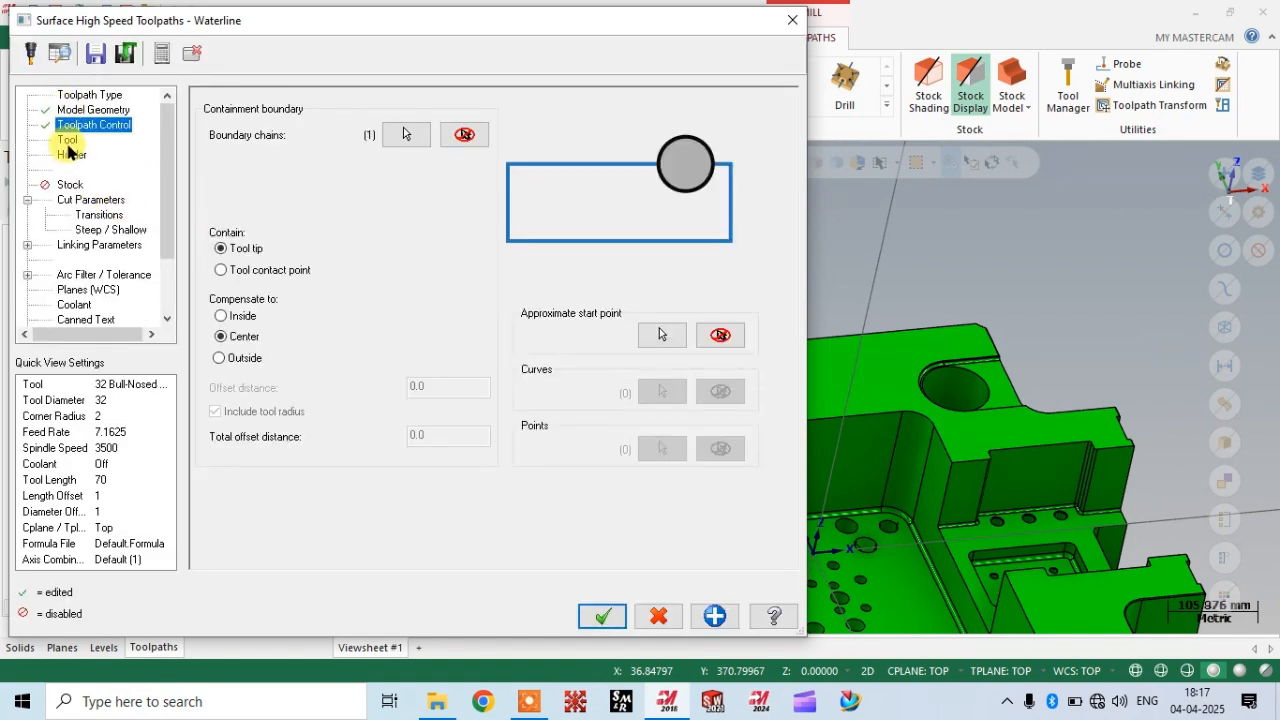
# Create a new bull mill with 12 mm cutting diameter and 1 mm corner radius for the Waterline toolpath.
pyautogui.click(68, 143)
pyautogui.rightClick(304, 194)
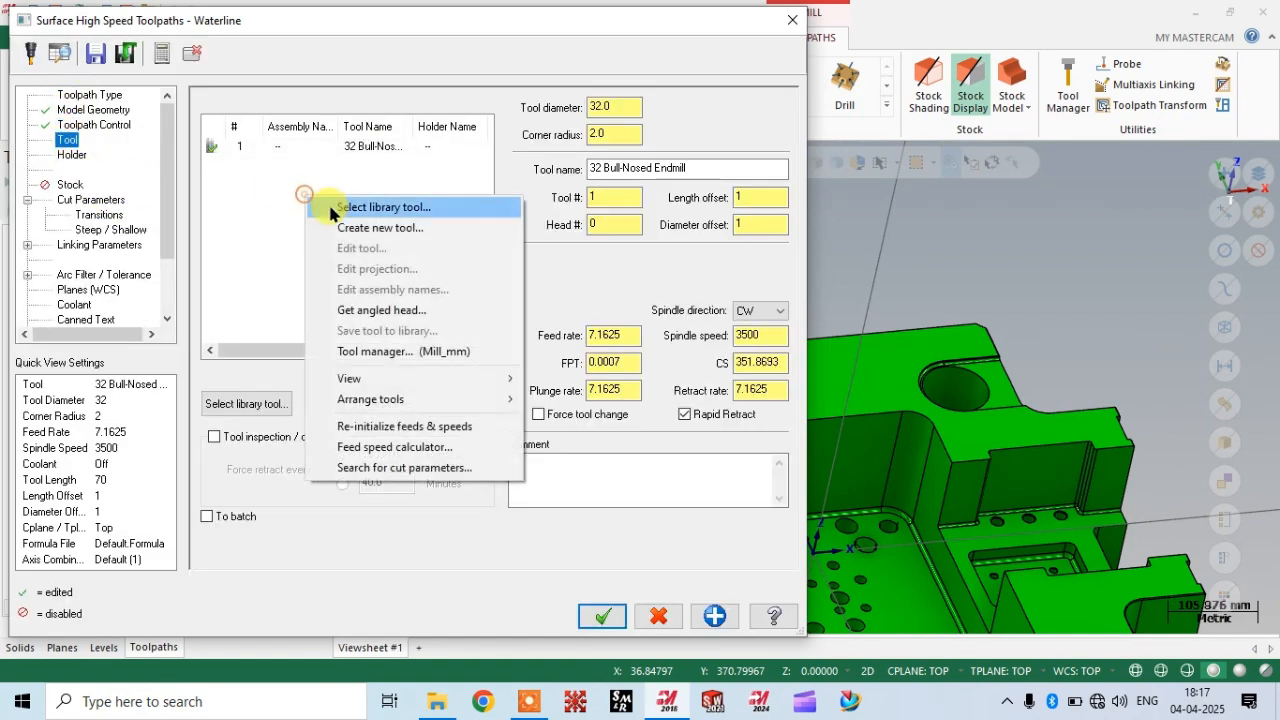
pyautogui.click(360, 228)
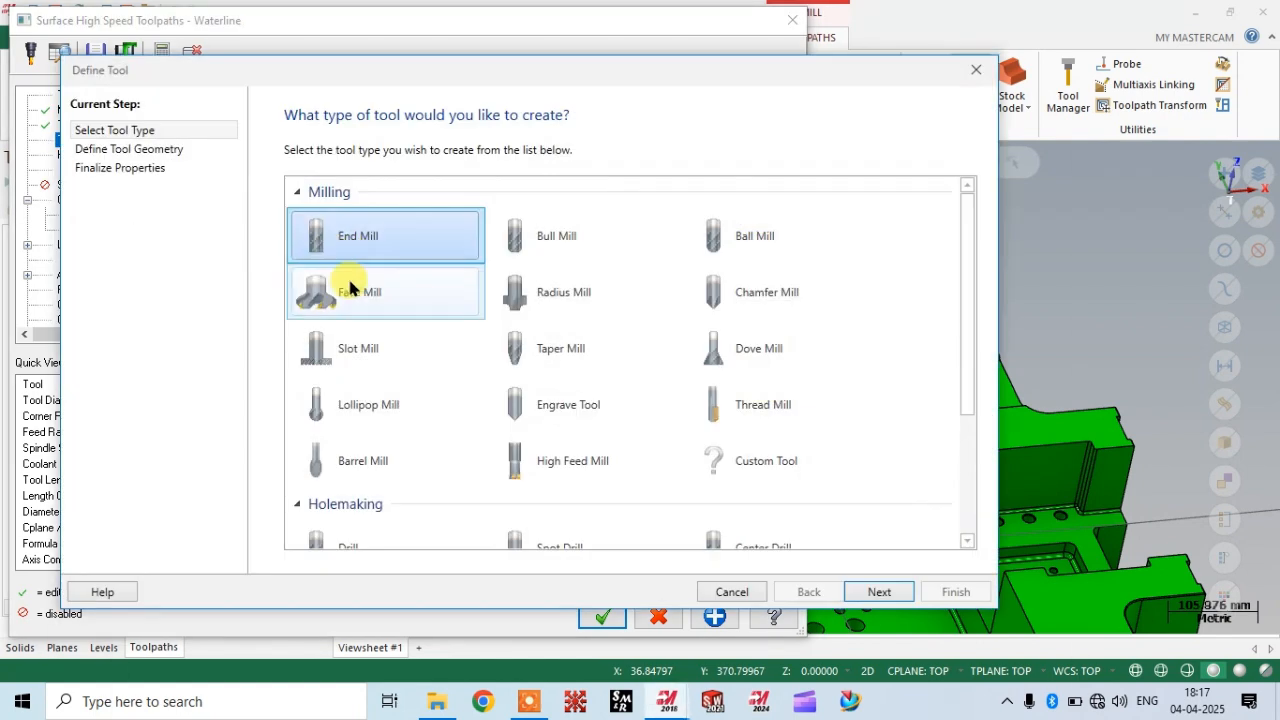
pyautogui.click(530, 250)
pyautogui.click(880, 592)
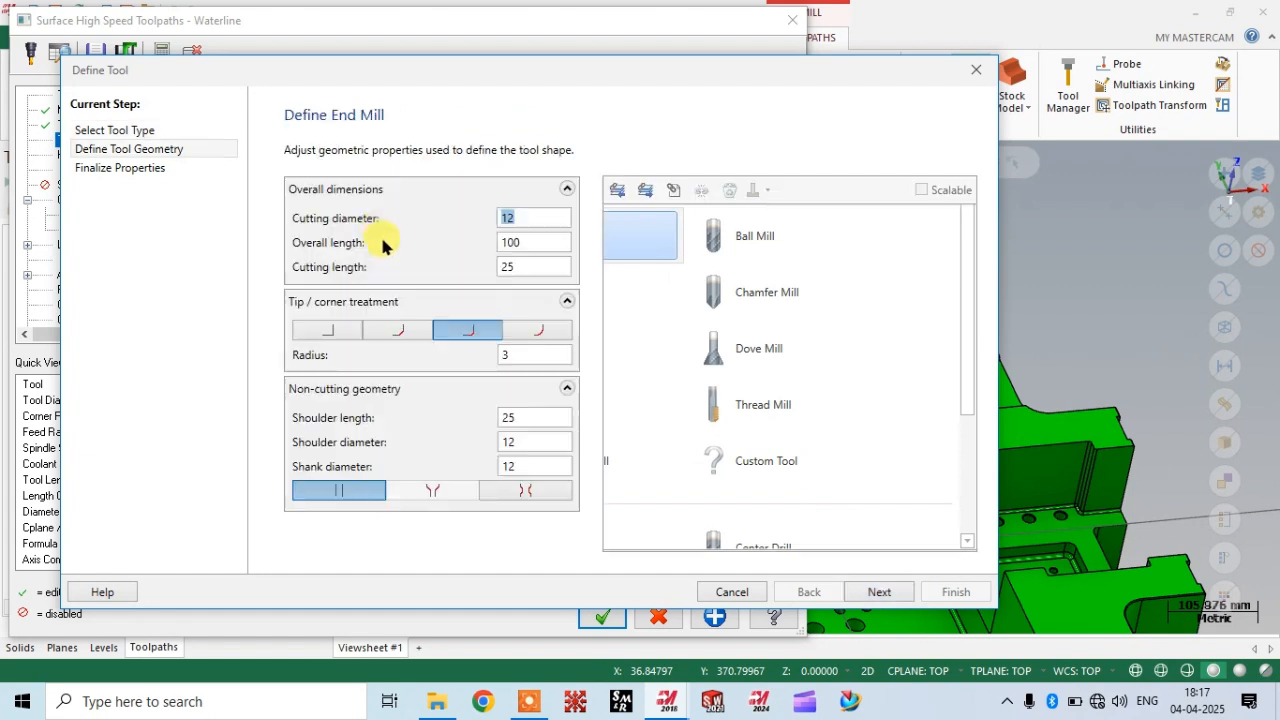
pyautogui.click(528, 356)
pyautogui.write('1')
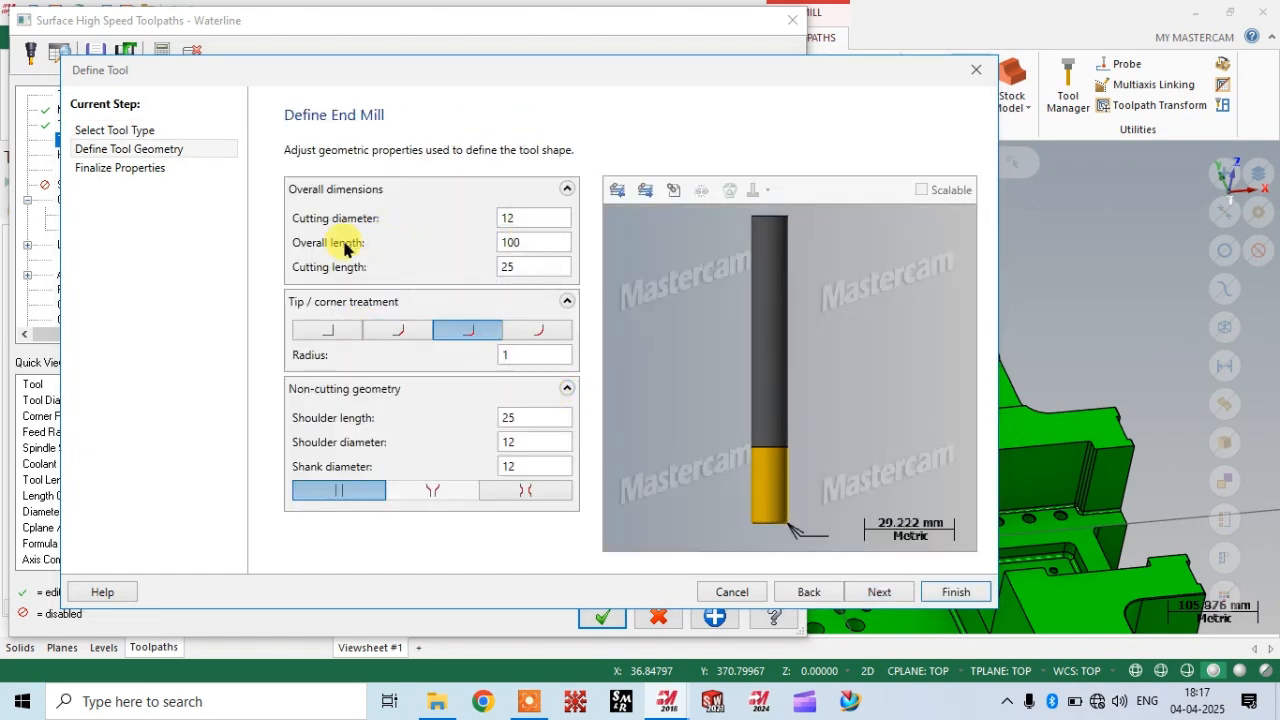
pyautogui.click(870, 592)
pyautogui.click(955, 593)
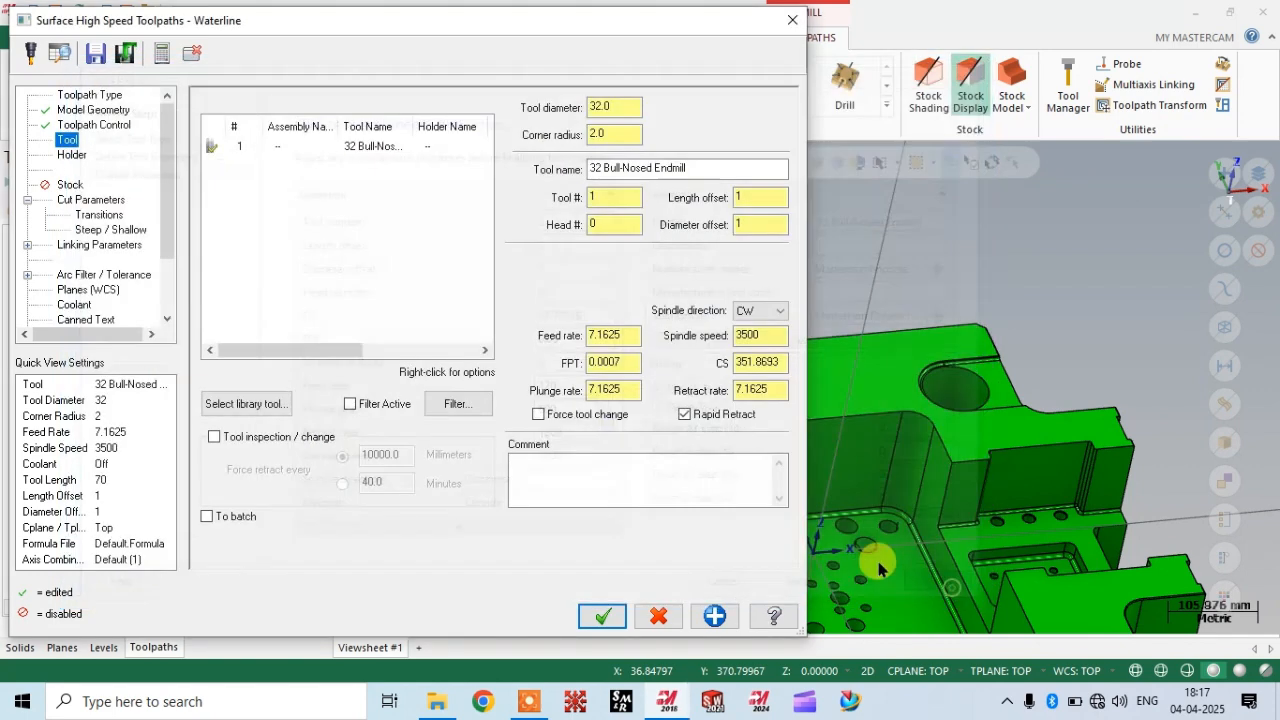
# Set the Waterline cut method to Zigzag and the stepdown to 0.5 mm.
pyautogui.click(73, 205)
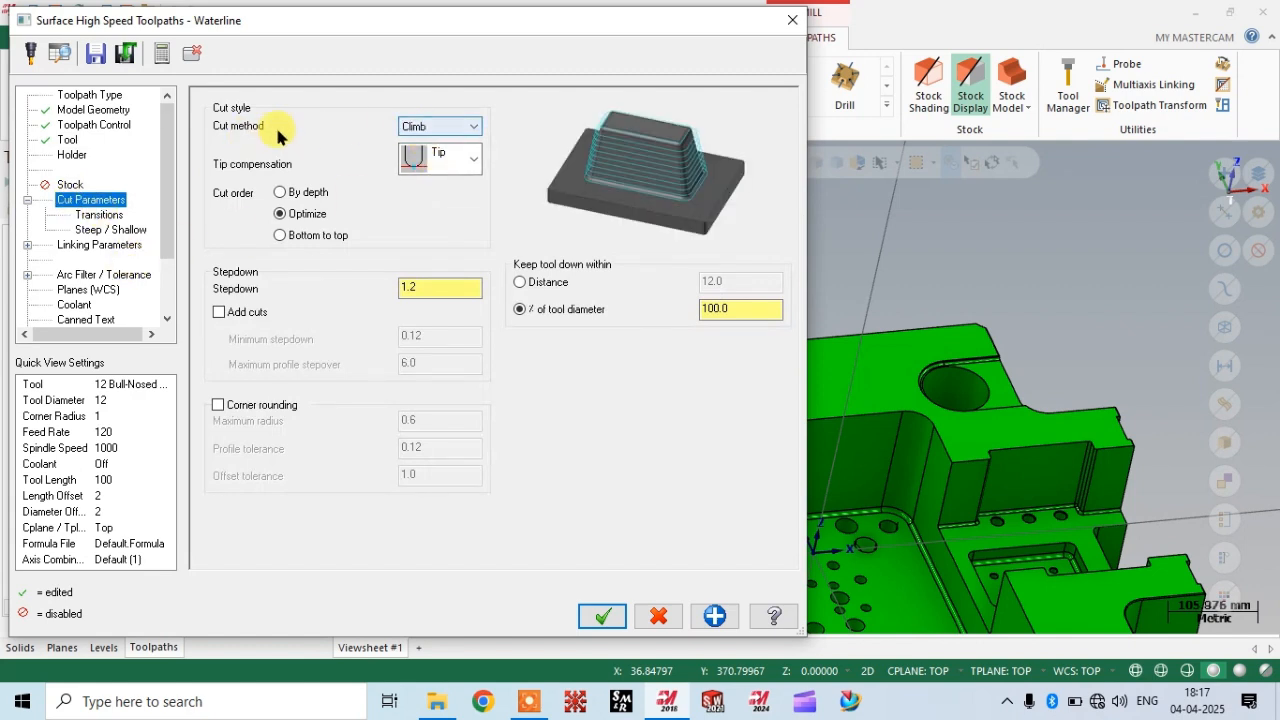
pyautogui.click(437, 127)
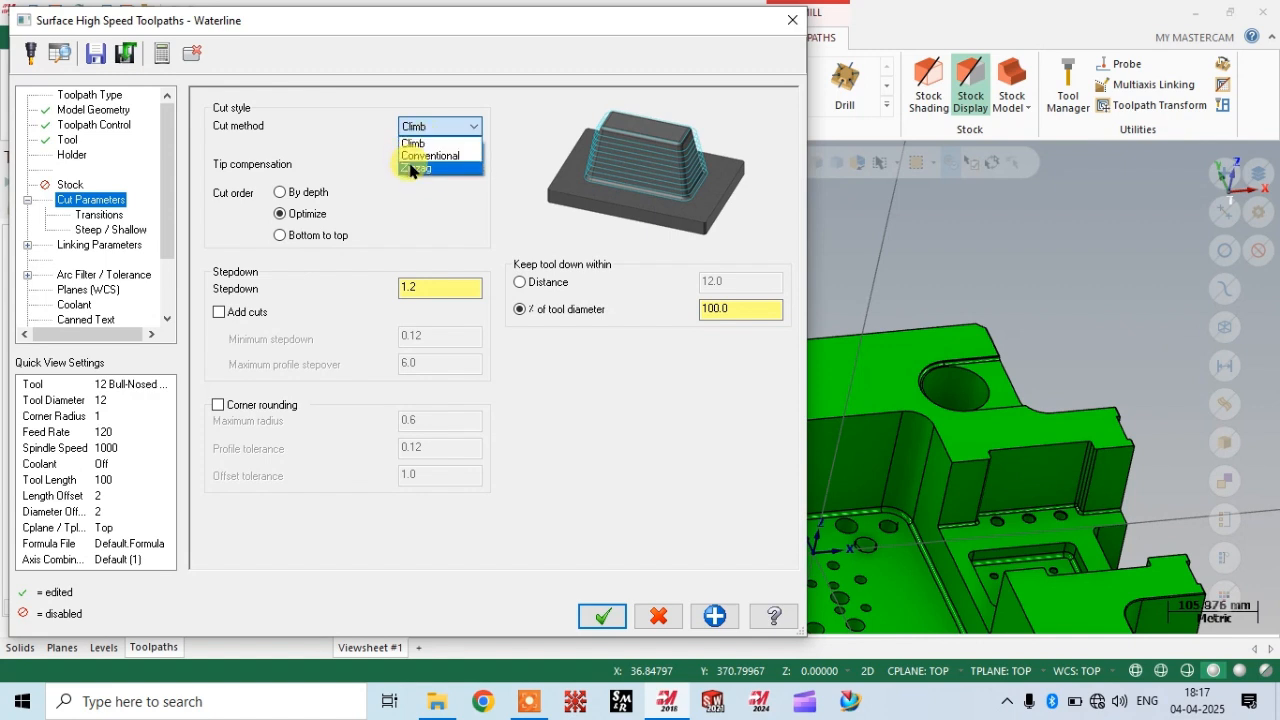
pyautogui.click(418, 169)
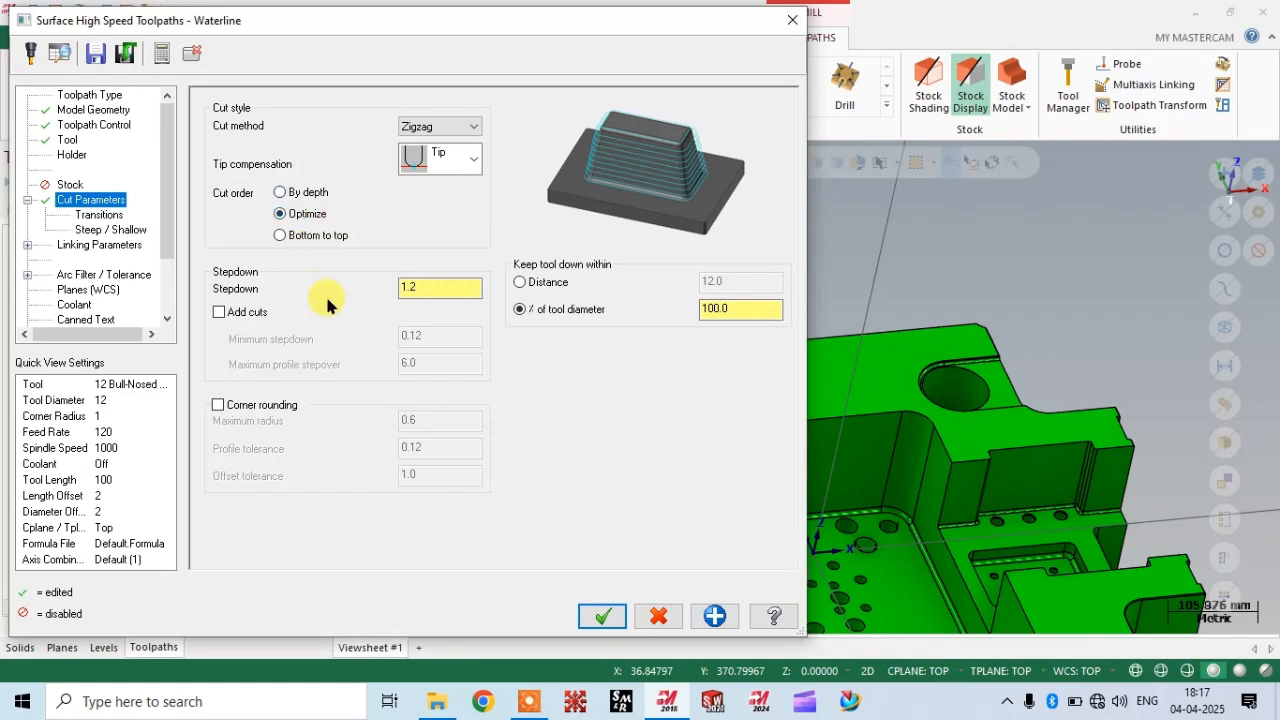
pyautogui.moveTo(321, 286); pyautogui.dragTo(300, 289)
pyautogui.press('BackSpace')
pyautogui.write('.5')
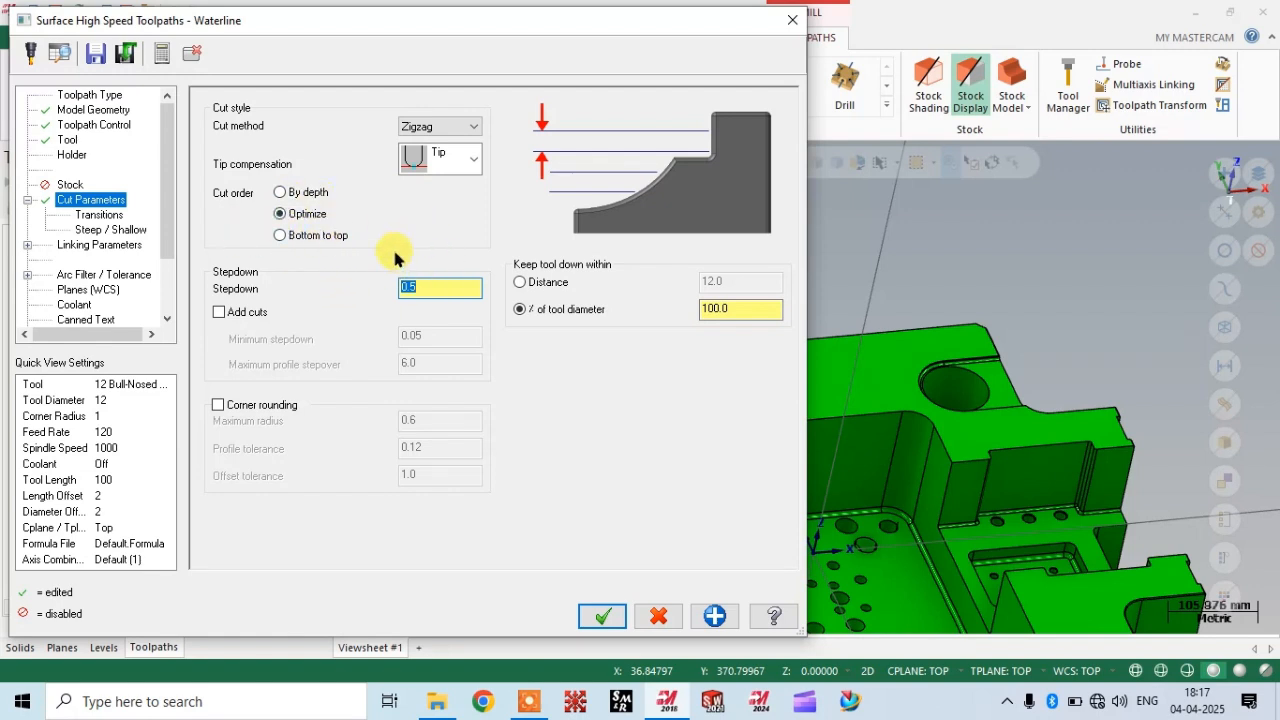
# Review the Waterline transition, steep/shallow and linking settings, accept the operation and generate its toolpath.
pyautogui.click(99, 216)
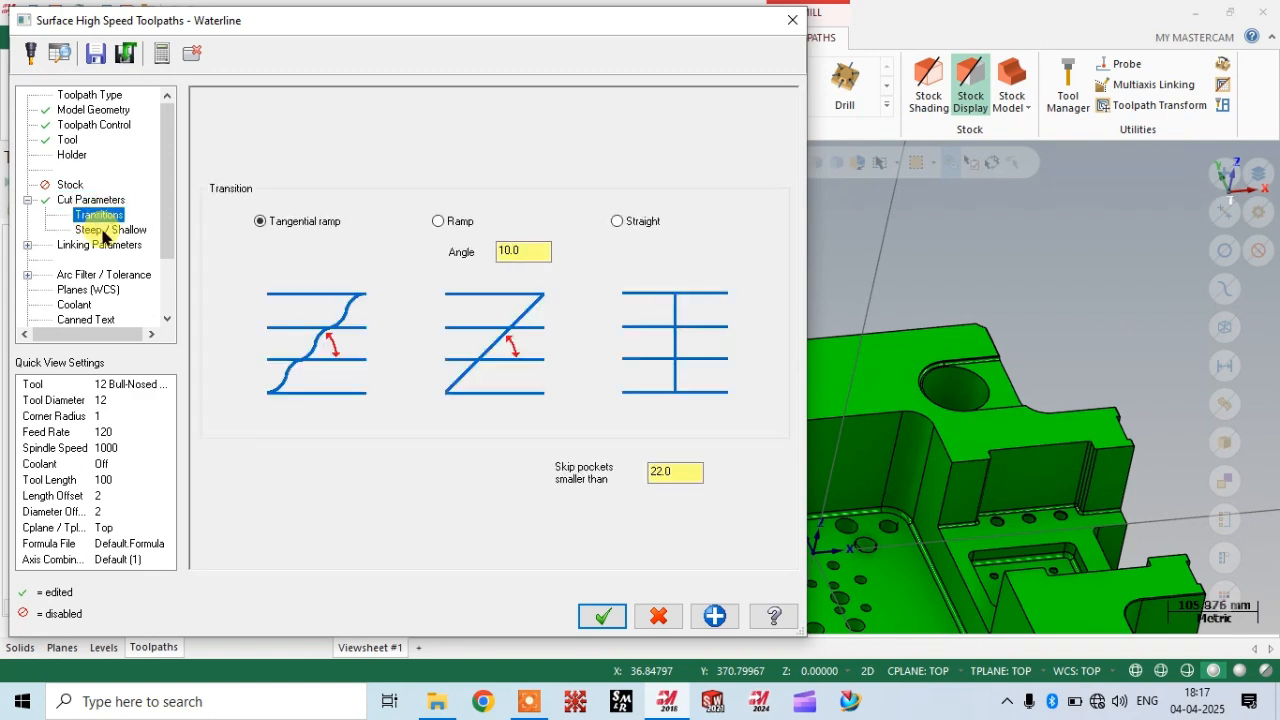
pyautogui.click(104, 231)
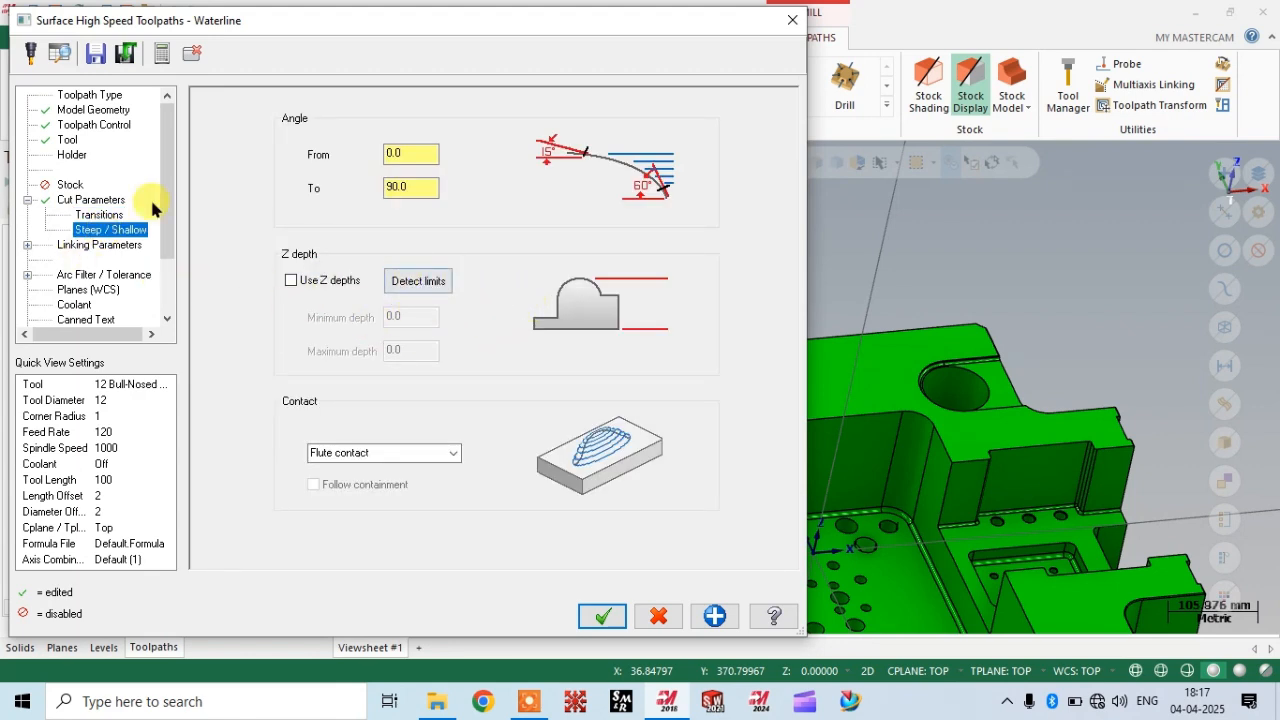
pyautogui.click(82, 245)
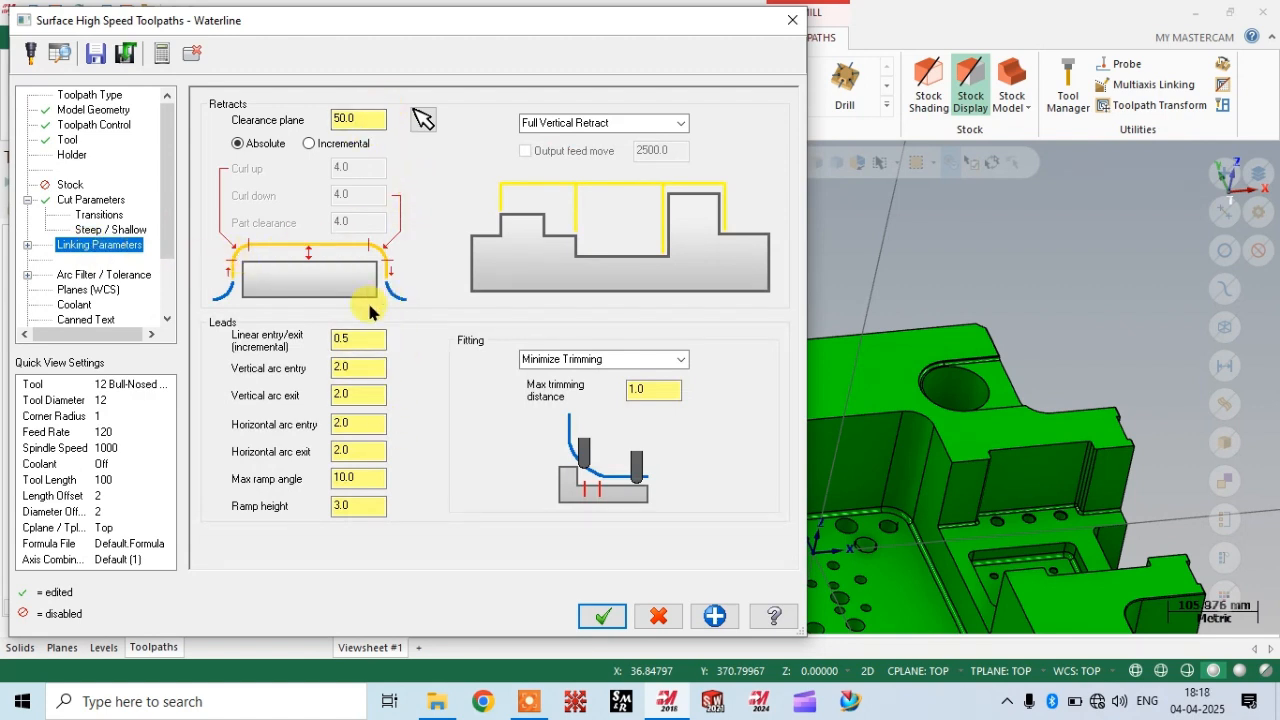
pyautogui.click(75, 275)
pyautogui.click(80, 290)
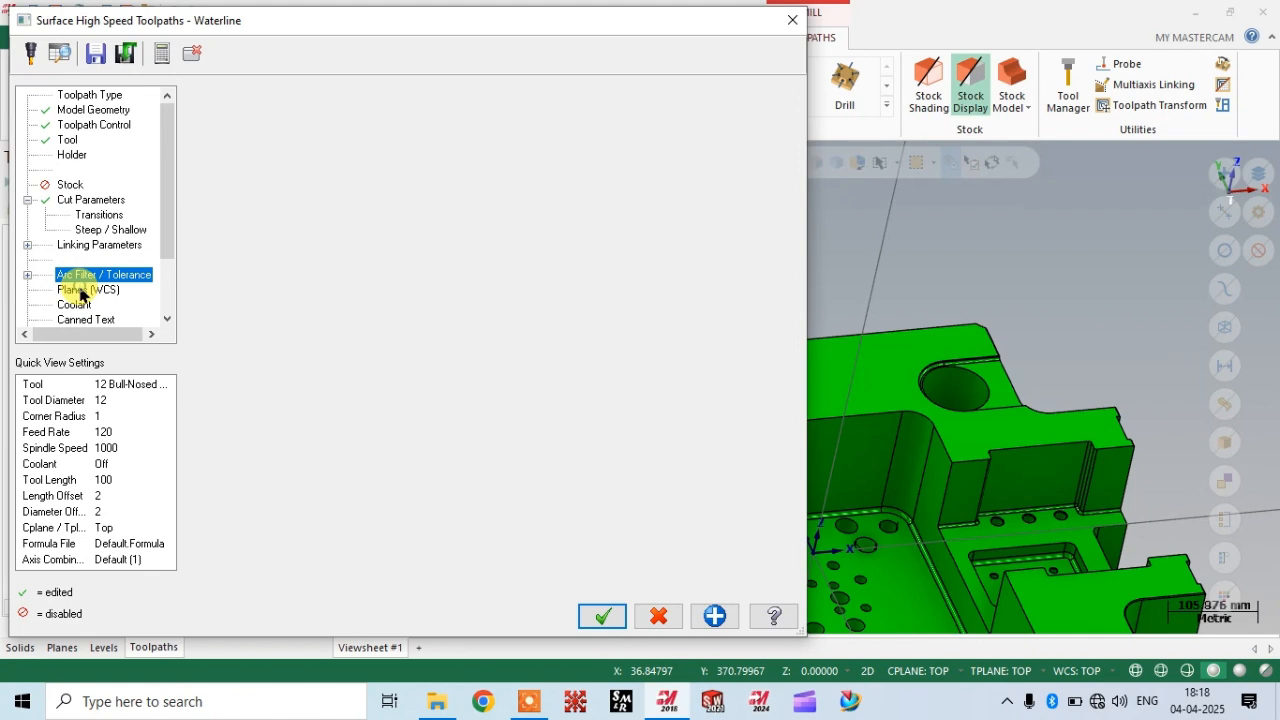
pyautogui.click(603, 617)
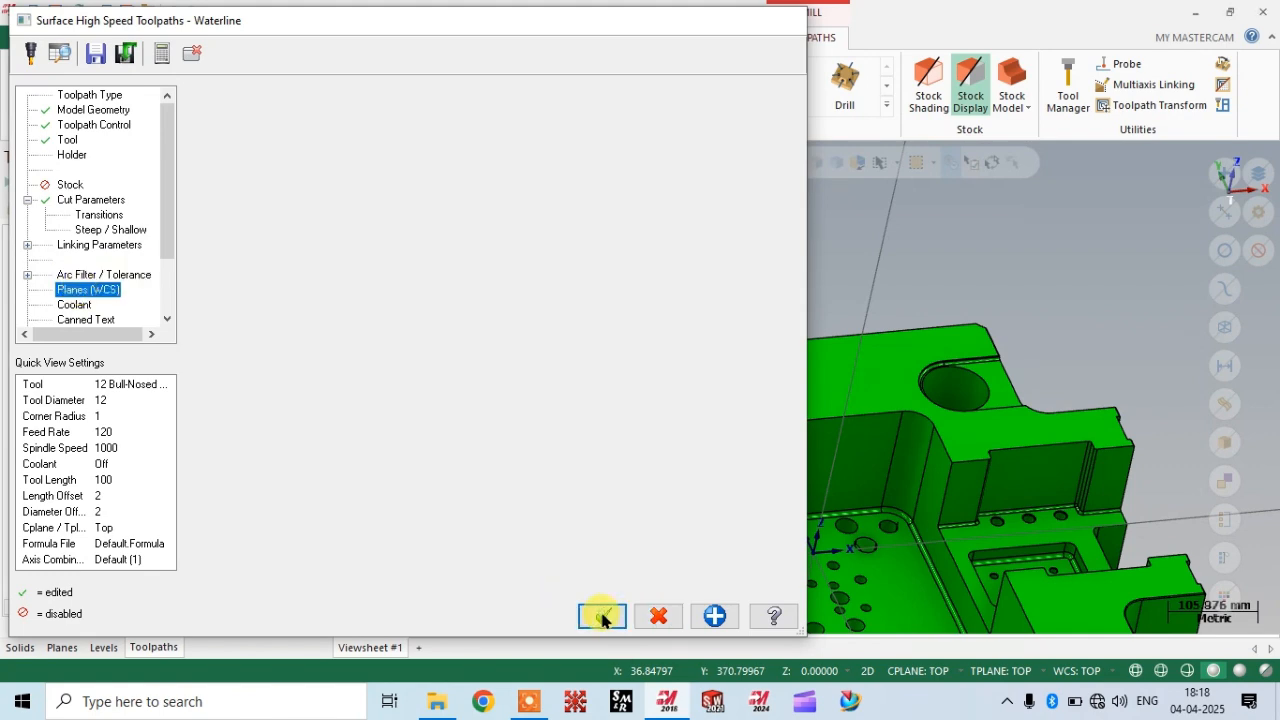
pyautogui.click(57, 186)
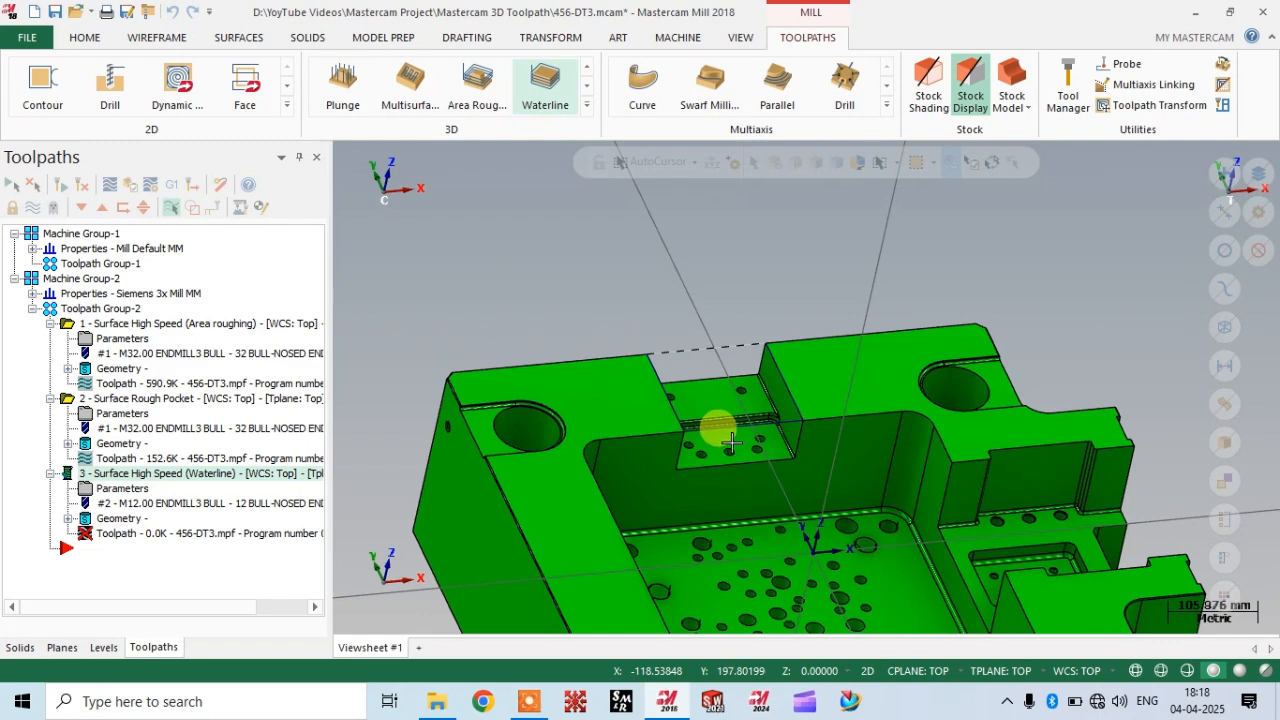
# Examine the Waterline toolpath on the rear notch's walls and step fillet up close and from several angles.
pyautogui.scroll(3, 659, 624)
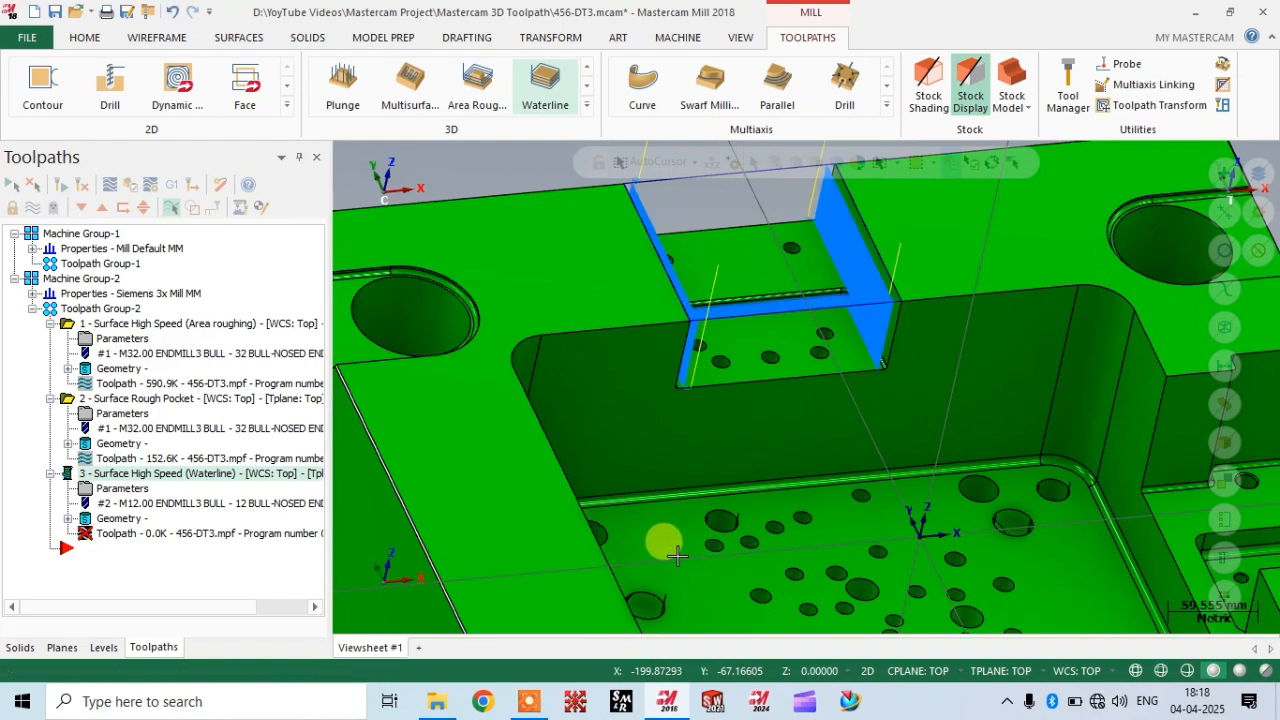
pyautogui.scroll(-2, 680, 550)
pyautogui.scroll(4, 750, 330)
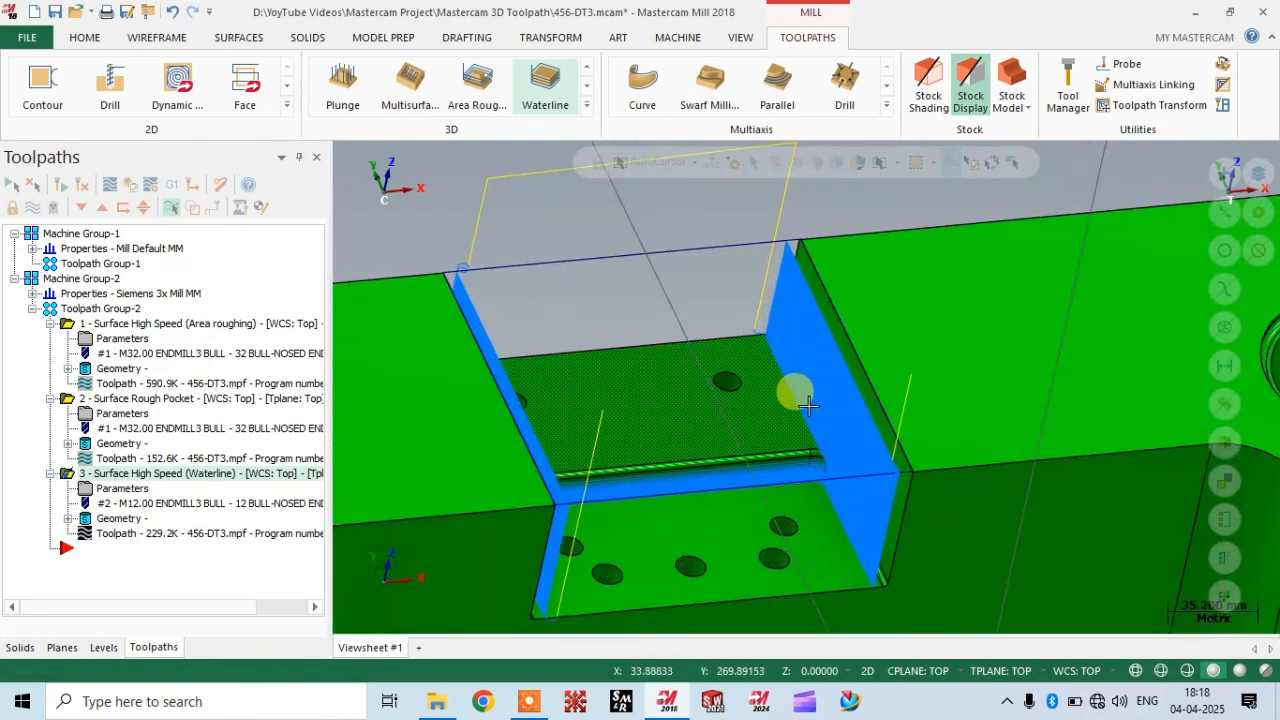
pyautogui.moveTo(750, 385); pyautogui.dragTo(808, 415, button='middle')
pyautogui.scroll(4, 808, 400)
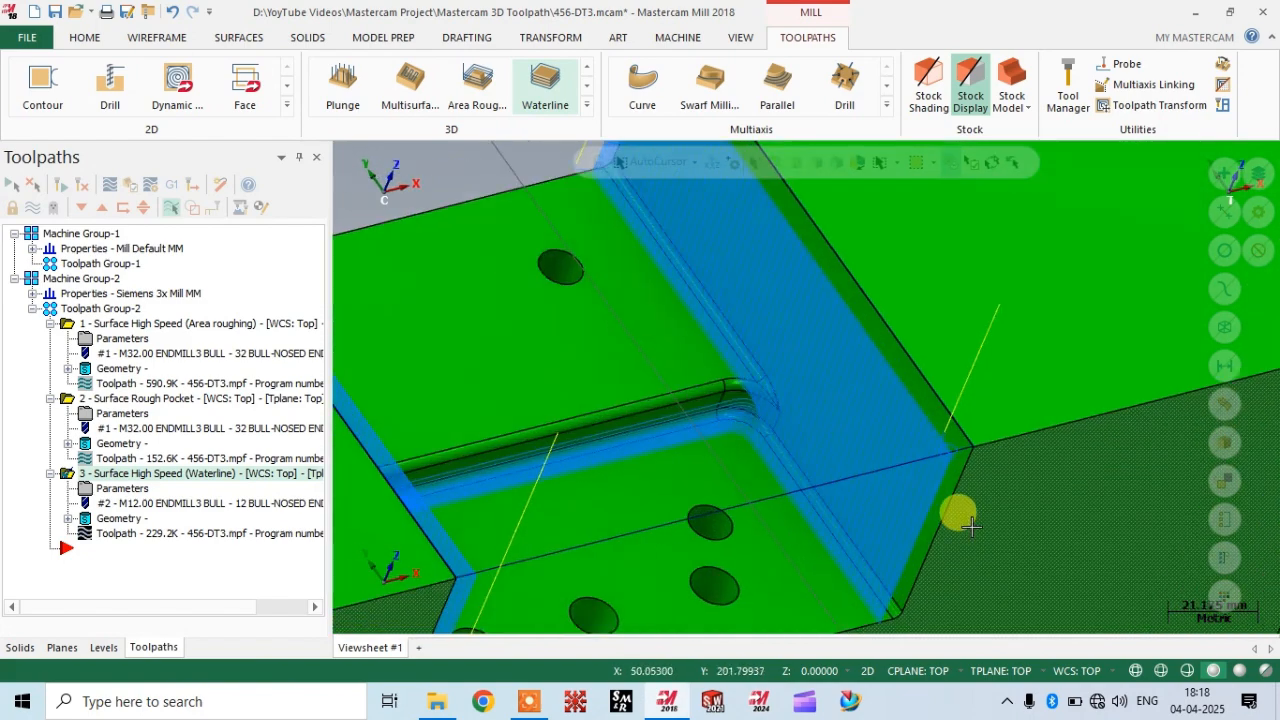
pyautogui.scroll(-3, 977, 423)
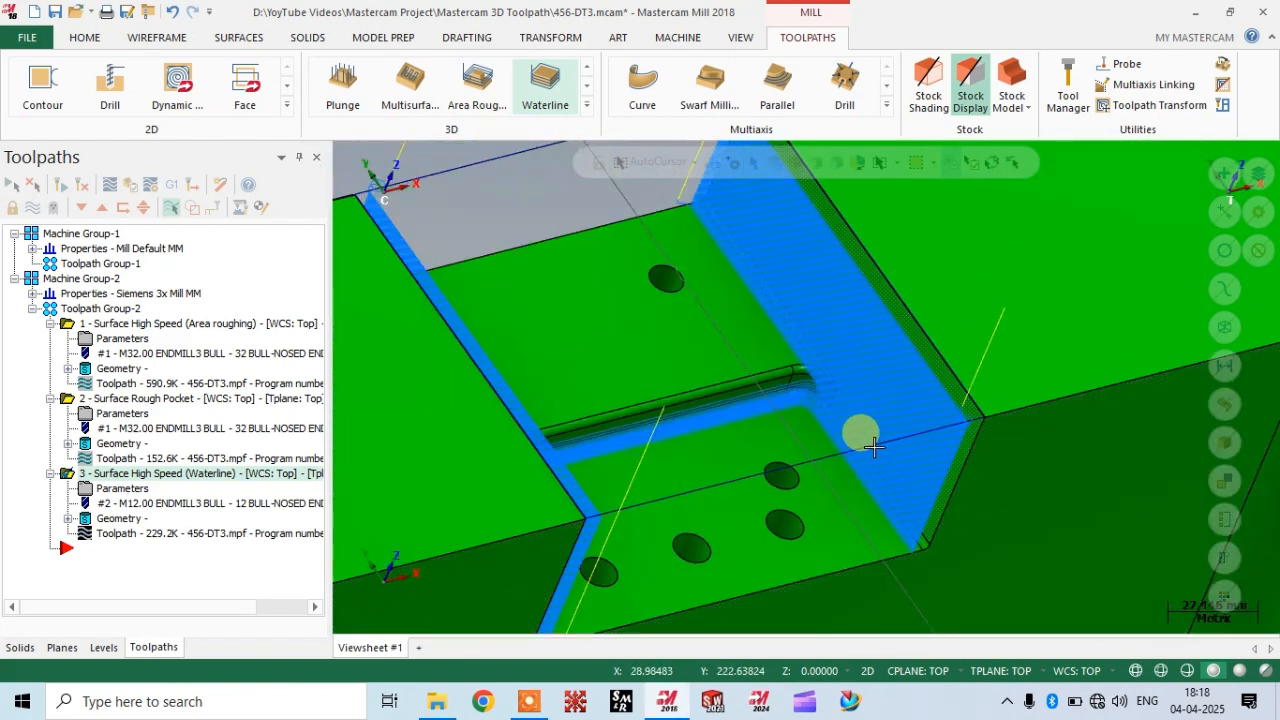
pyautogui.scroll(-2, 908, 434)
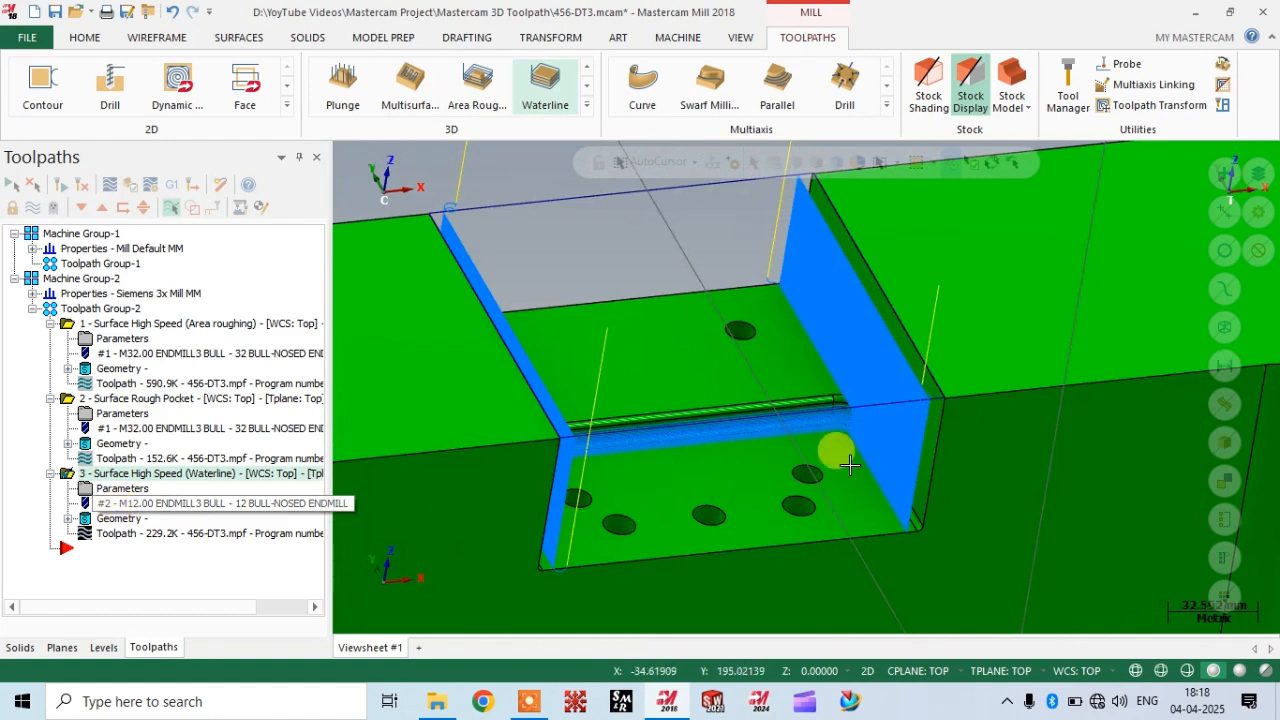
pyautogui.scroll(-2, 375, 474)
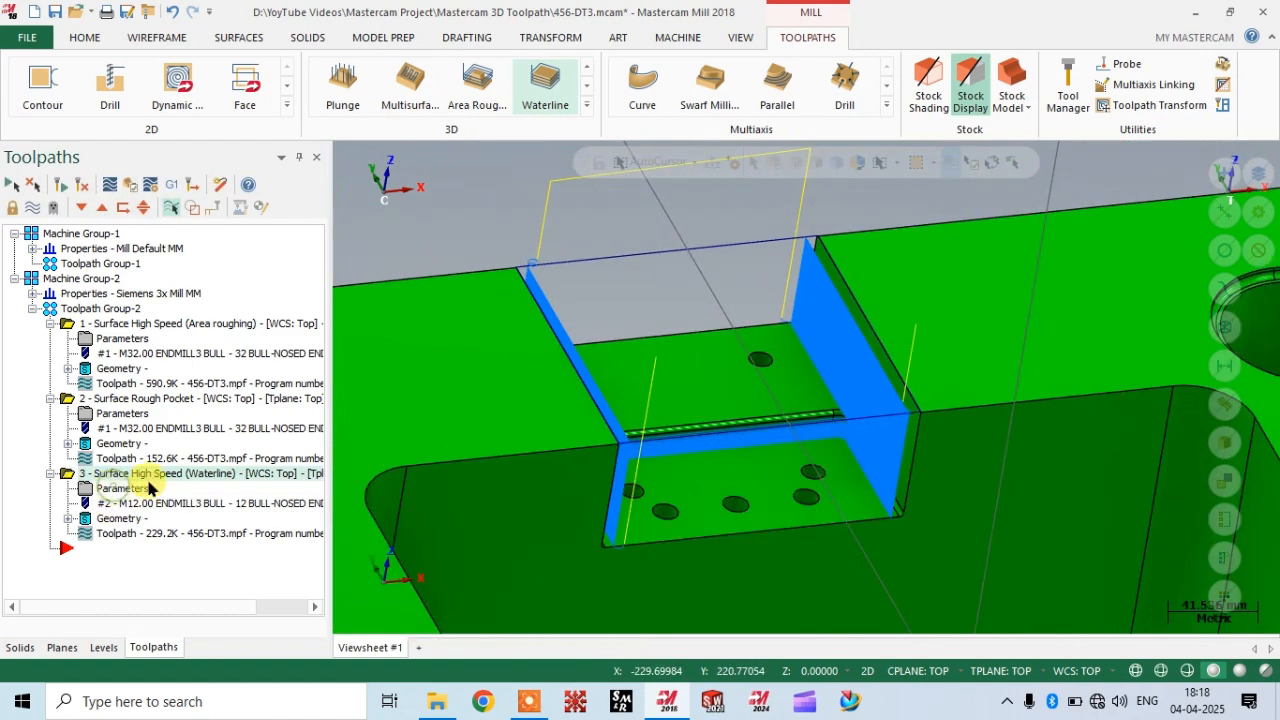
# Review the machining geometry and its wall and floor stock in the Waterline operation, then close it without changes.
pyautogui.click(115, 490)
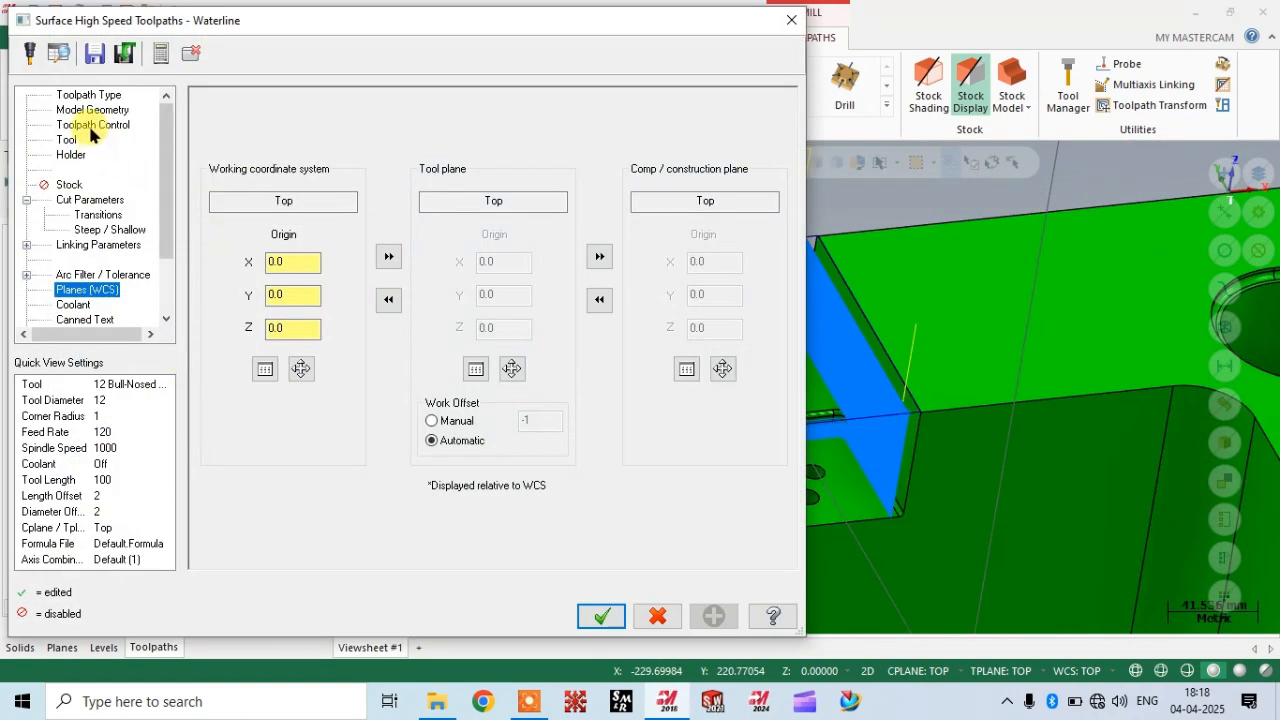
pyautogui.click(84, 112)
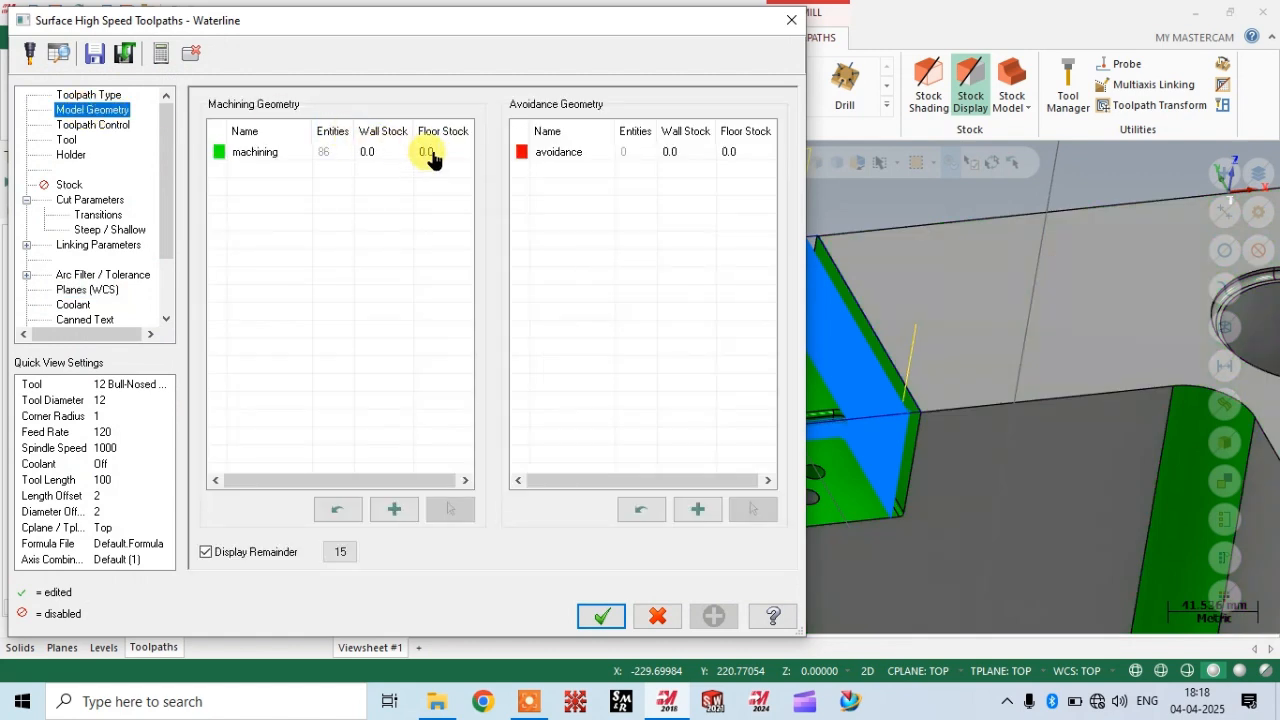
pyautogui.moveTo(441, 24); pyautogui.dragTo(442, 18)
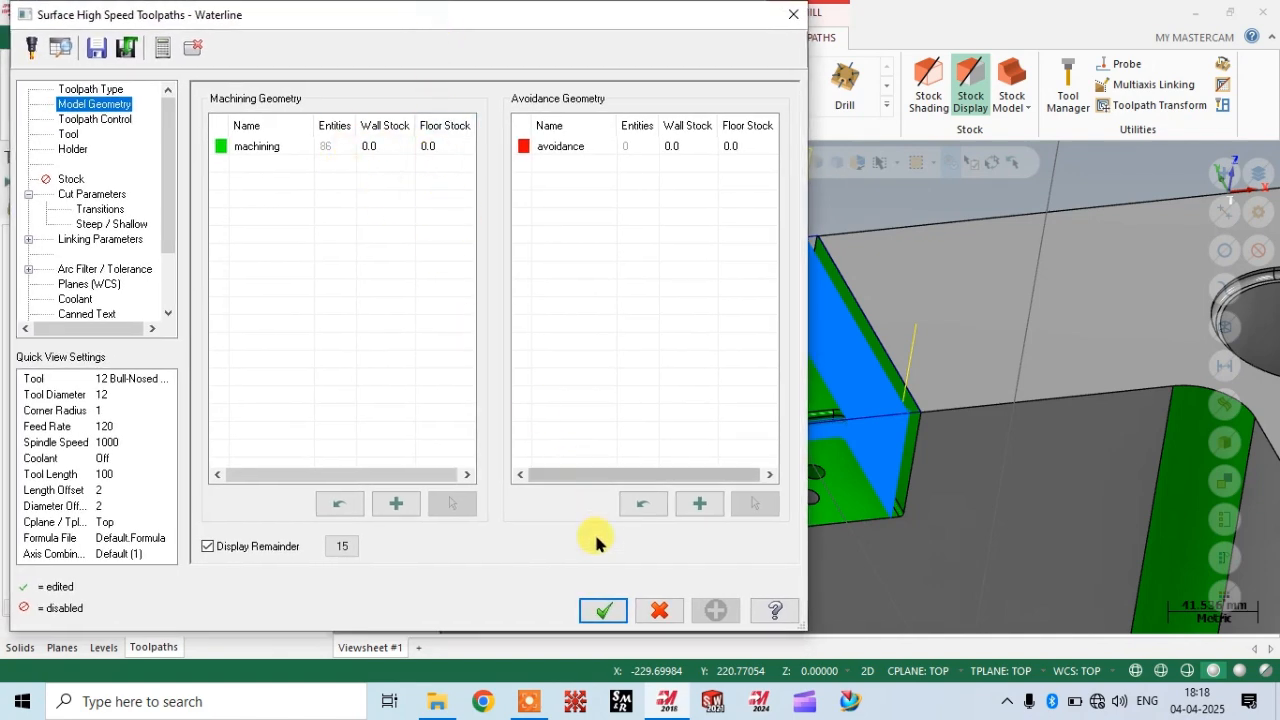
pyautogui.click(657, 614)
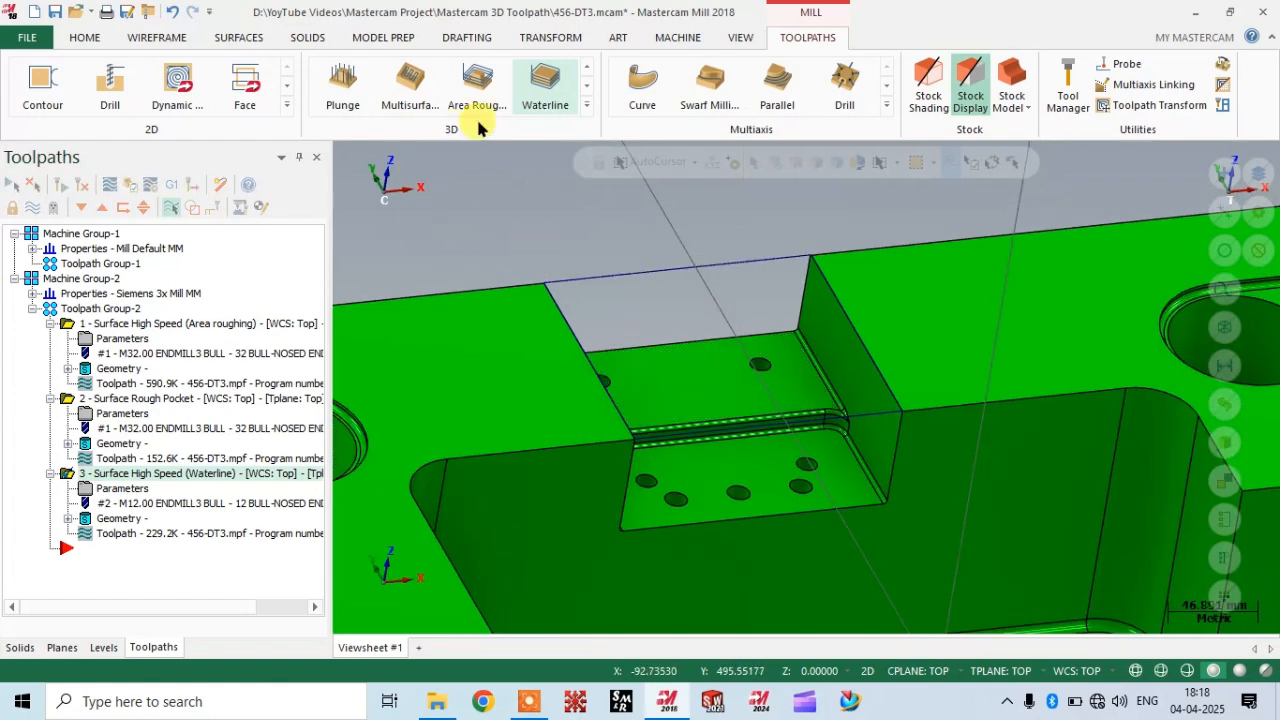
# Start a Surface Finish Contour toolpath and select all the faces of the rear notch as drive geometry.
pyautogui.click(588, 106)
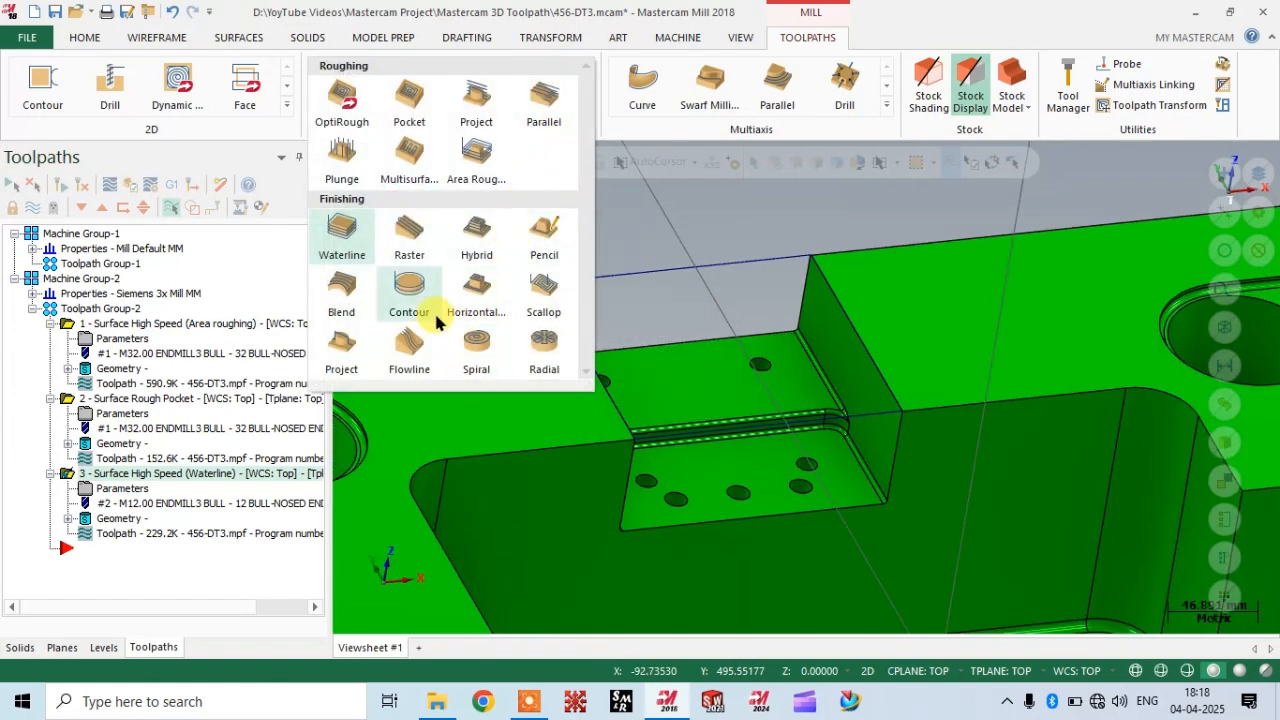
pyautogui.click(404, 300)
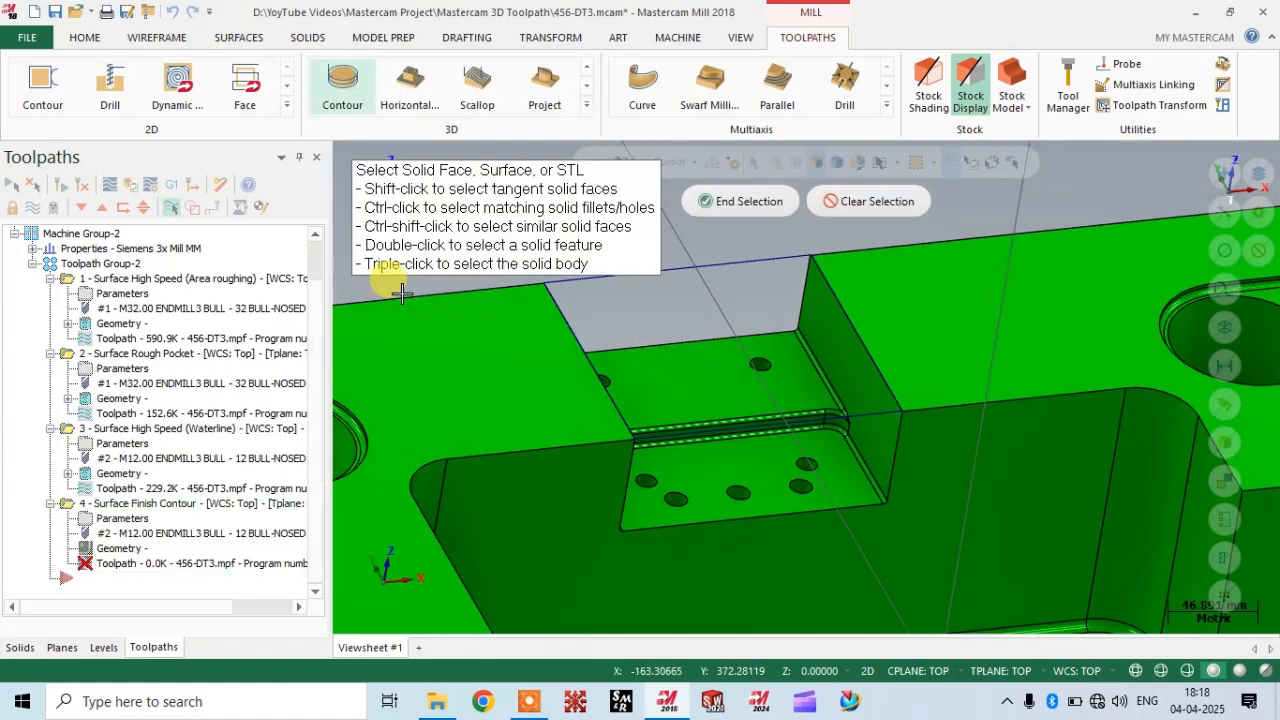
pyautogui.scroll(-3, 898, 619)
pyautogui.moveTo(588, 321); pyautogui.dragTo(1008, 593)
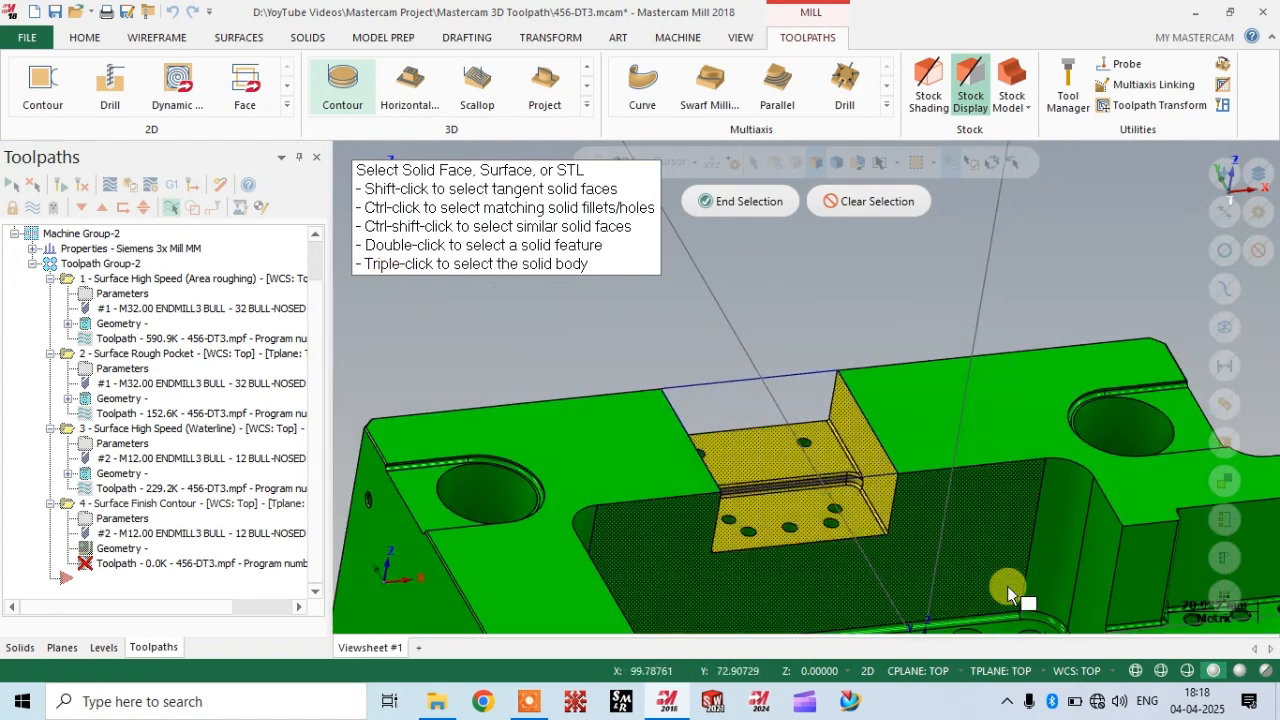
pyautogui.click(755, 200)
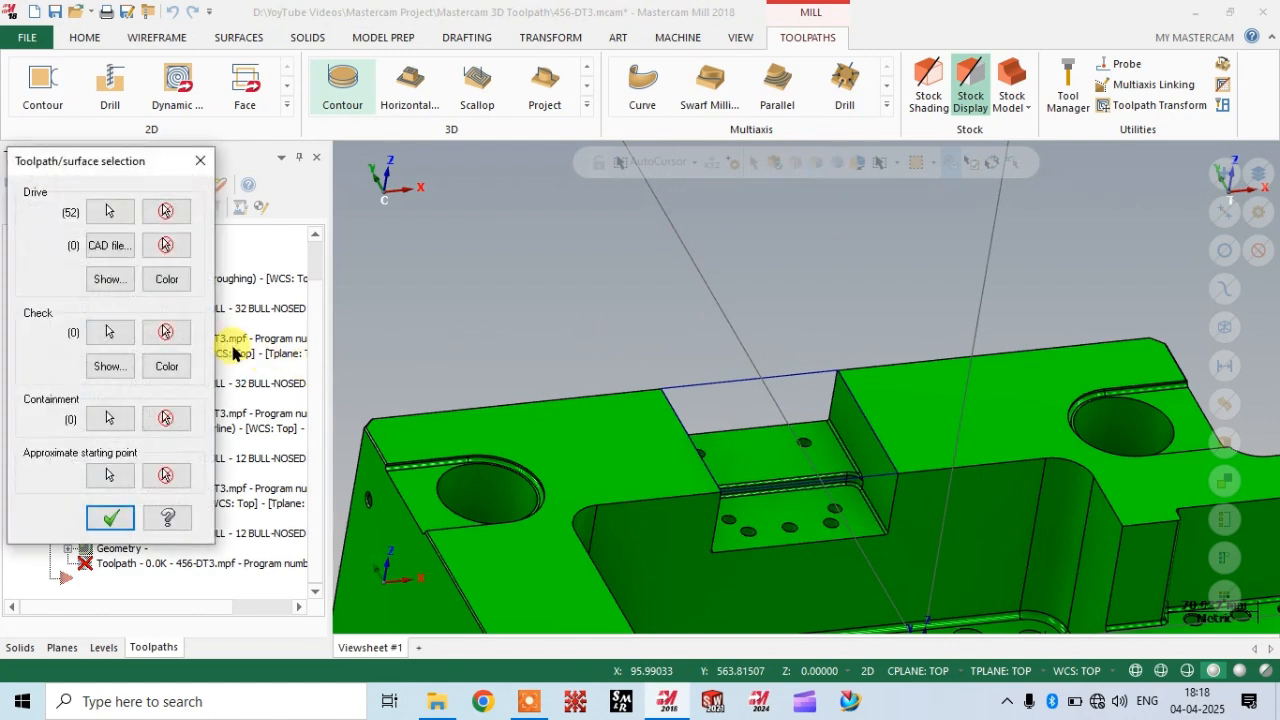
# Chain the rectangle around the notch as the containment boundary and accept the toolpath geometry.
pyautogui.click(109, 416)
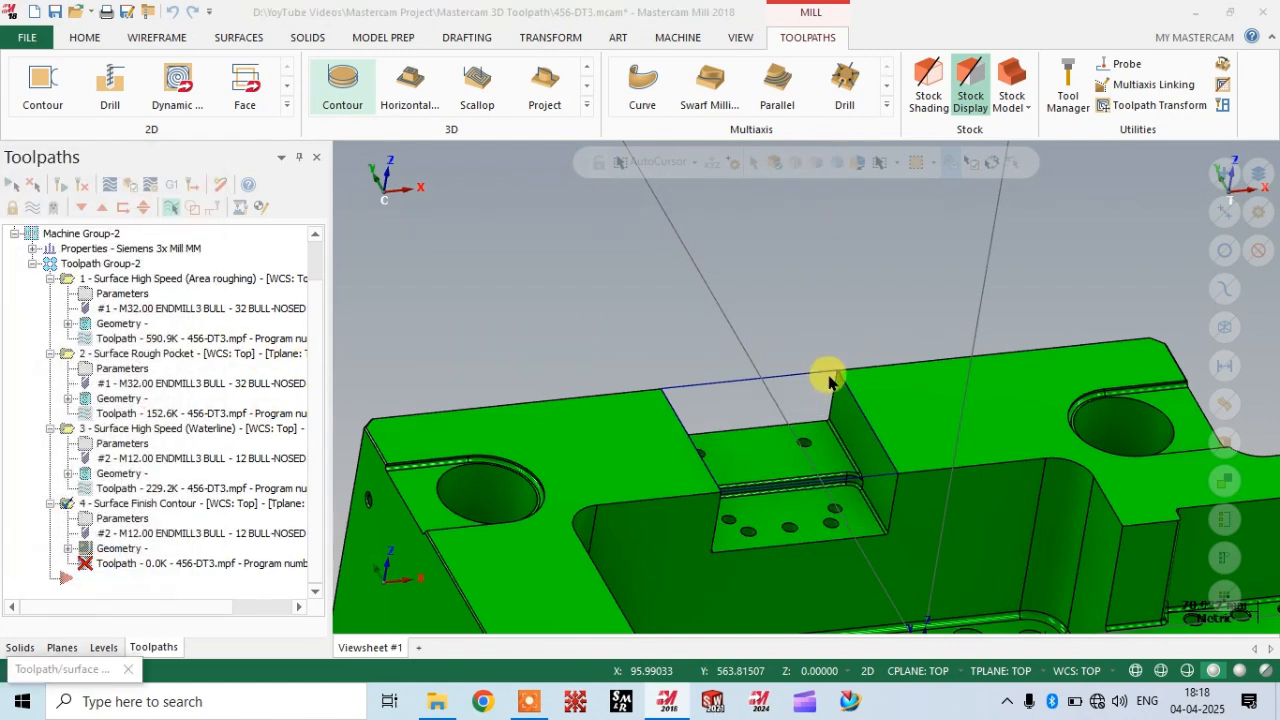
pyautogui.click(811, 380)
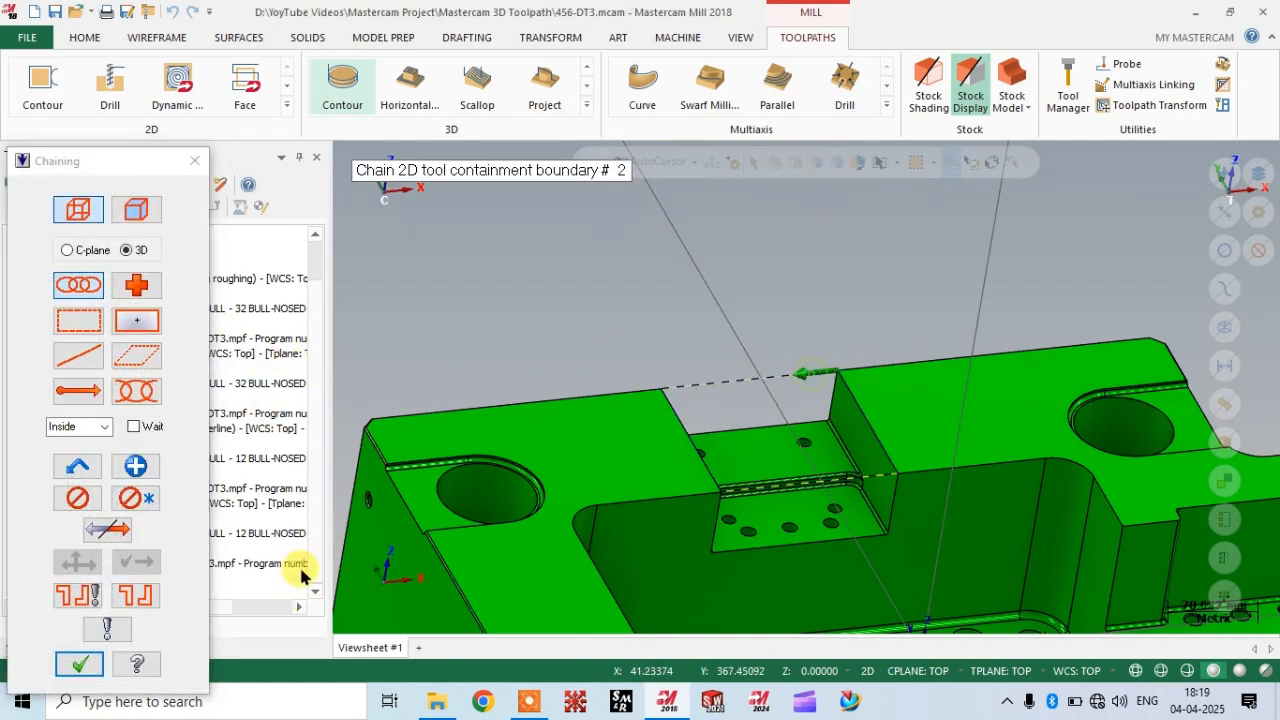
pyautogui.click(73, 665)
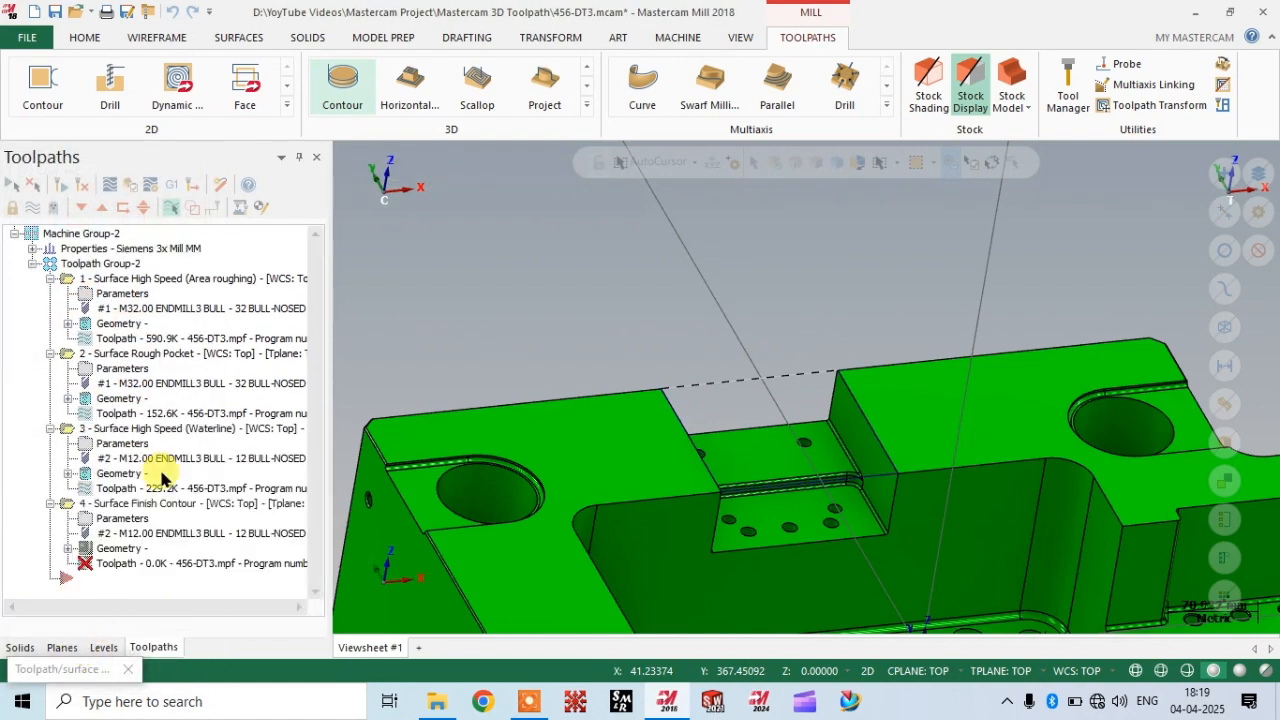
pyautogui.click(106, 515)
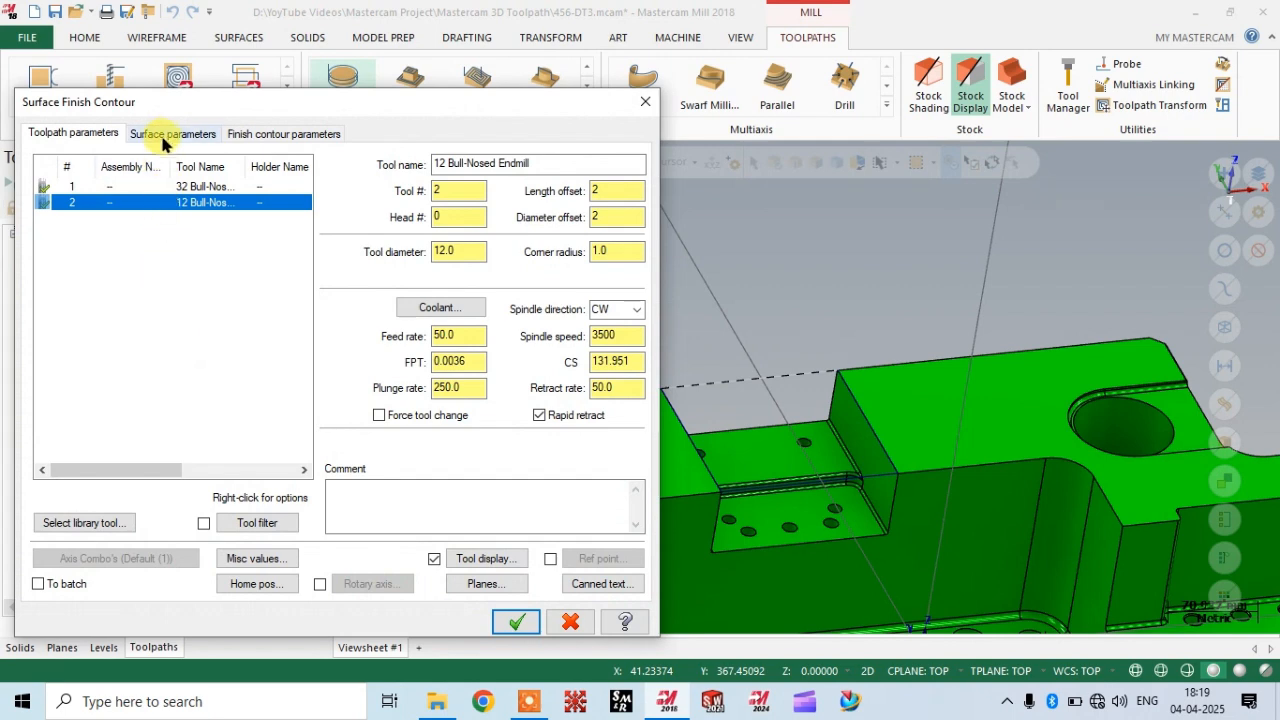
# Set the finish contour's retract to 50 absolute and its feed plane to absolute, and check the stock to leave values.
pyautogui.click(168, 134)
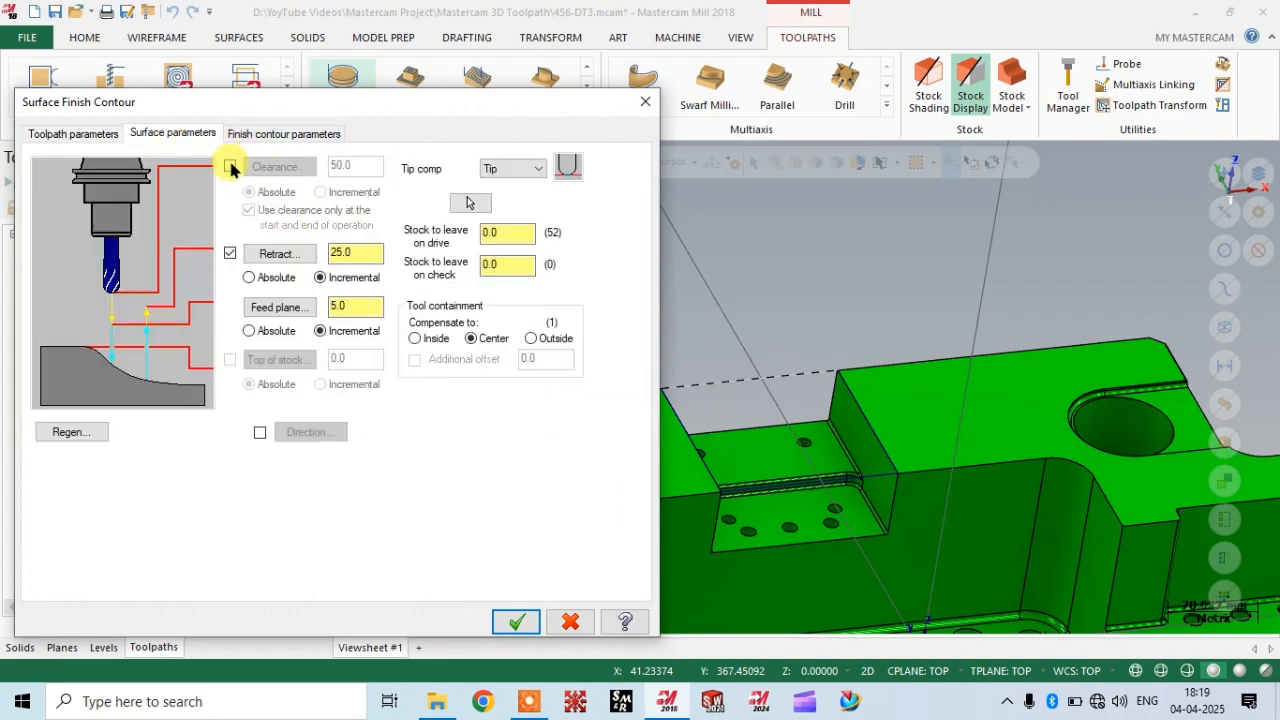
pyautogui.click(249, 278)
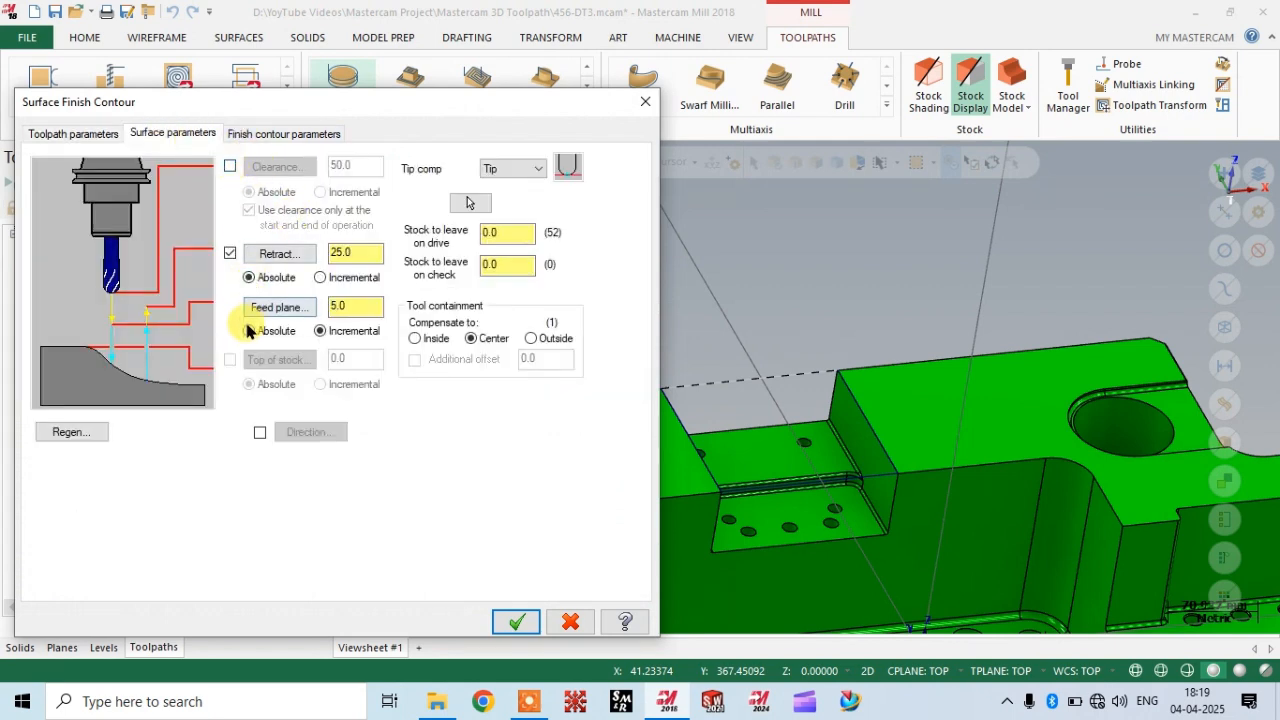
pyautogui.click(248, 330)
pyautogui.doubleClick(362, 255)
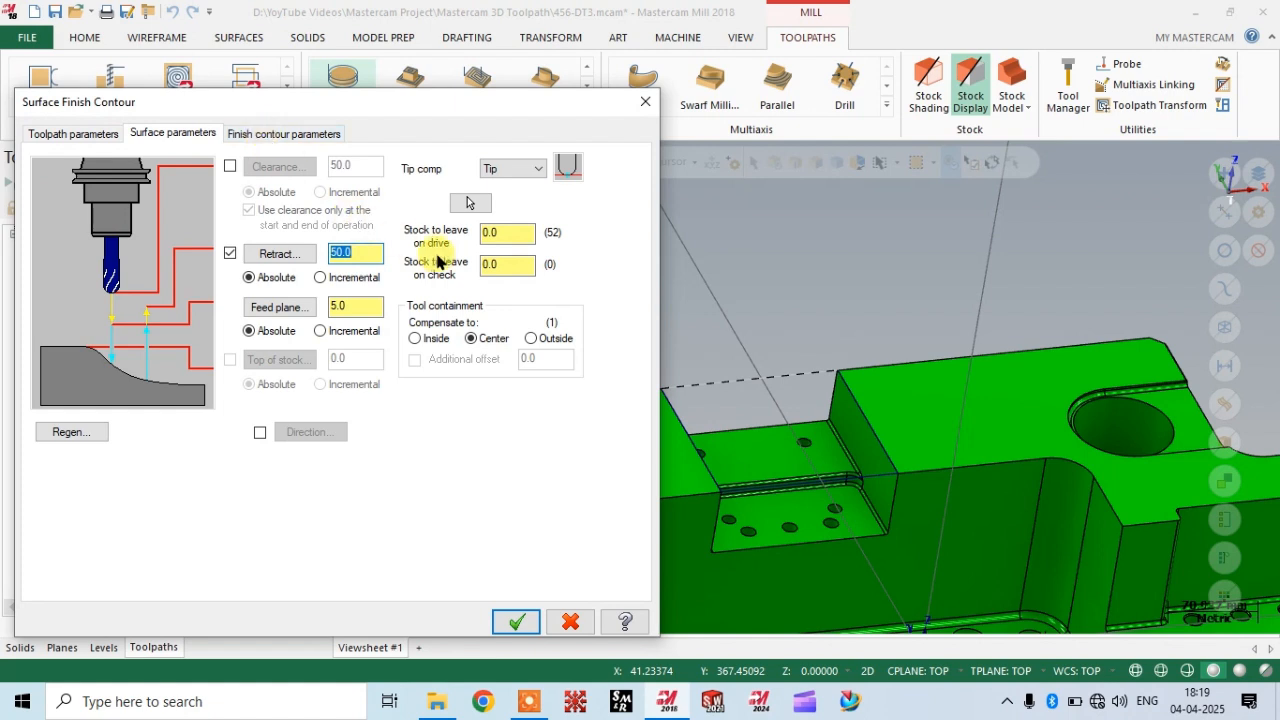
pyautogui.doubleClick(519, 233)
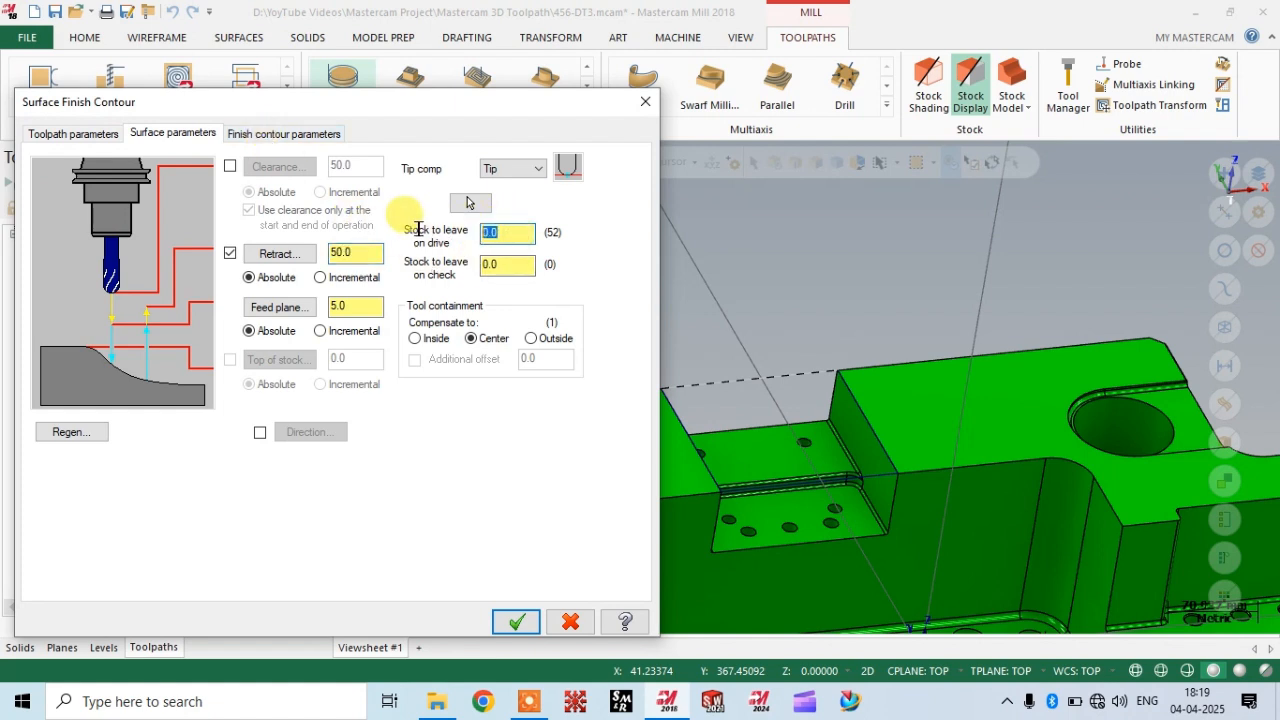
pyautogui.doubleClick(505, 265)
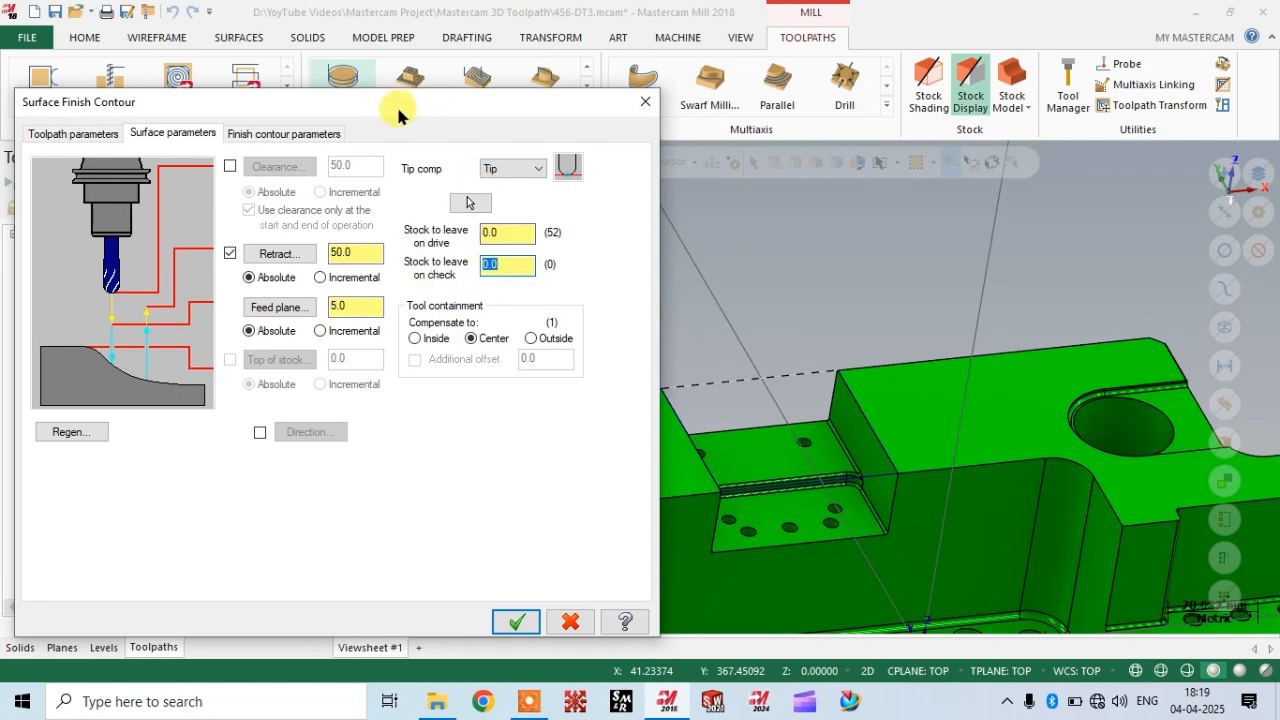
pyautogui.moveTo(400, 115); pyautogui.dragTo(398, 66)
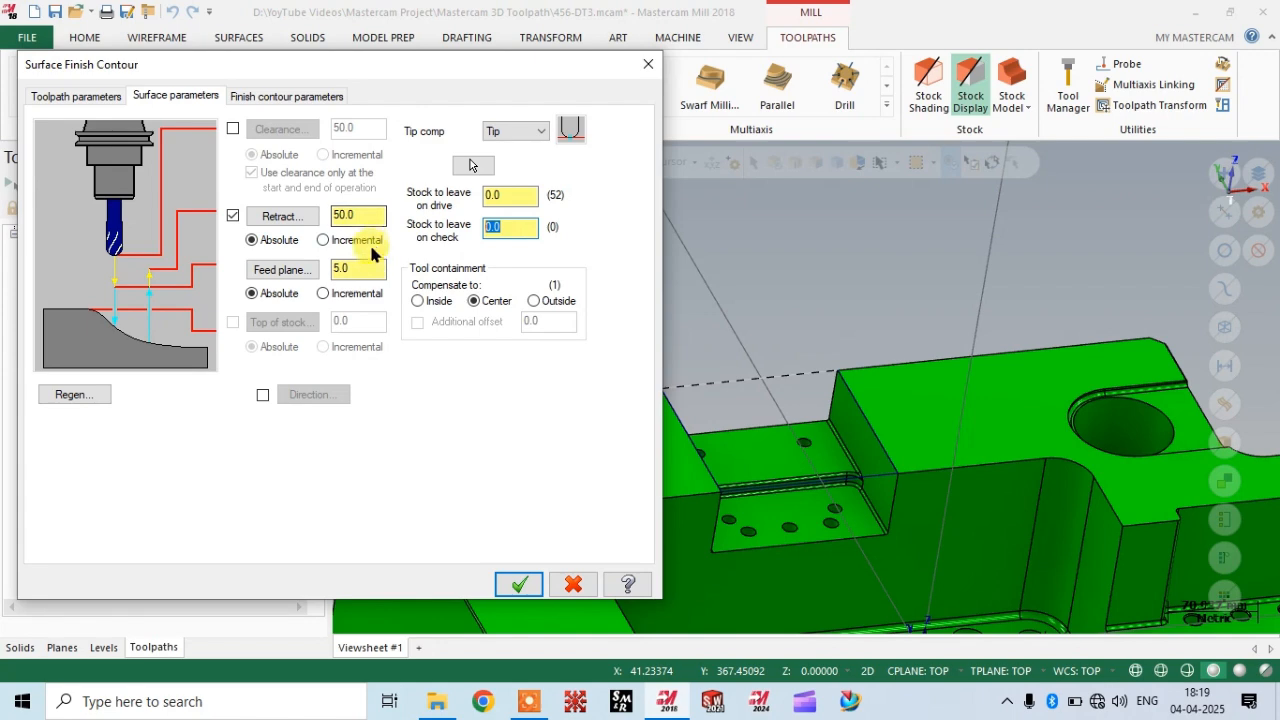
pyautogui.doubleClick(487, 197)
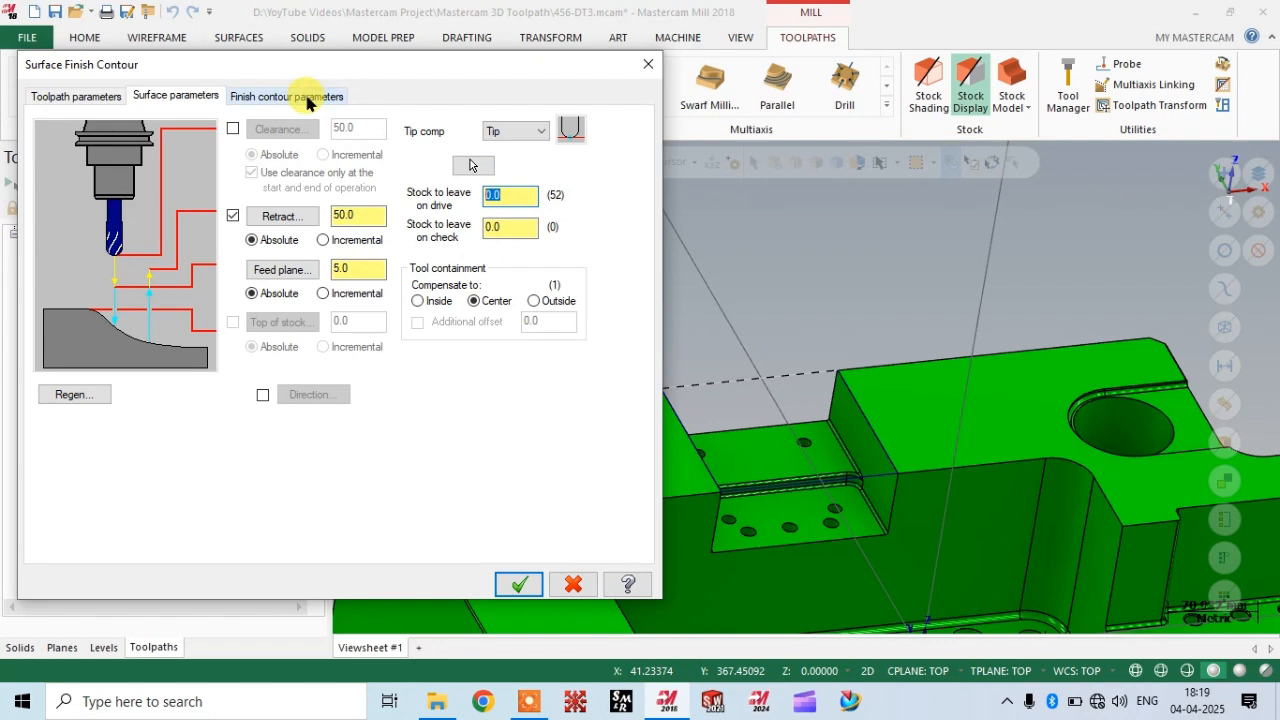
pyautogui.moveTo(333, 61); pyautogui.dragTo(486, 80)
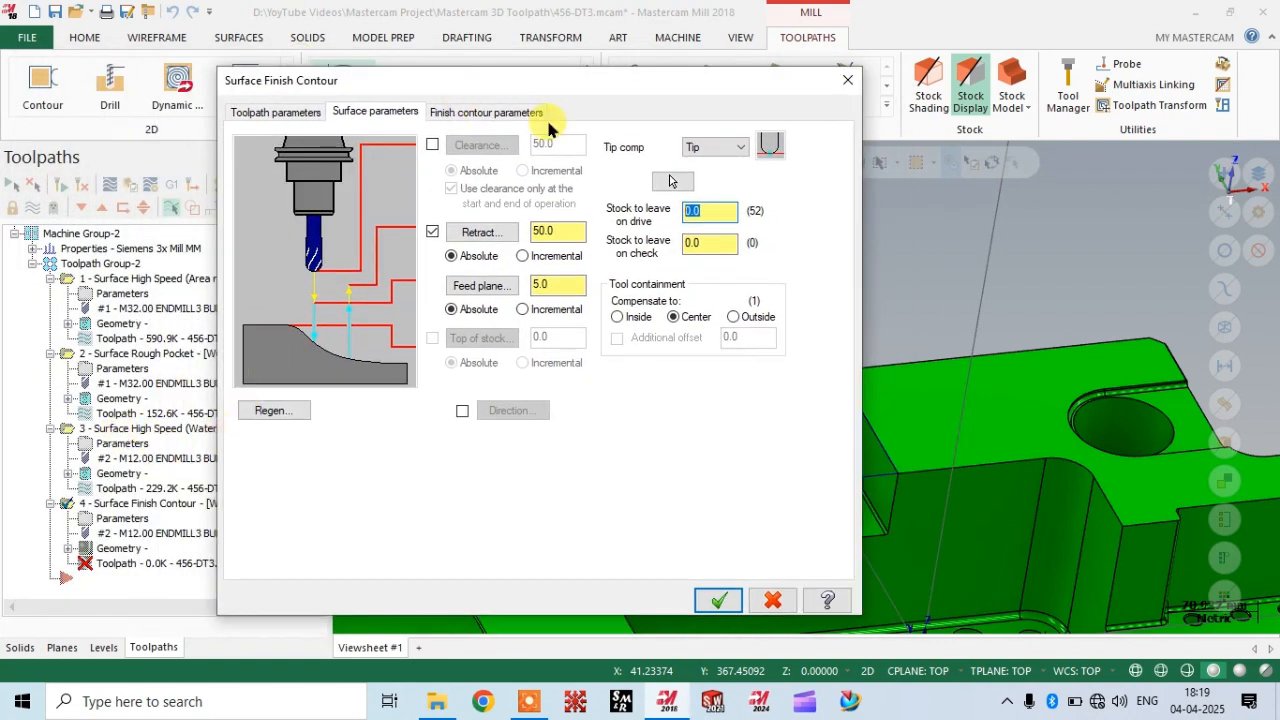
pyautogui.moveTo(634, 87); pyautogui.dragTo(593, 90)
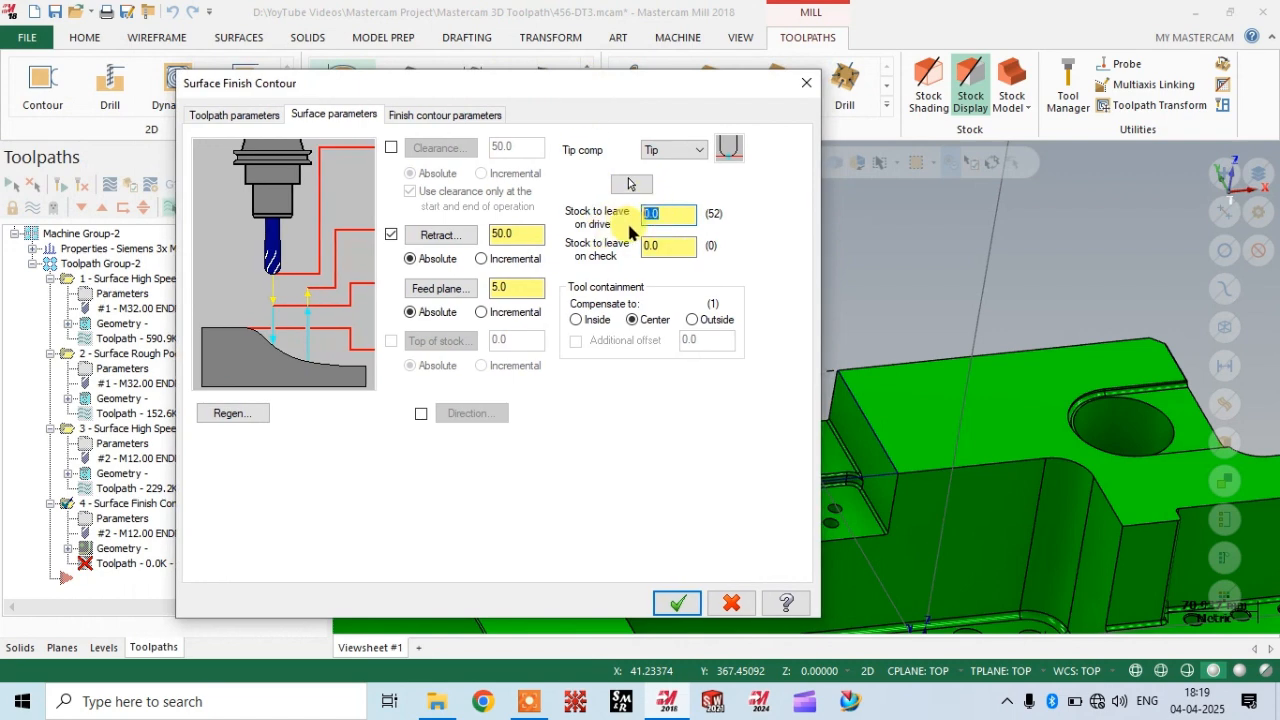
# Set the maximum stepdown to 0.5, the open contour direction to Zigzag, and enable Optimize cut order.
pyautogui.click(451, 115)
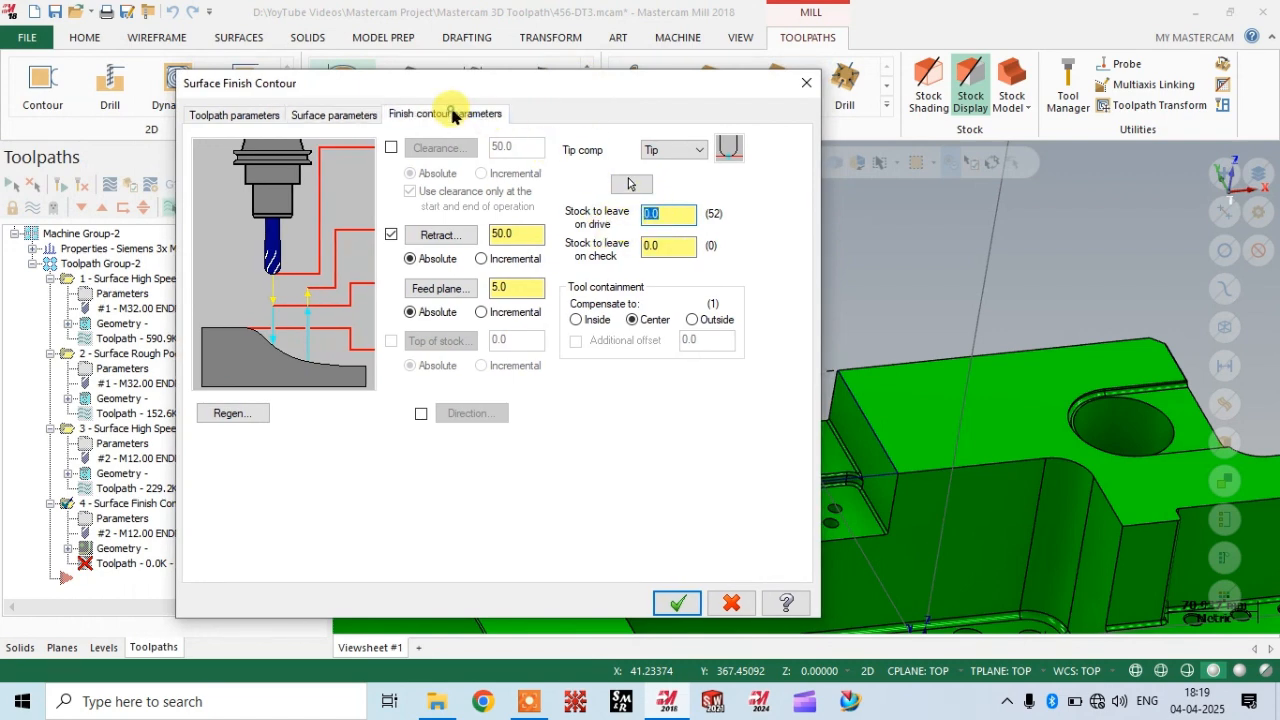
pyautogui.doubleClick(353, 181)
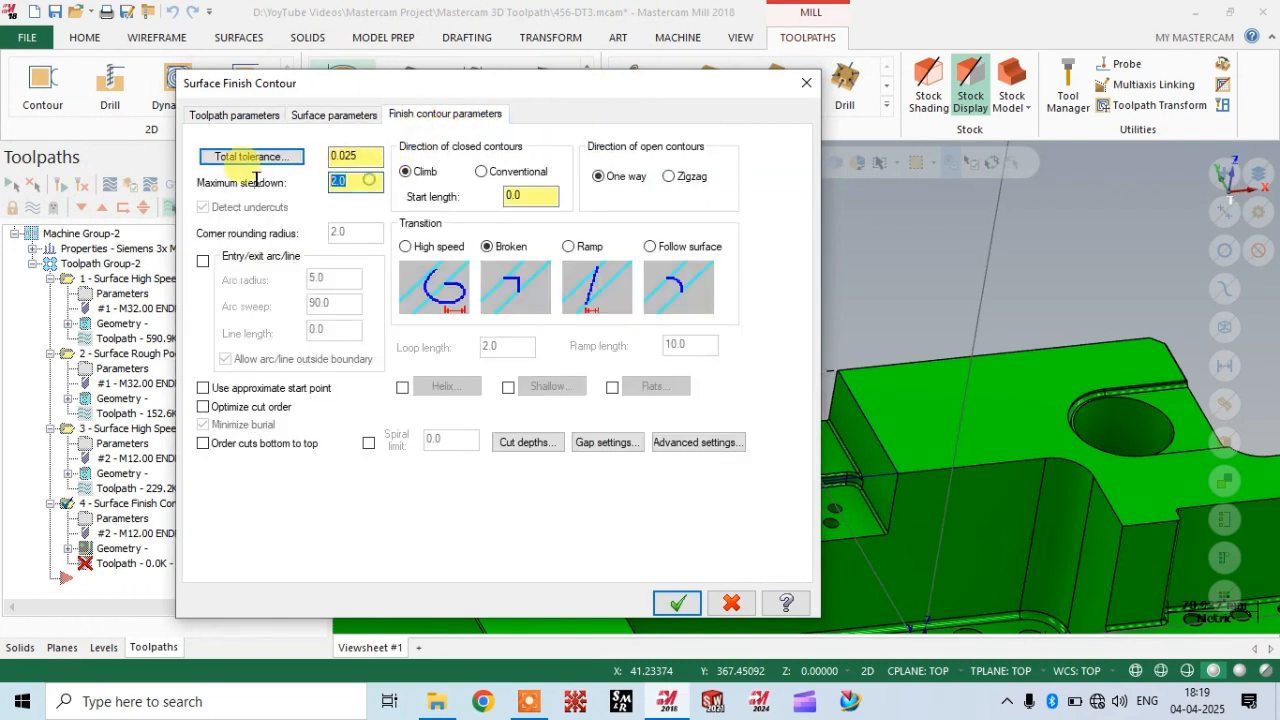
pyautogui.press('BackSpace')
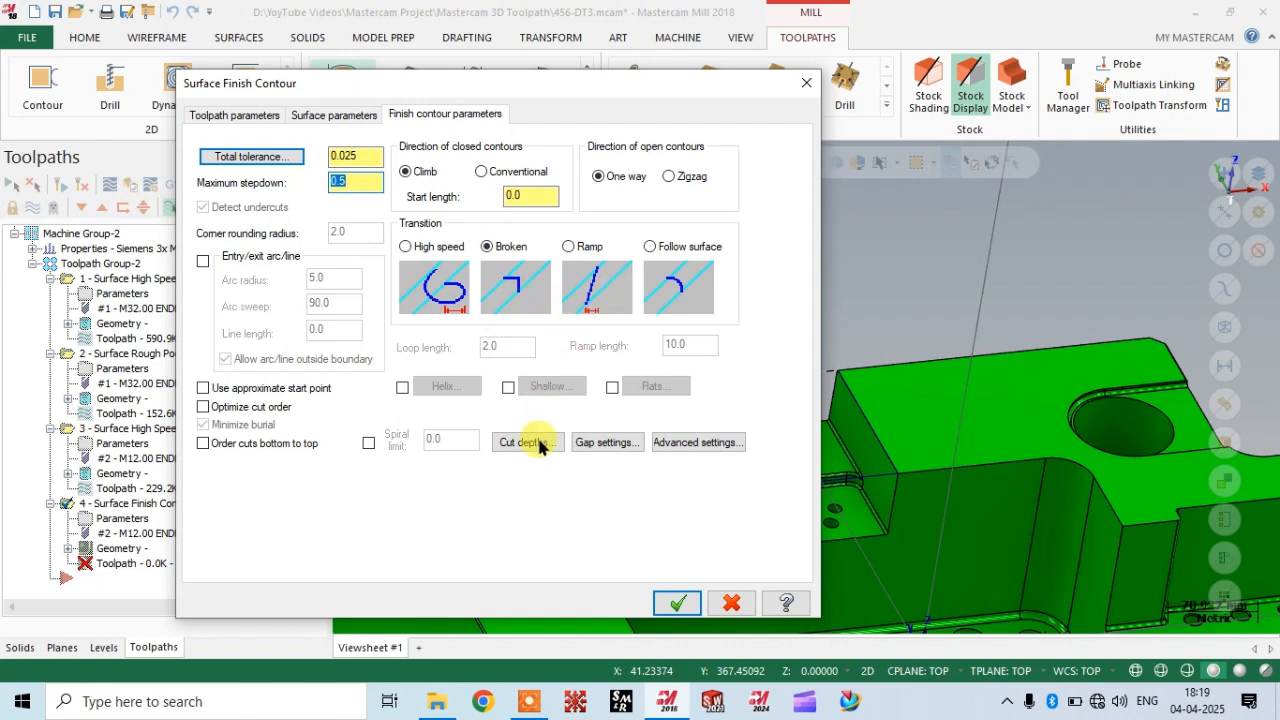
pyautogui.moveTo(488, 88); pyautogui.dragTo(390, 82)
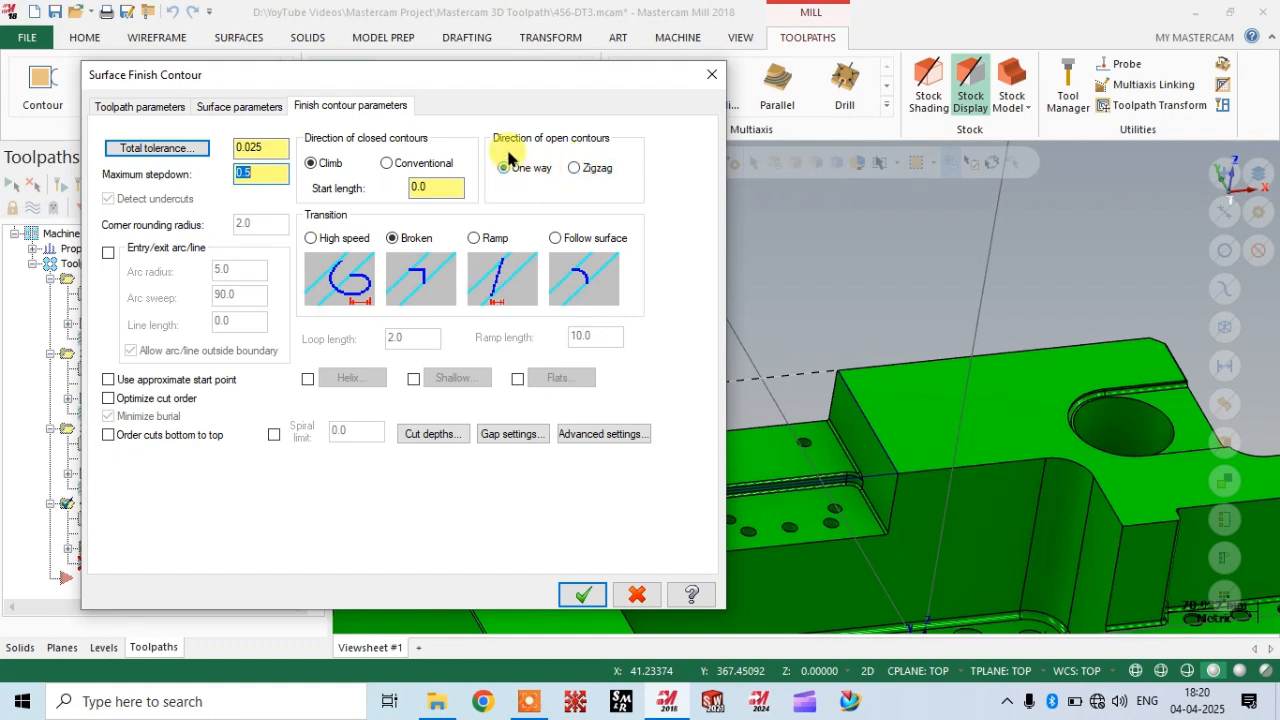
pyautogui.click(574, 168)
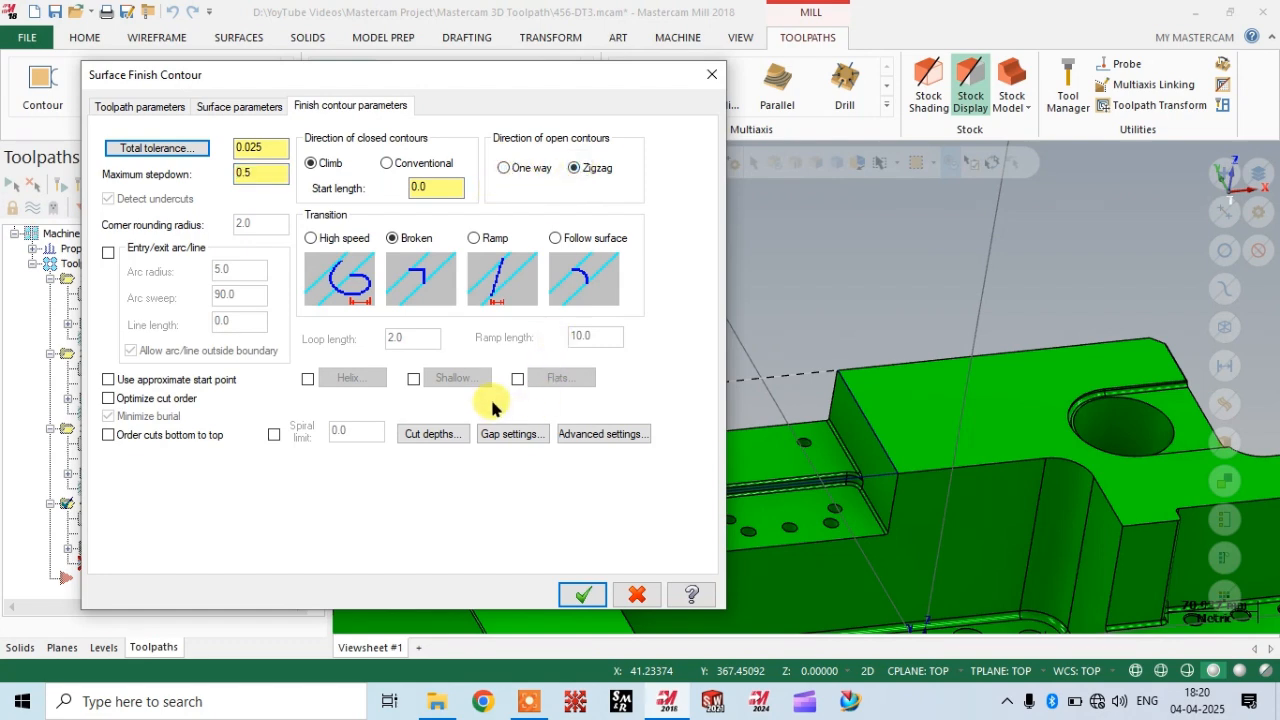
pyautogui.click(125, 400)
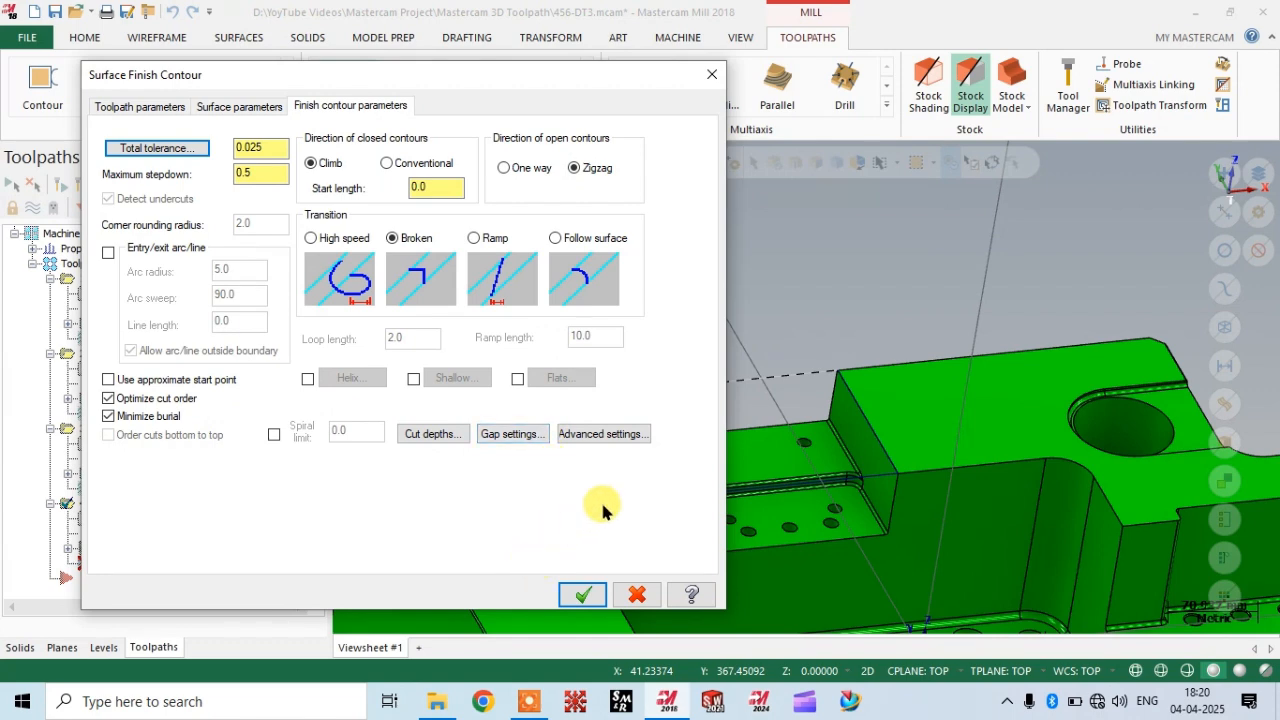
# Accept the Surface Finish Contour operation to generate its toolpath, and examine it around the notch's step and floor holes.
pyautogui.click(580, 595)
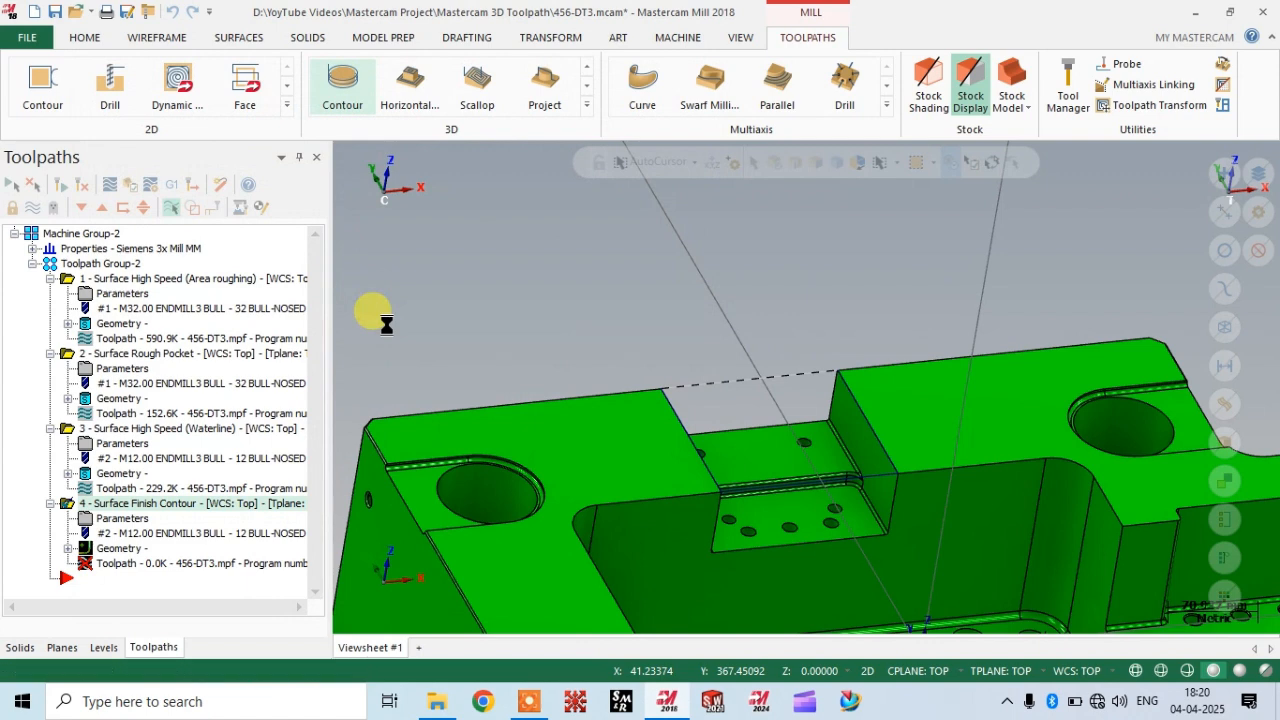
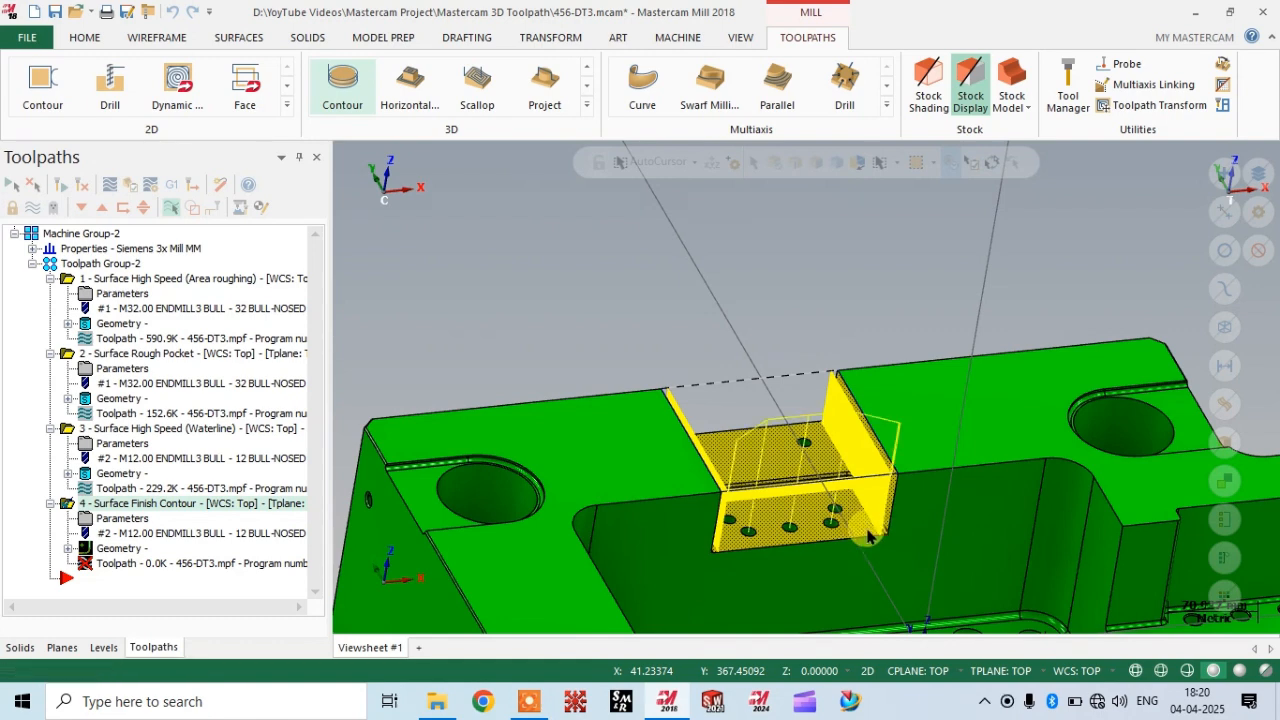
pyautogui.scroll(10, 866, 536)
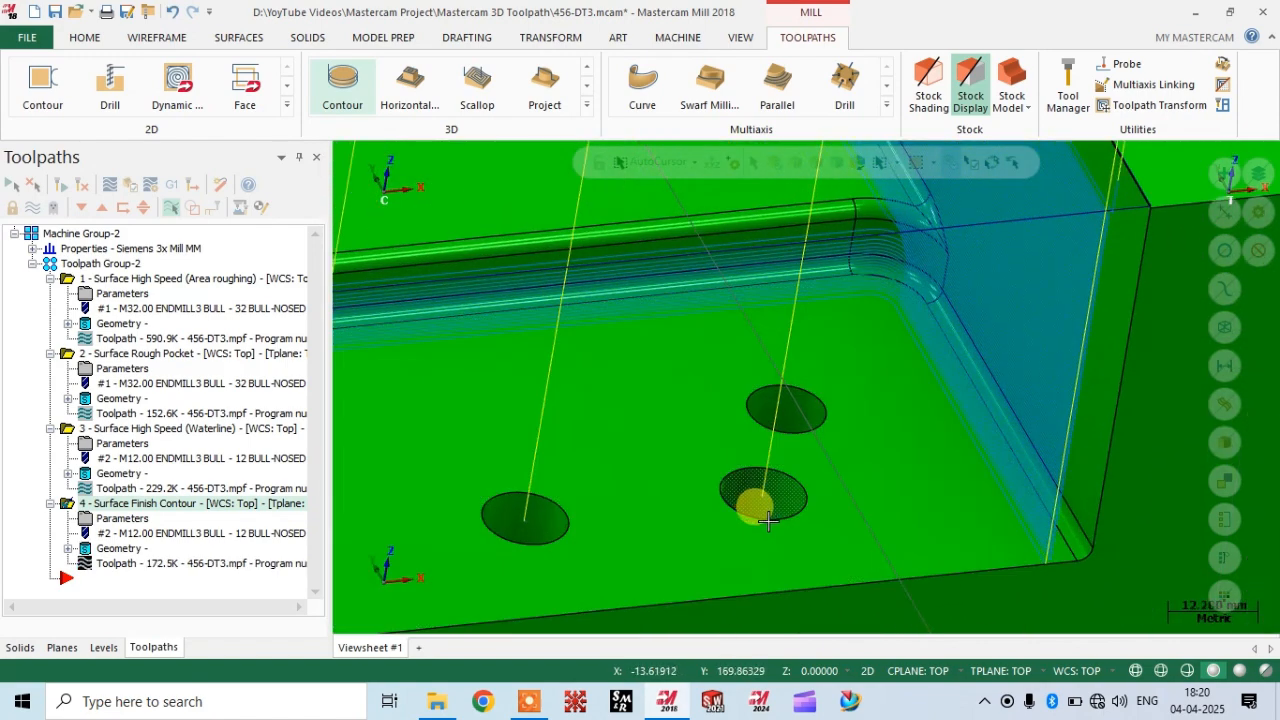
pyautogui.moveTo(771, 517); pyautogui.dragTo(818, 540, button='middle')
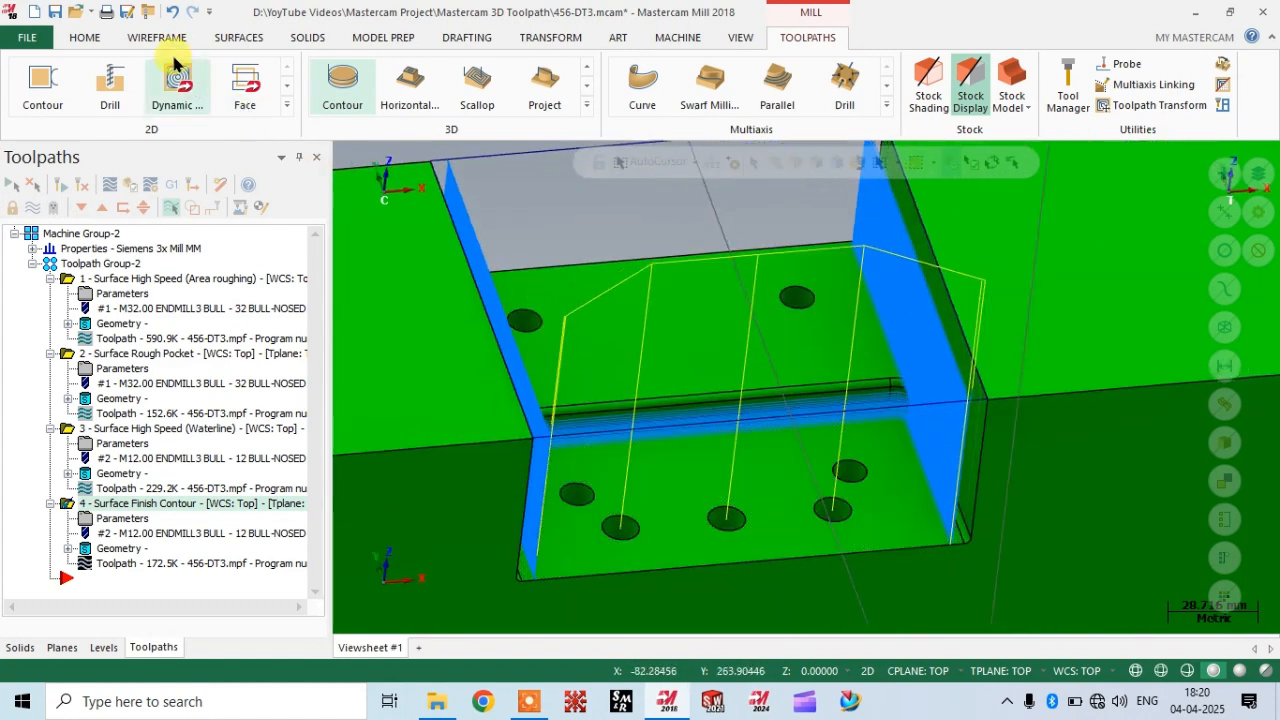
pyautogui.click(243, 40)
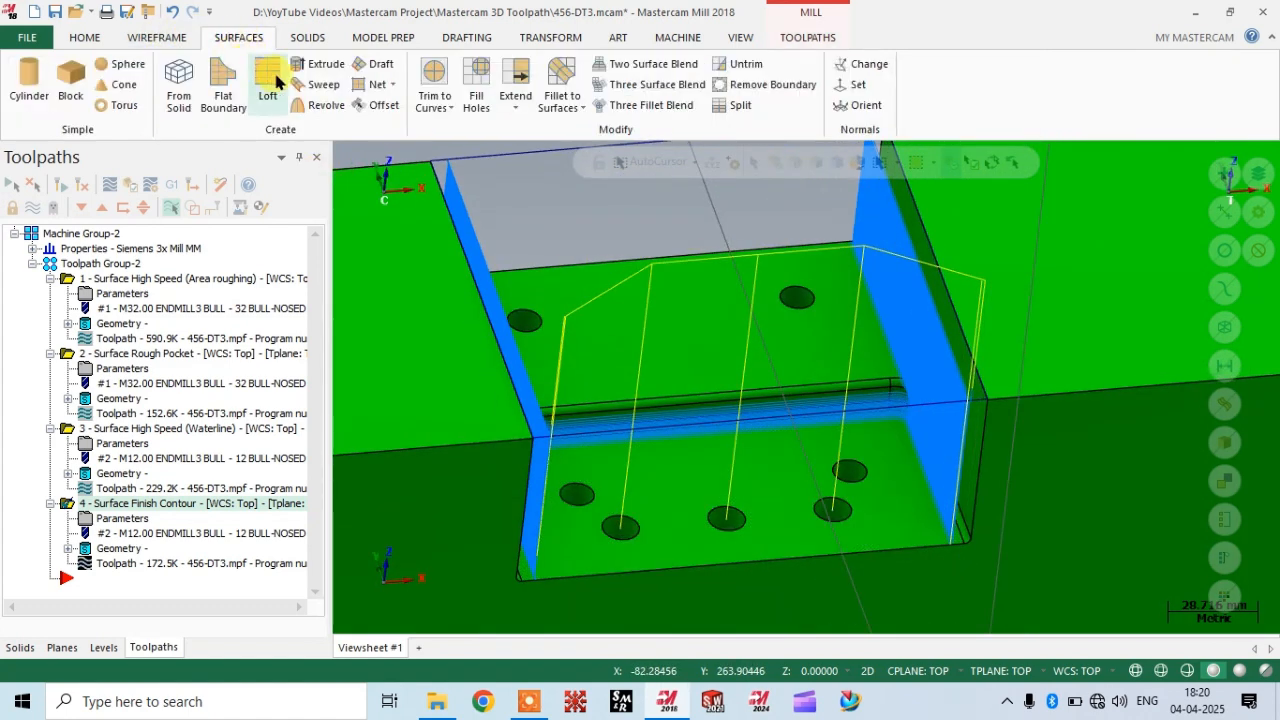
pyautogui.click(228, 90)
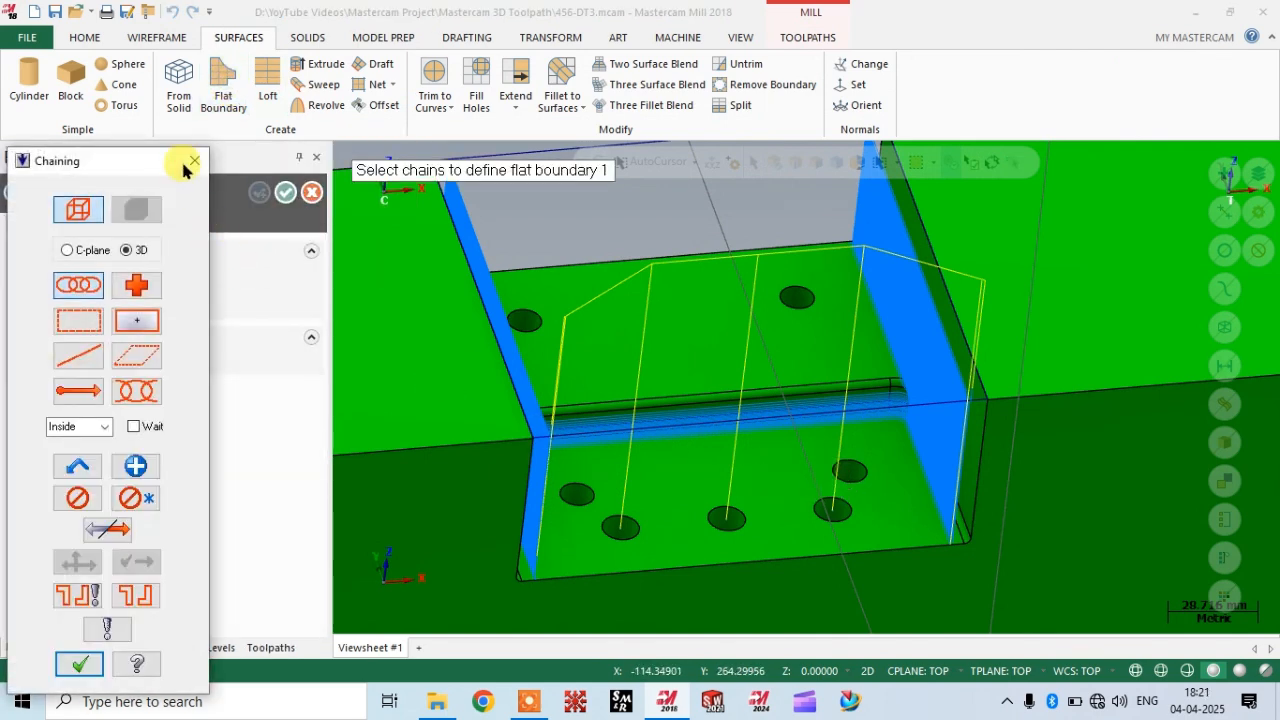
pyautogui.click(194, 163)
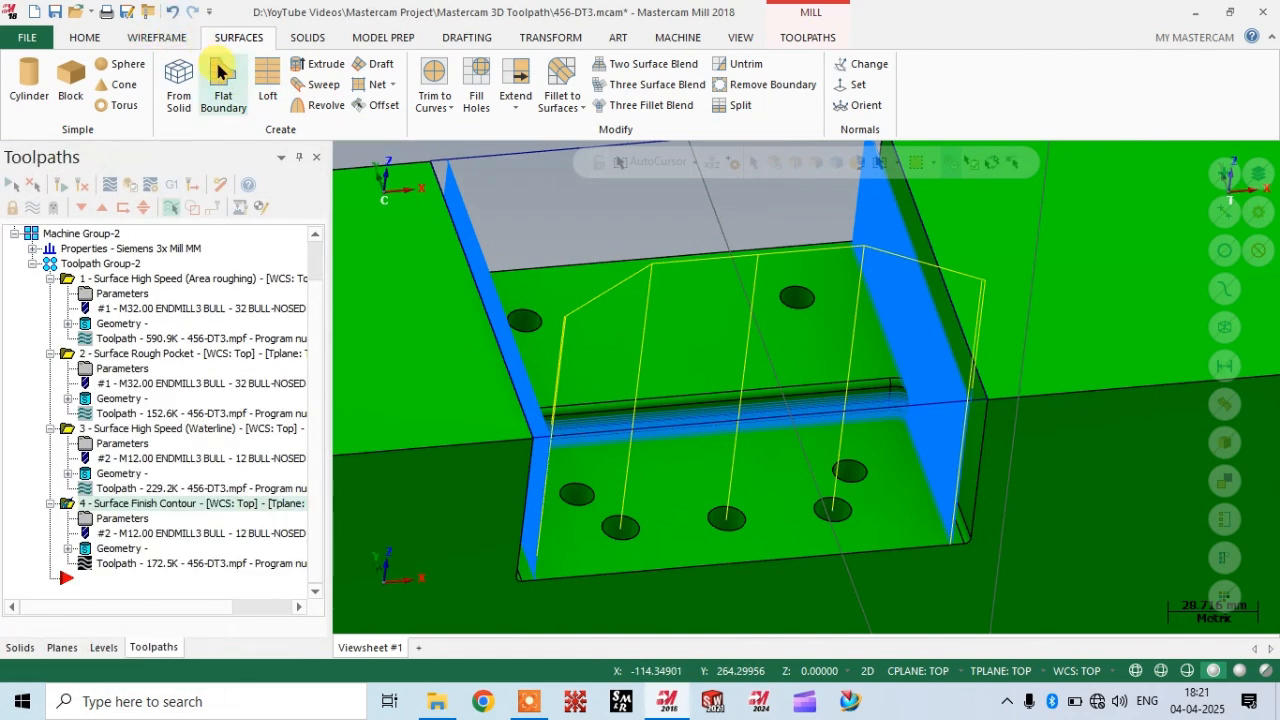
pyautogui.click(220, 72)
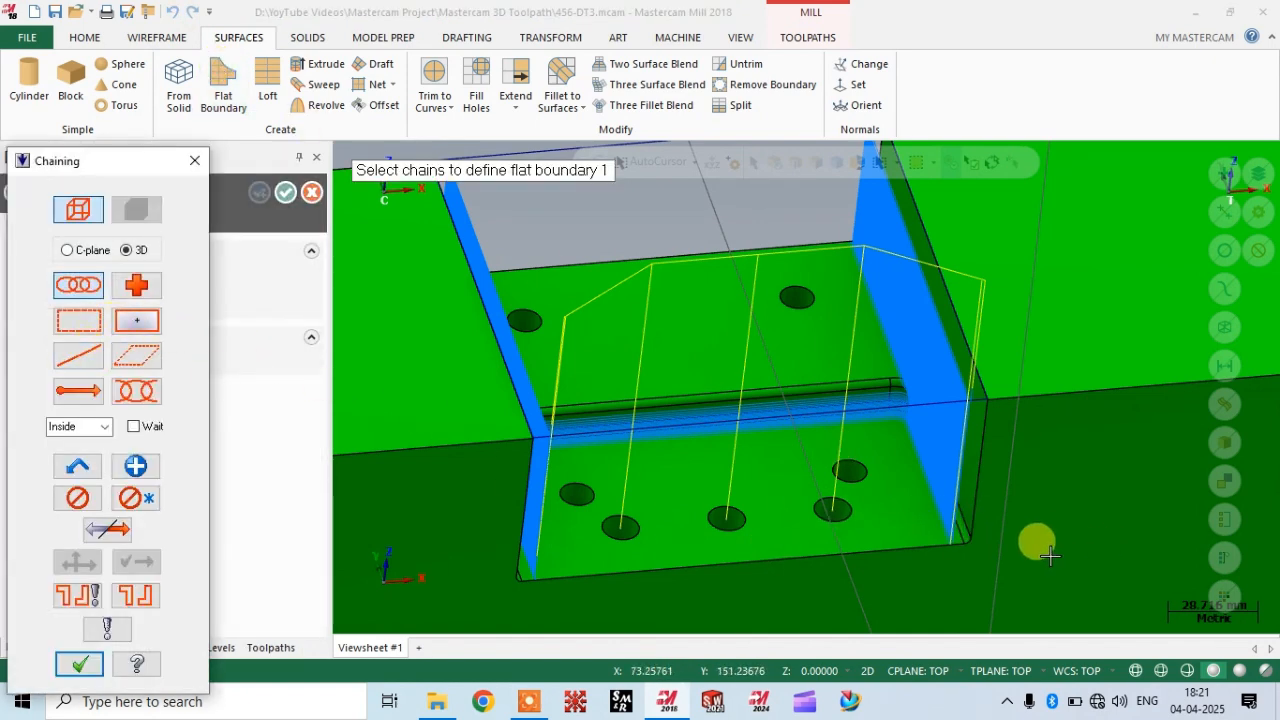
pyautogui.click(195, 161)
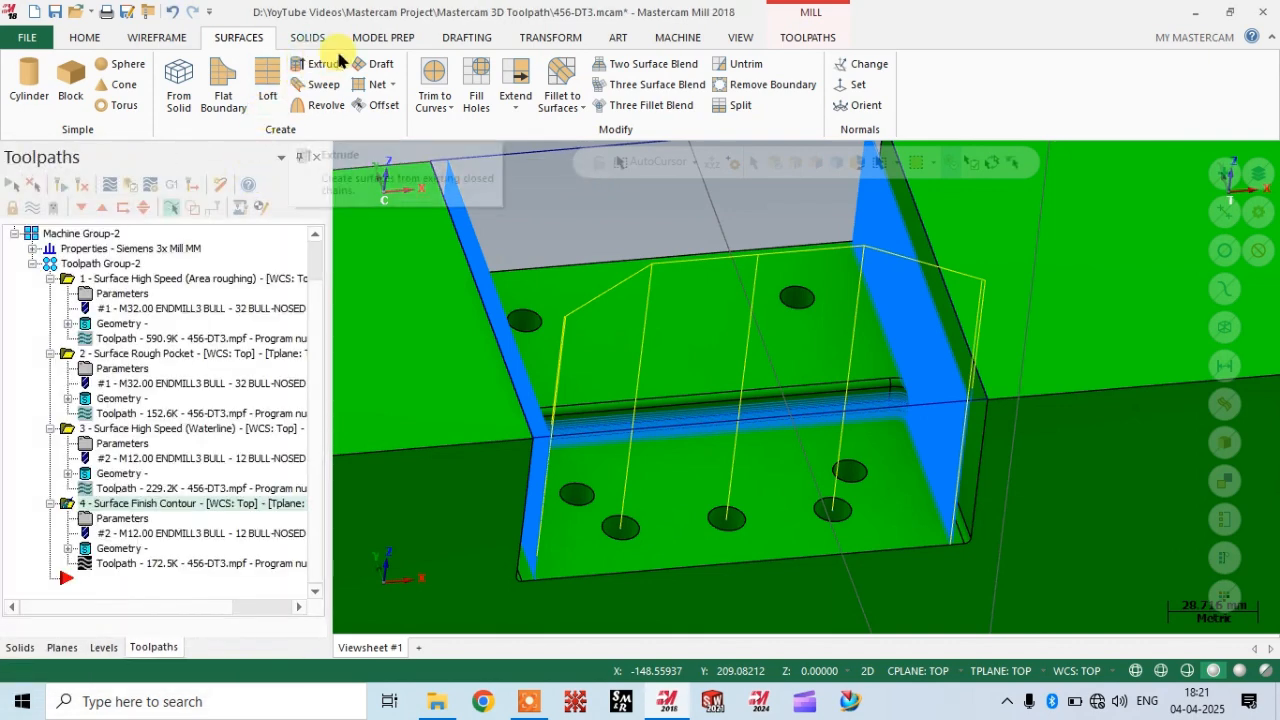
pyautogui.click(384, 106)
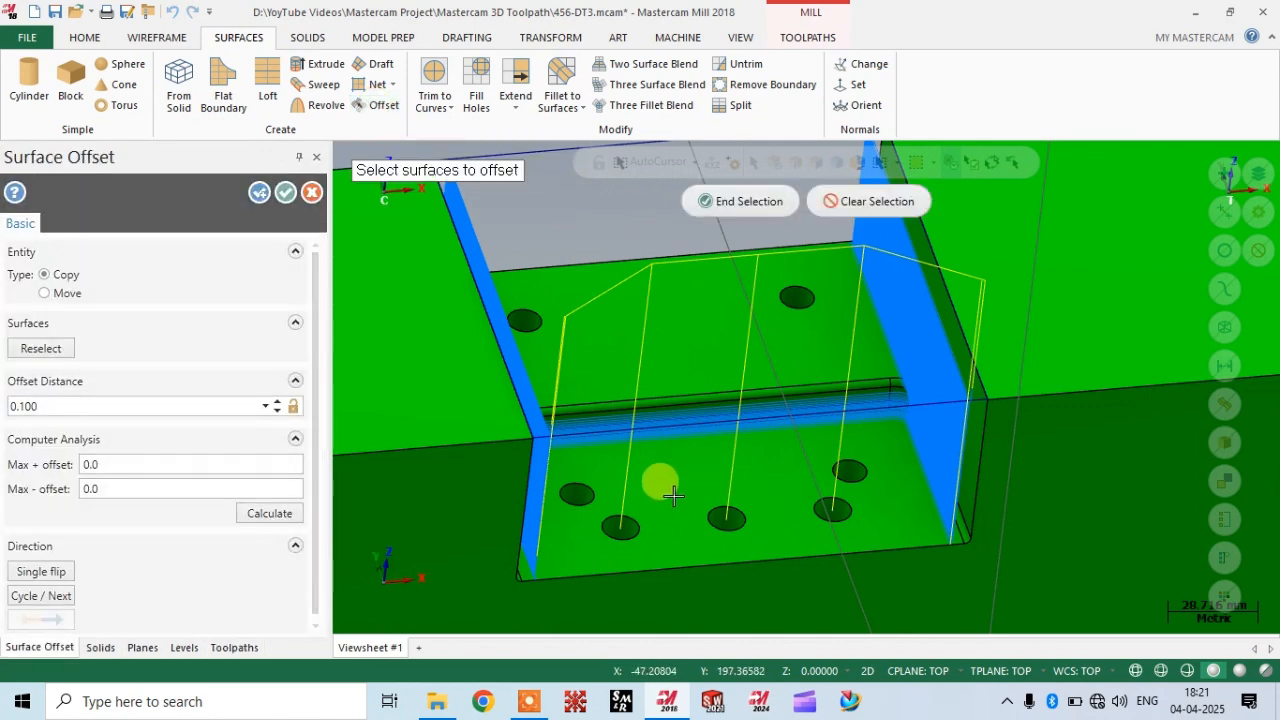
pyautogui.scroll(-2, 760, 450)
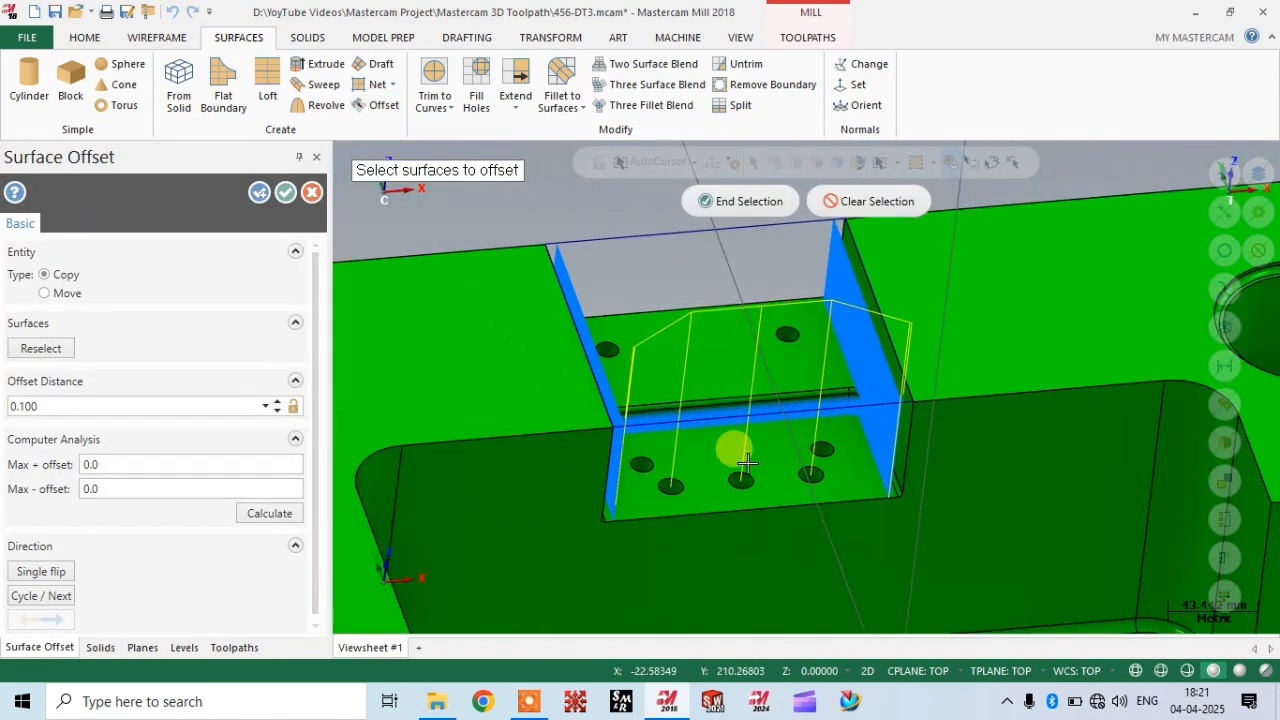
pyautogui.scroll(-1, 698, 355)
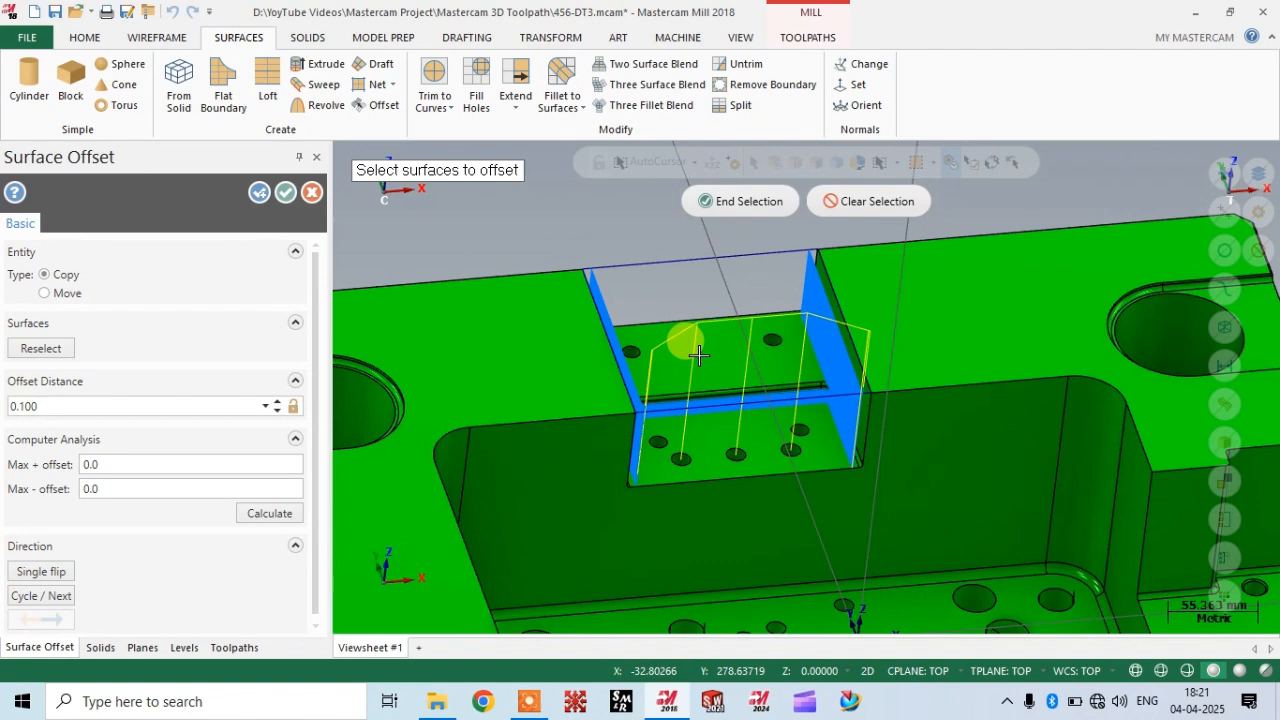
pyautogui.press('Escape')
pyautogui.scroll(1, 722, 502)
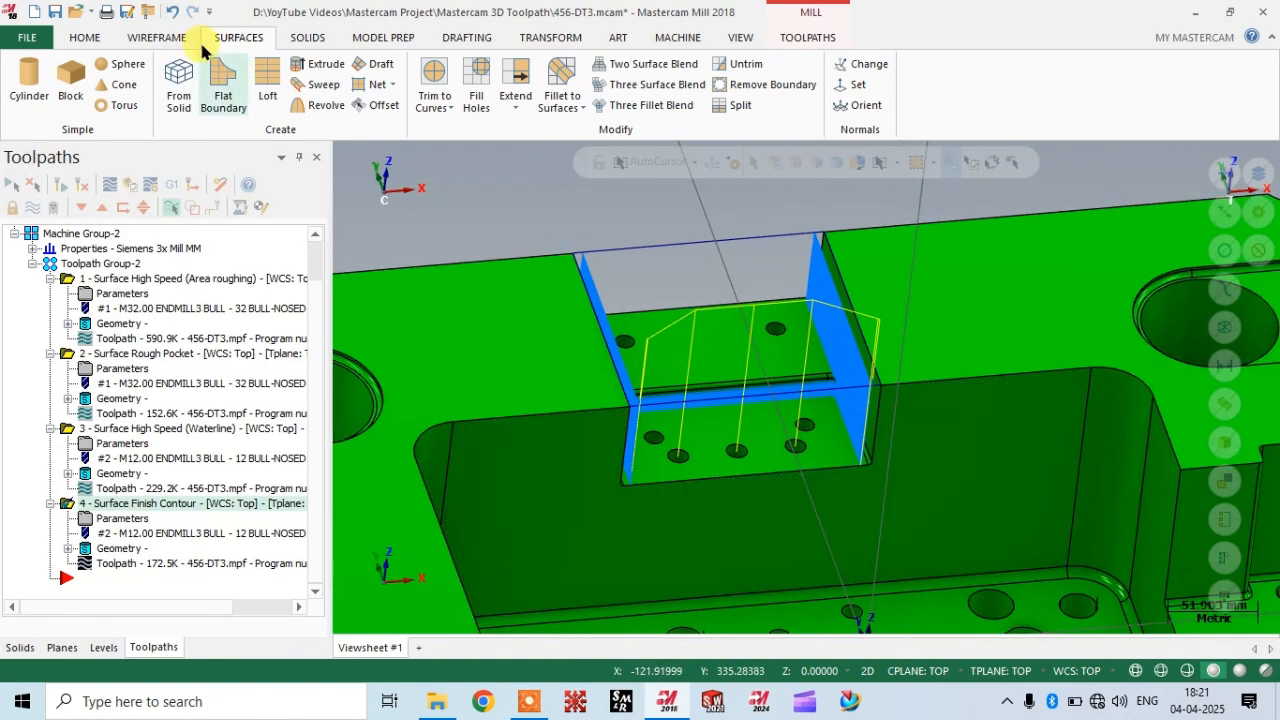
# Switch construction to 3D mode and create curves on all edges of the notch's lower floor face with the holes.
pyautogui.click(140, 38)
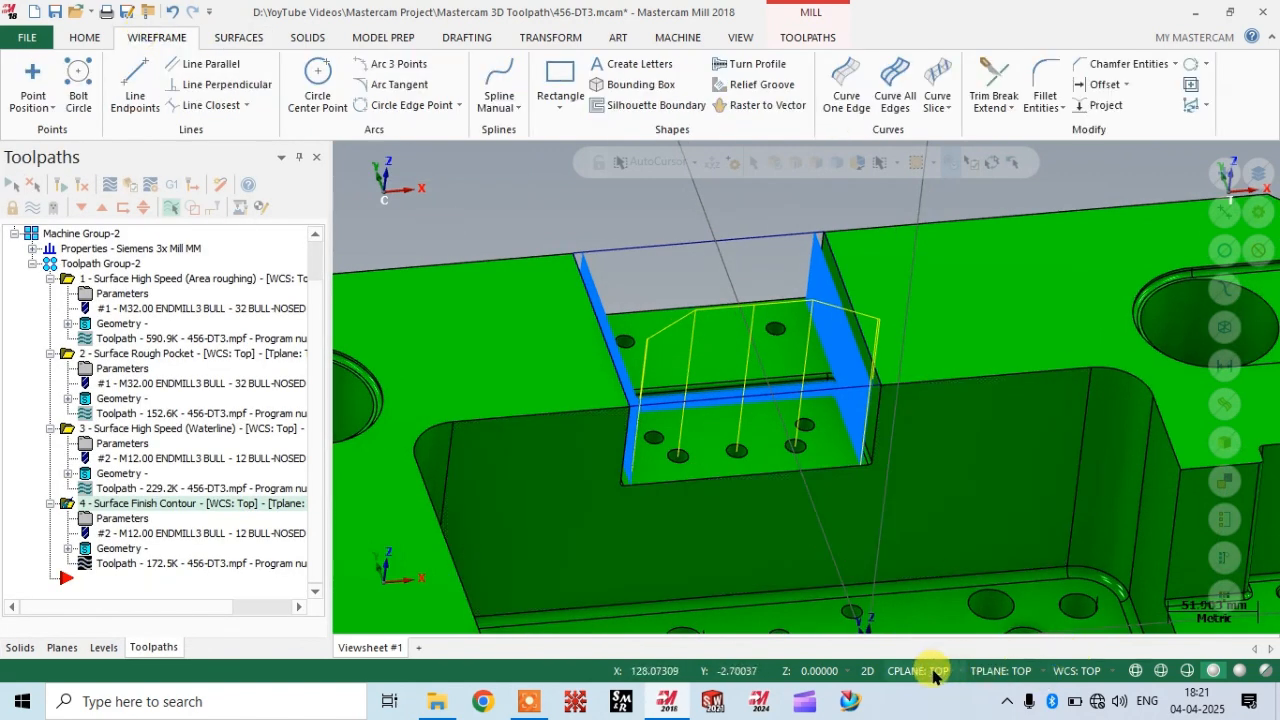
pyautogui.click(867, 670)
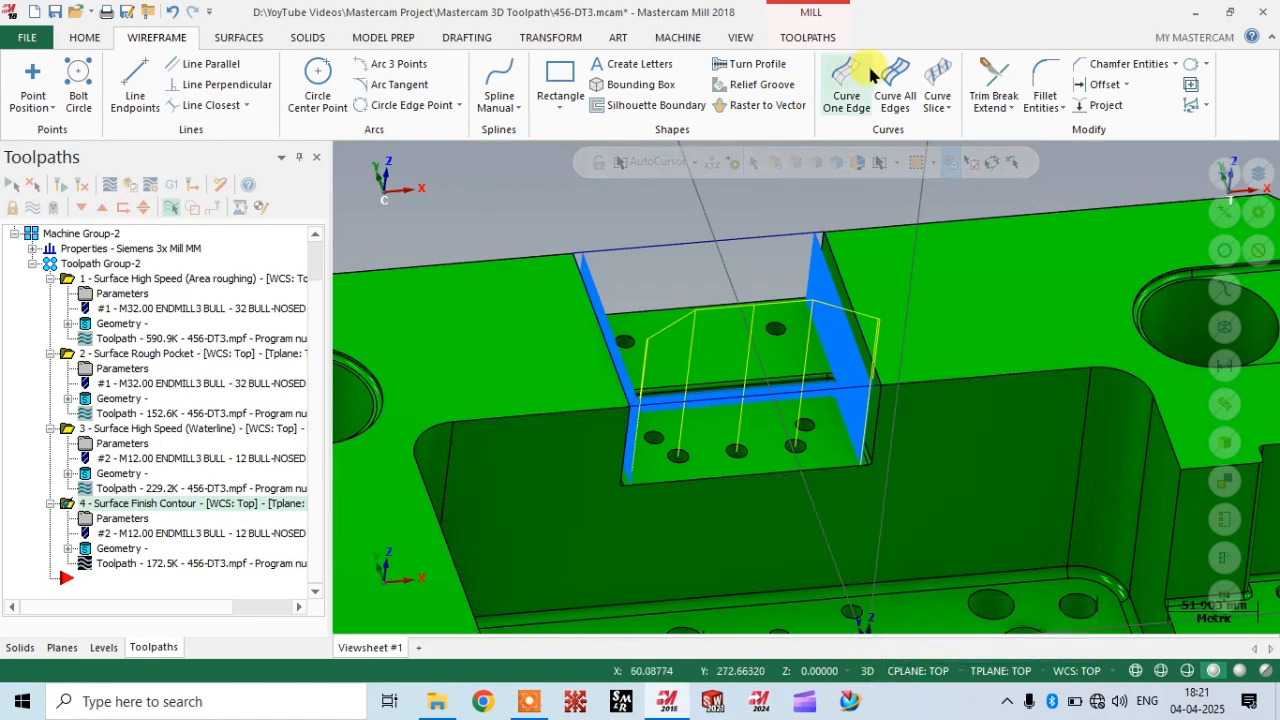
pyautogui.click(895, 85)
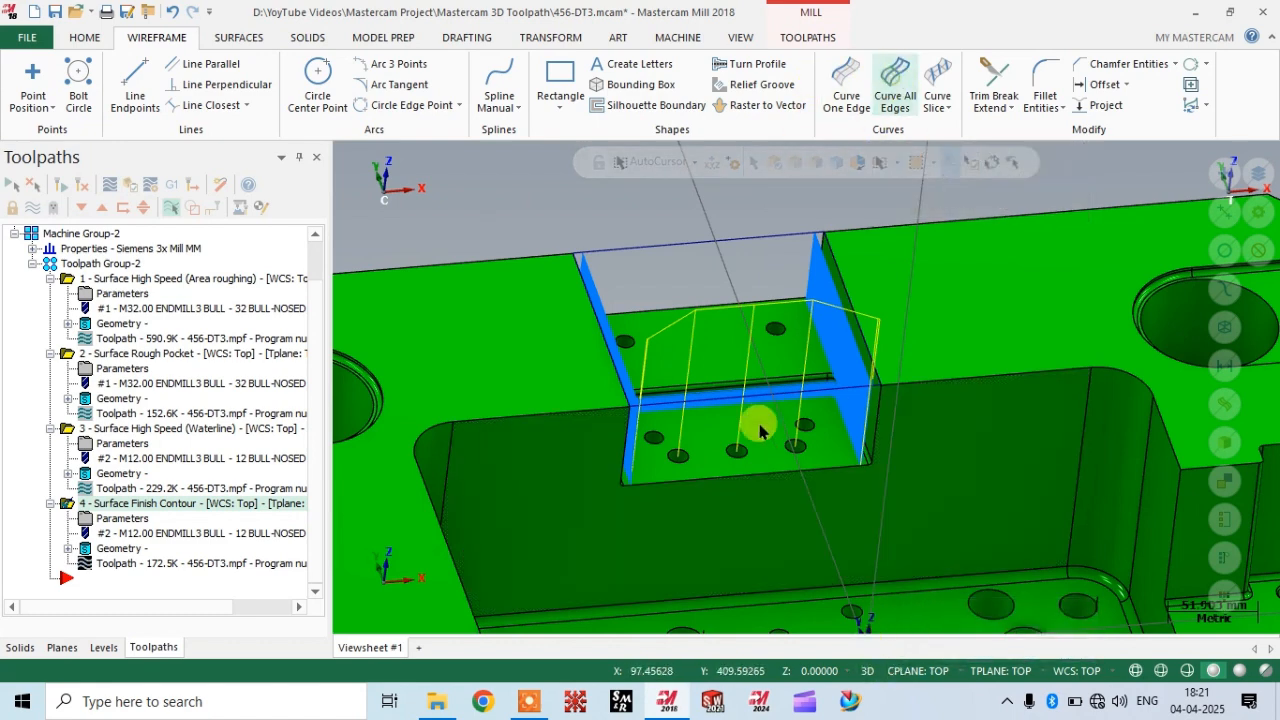
pyautogui.click(720, 455)
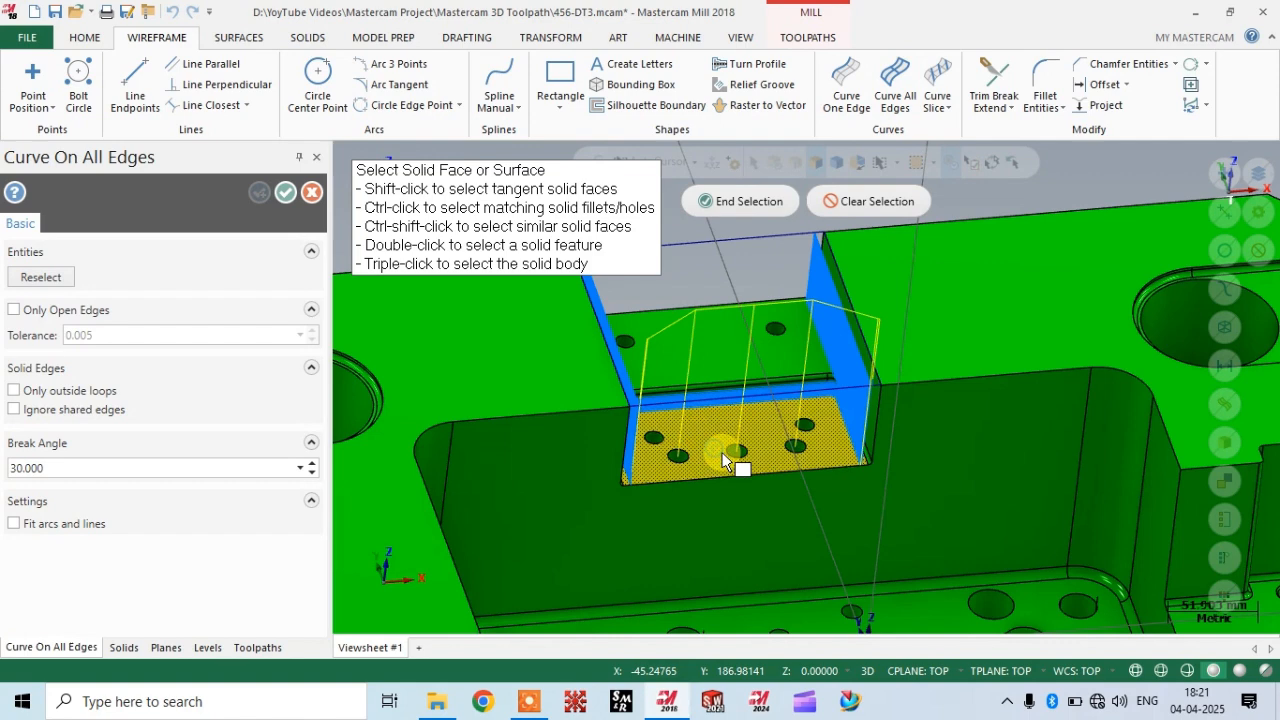
pyautogui.click(740, 201)
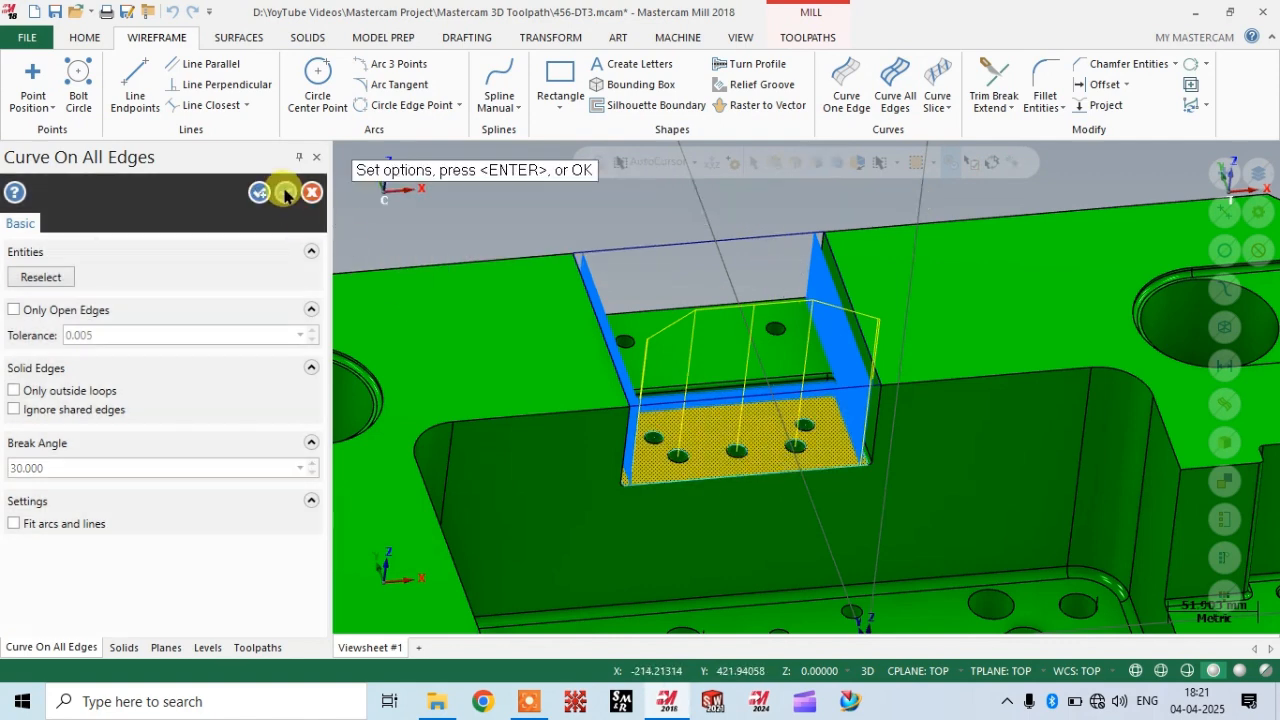
pyautogui.click(285, 191)
# Create a flat boundary surface from the outer edge chain of the notch's lower floor, covering its holes.
pyautogui.click(238, 37)
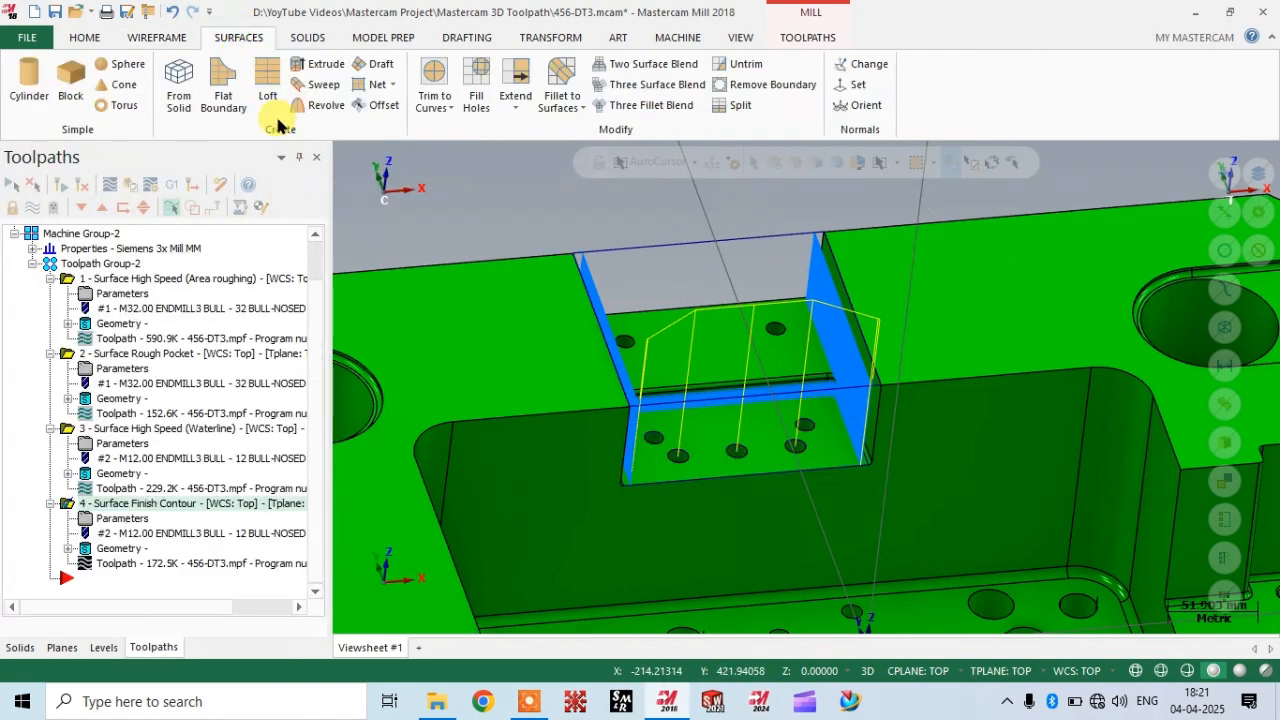
pyautogui.click(232, 88)
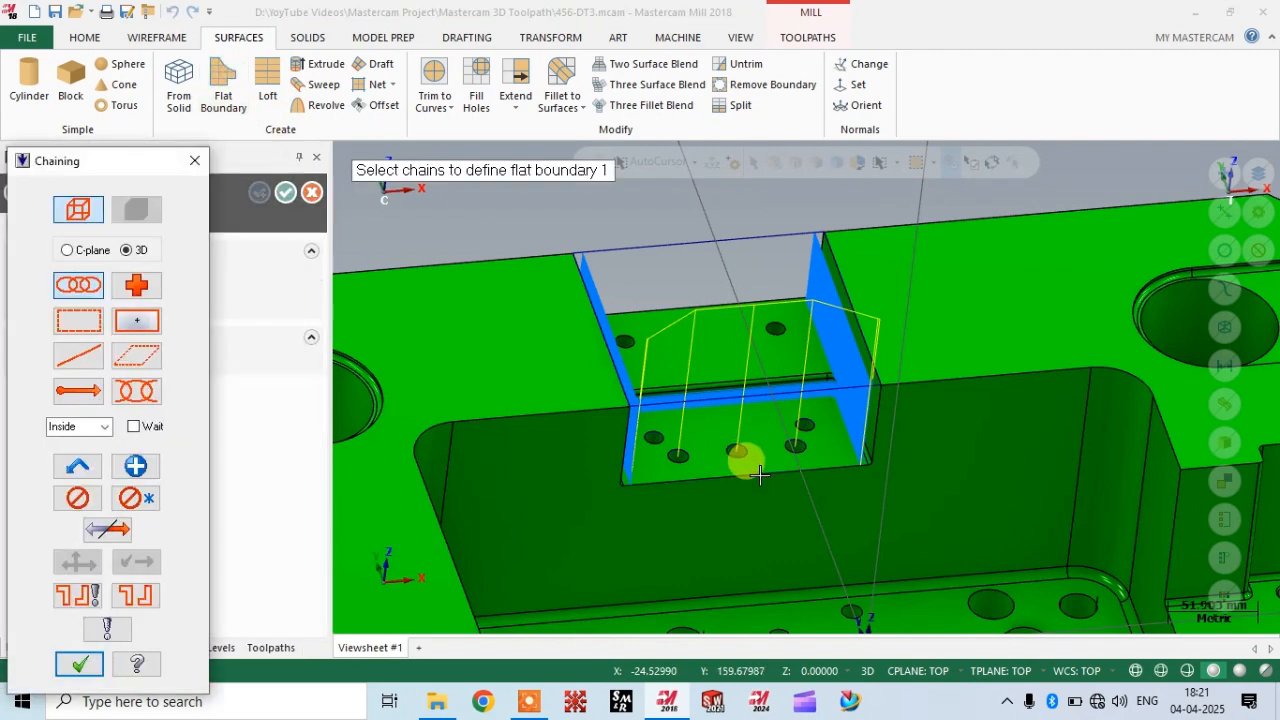
pyautogui.click(688, 476)
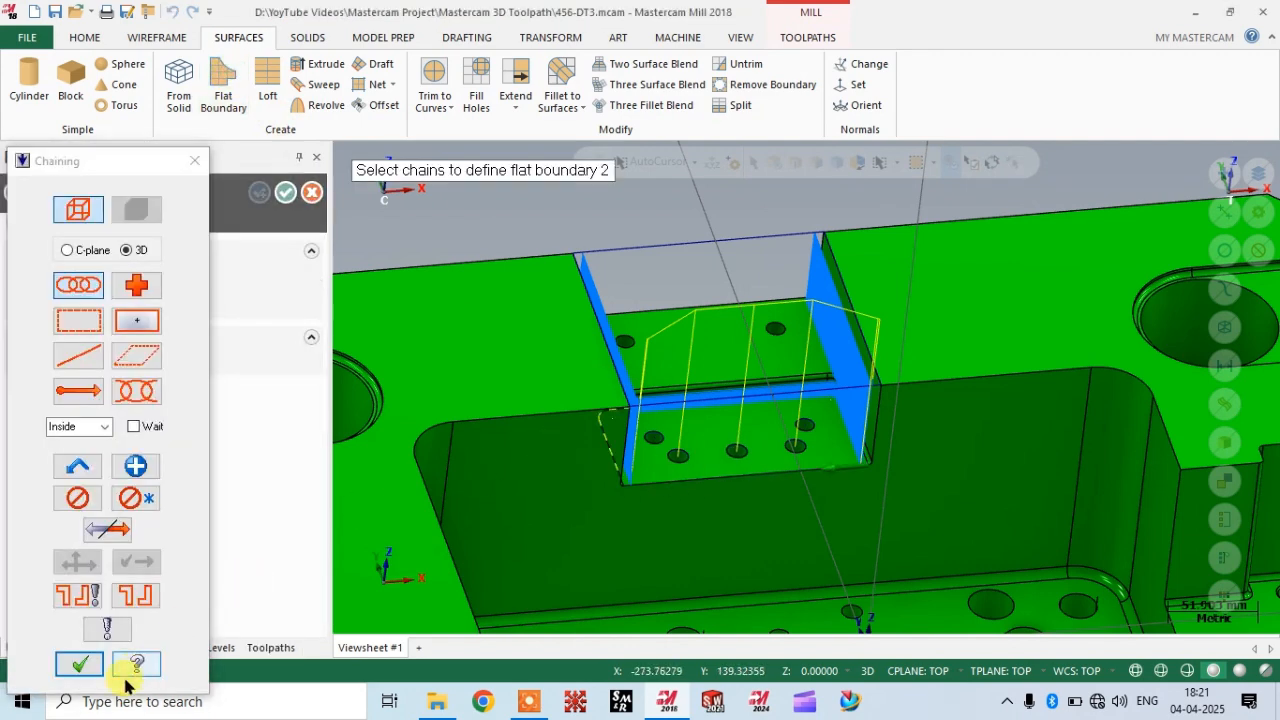
pyautogui.click(80, 666)
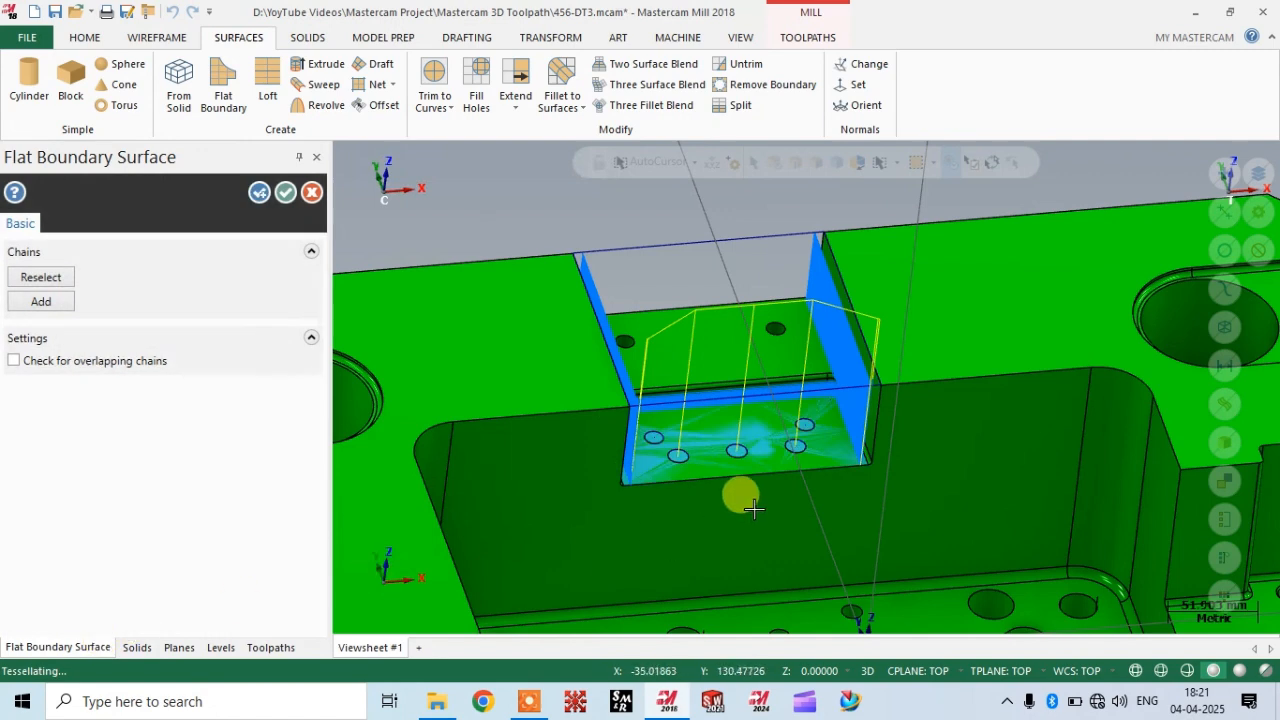
pyautogui.click(287, 196)
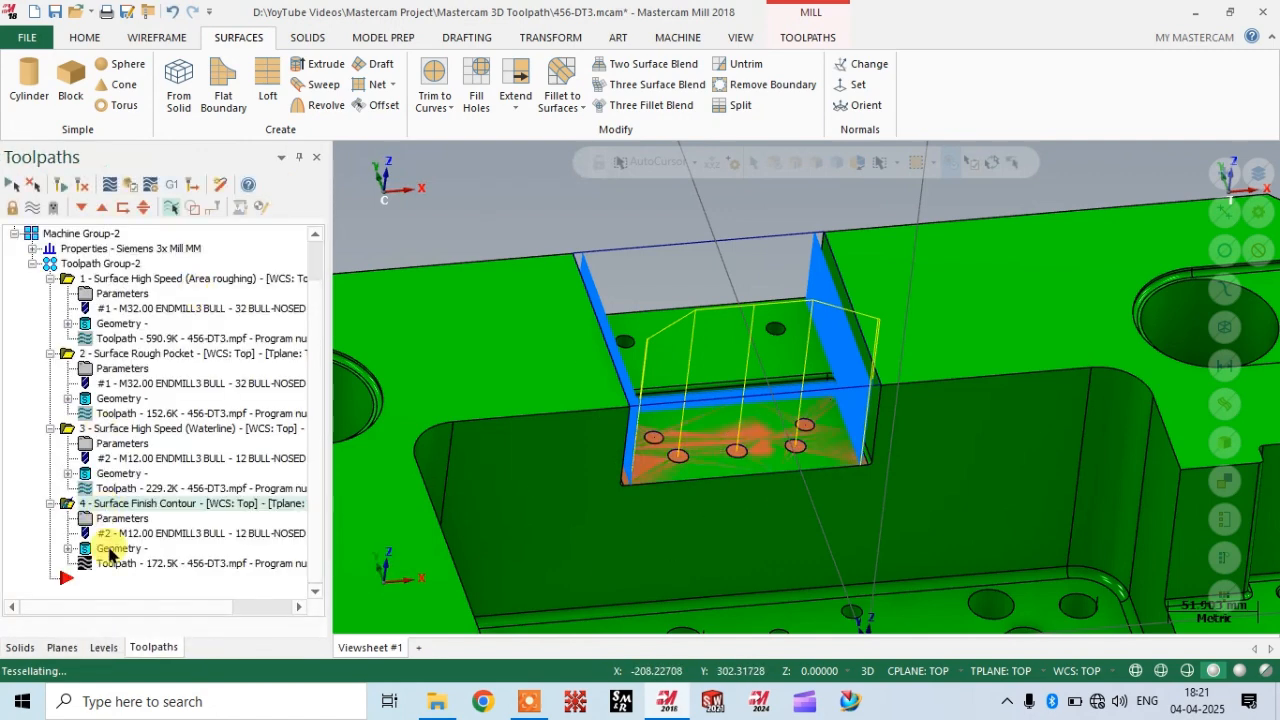
# Add the flat surface over the floor holes to the Surface Finish Contour's drive geometry and accept the selection.
pyautogui.click(112, 549)
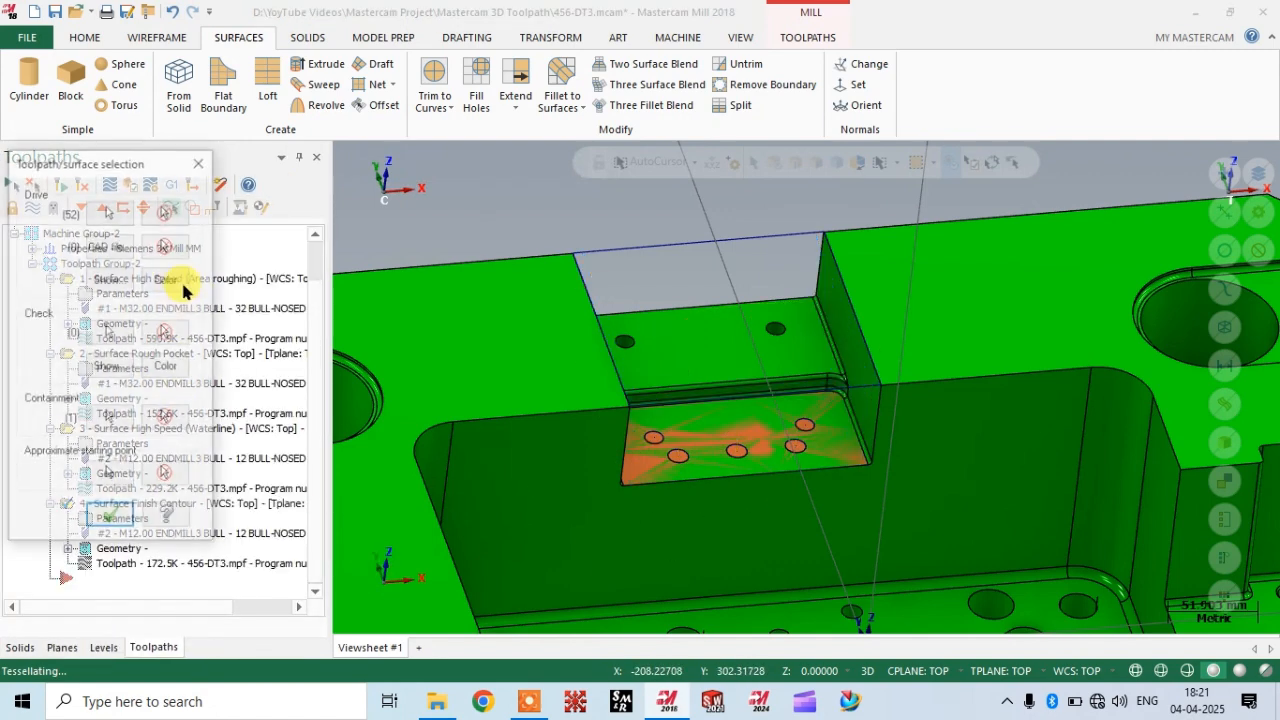
pyautogui.click(110, 212)
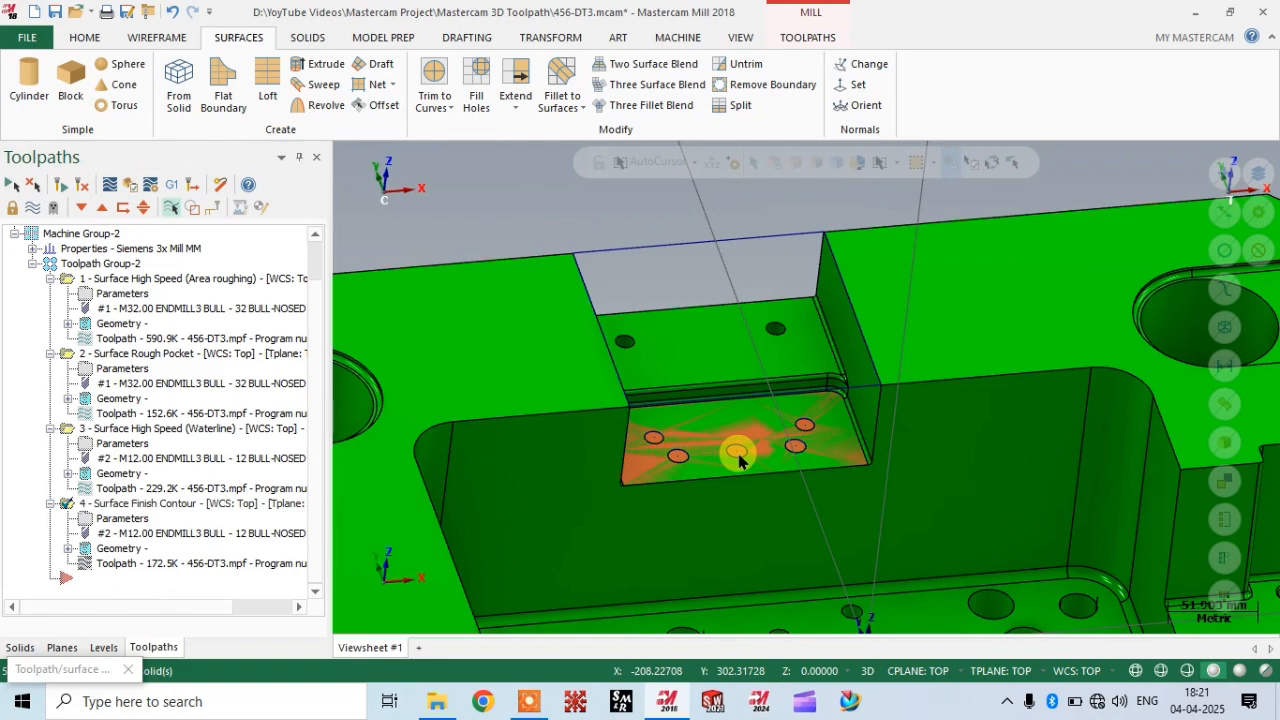
pyautogui.scroll(3, 738, 458)
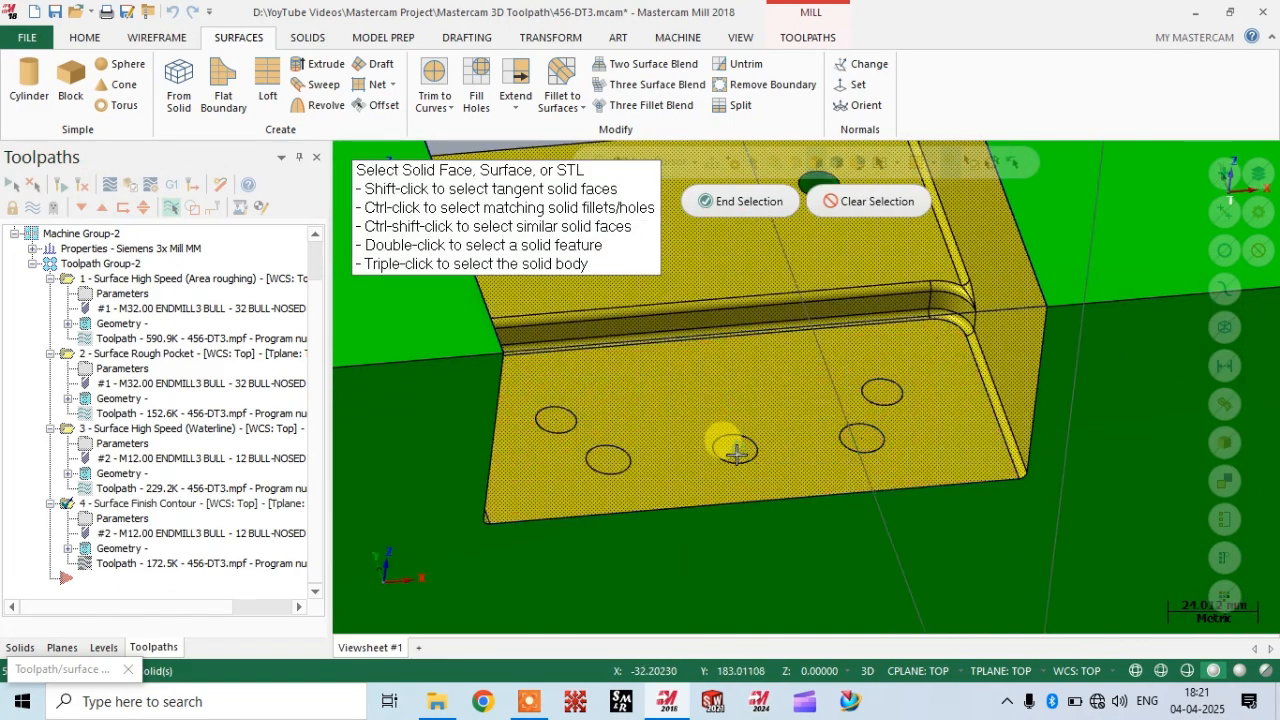
pyautogui.click(750, 199)
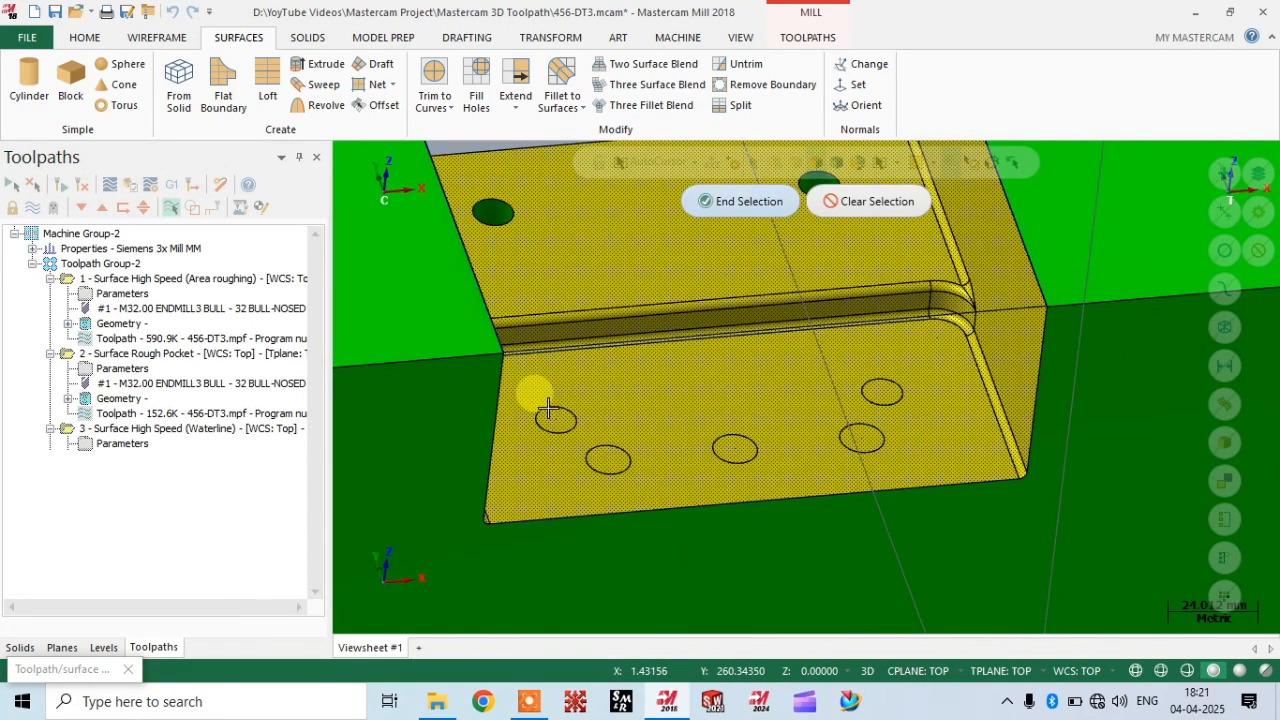
pyautogui.click(135, 546)
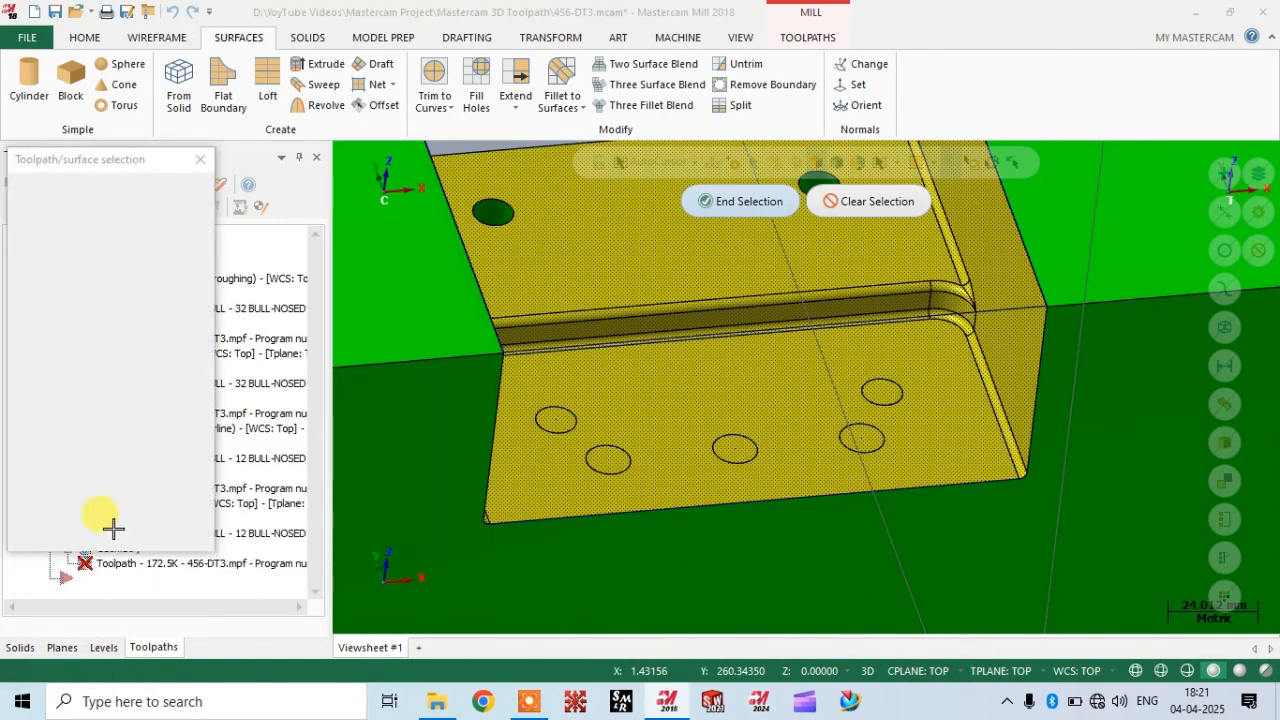
pyautogui.click(108, 518)
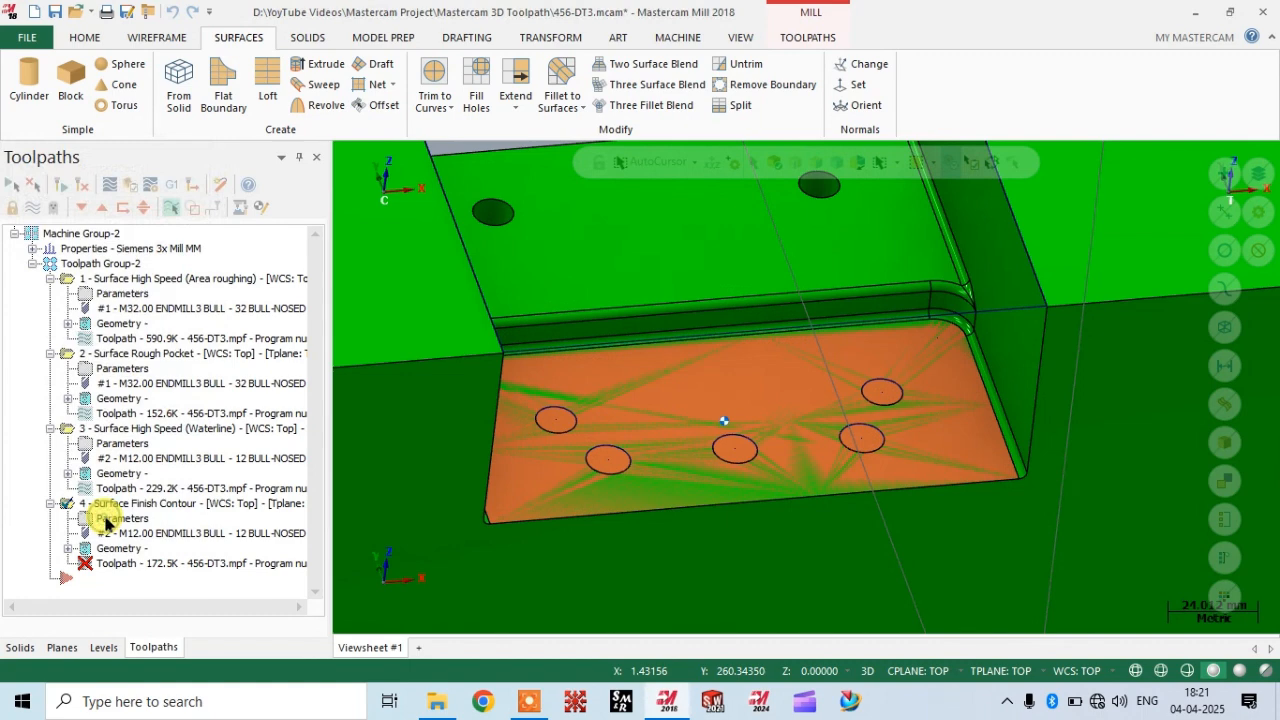
pyautogui.click(657, 387)
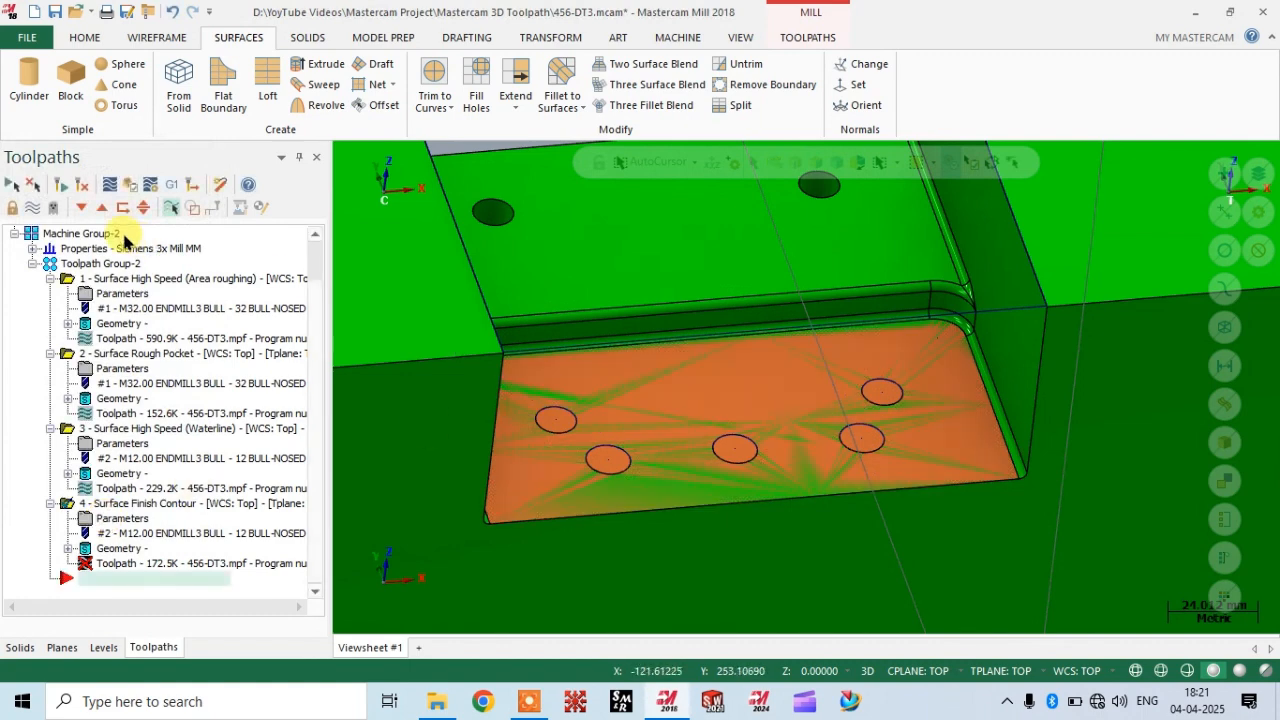
# Save the file and regenerate the Surface Finish Contour toolpath with the updated drive geometry.
pyautogui.click(55, 12)
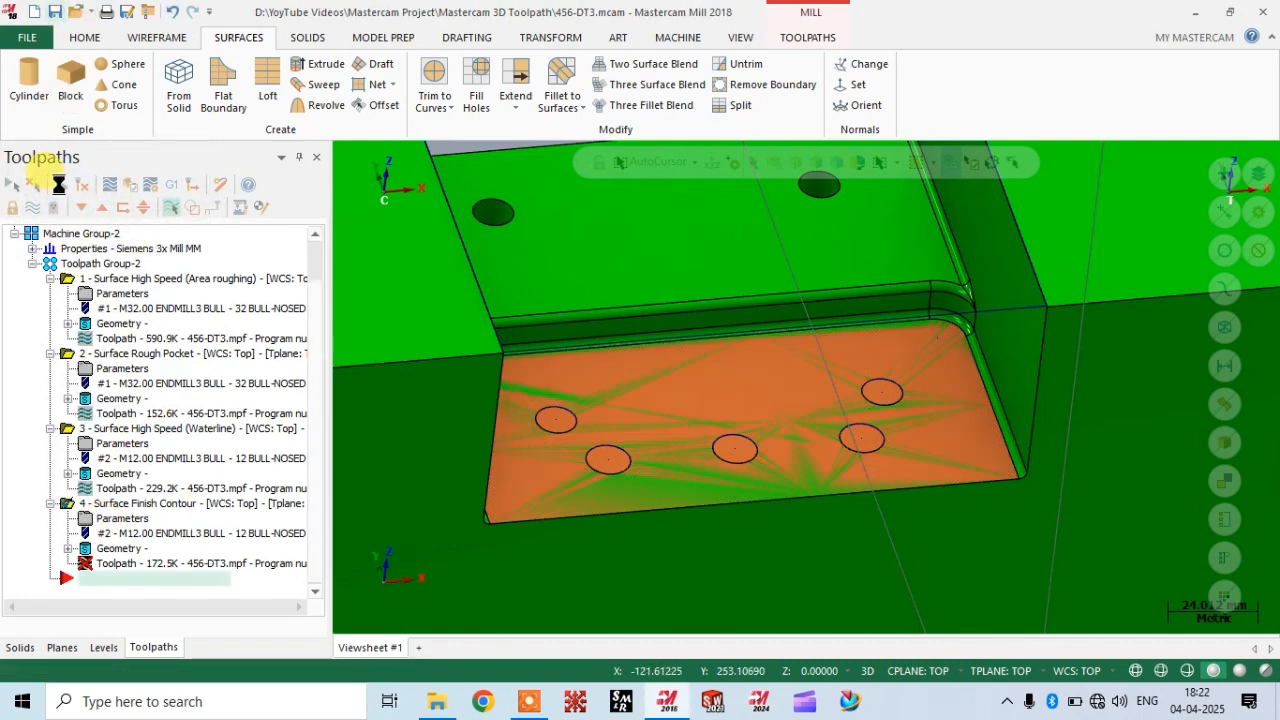
pyautogui.click(61, 186)
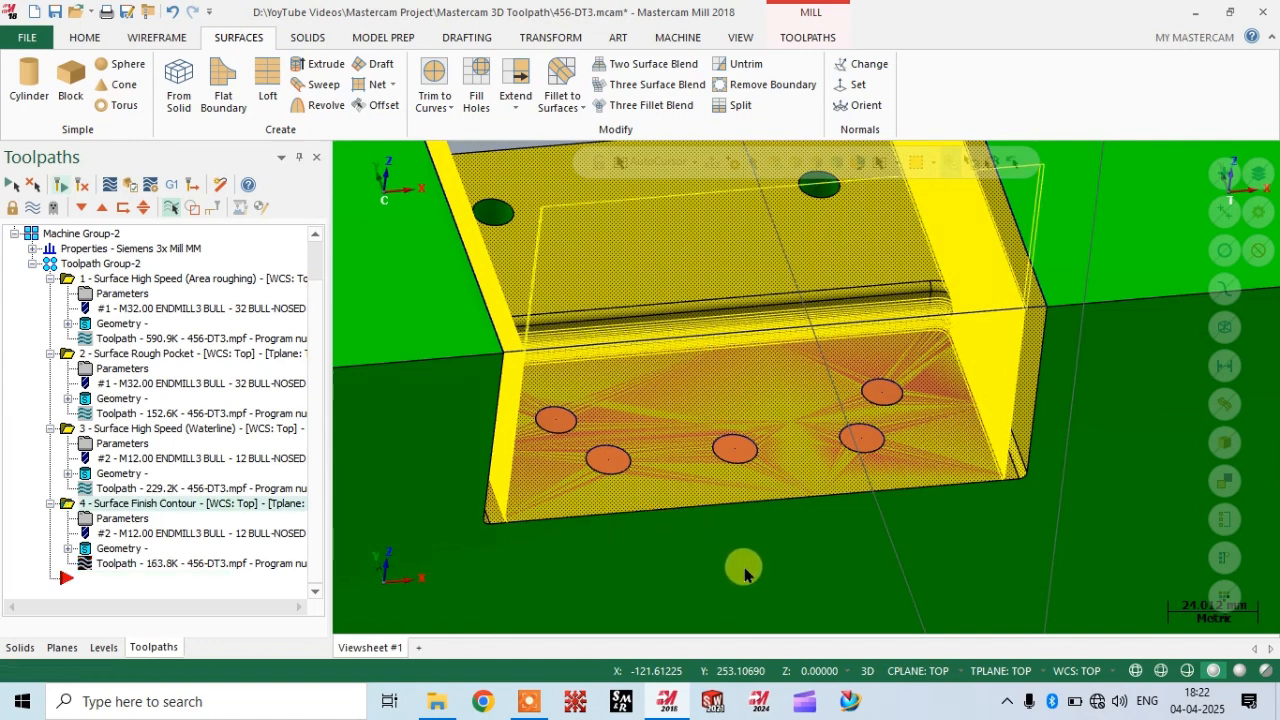
pyautogui.scroll(-2, 731, 573)
pyautogui.moveTo(818, 472)
pyautogui.mouseDown(button='middle')
pyautogui.moveTo(851, 452)
pyautogui.moveTo(814, 457)
pyautogui.moveTo(838, 473)
pyautogui.mouseUp(button='middle')
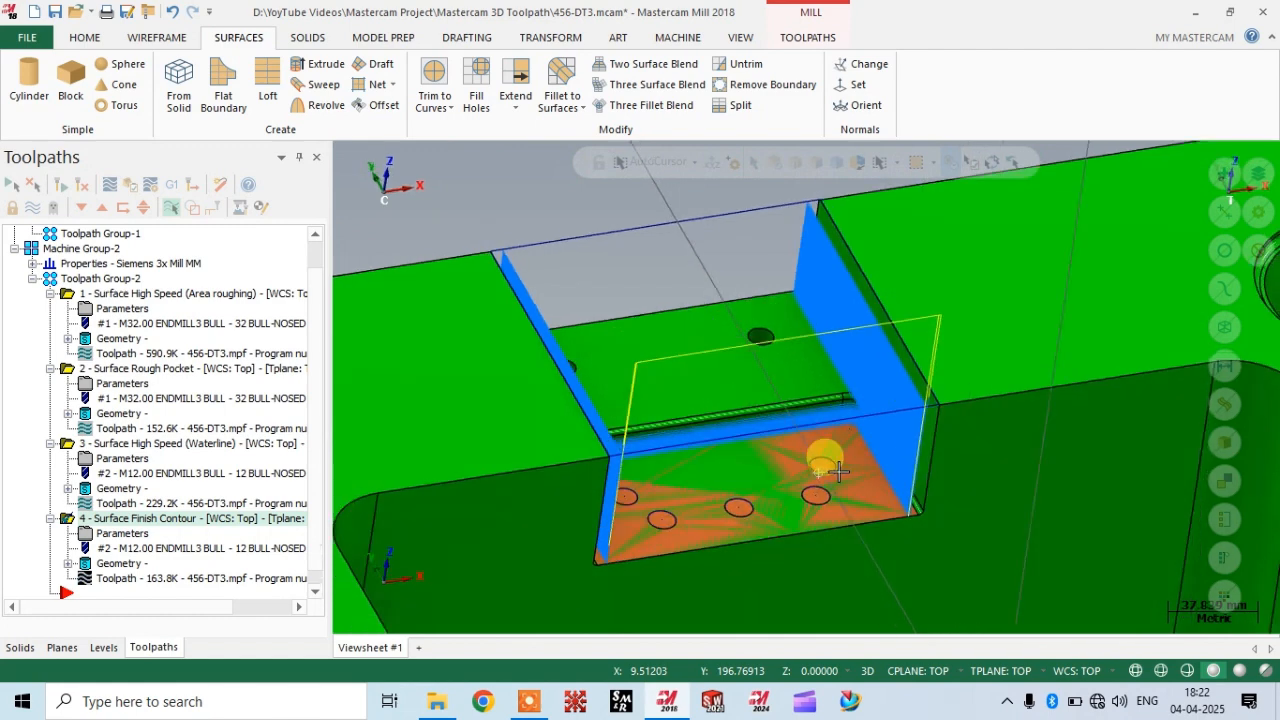
# Examine the finish contour toolpath on the notch's walls, step and covered floor holes, and review the operation list.
pyautogui.scroll(-3, 735, 293)
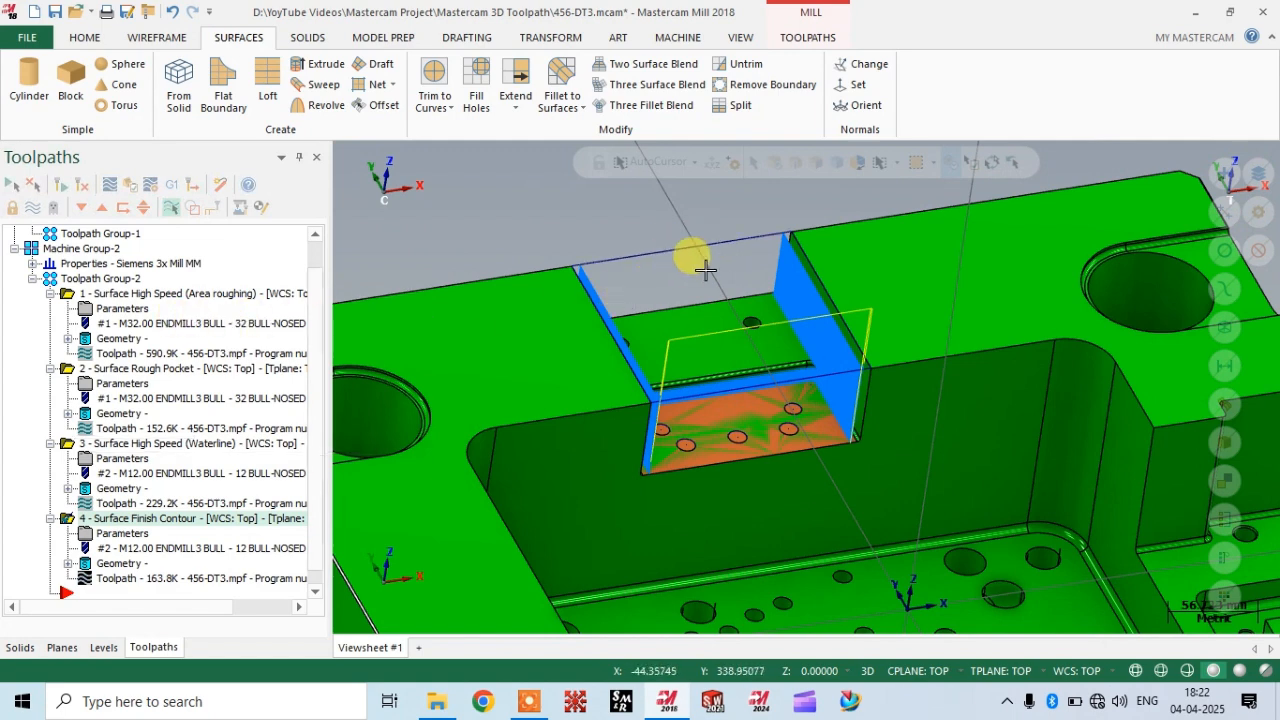
pyautogui.scroll(-3, 655, 258)
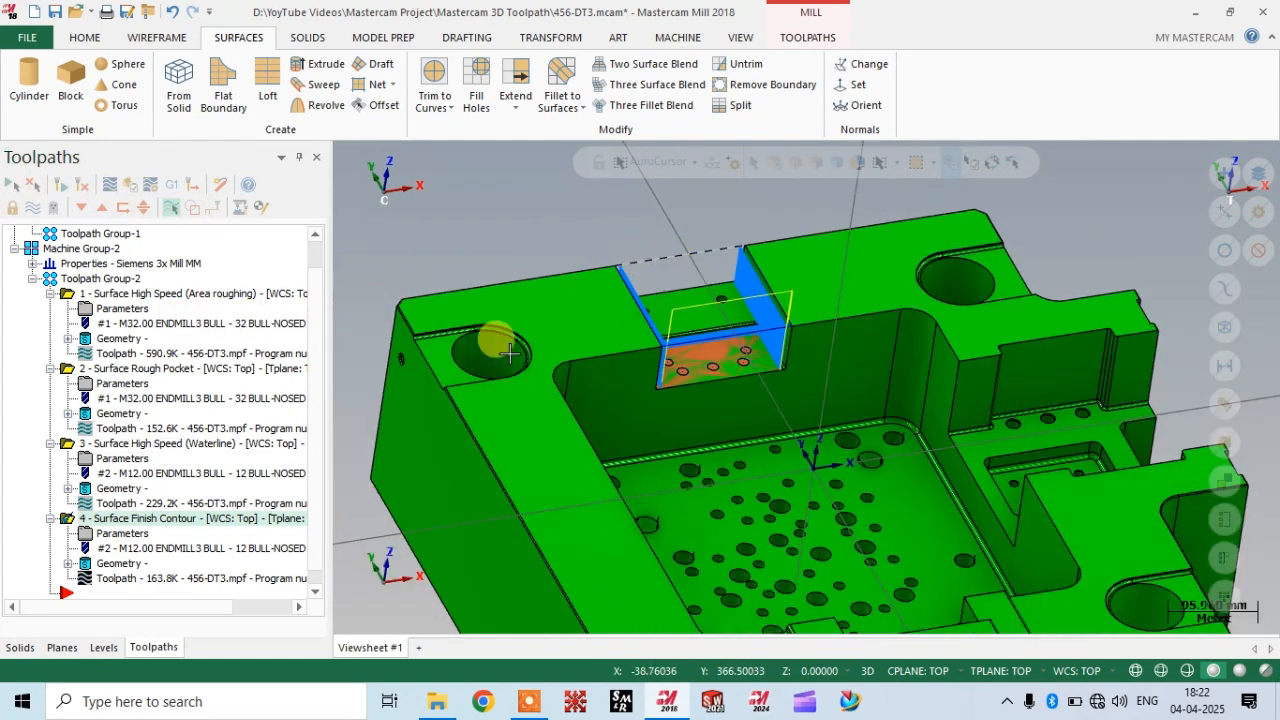
pyautogui.scroll(1, 92, 320)
pyautogui.scroll(-1, 92, 355)
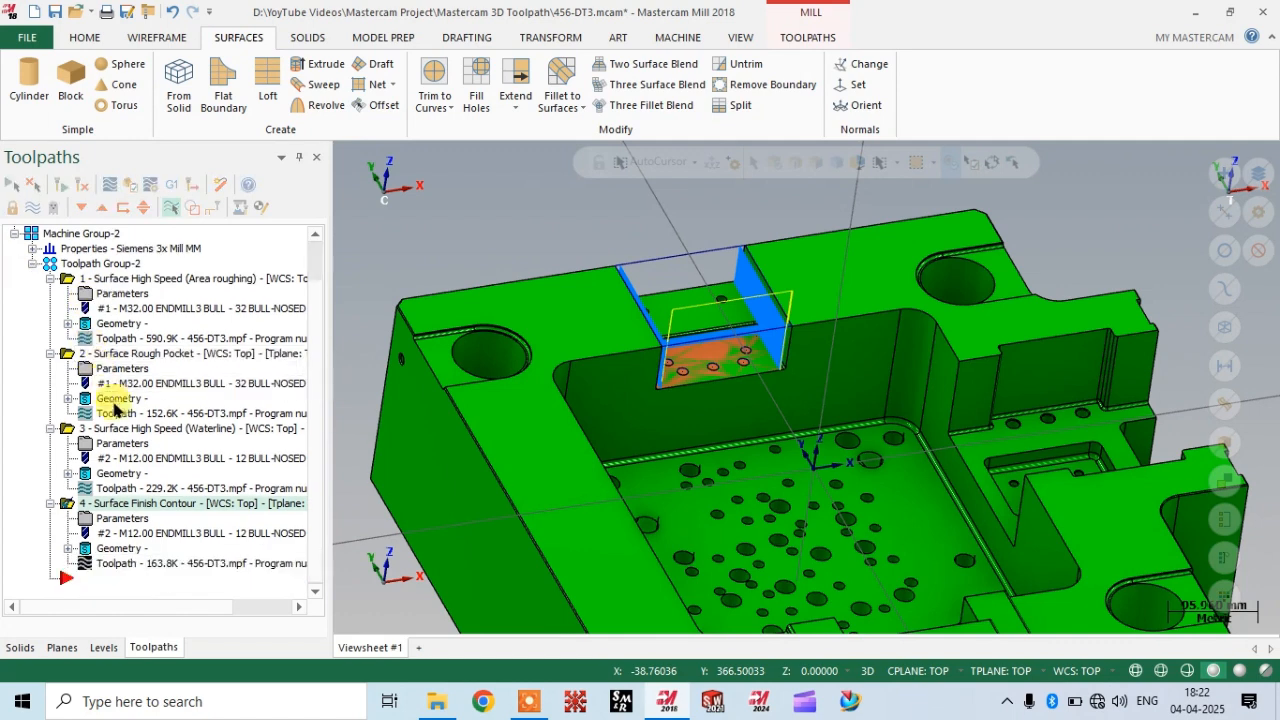
pyautogui.scroll(-1, 680, 335)
pyautogui.scroll(1, 707, 262)
pyautogui.scroll(1, 707, 262)
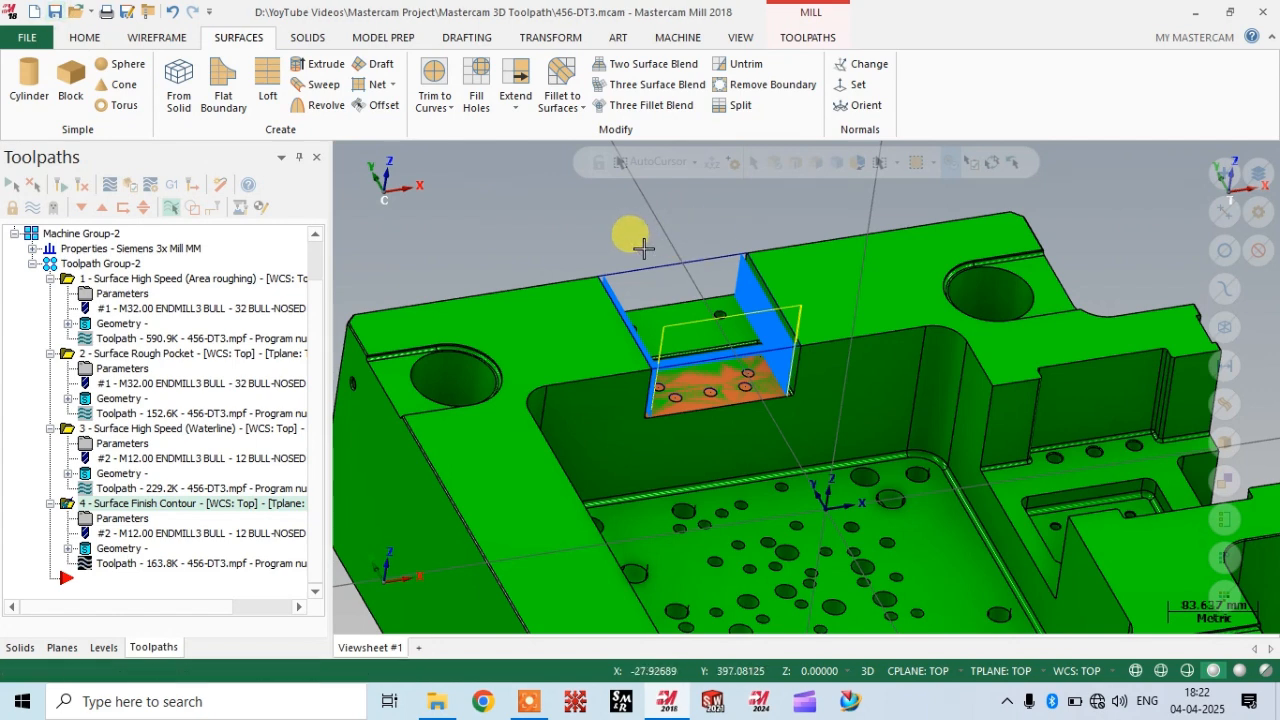
pyautogui.scroll(-1, 570, 220)
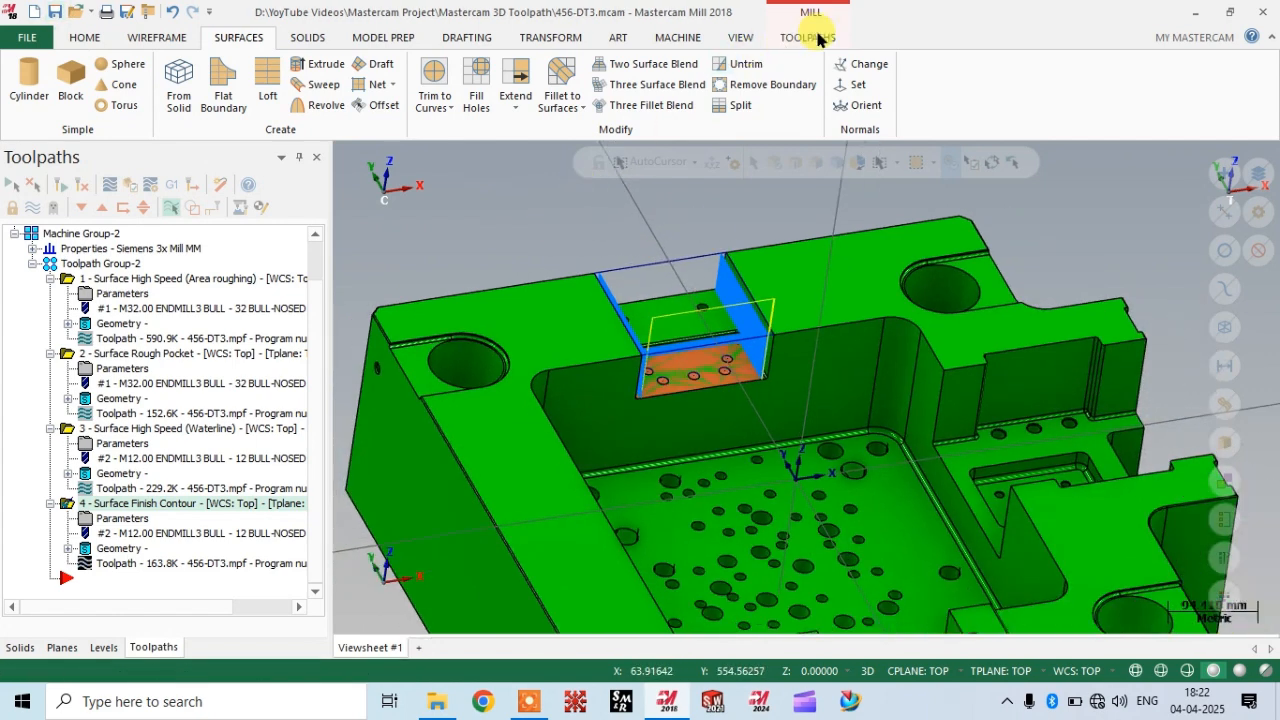
pyautogui.click(808, 37)
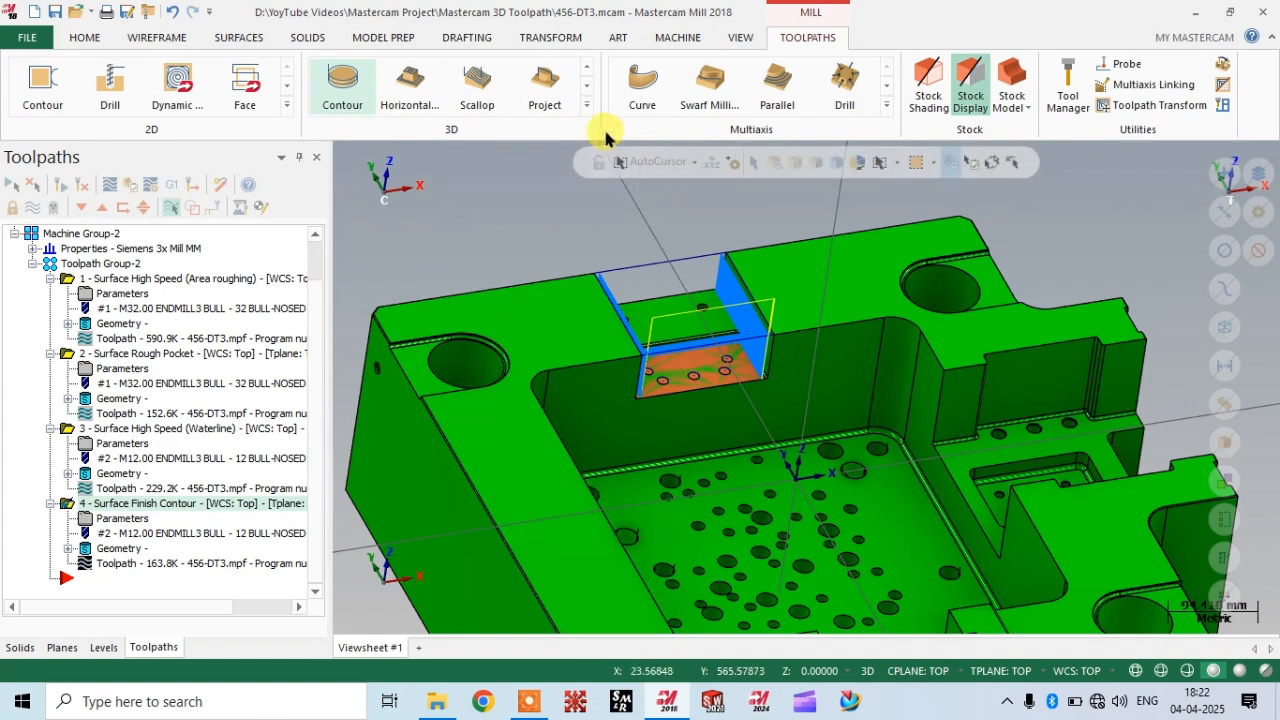
pyautogui.click(586, 104)
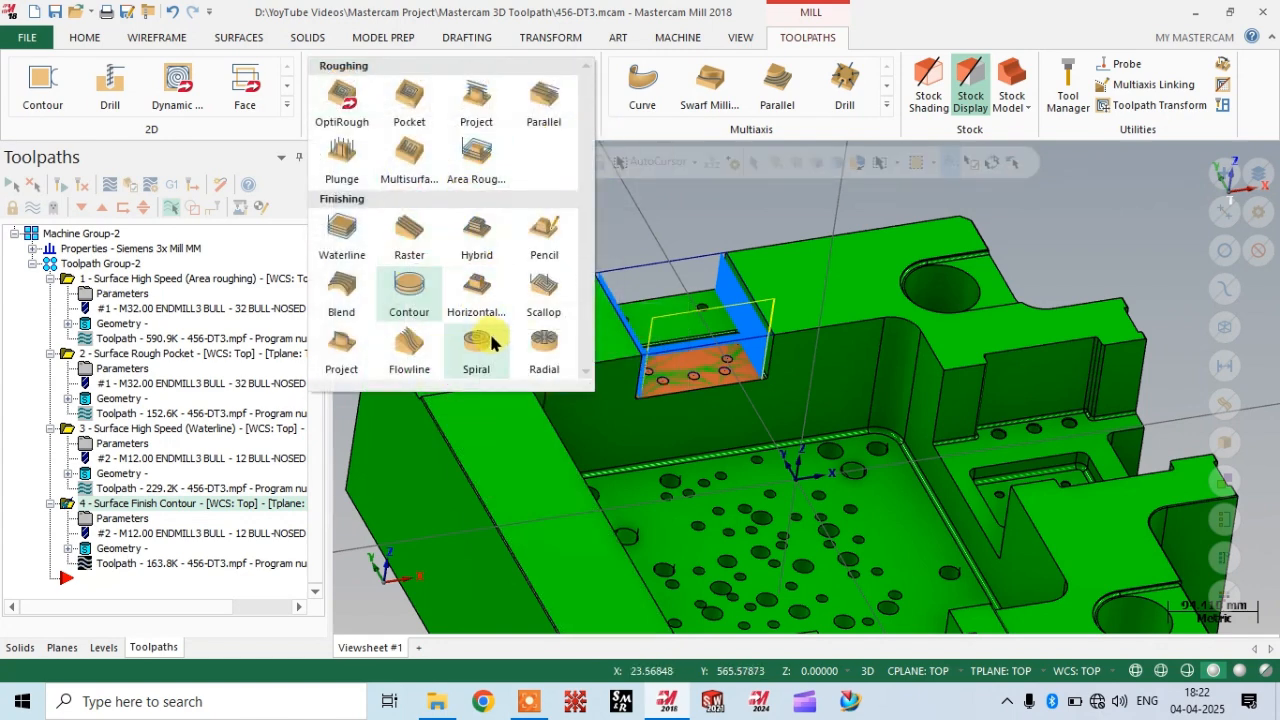
pyautogui.click(642, 227)
pyautogui.scroll(-1, 646, 233)
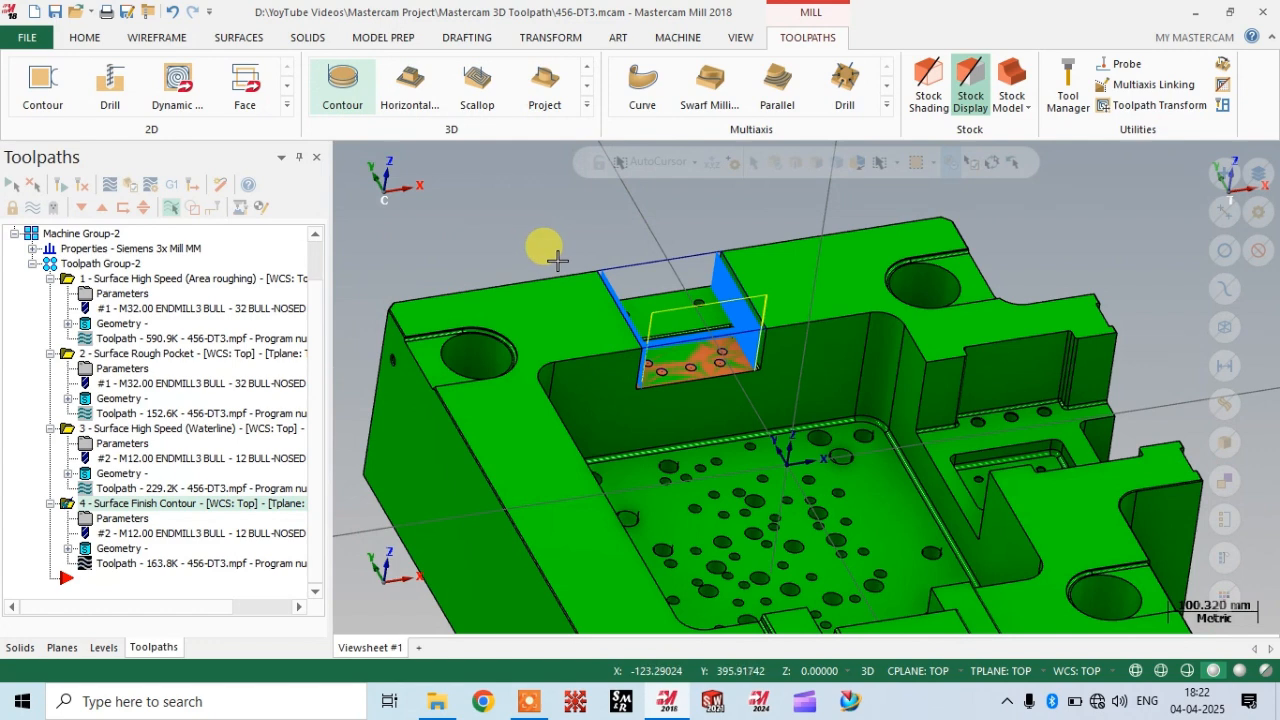
pyautogui.scroll(-2, 557, 260)
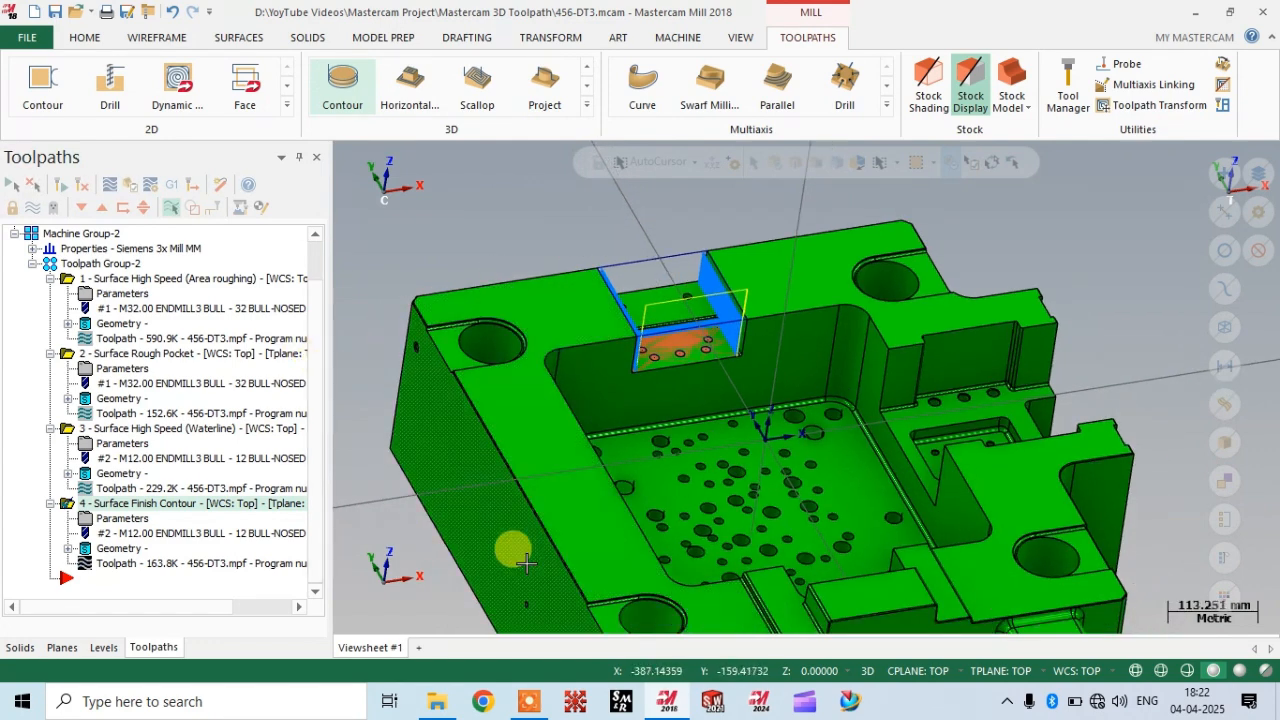
pyautogui.click(531, 704)
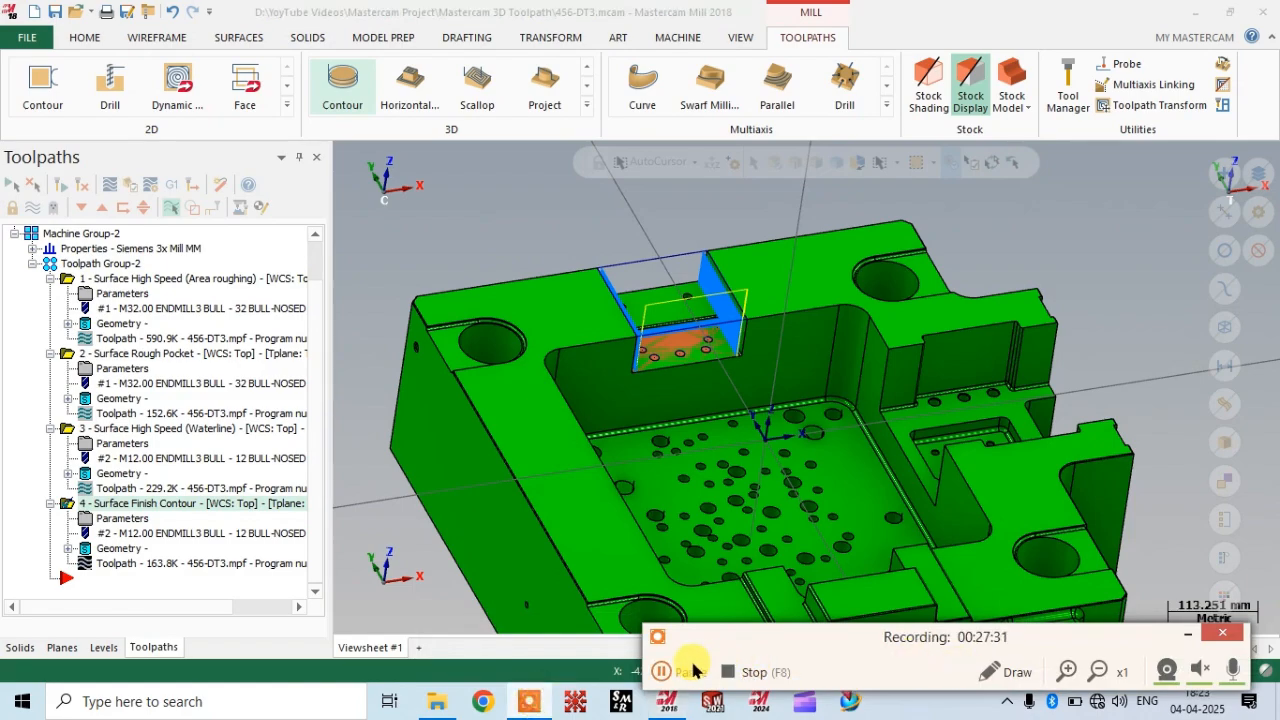